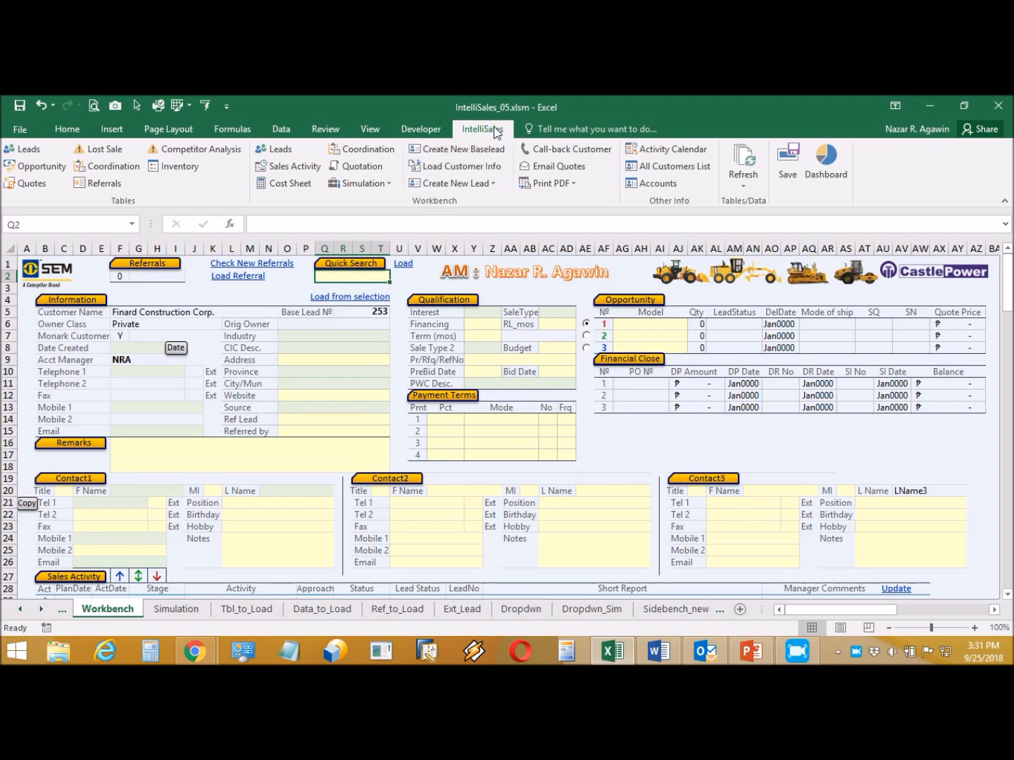
- Browse the new-lead options, customer name list and saved lead numbers without choosing anything
left_click(468, 184)
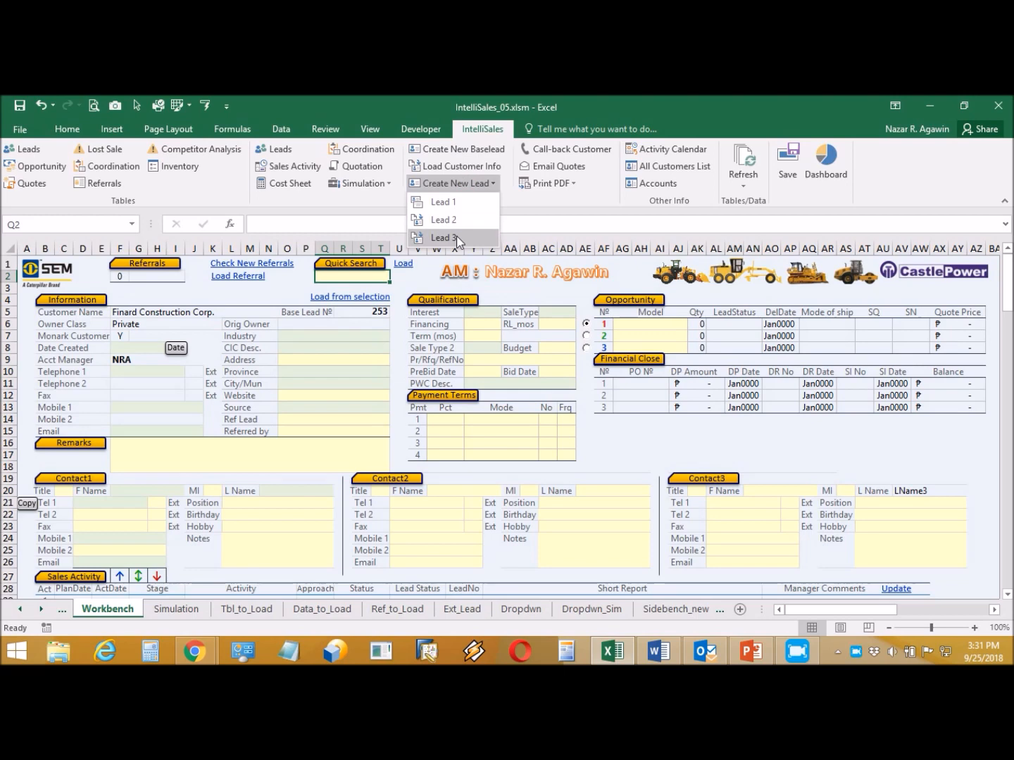
left_click(527, 219)
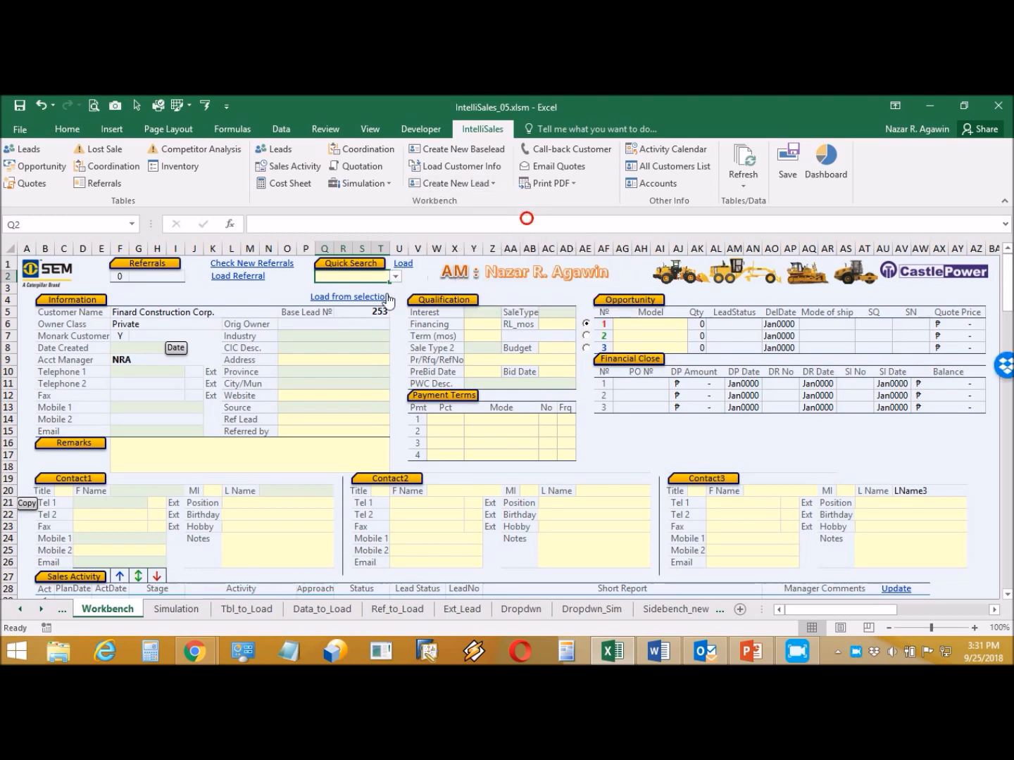
left_click(274, 314)
left_click(283, 314)
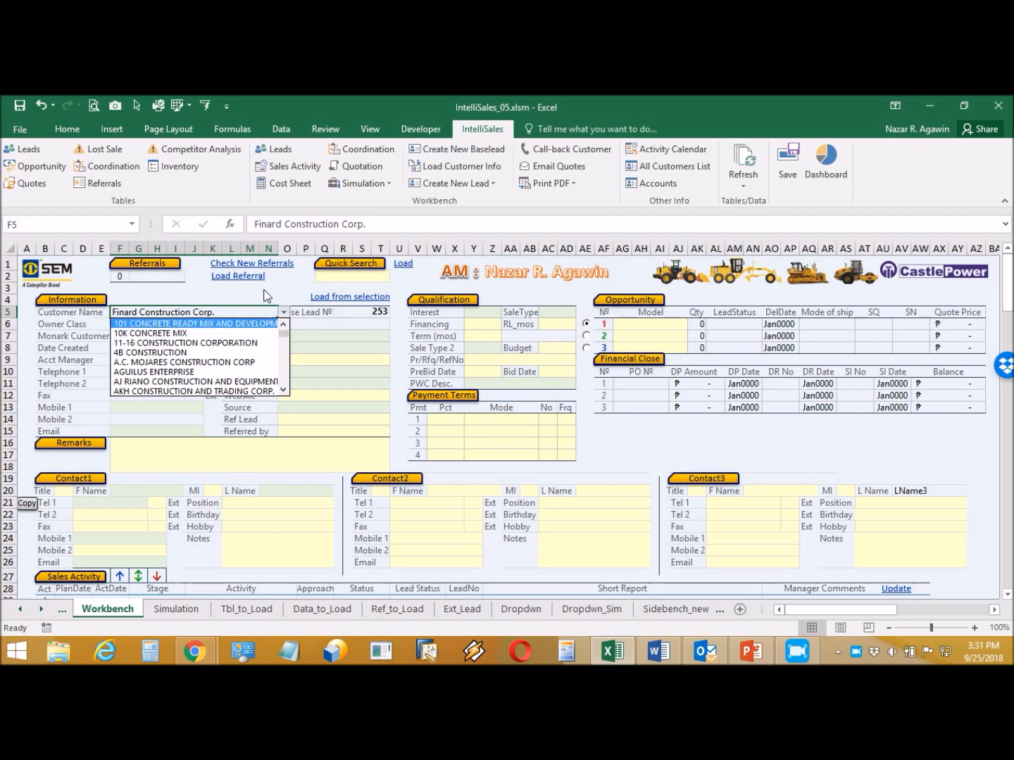
left_click(263, 289)
left_click(368, 277)
left_click(397, 276)
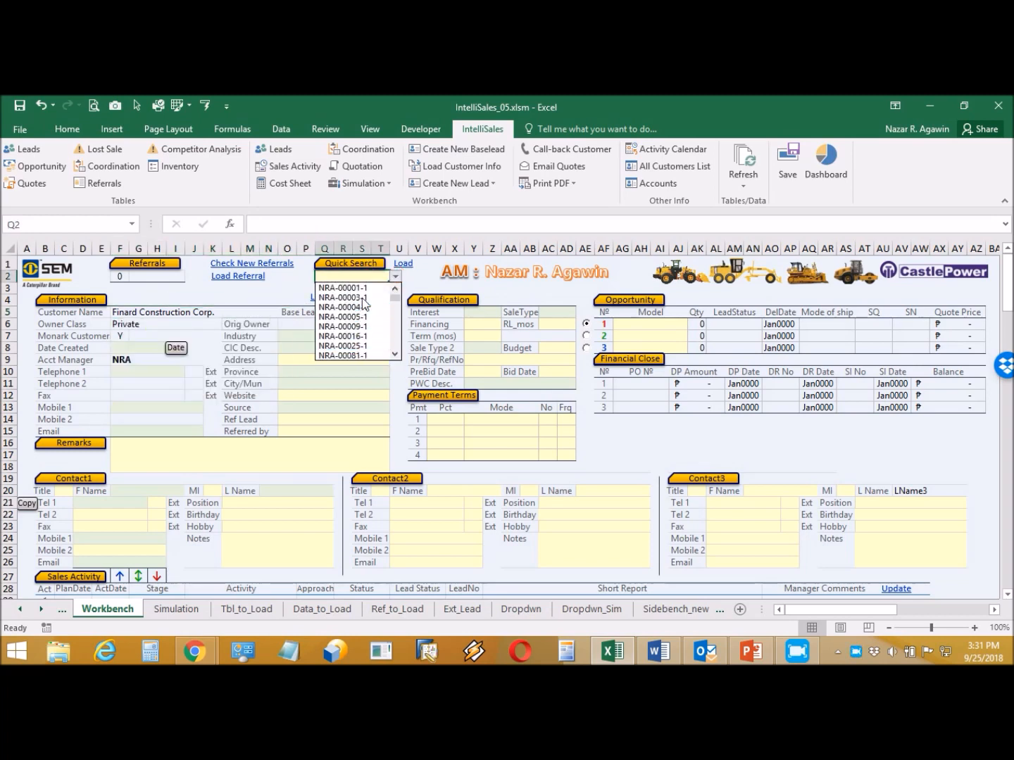
left_click(283, 291)
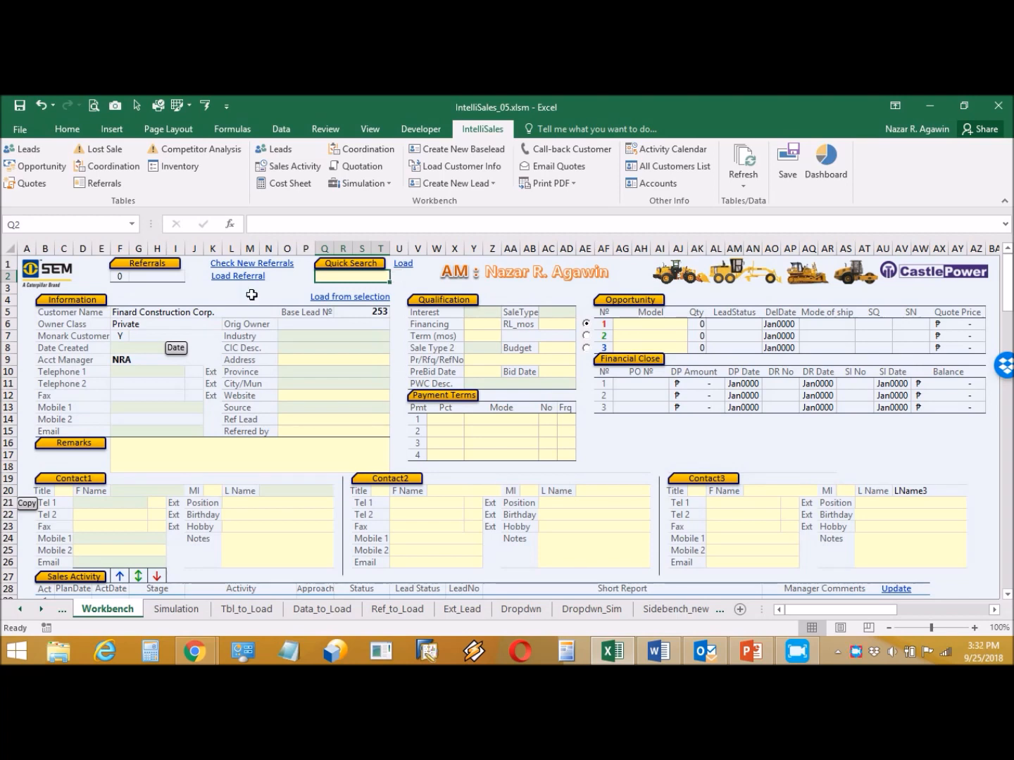
- Start a new baselead without saving current entries and acknowledge the ready-for-data prompt
left_click(462, 149)
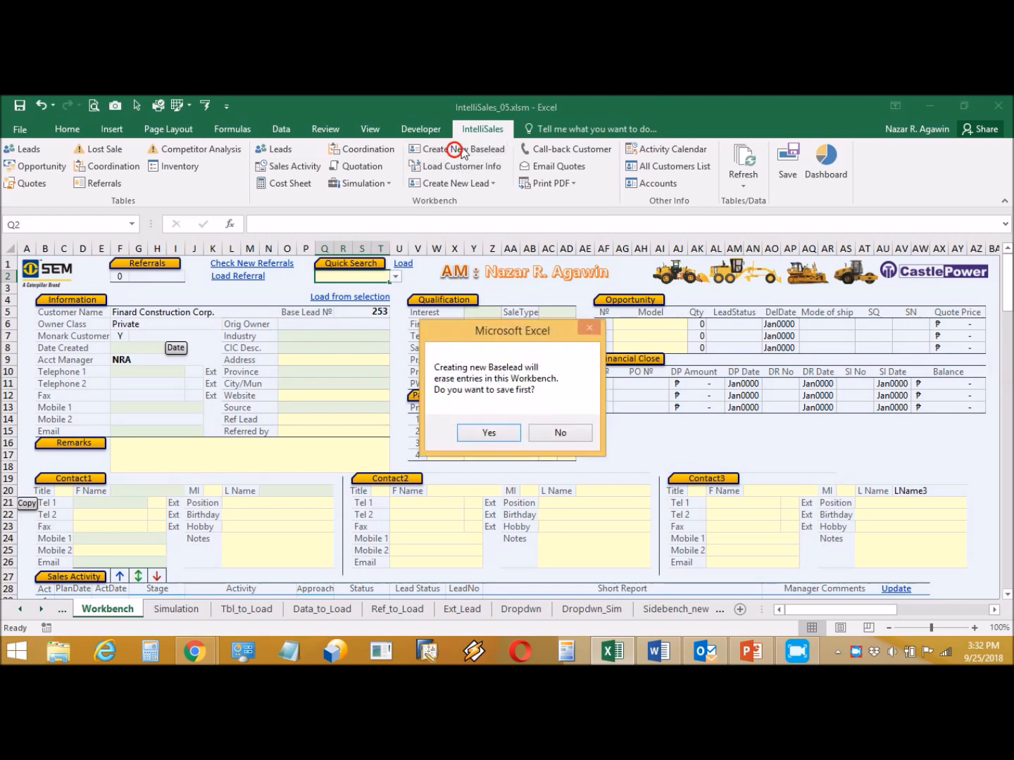
left_click(555, 433)
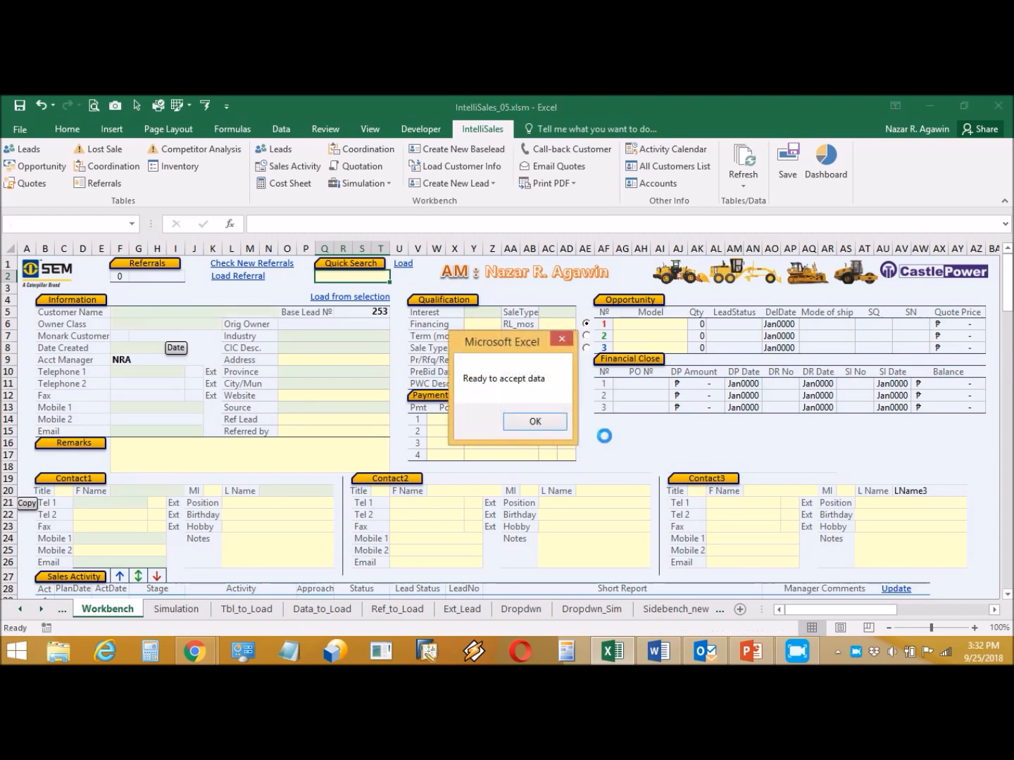
left_click(524, 424)
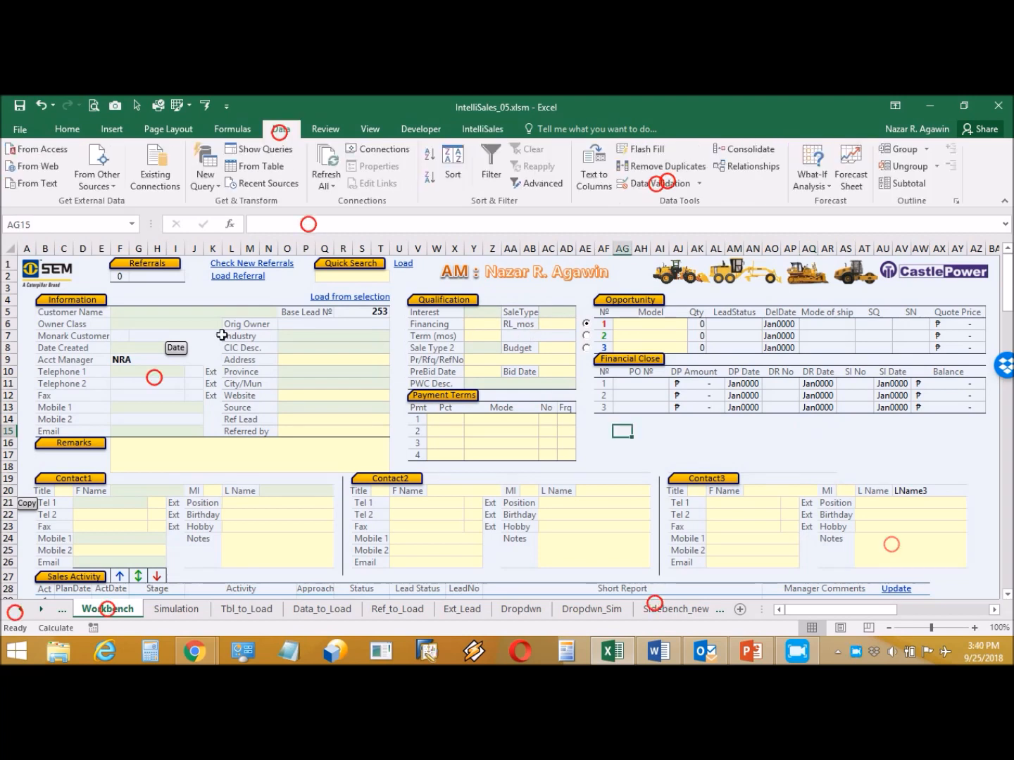
- Enter Finard Construction Corp. as customer, with Owner Class Private and Monark Customer Y
left_click(212, 312)
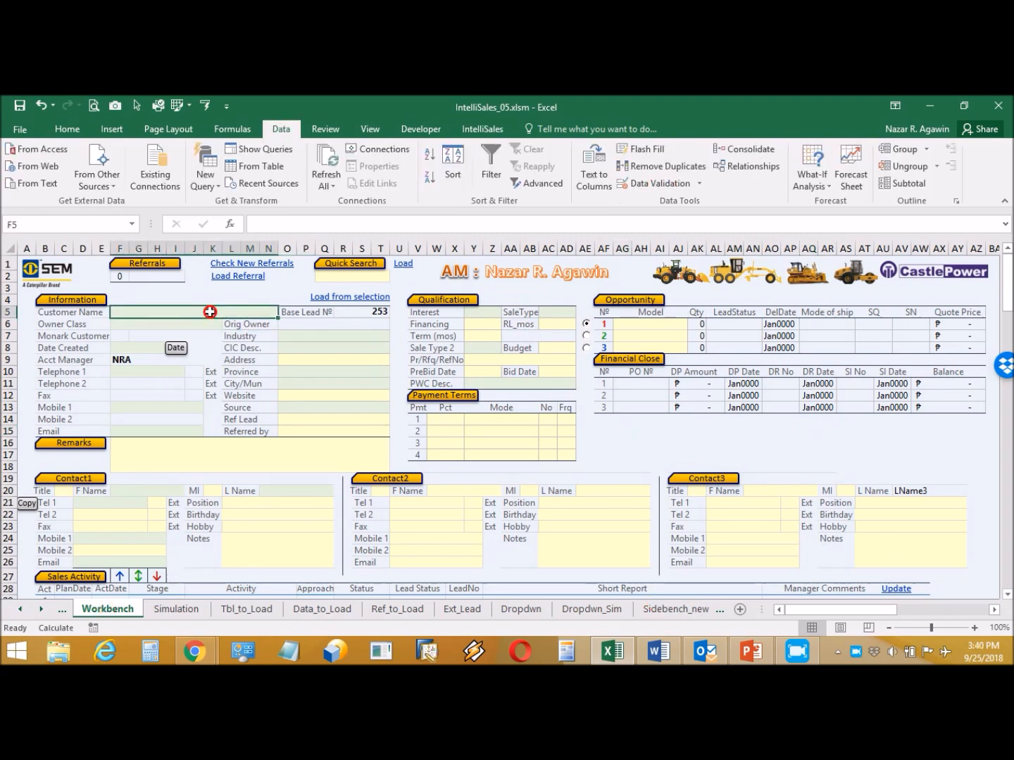
type("Finard C")
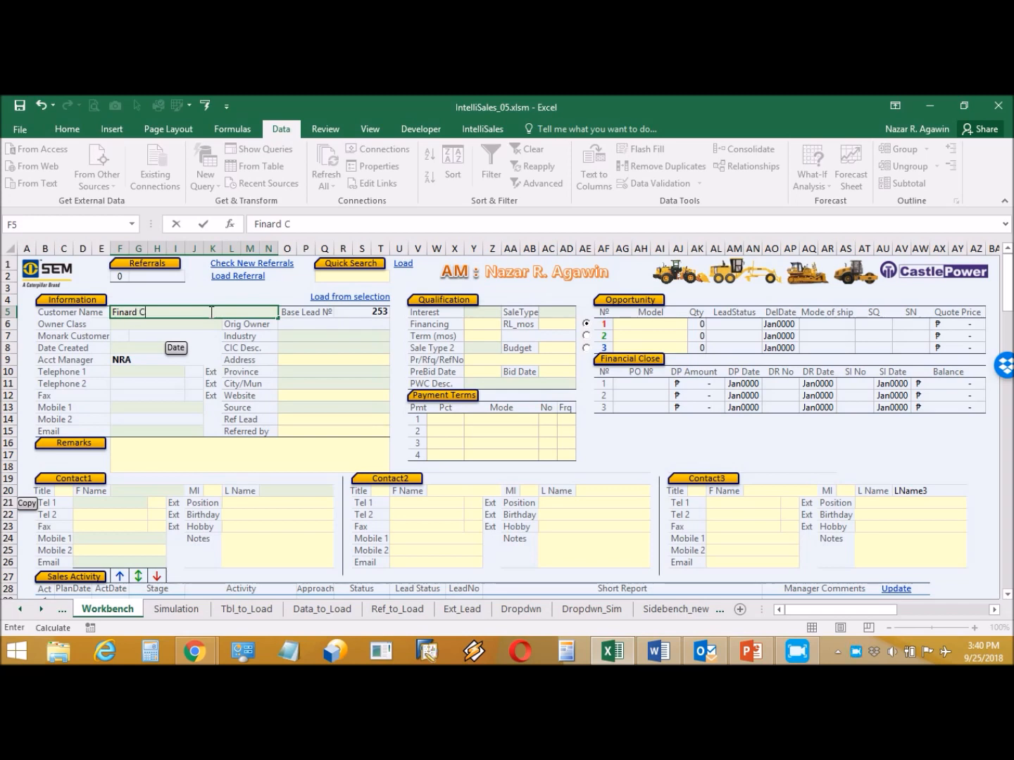
type("onstruction Corp")
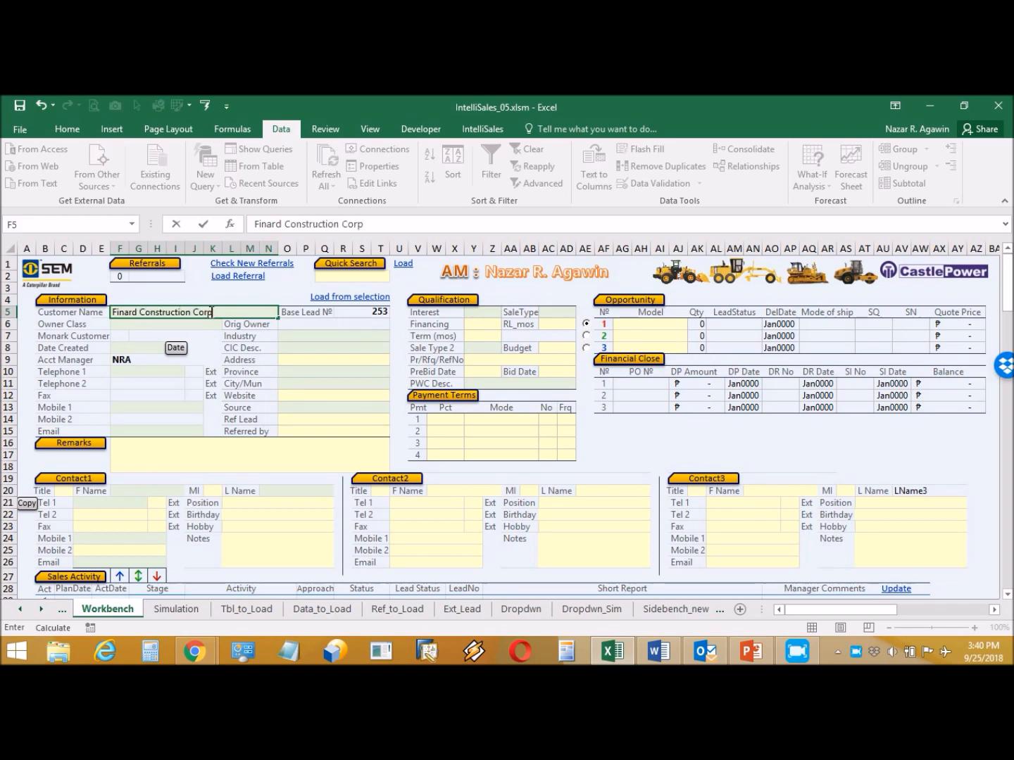
type(".")
key("Return")
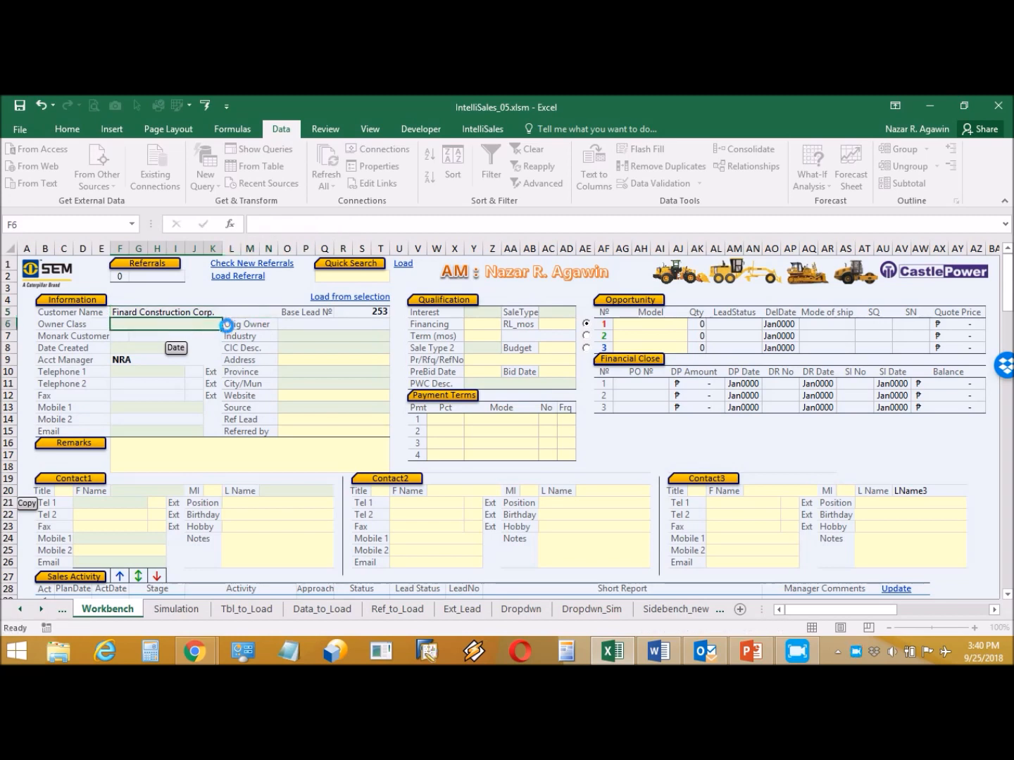
left_click(227, 325)
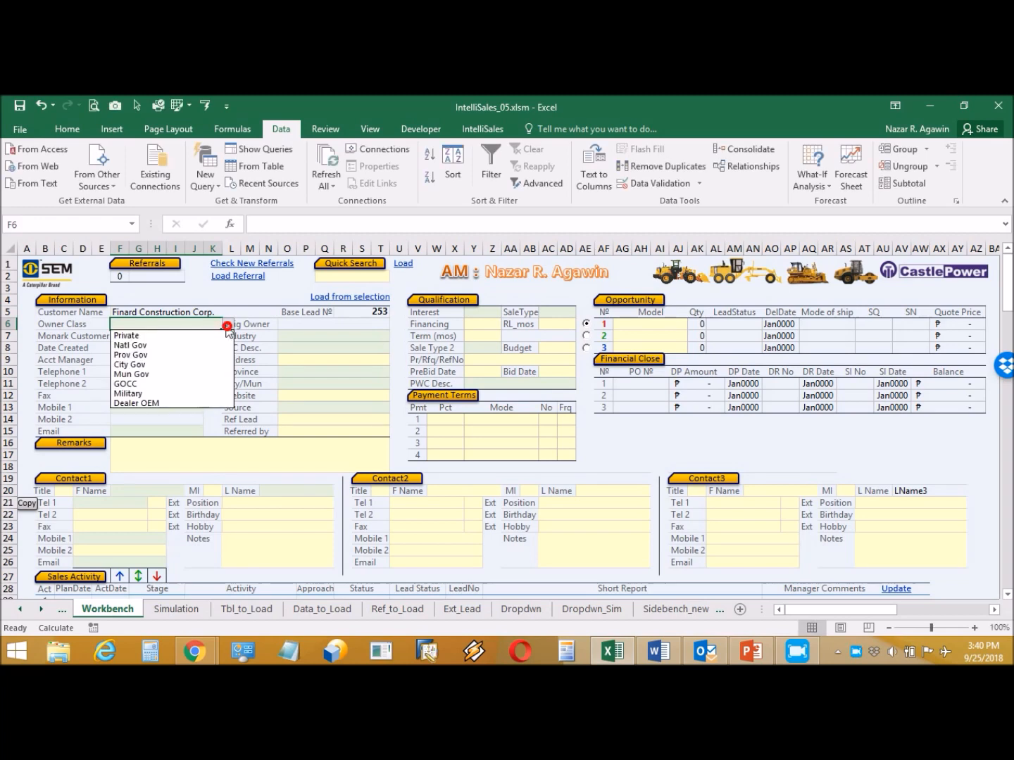
left_click(117, 336)
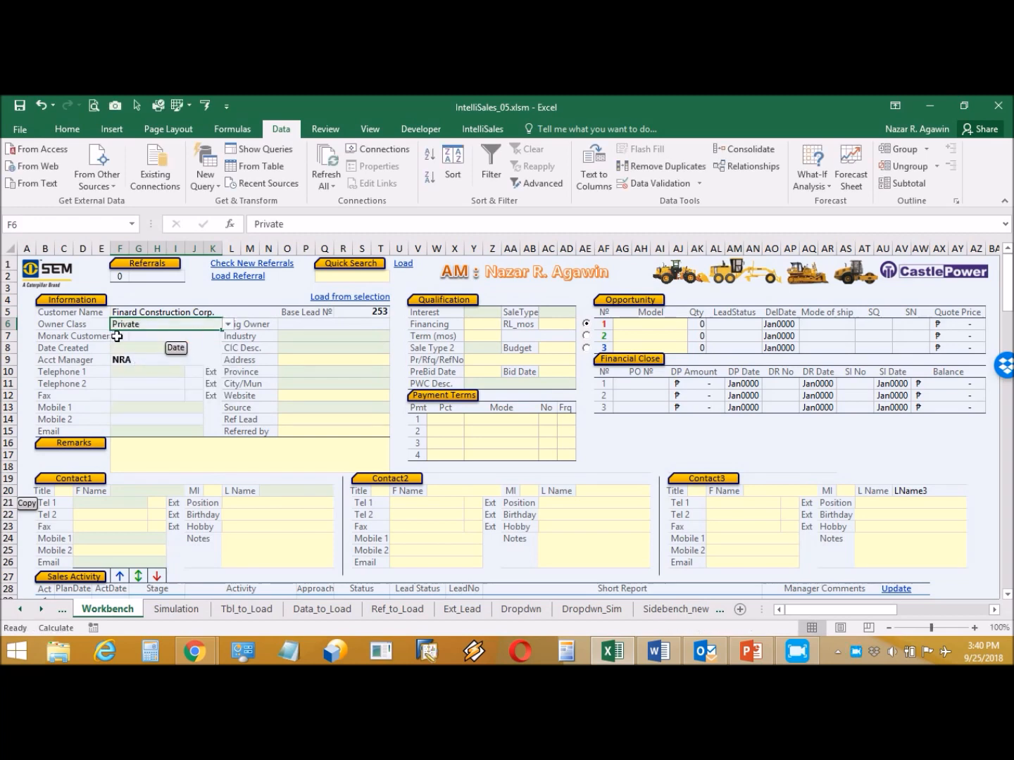
left_click(135, 337)
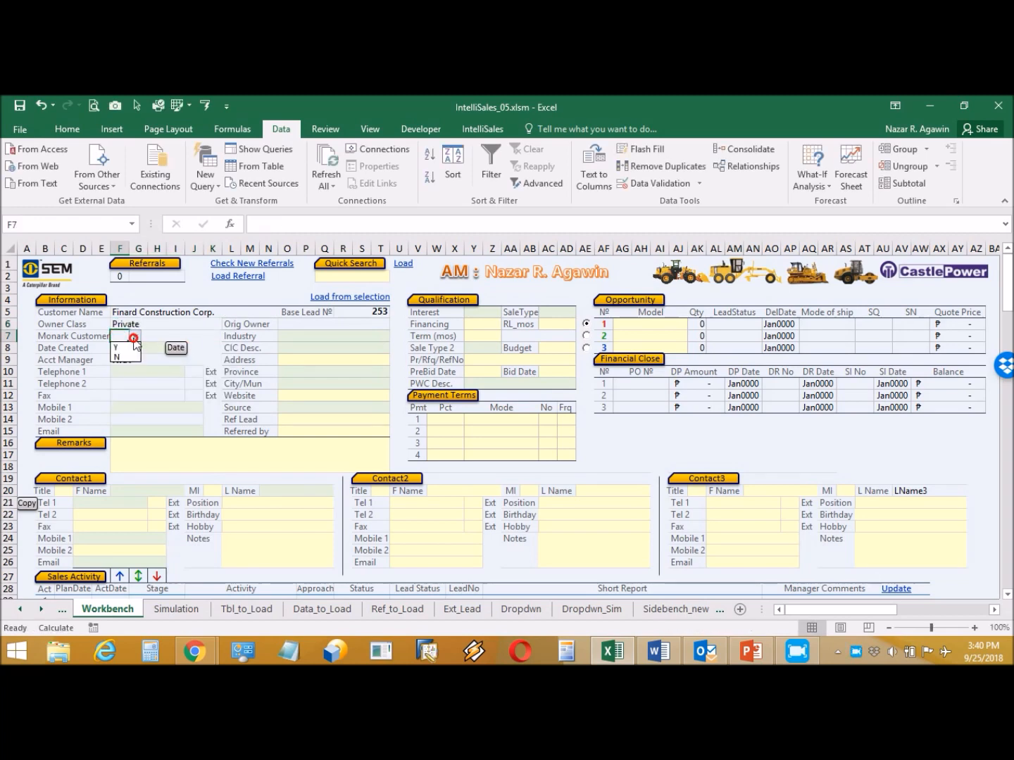
left_click(130, 348)
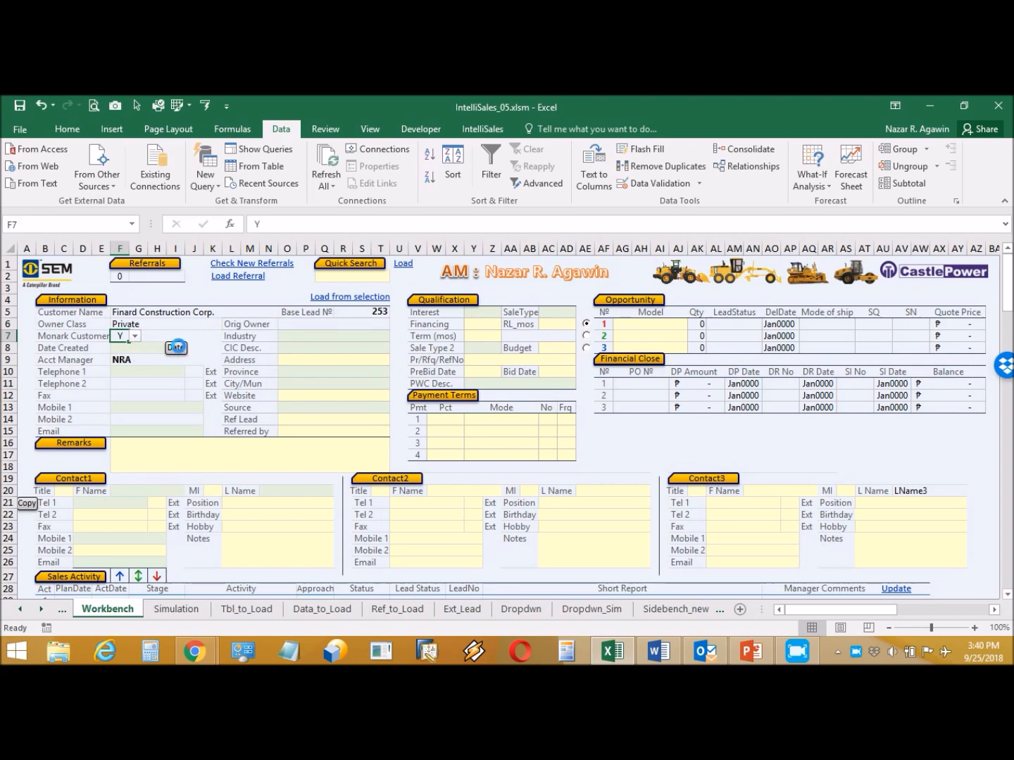
- Fill in the customer's Telephone 1, Mobile 1 and e-mail address
left_click(162, 371)
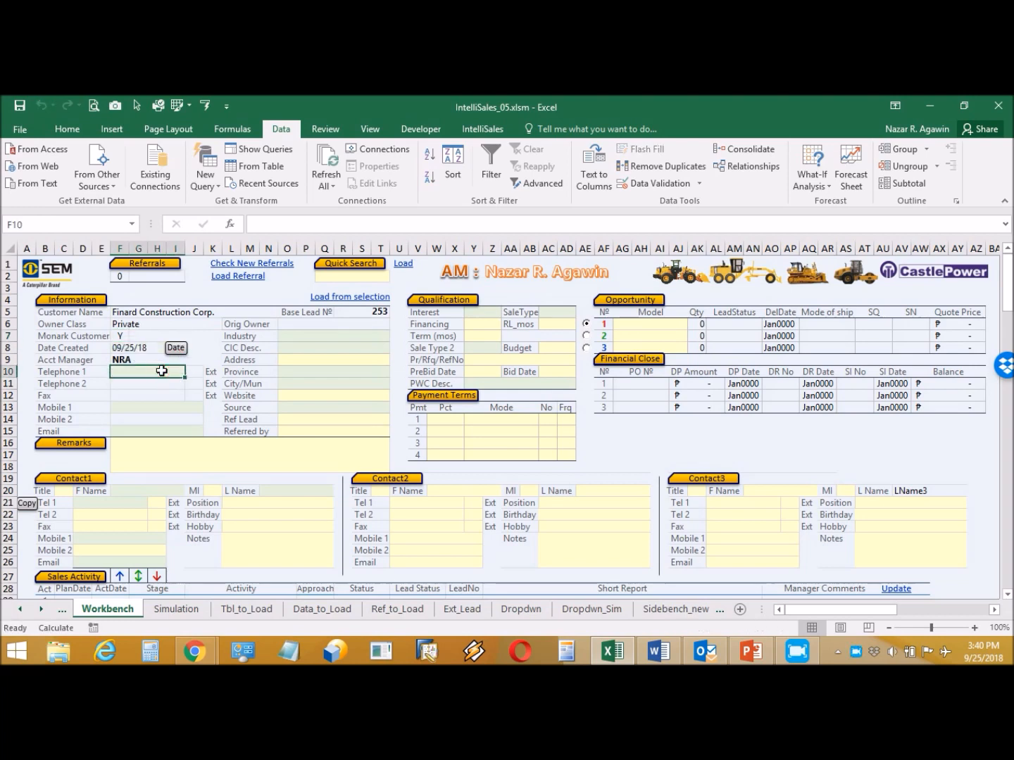
type("88")
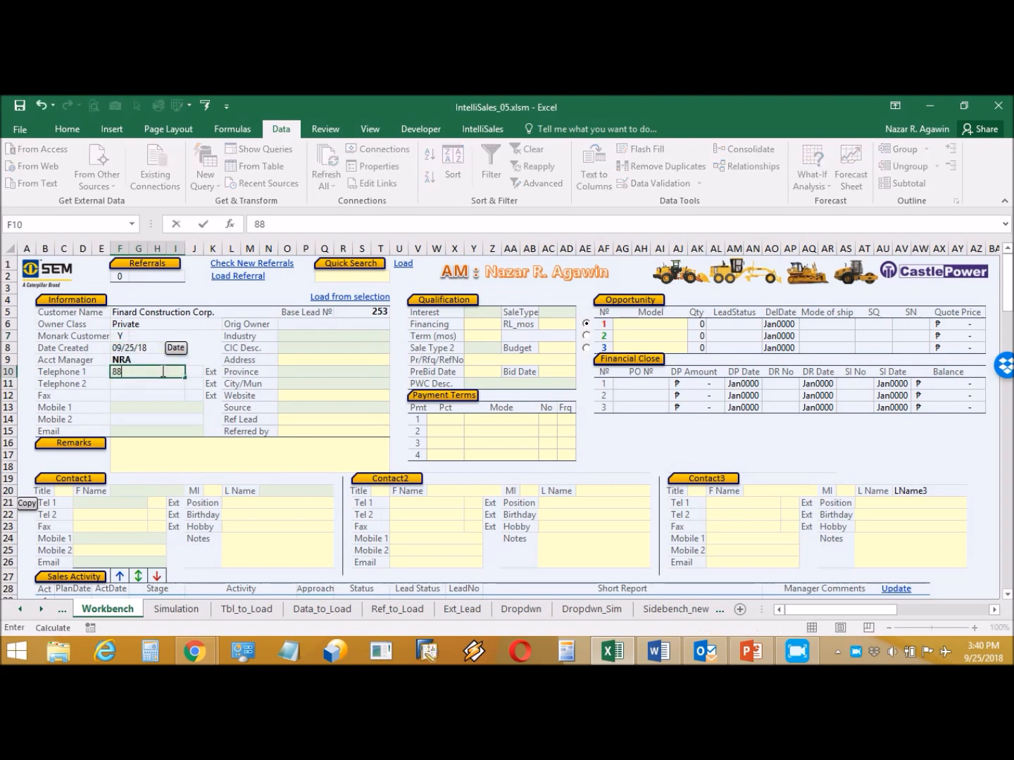
type("22")
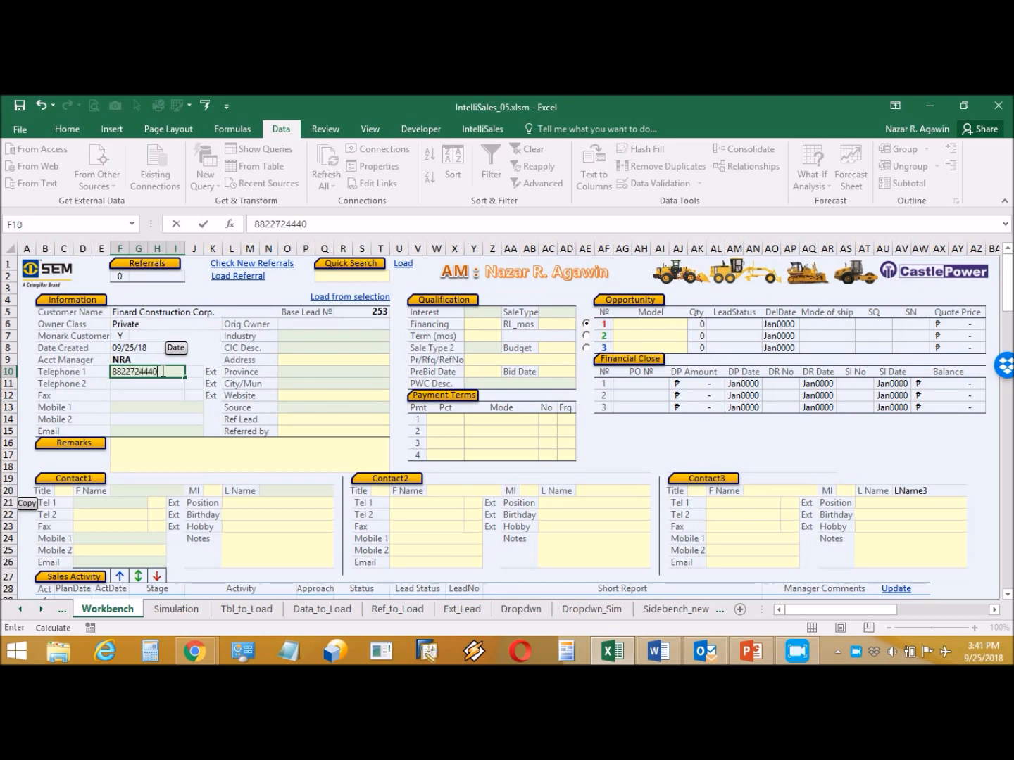
left_click(178, 407)
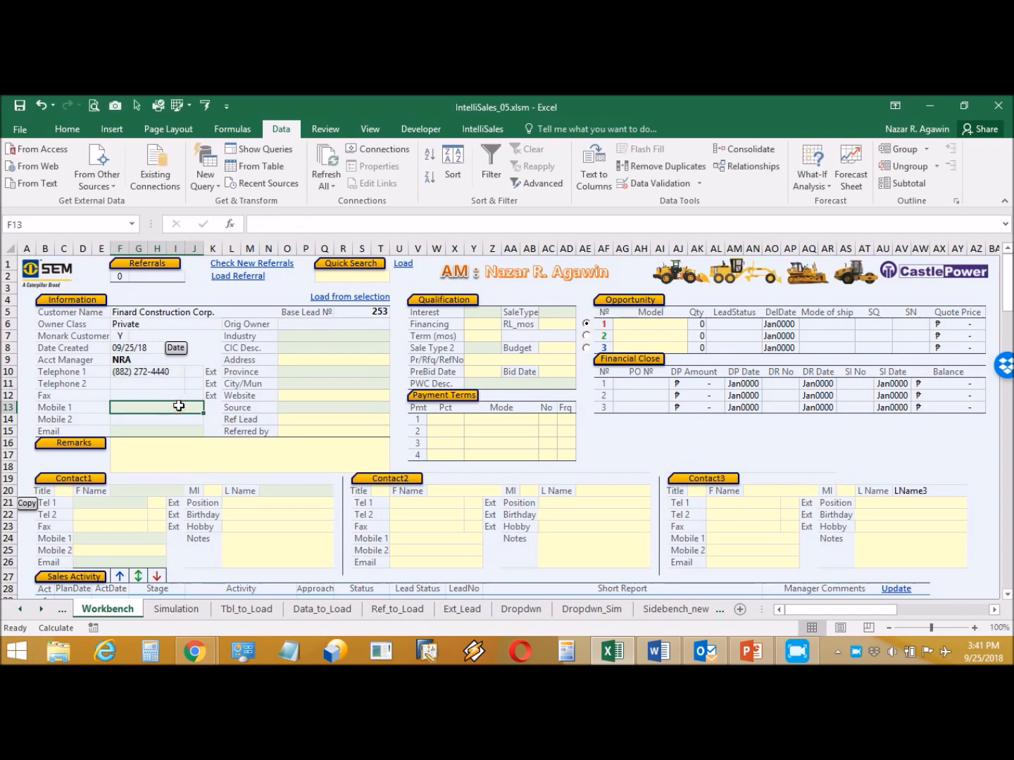
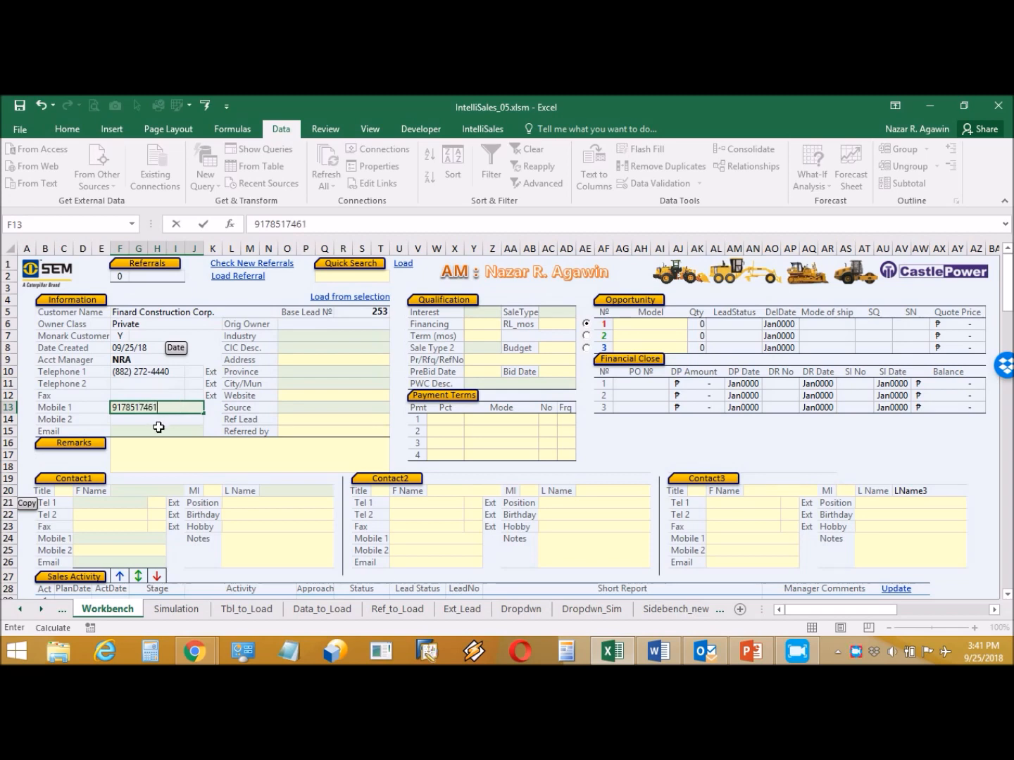
left_click(159, 429)
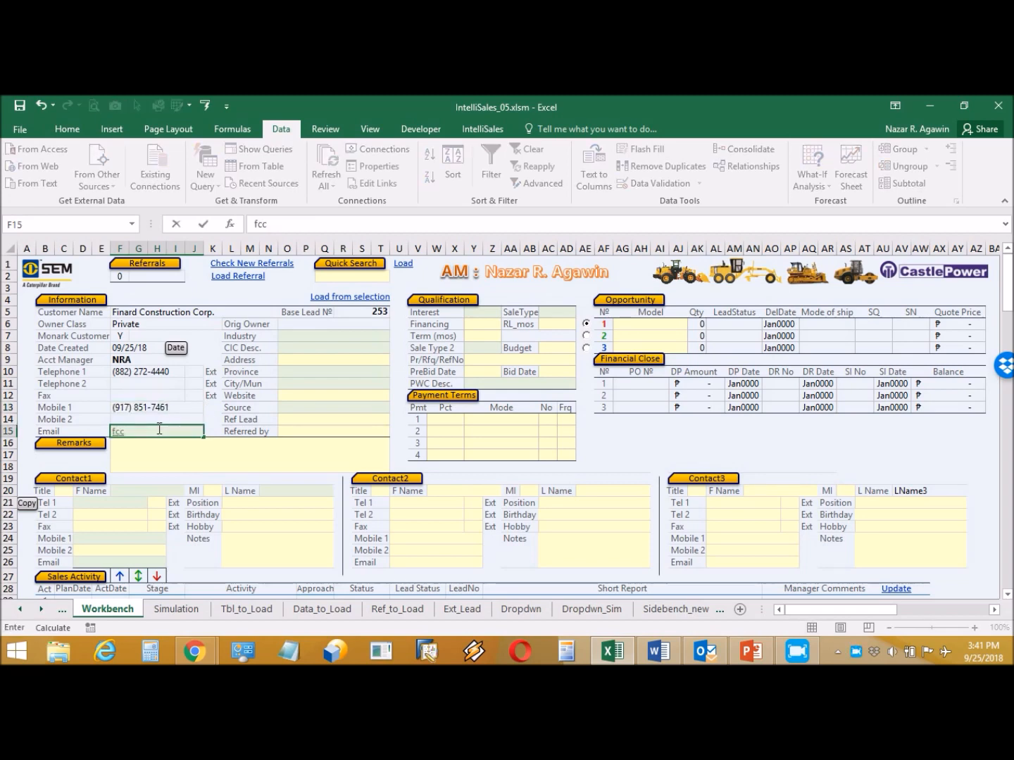
left_click(338, 324)
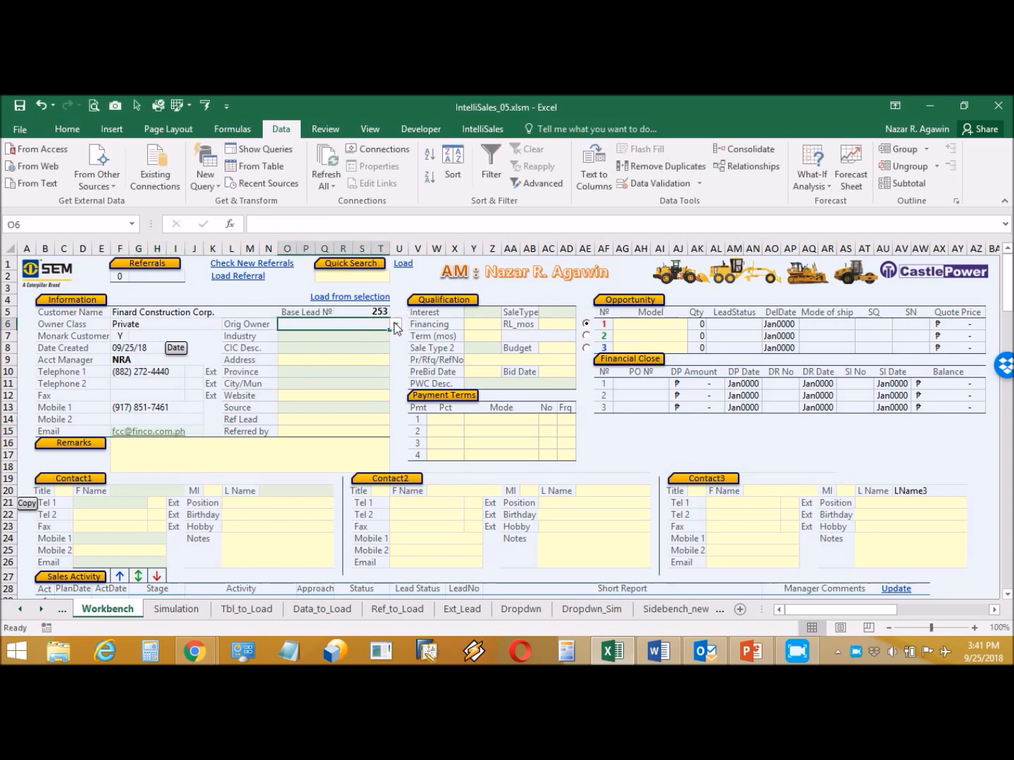
- Set Orig Owner to the account manager and Industry to Large Contractor
left_click(395, 324)
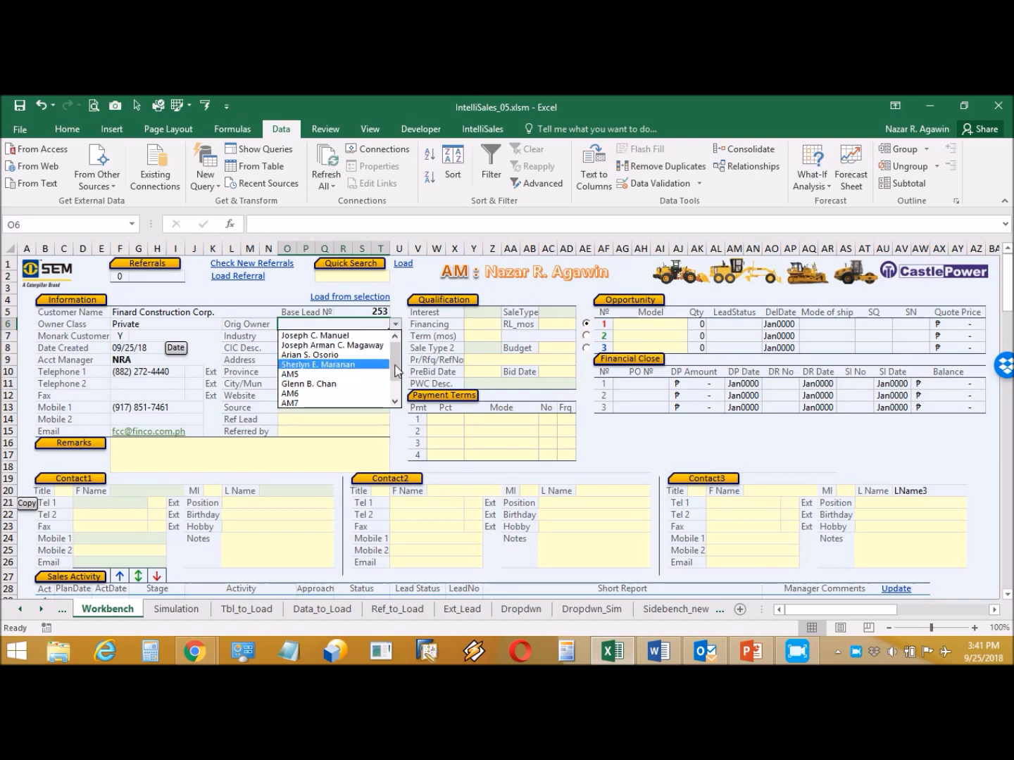
scroll(375, 388, "down", 1)
left_click(380, 402)
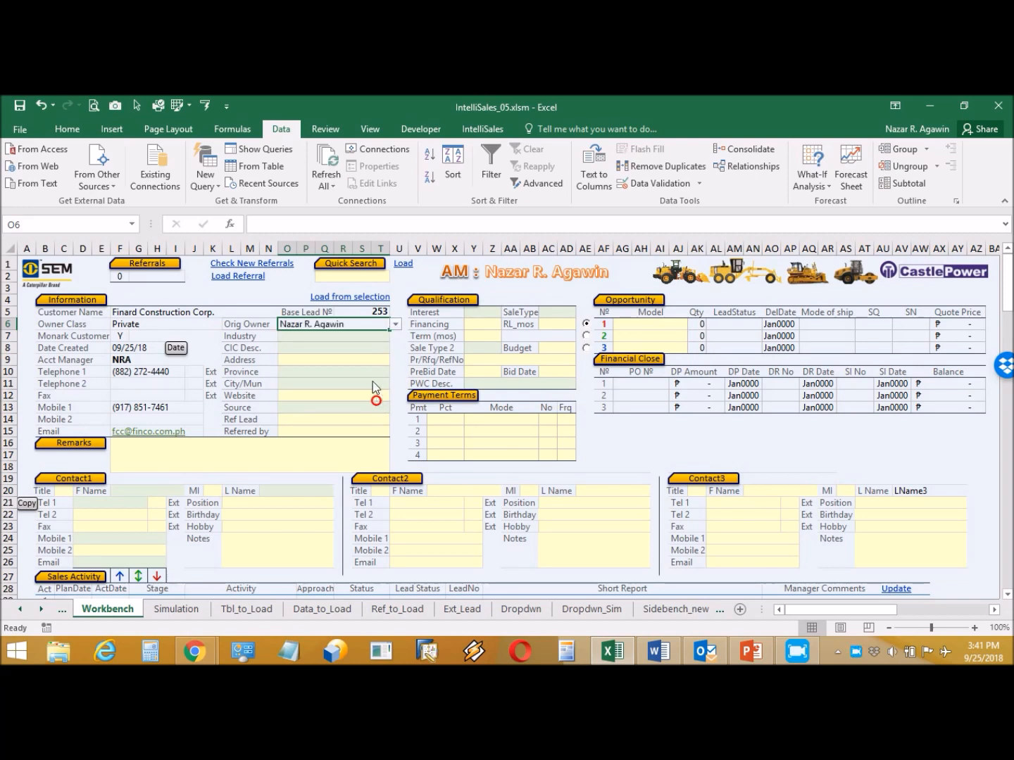
left_click(344, 337)
left_click(396, 337)
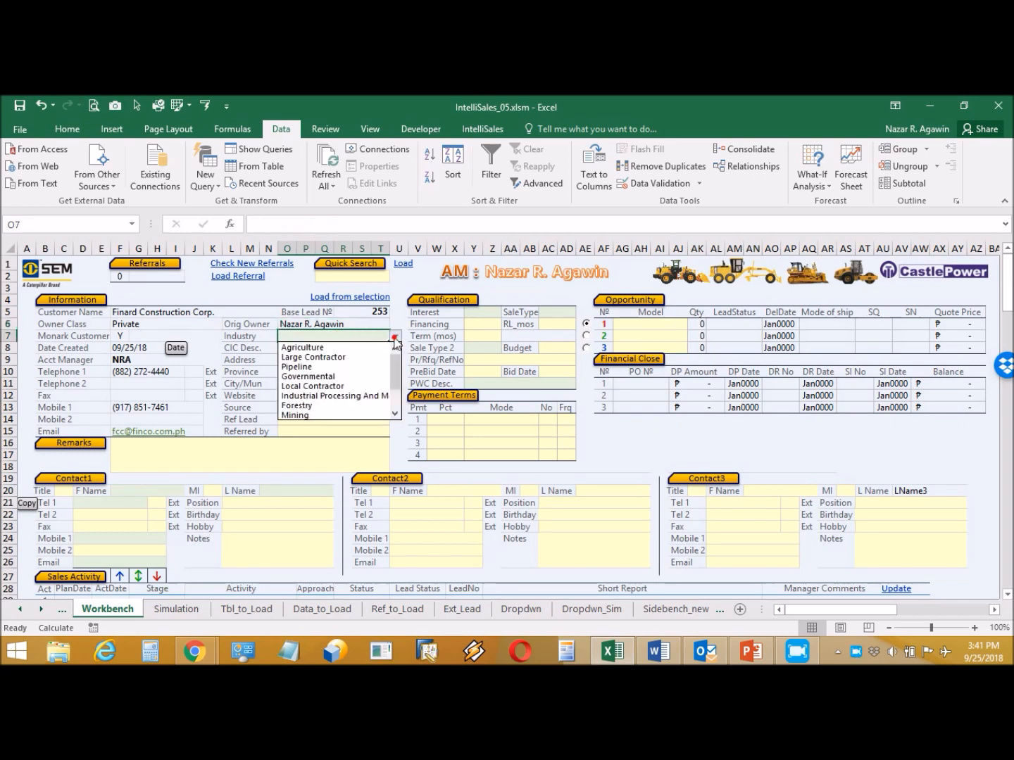
left_click(377, 357)
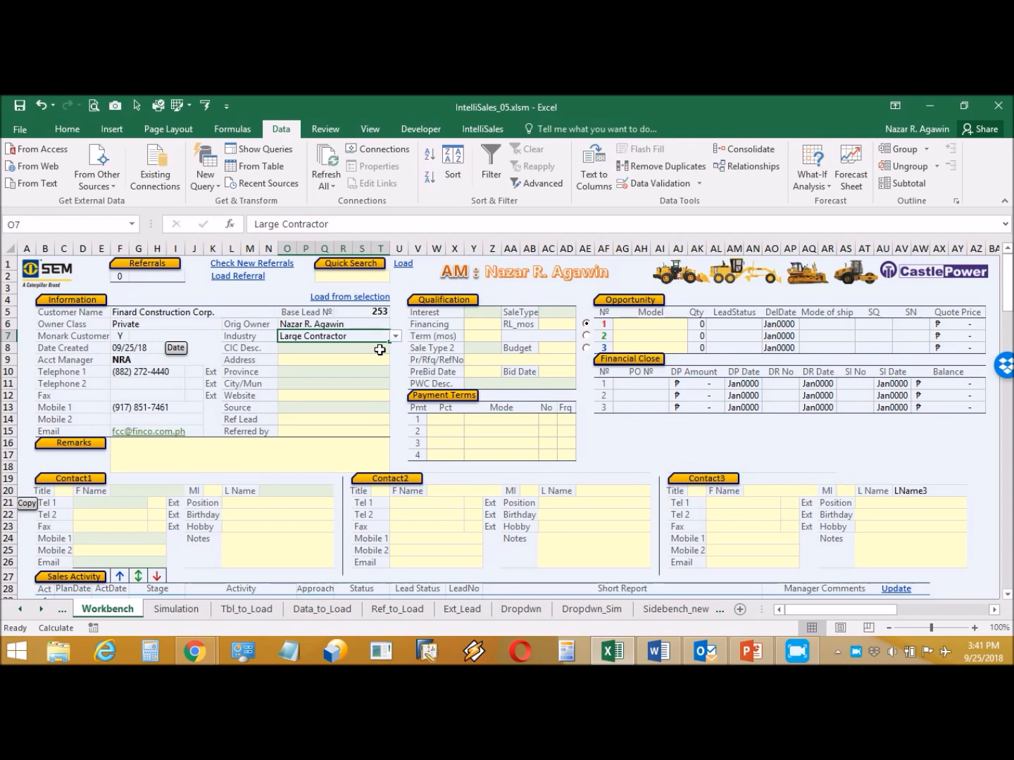
left_click(396, 337)
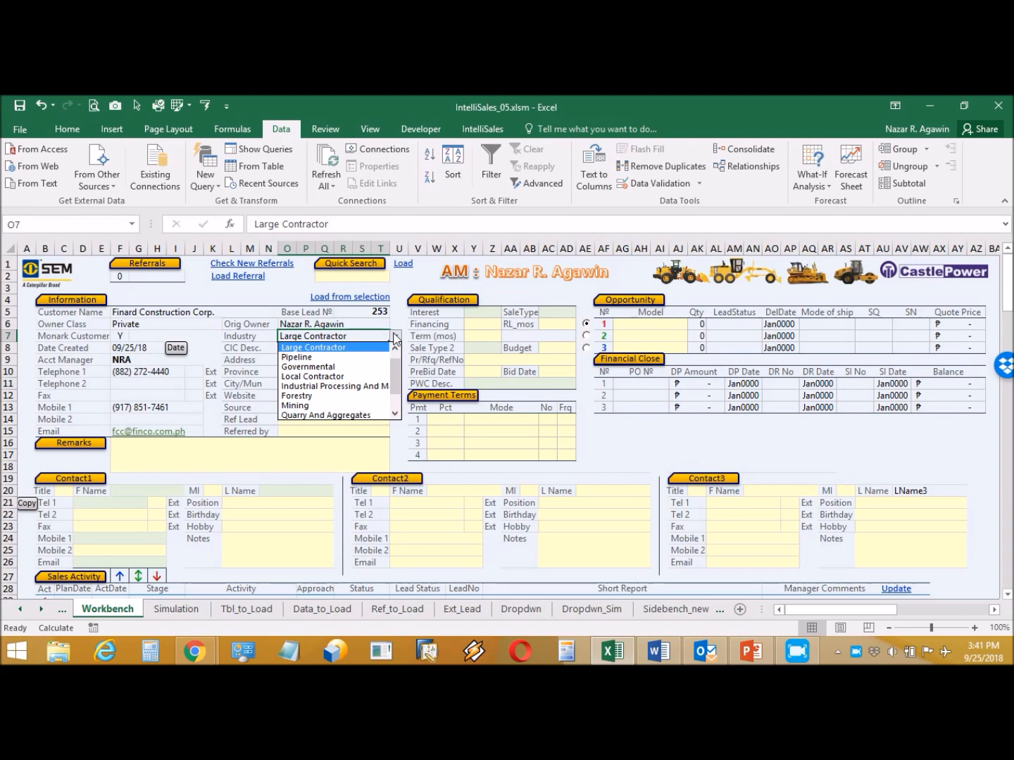
left_click(394, 338)
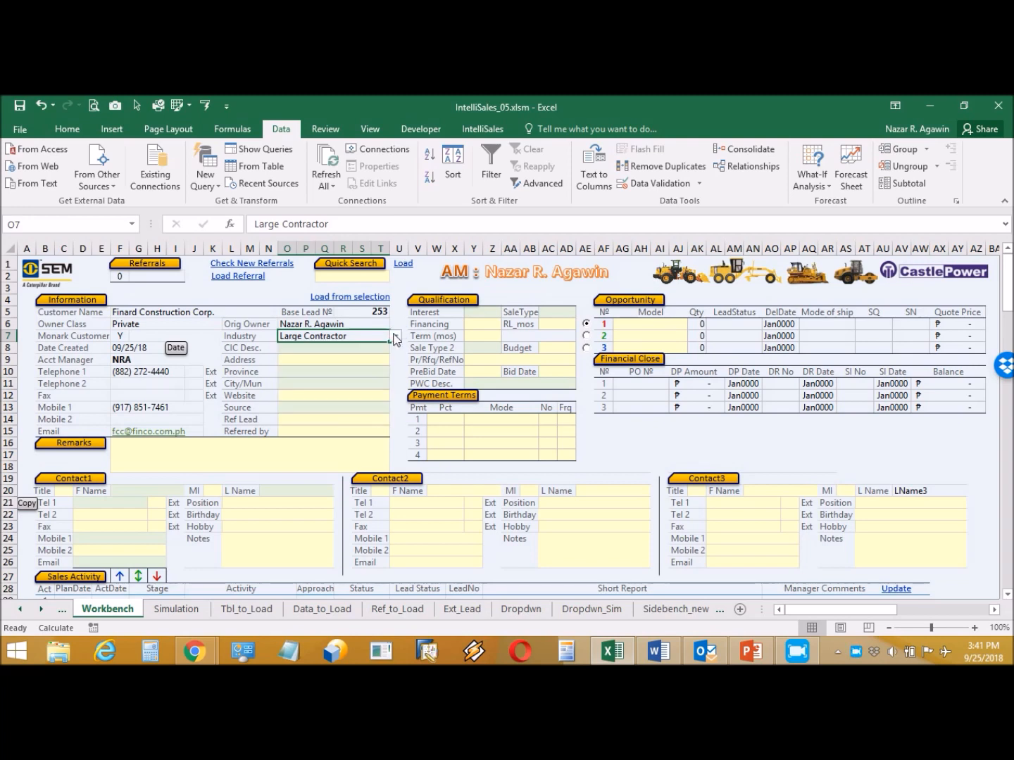
- Set the CIC Desc. to Site Development
left_click(384, 347)
left_click(393, 347)
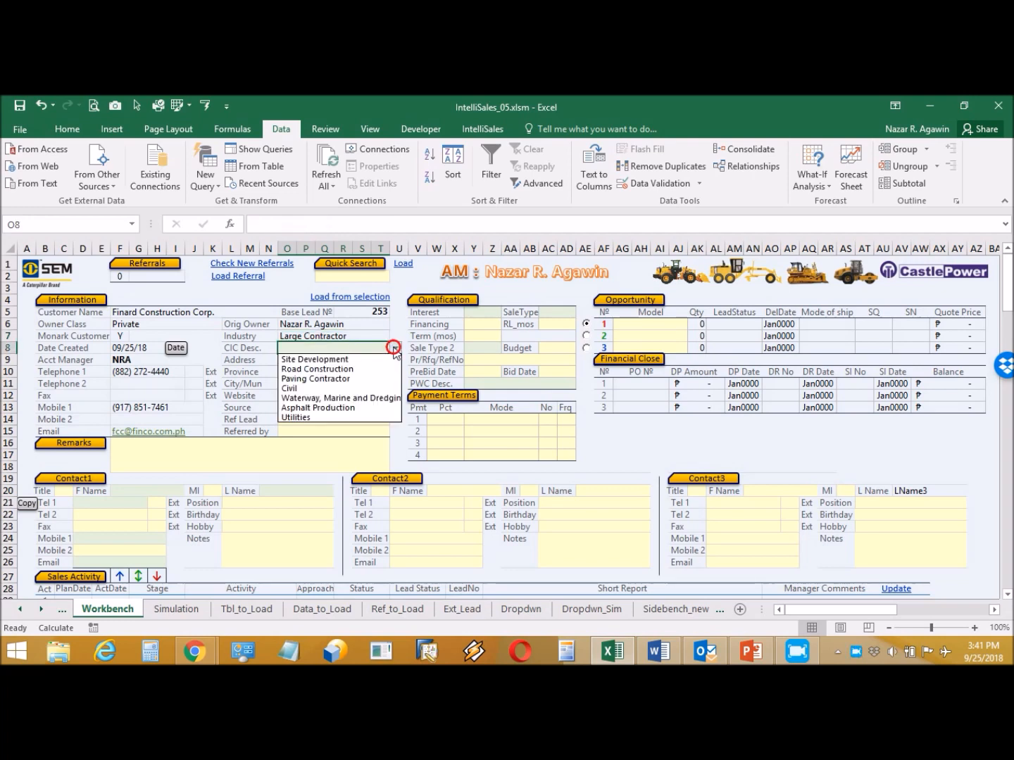
left_click(376, 359)
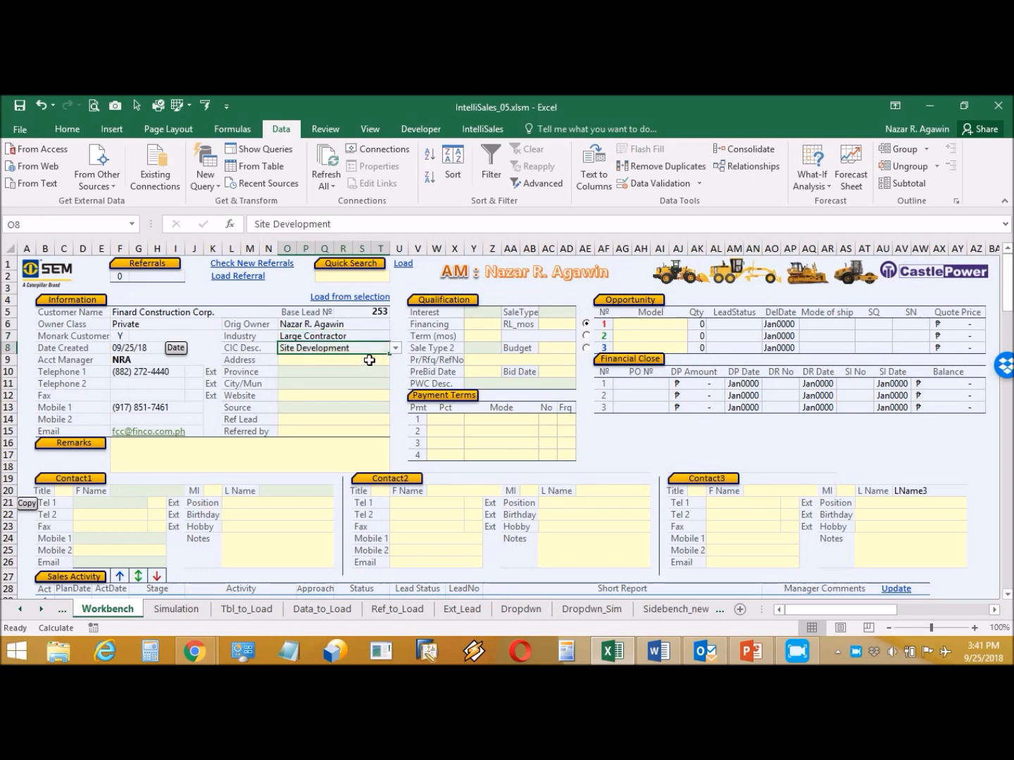
left_click(369, 360)
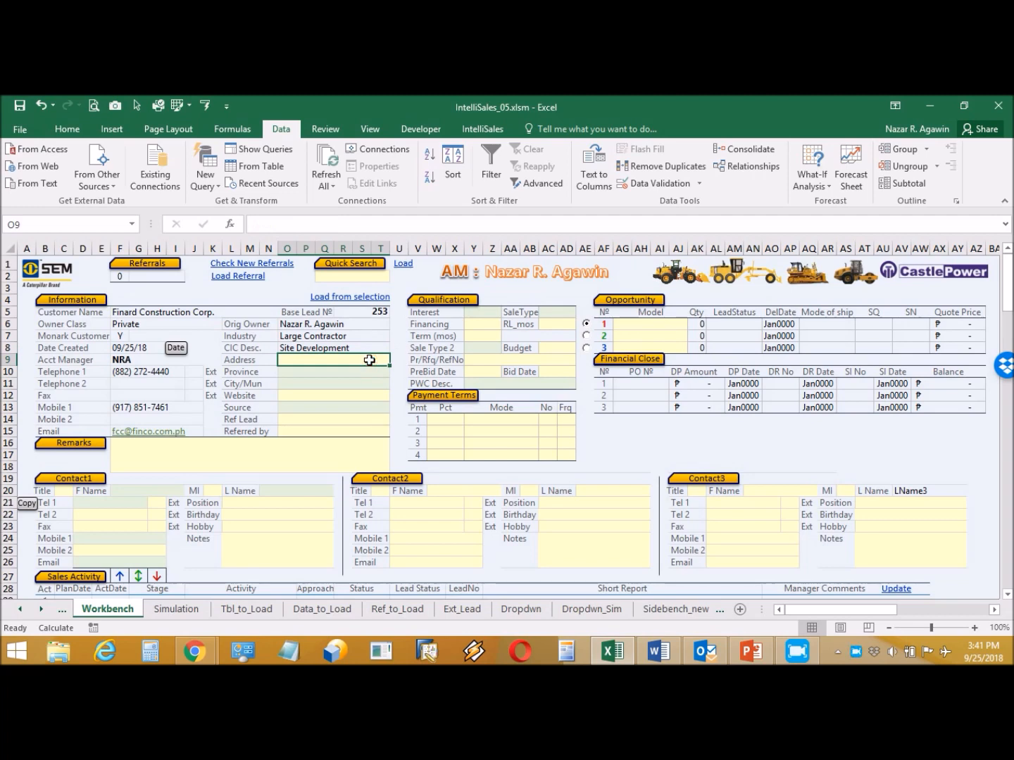
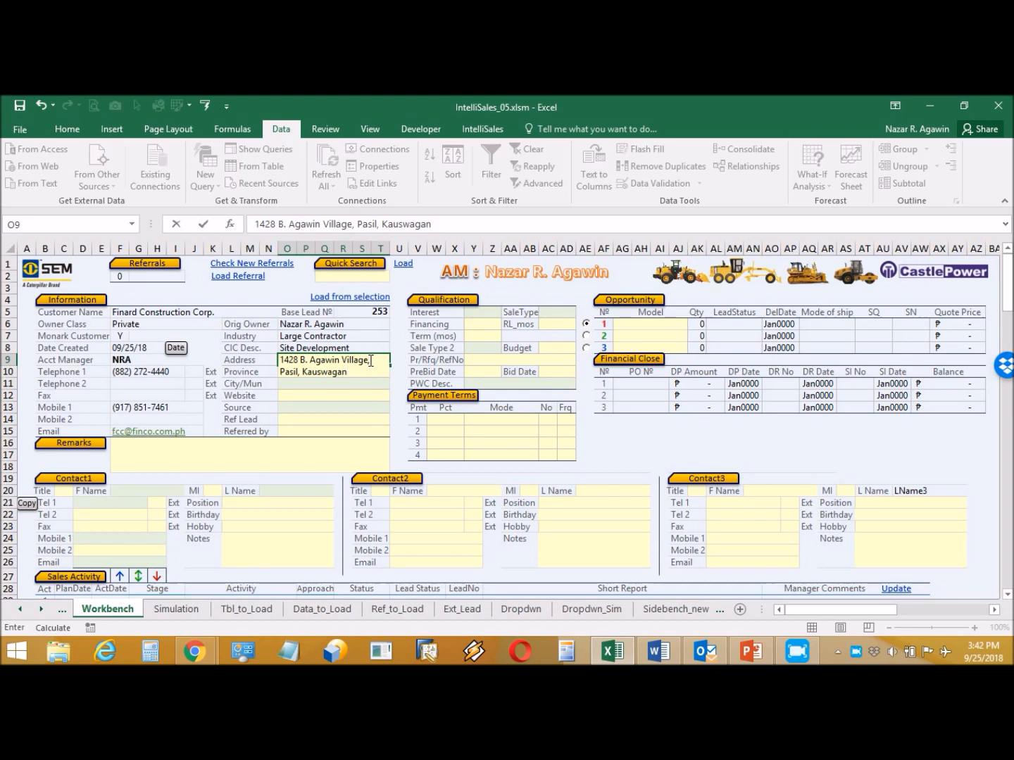
- Enter the lead's street address and set Province to Misamis Oriental
key("Return")
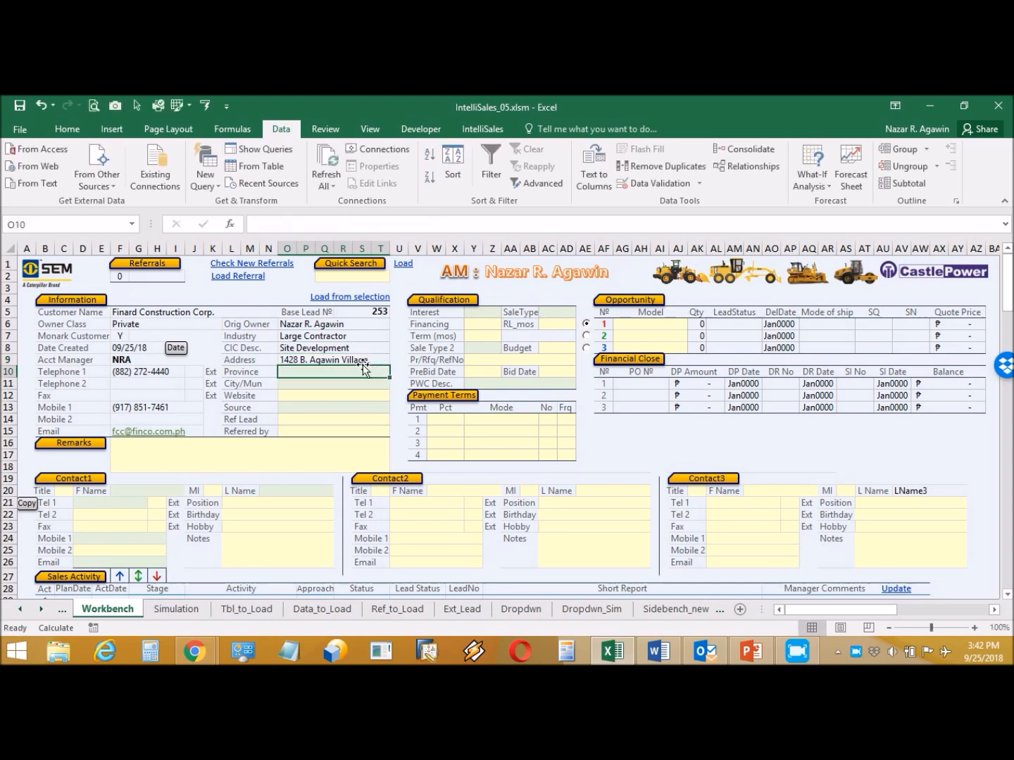
left_click(395, 372)
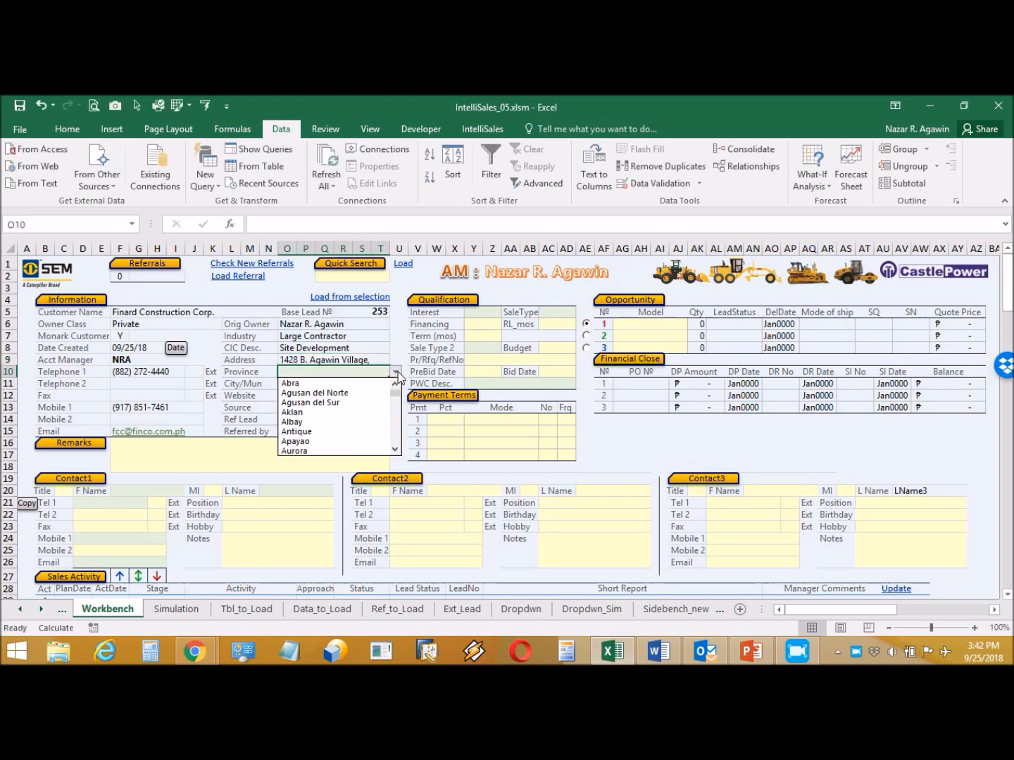
left_click_drag(395, 398, 395, 423)
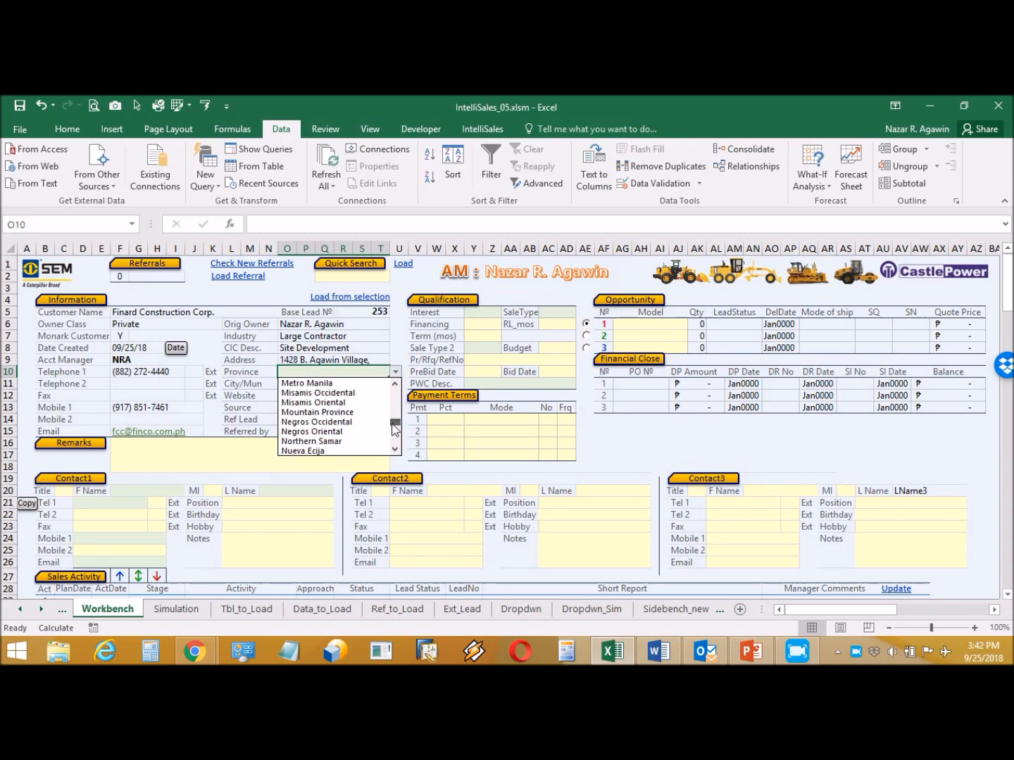
left_click(361, 393)
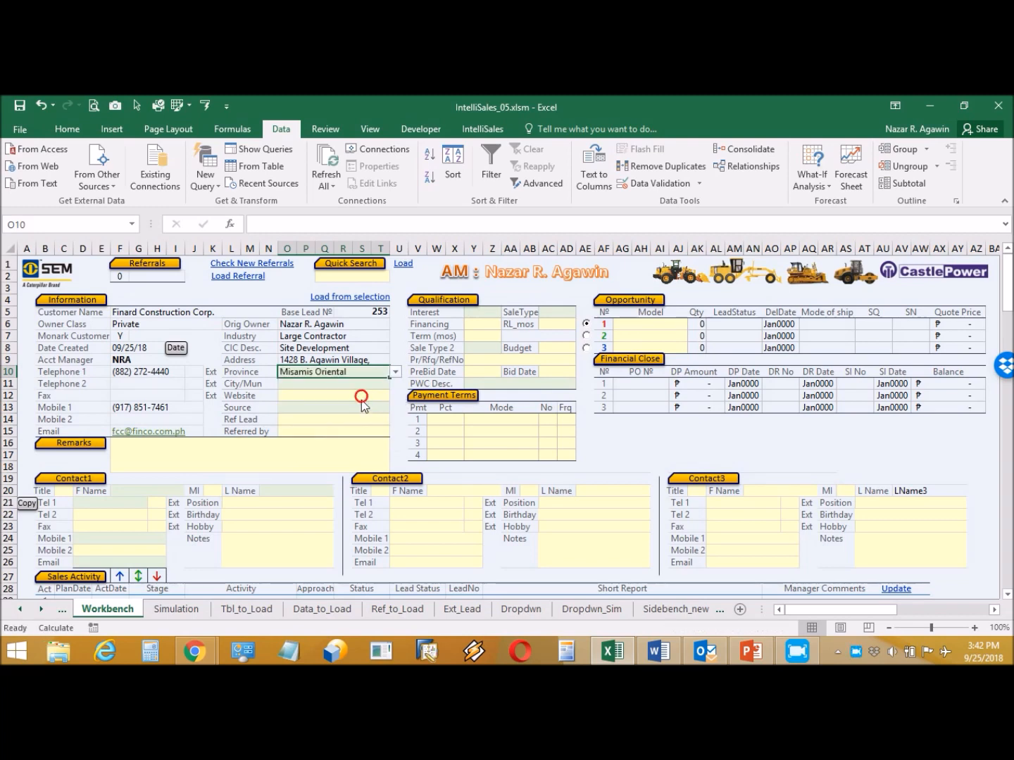
- Set City/Mun to Cagayan de Oro and Source to Inquiry - Phone
left_click(362, 386)
left_click(395, 384)
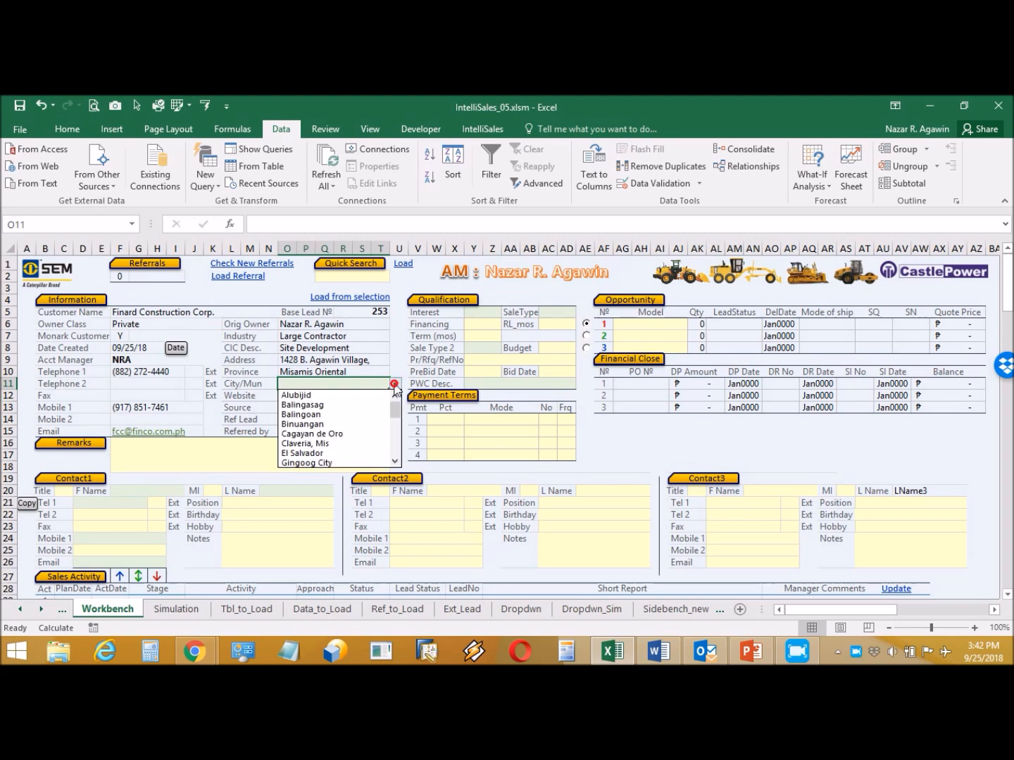
left_click(358, 433)
left_click(343, 407)
left_click(395, 407)
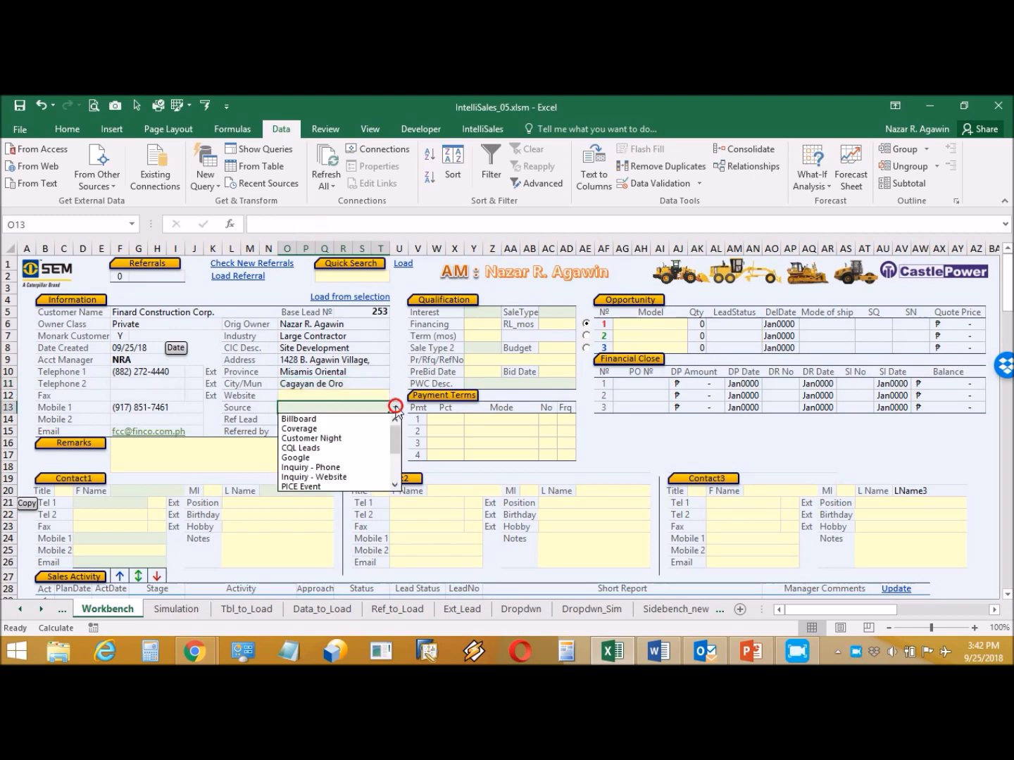
left_click(396, 466)
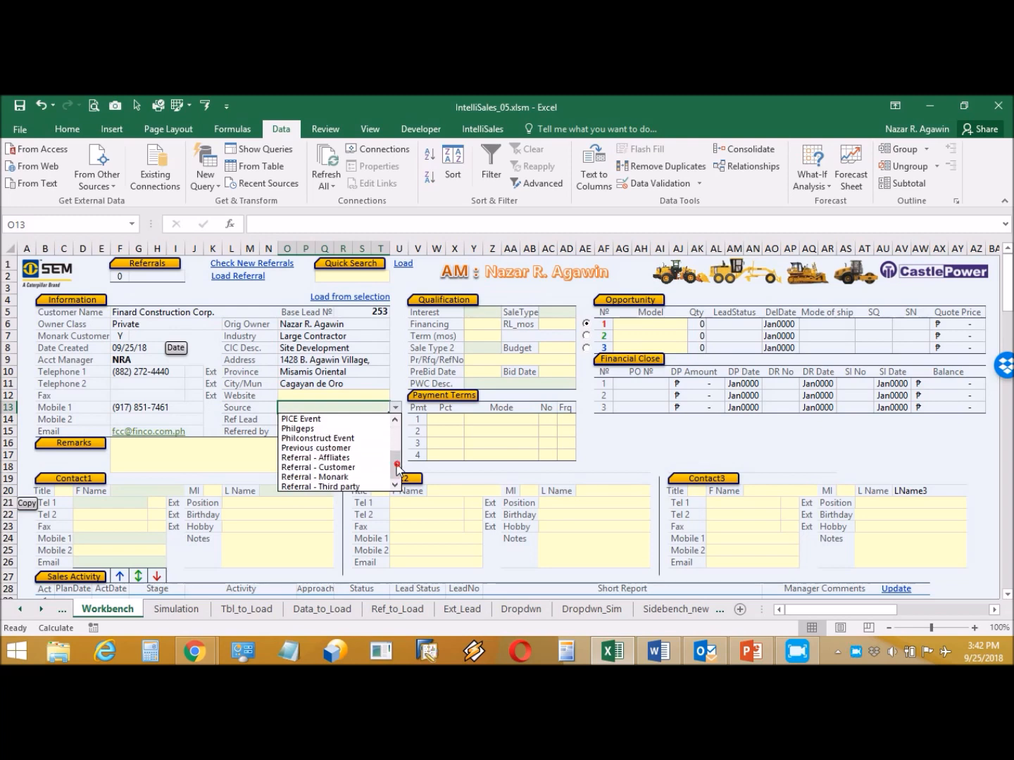
left_click(392, 440)
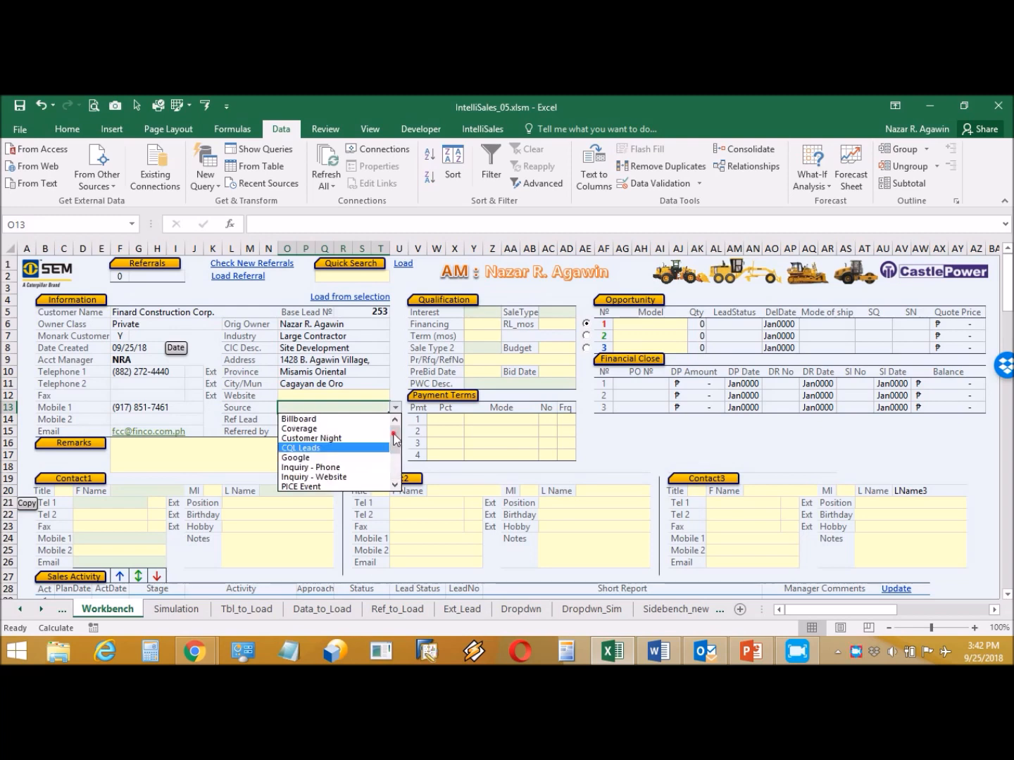
left_click(356, 468)
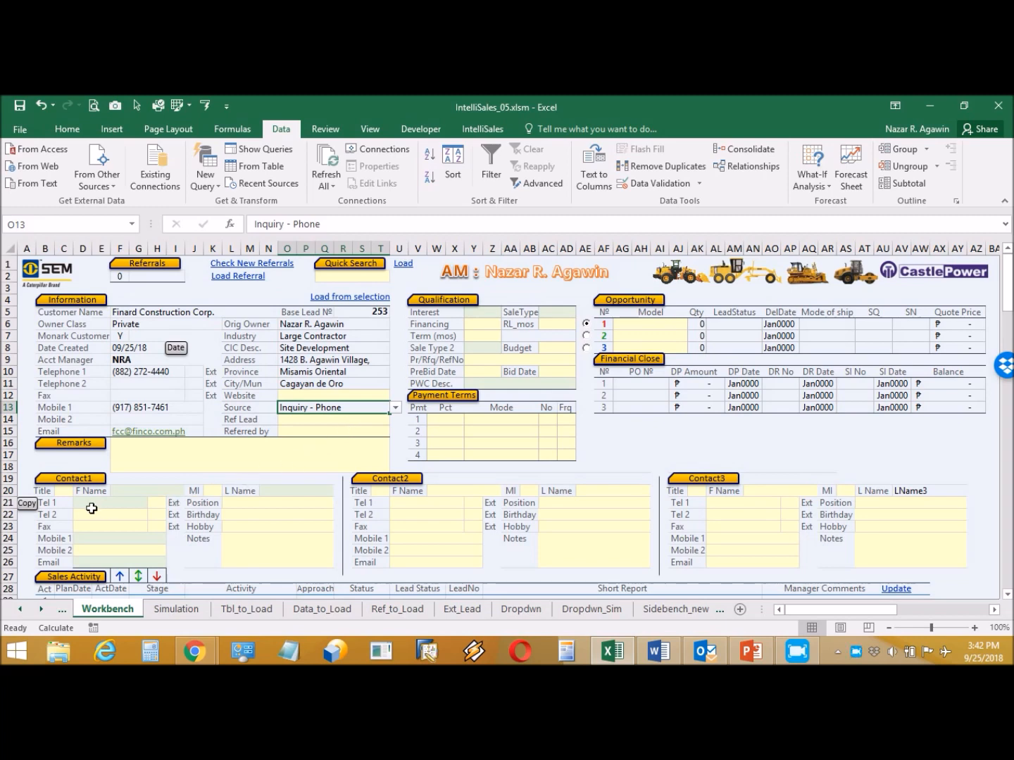
- Give Contact1 the title Engr. and enter the contact's first name, middle initial and last name
left_click(65, 493)
left_click(79, 493)
left_click(67, 503)
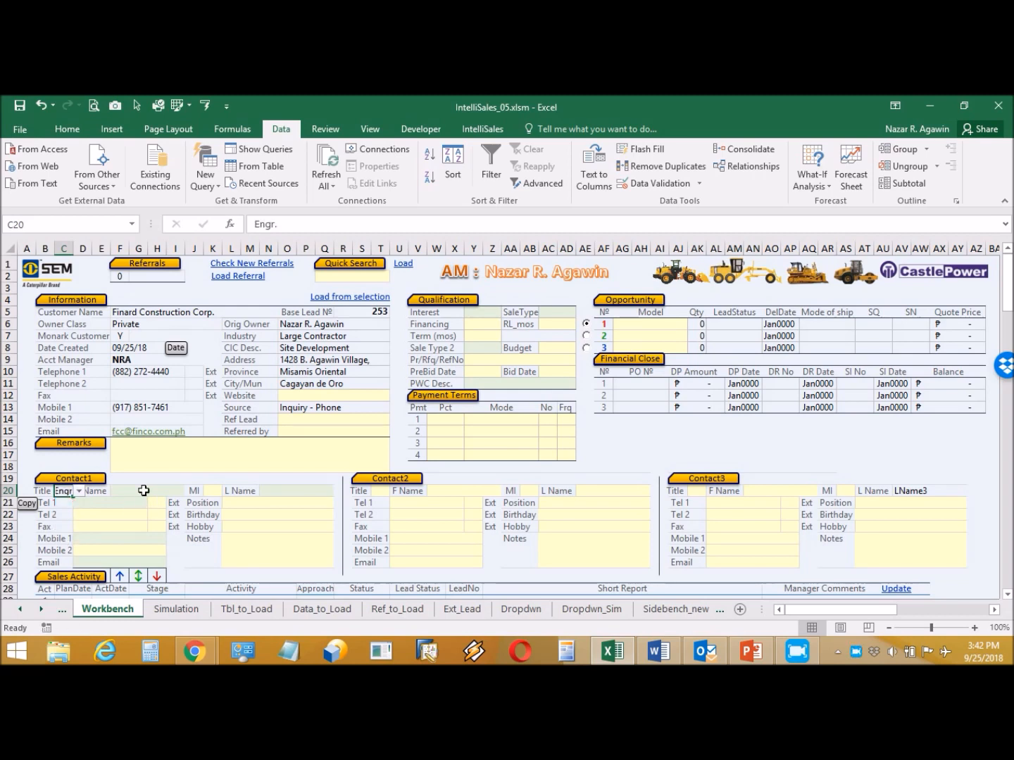
left_click(143, 491)
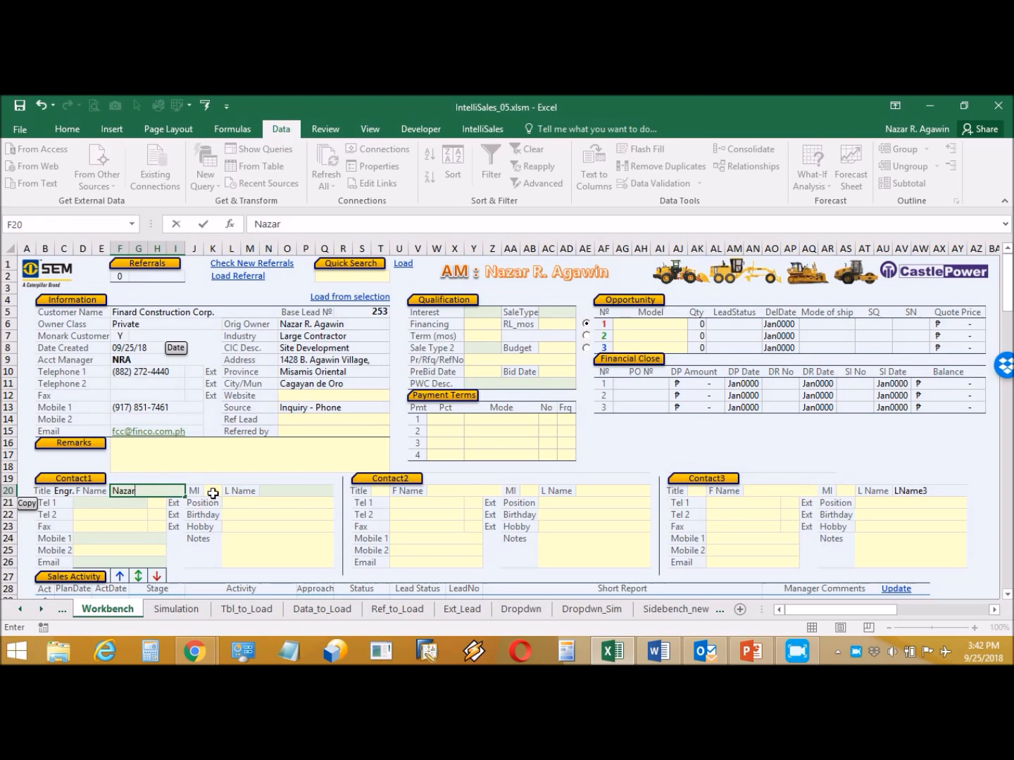
left_click(212, 493)
type("R")
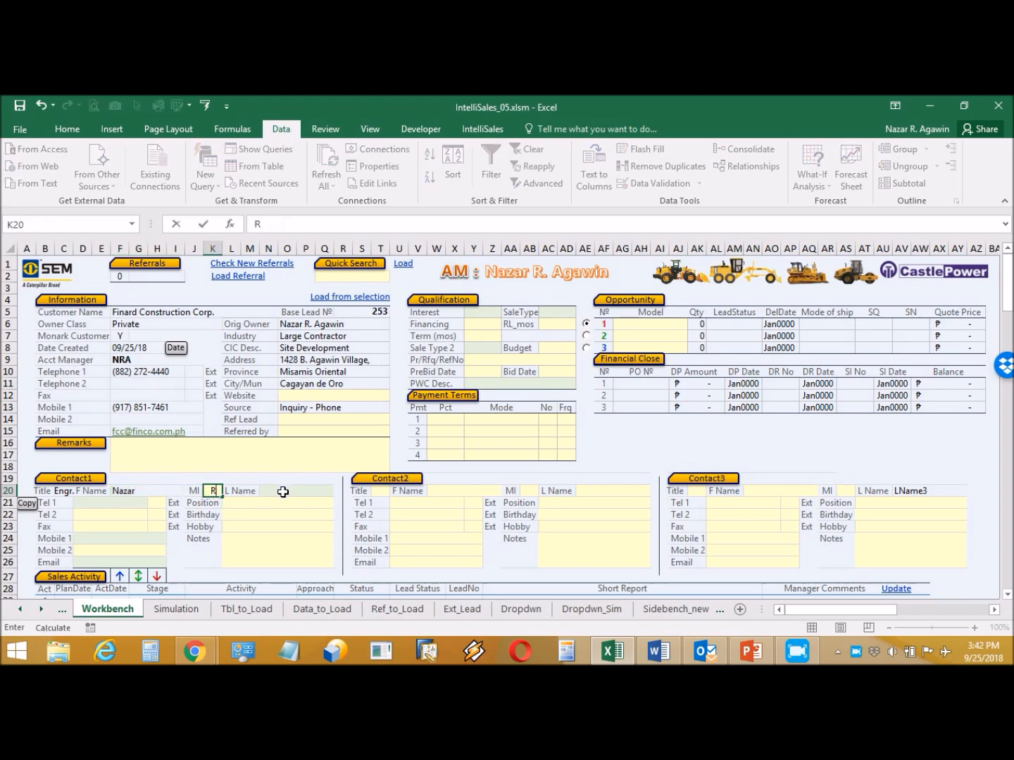
left_click(283, 492)
type("Naza")
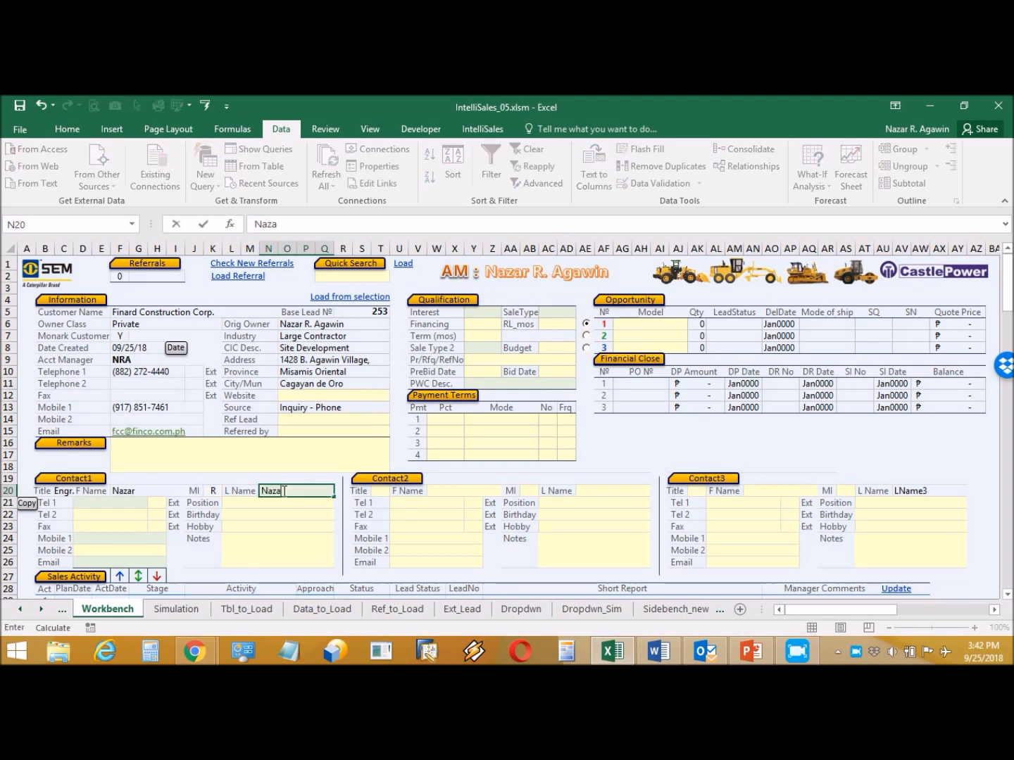
key("BackSpace")
key("BackSpace")
key("BackSpace")
left_click(121, 503)
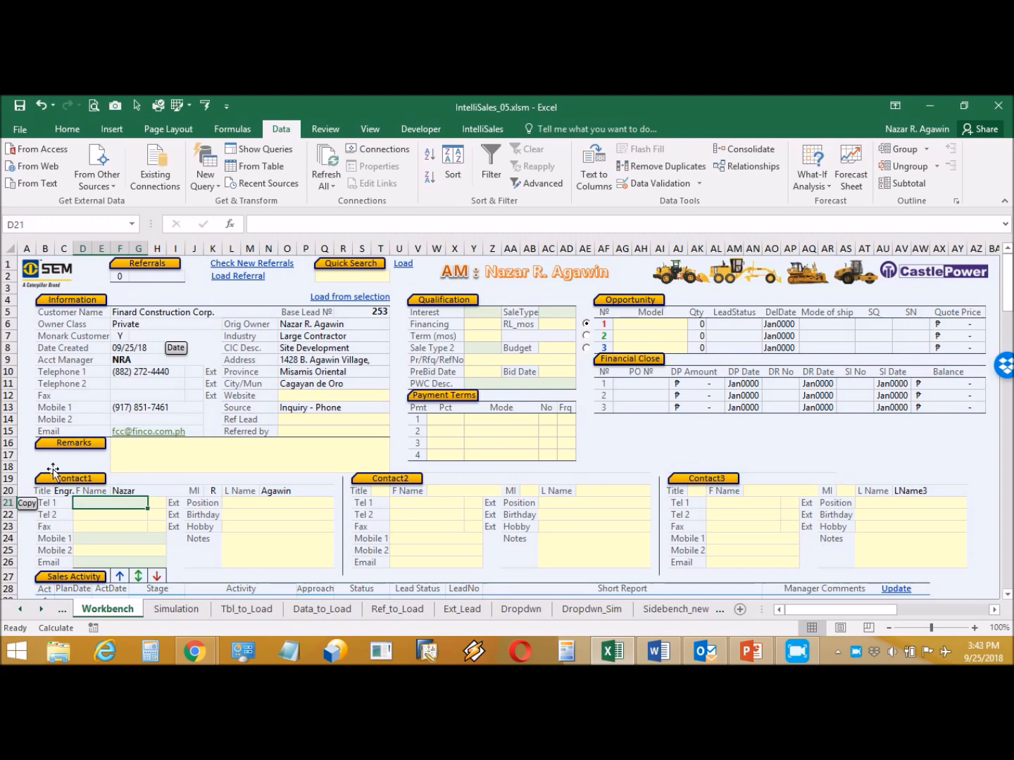
- Copy the lead's phone, mobile and e-mail into Contact1, set Position President, and enter the birthday
left_click(27, 502)
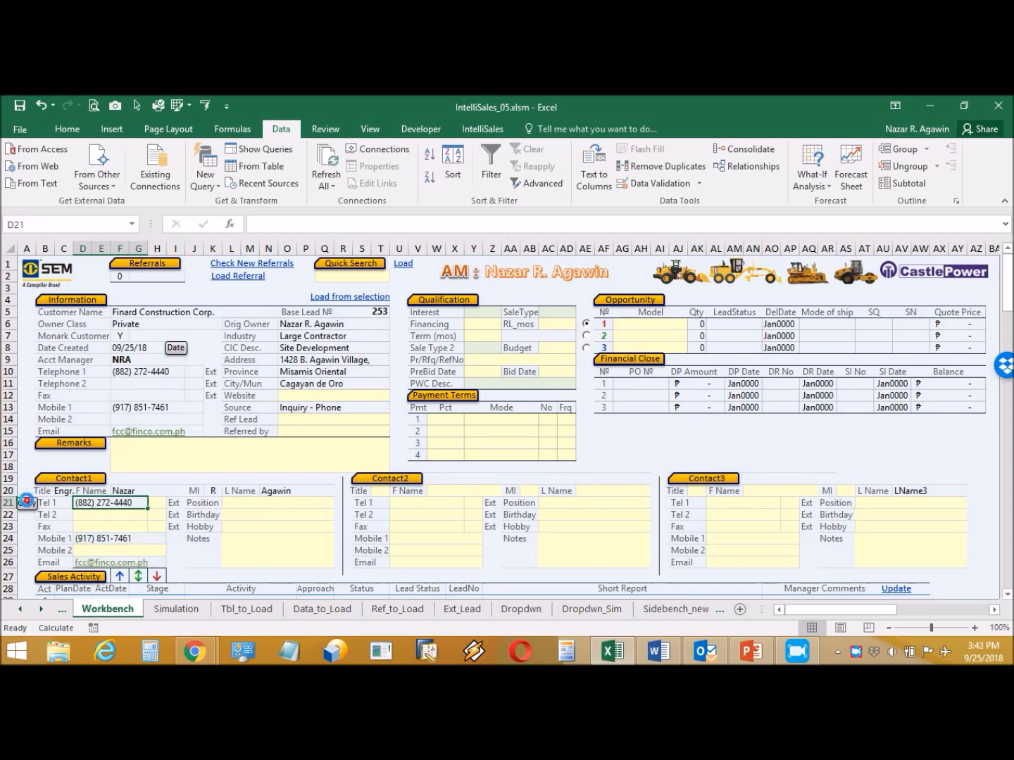
left_click(238, 502)
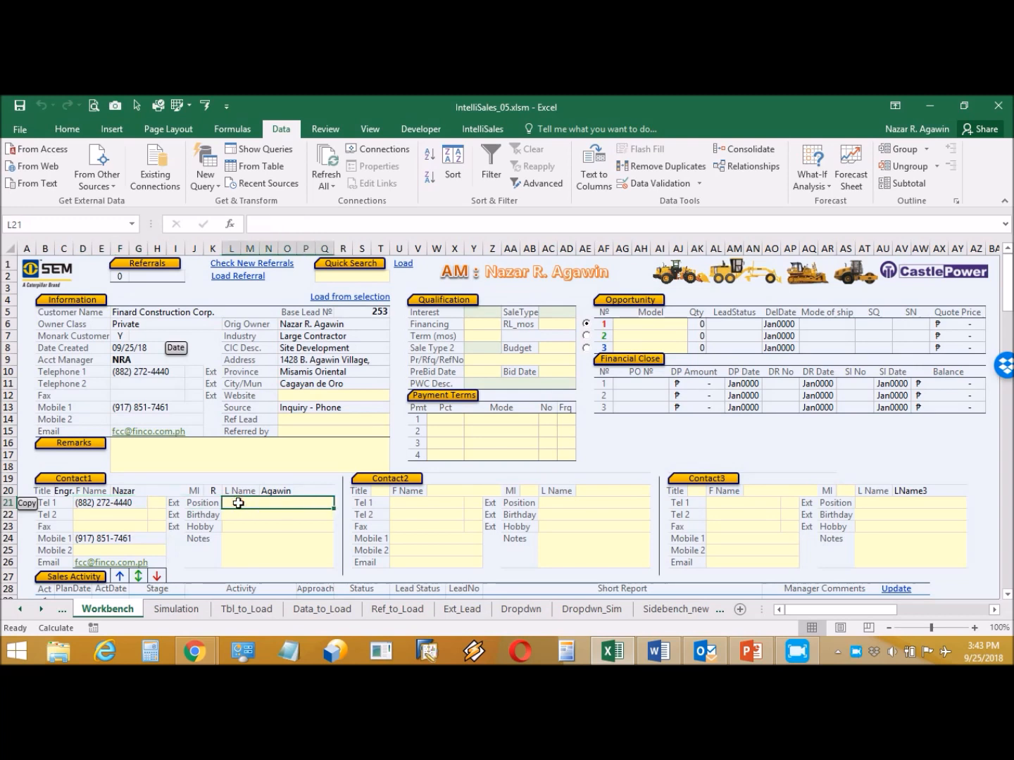
type("President")
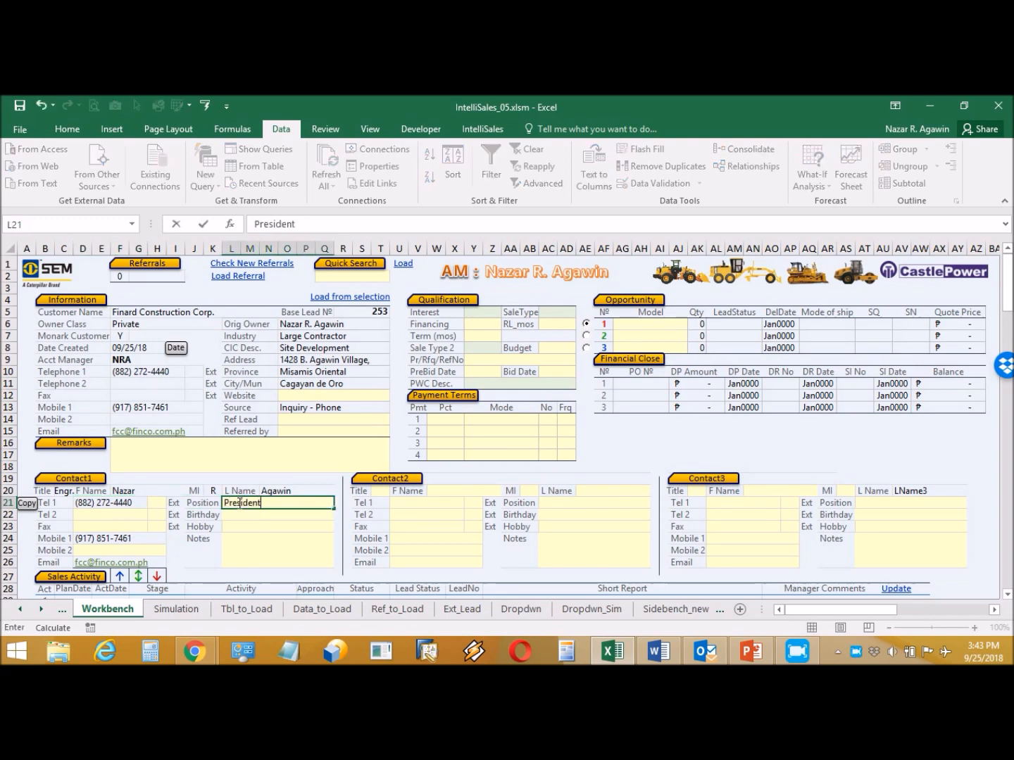
left_click(297, 515)
left_click(290, 549)
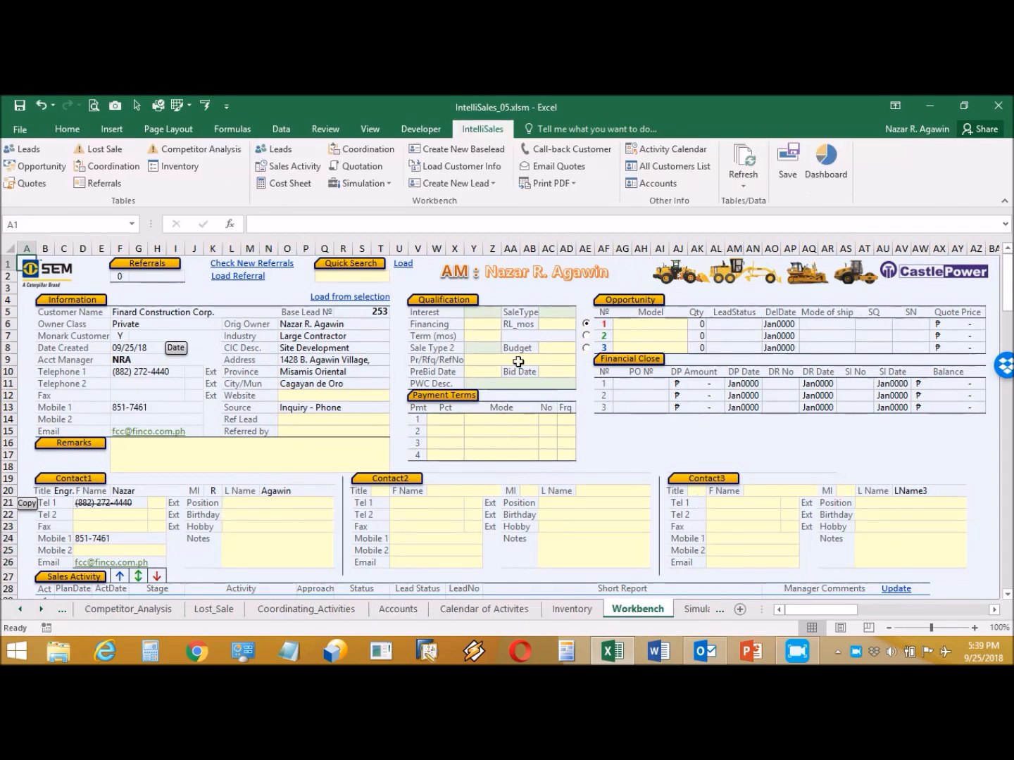
- Date the first sales activity 9/24 with Stage Prospecting, Activity Create leads, Approach Phone
left_click(297, 167)
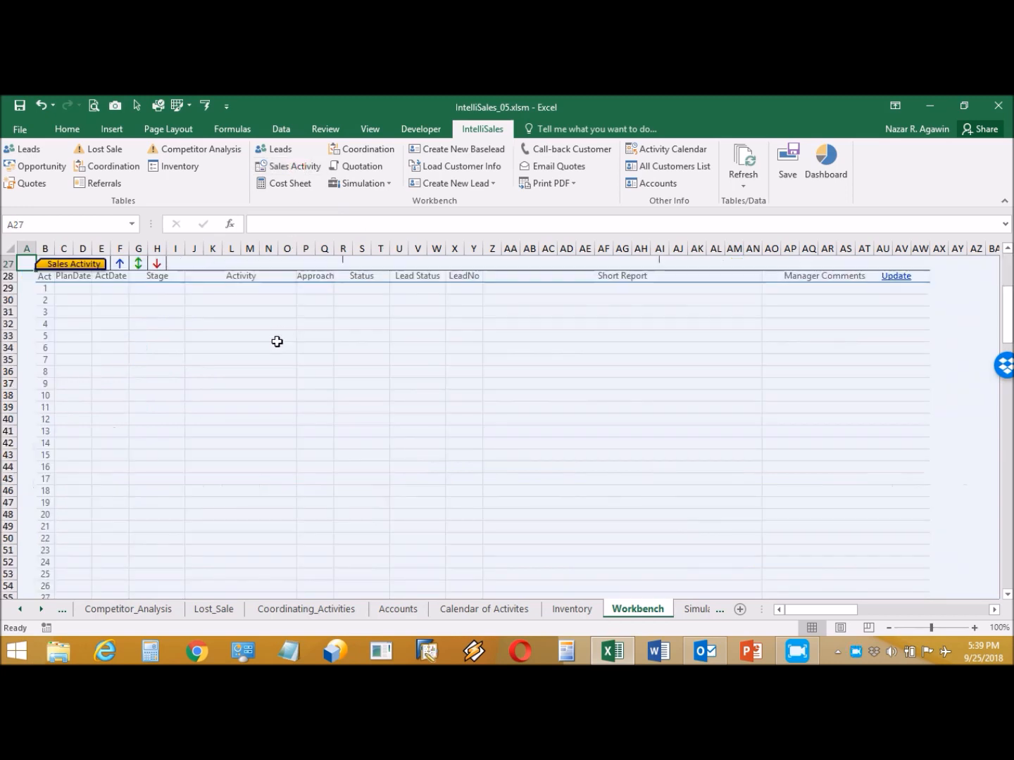
left_click(106, 288)
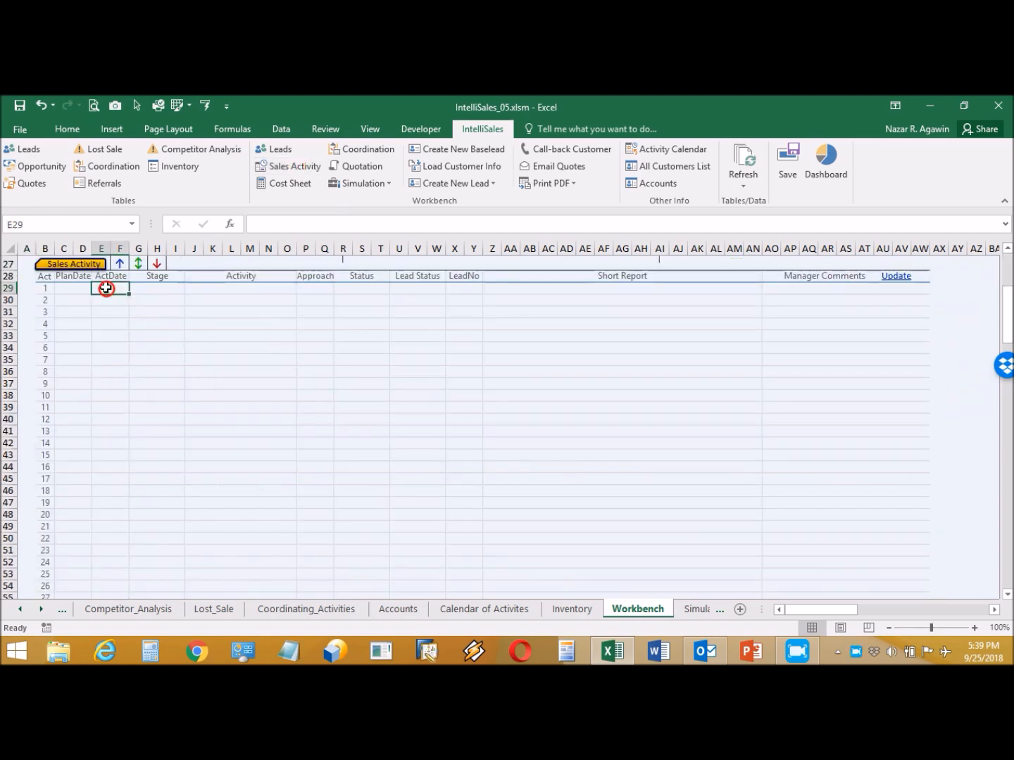
type("9/24")
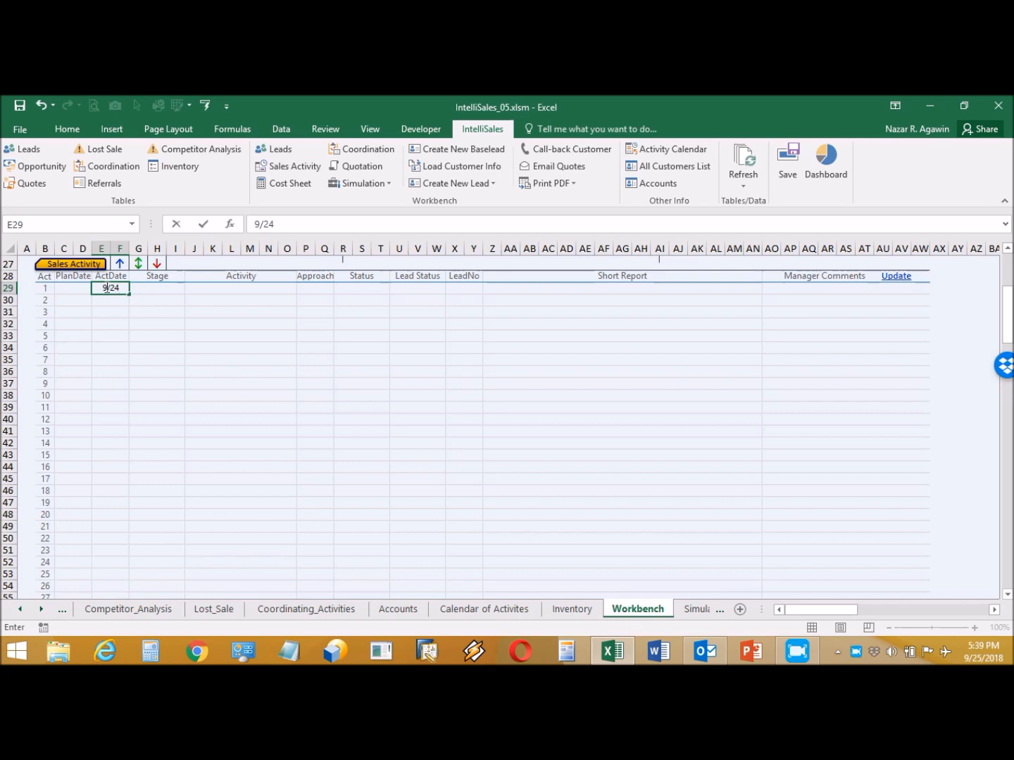
left_click(160, 287)
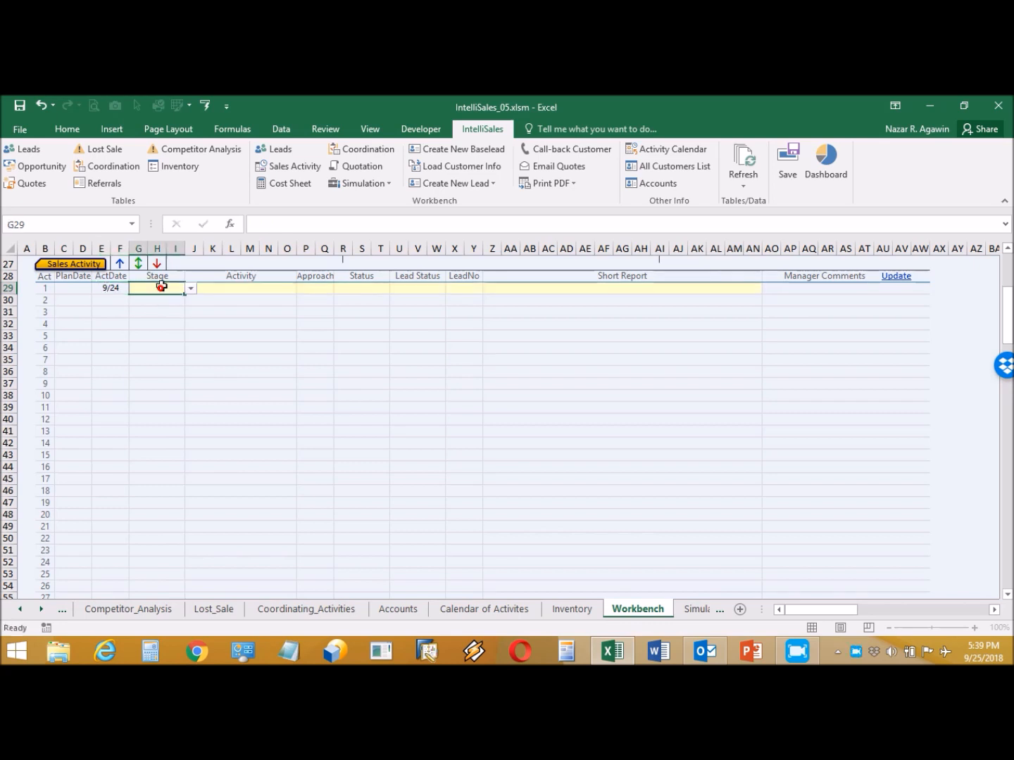
left_click(190, 289)
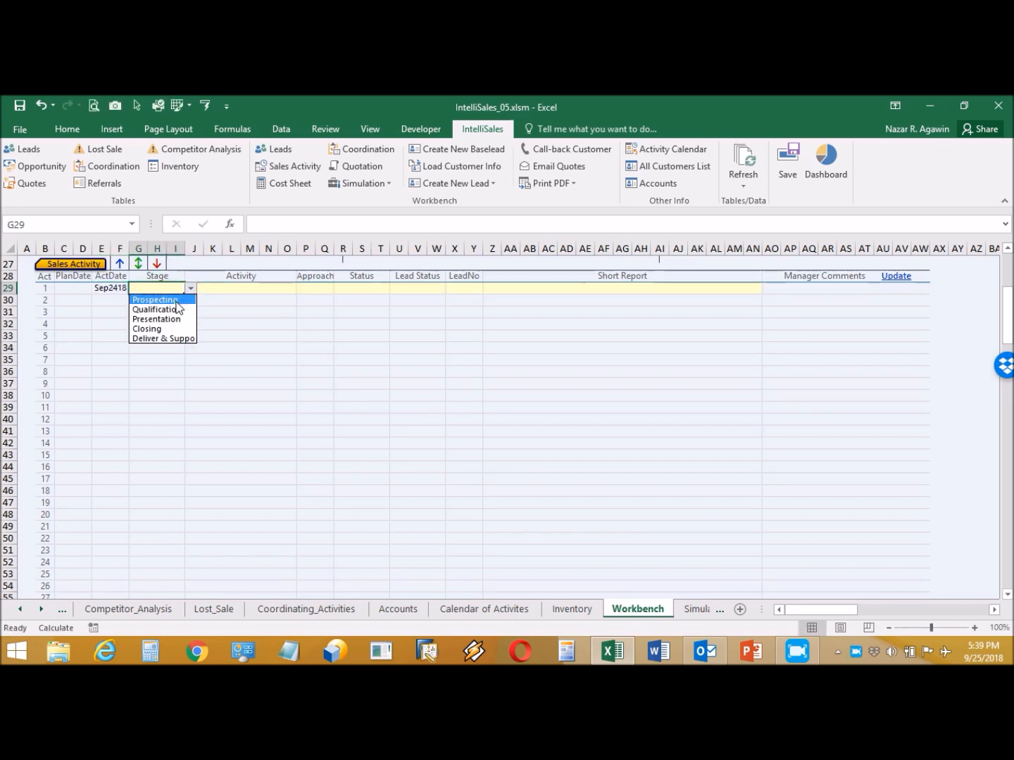
left_click(156, 296)
left_click(271, 289)
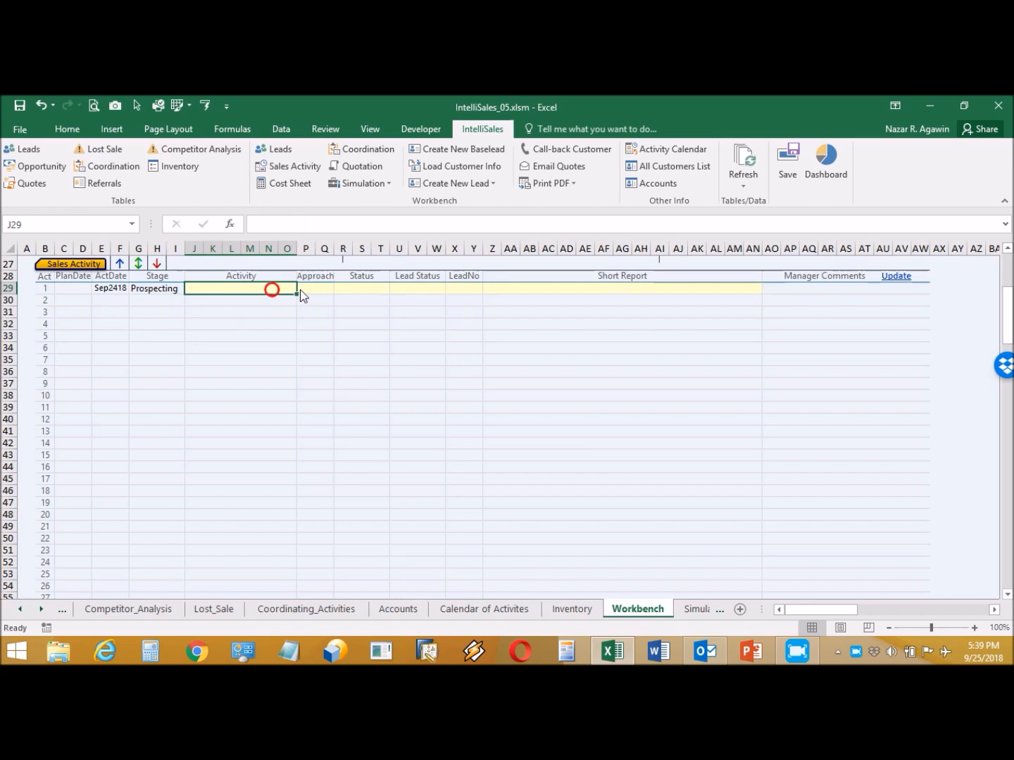
left_click(302, 289)
left_click(282, 301)
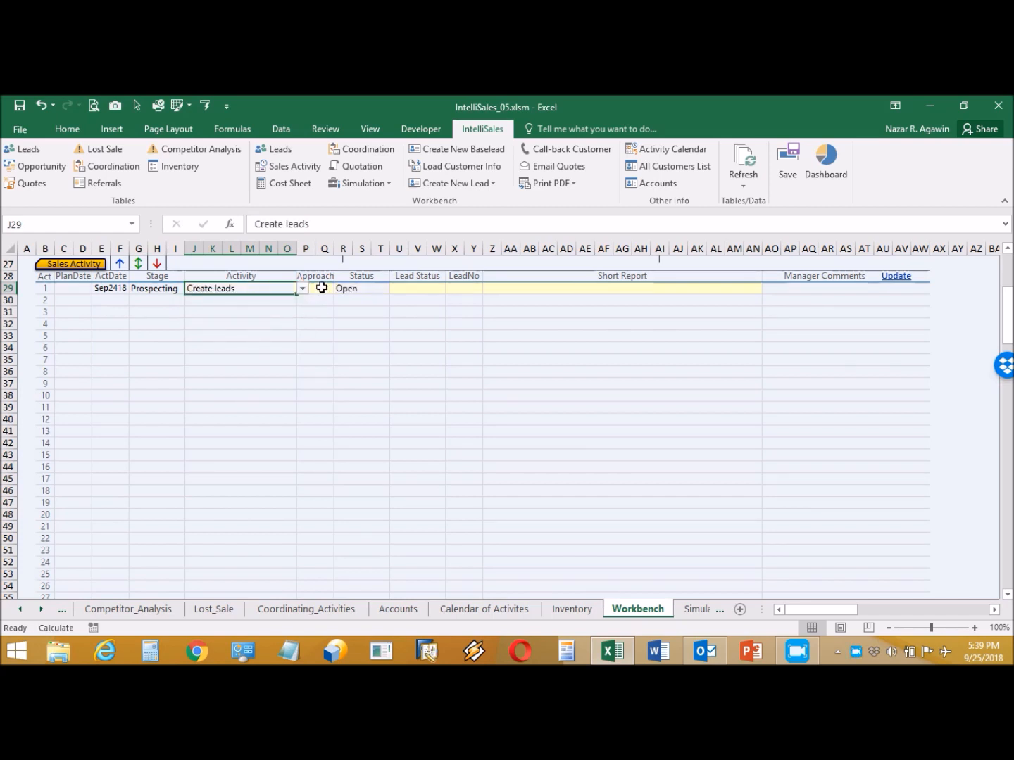
left_click(321, 288)
left_click(340, 288)
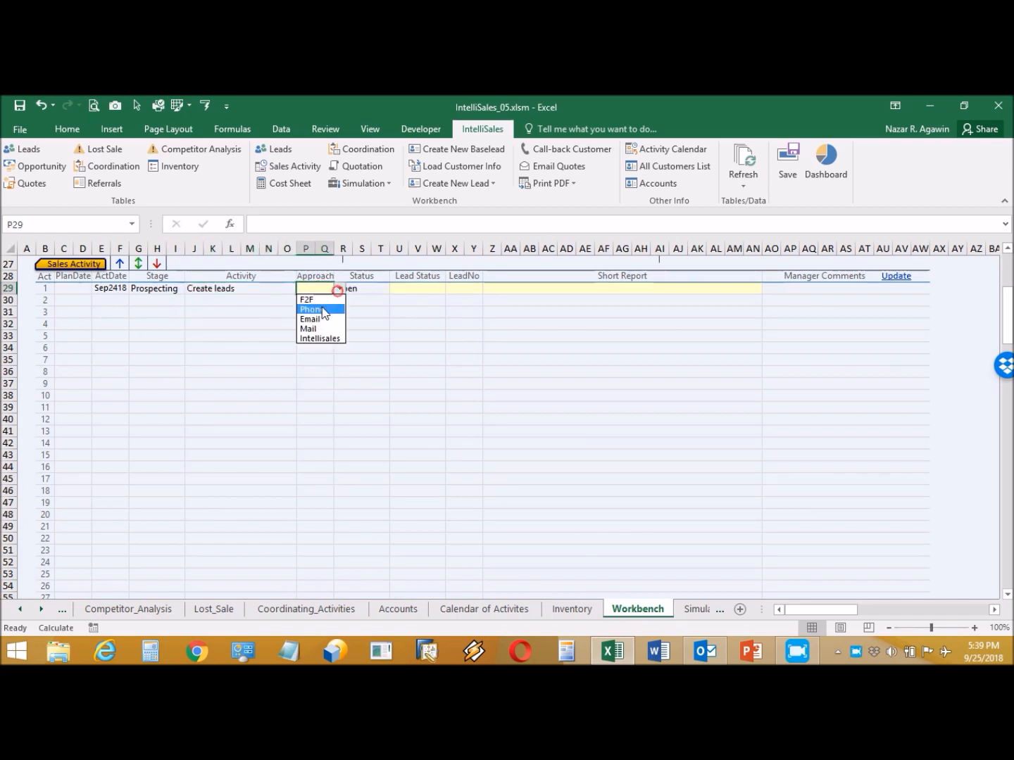
left_click(319, 310)
- Set the first activity's Lead Status New, LeadNo 1, and short report 'Create leads thru phone'
left_click(411, 293)
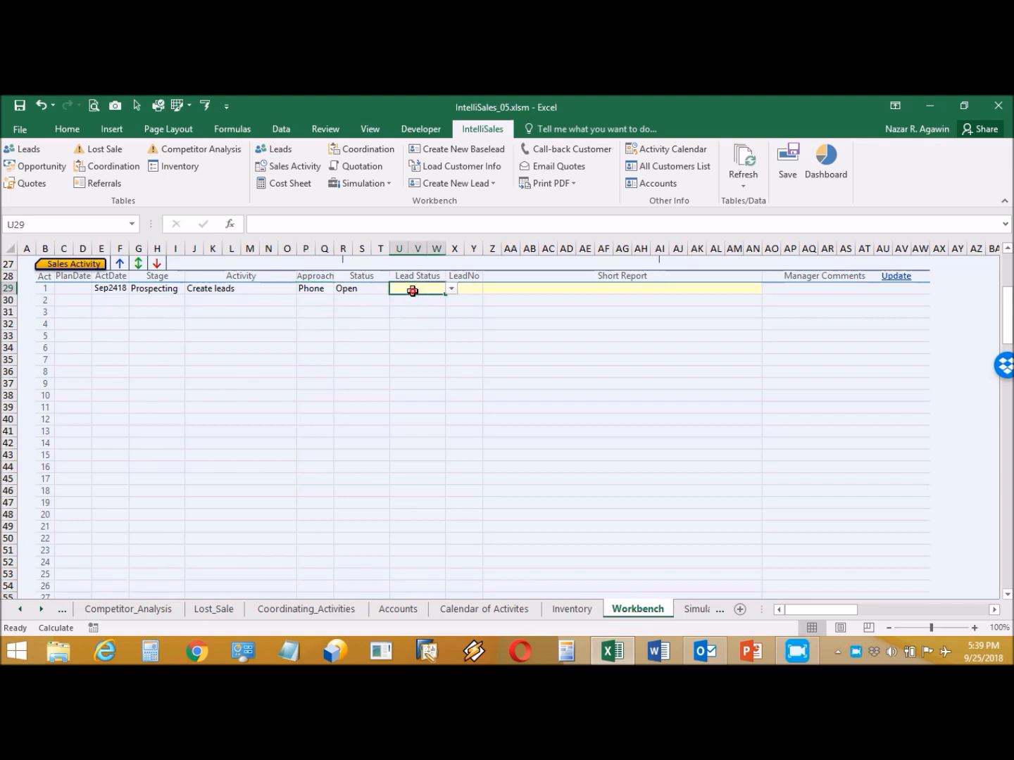
left_click(451, 290)
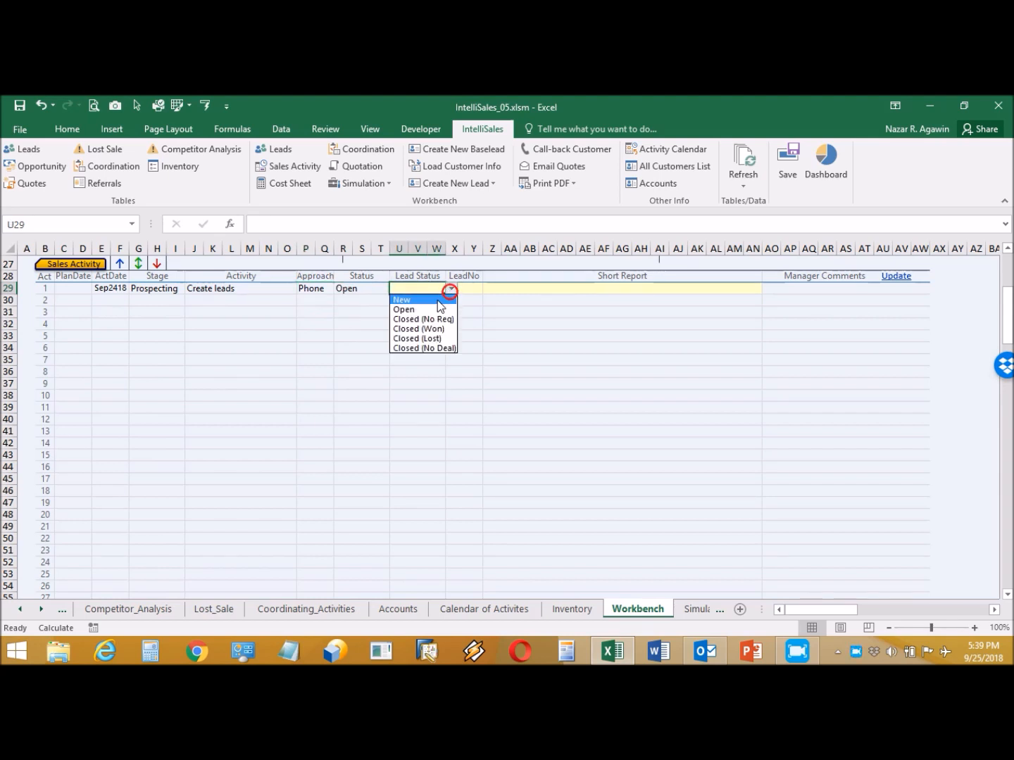
left_click(438, 300)
left_click(468, 290)
left_click(488, 289)
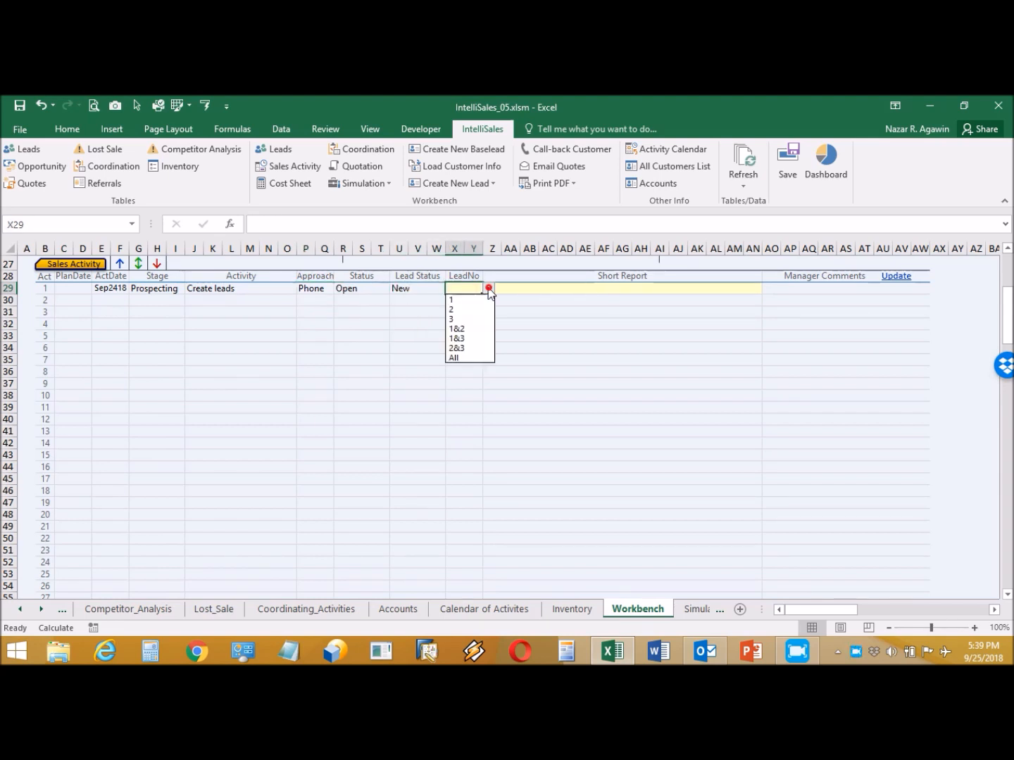
left_click(471, 298)
left_click(514, 288)
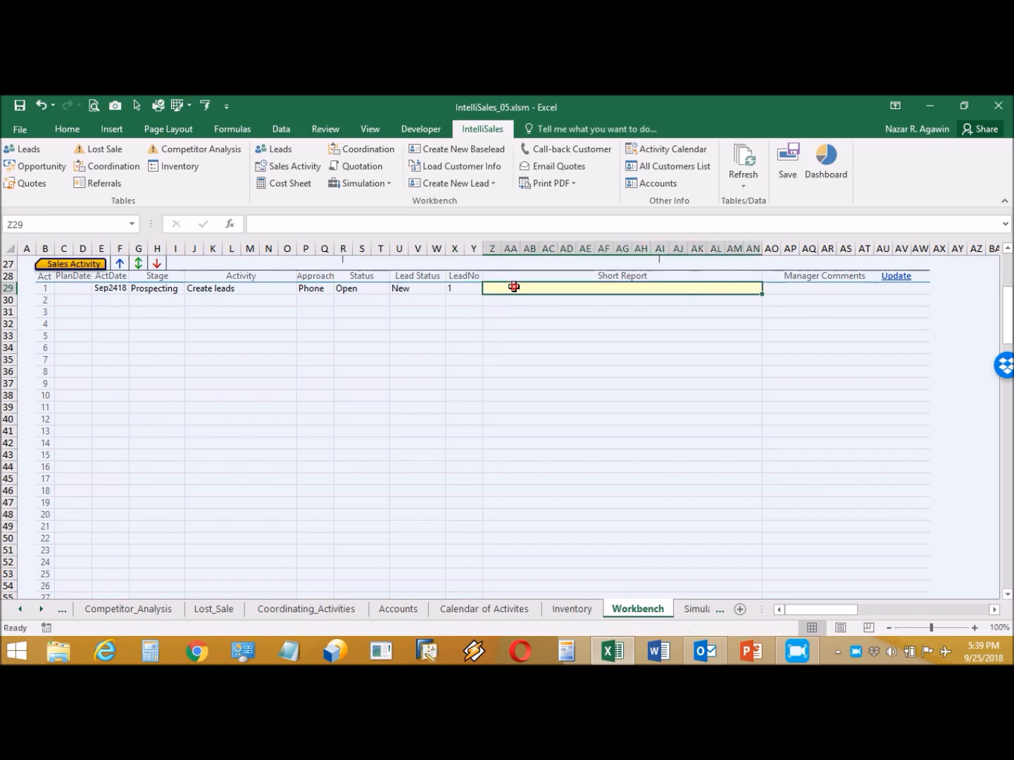
type("Cre")
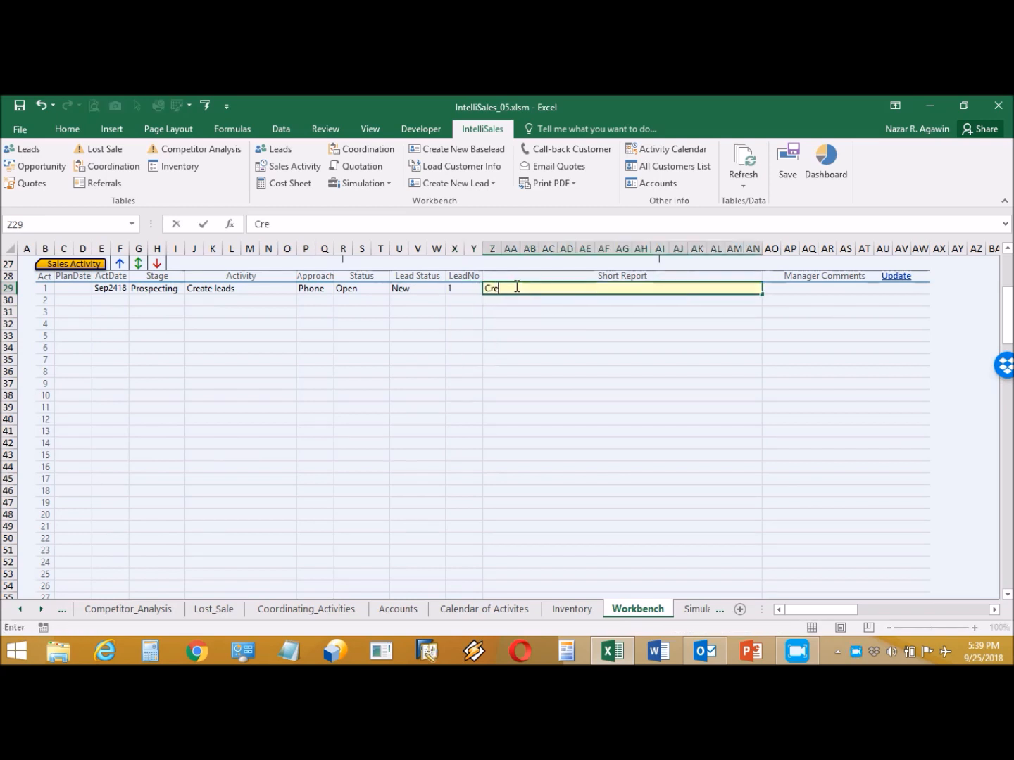
type("ate leads ")
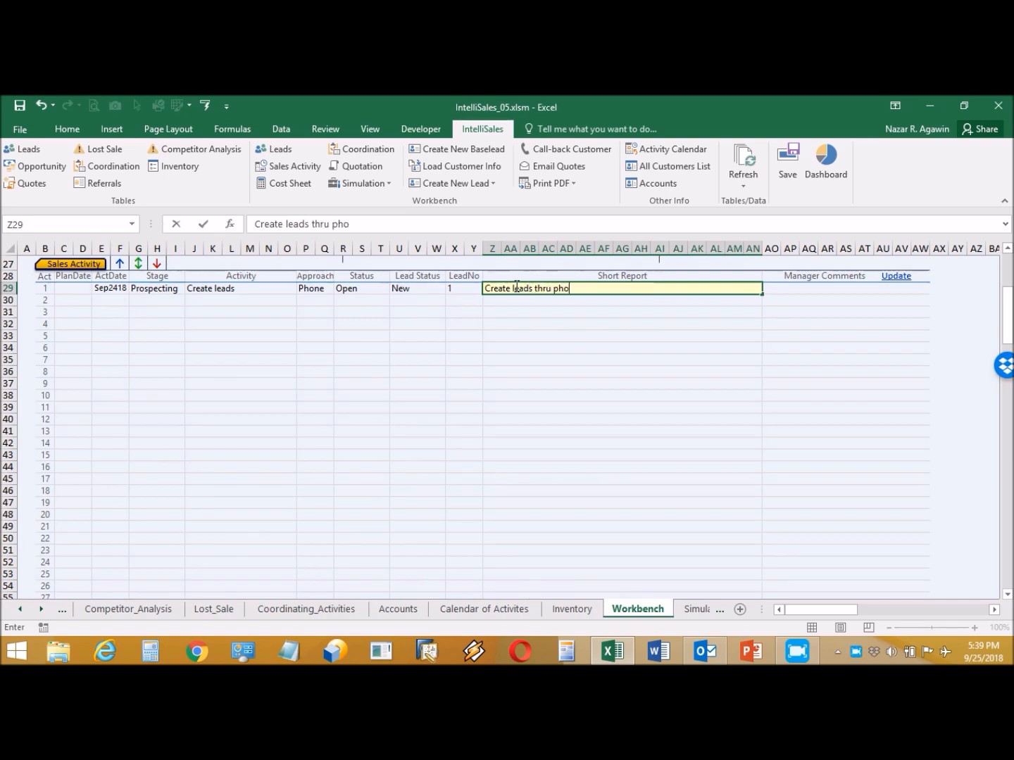
type("thru phone")
left_click(114, 299)
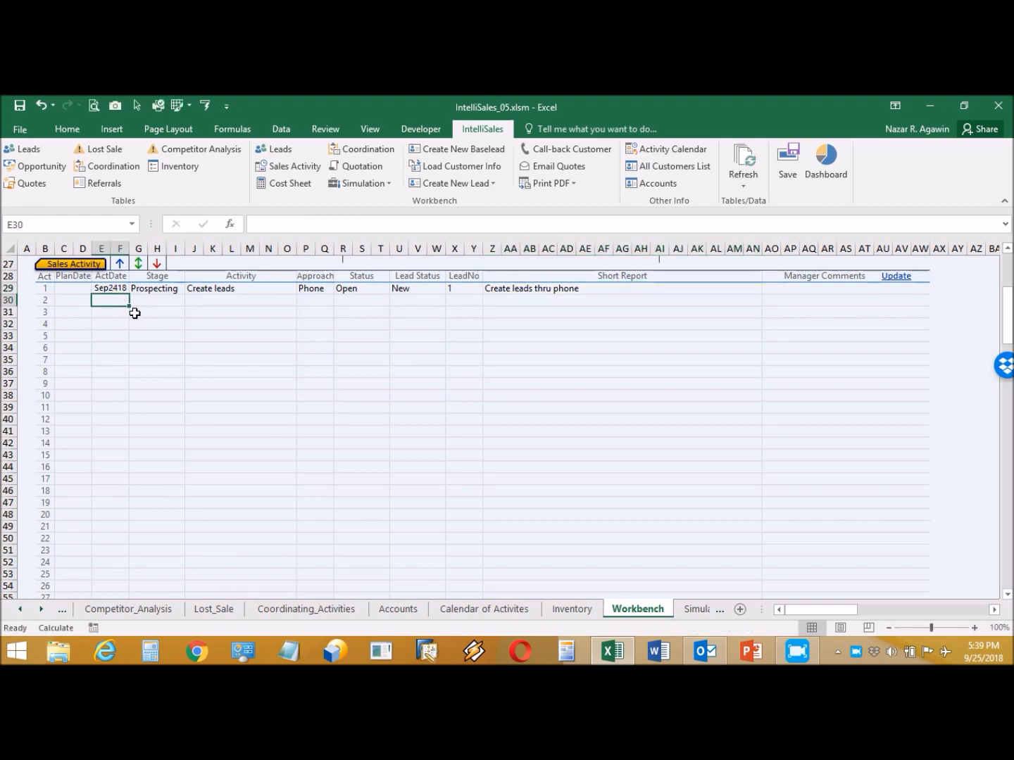
- Date the second activity 9/24 with Stage Prospecting, Activity Submit catalogues, Approach Email
type("9/")
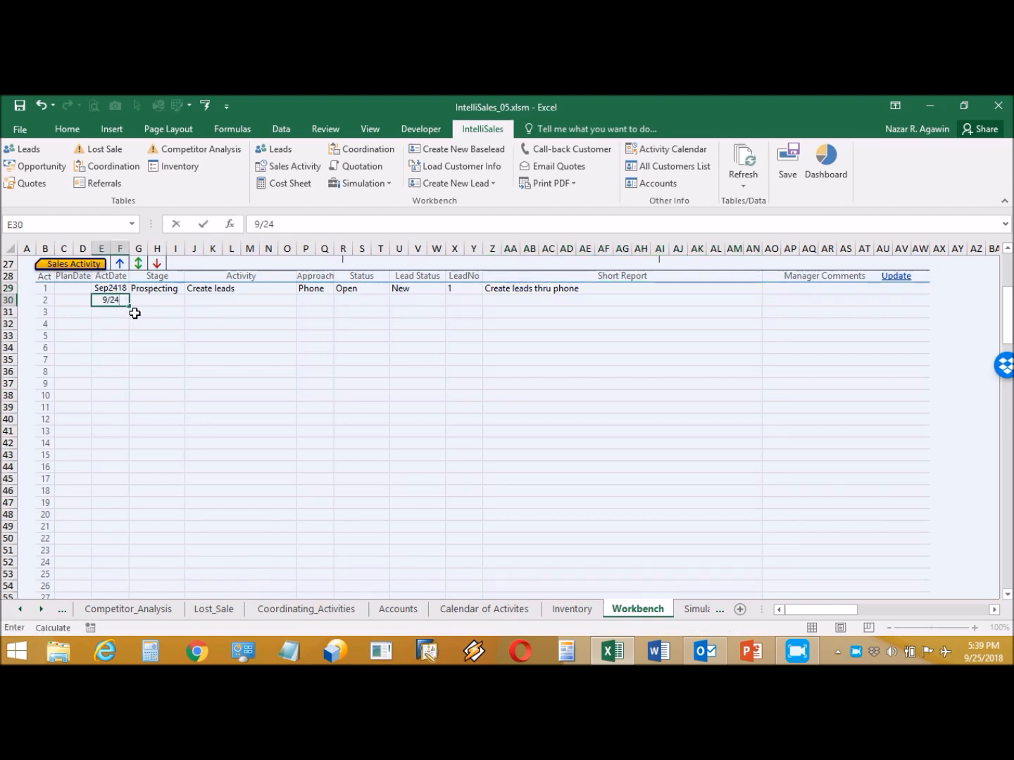
type("24")
left_click(176, 299)
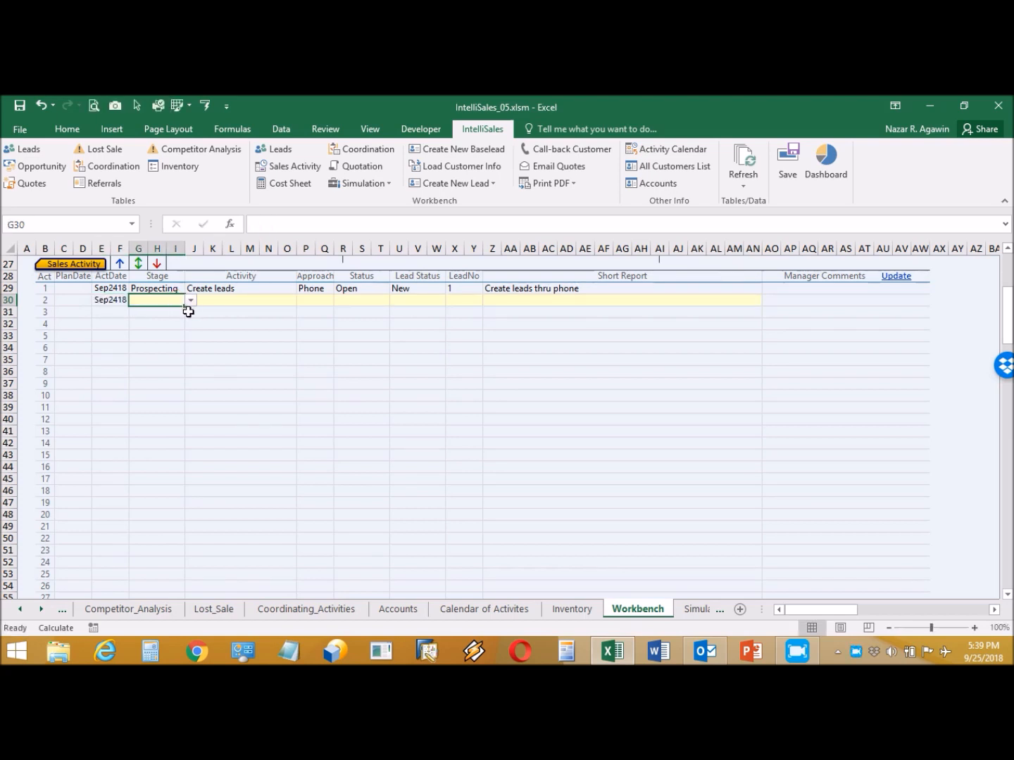
left_click(191, 303)
left_click(181, 312)
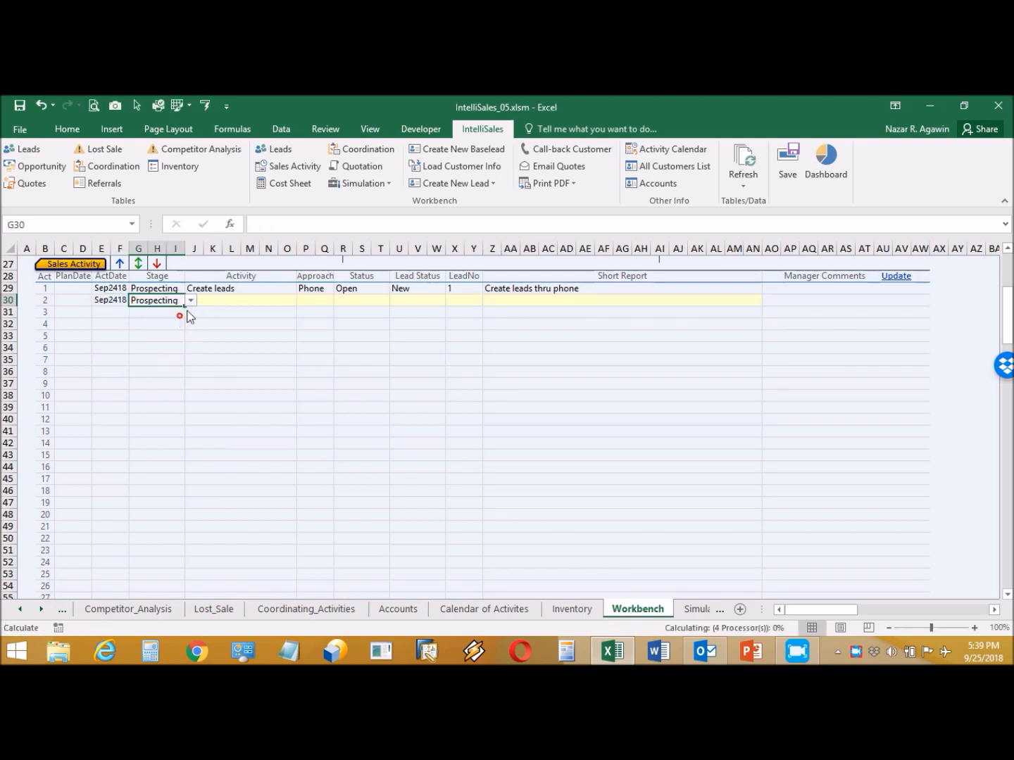
left_click(247, 300)
left_click(304, 301)
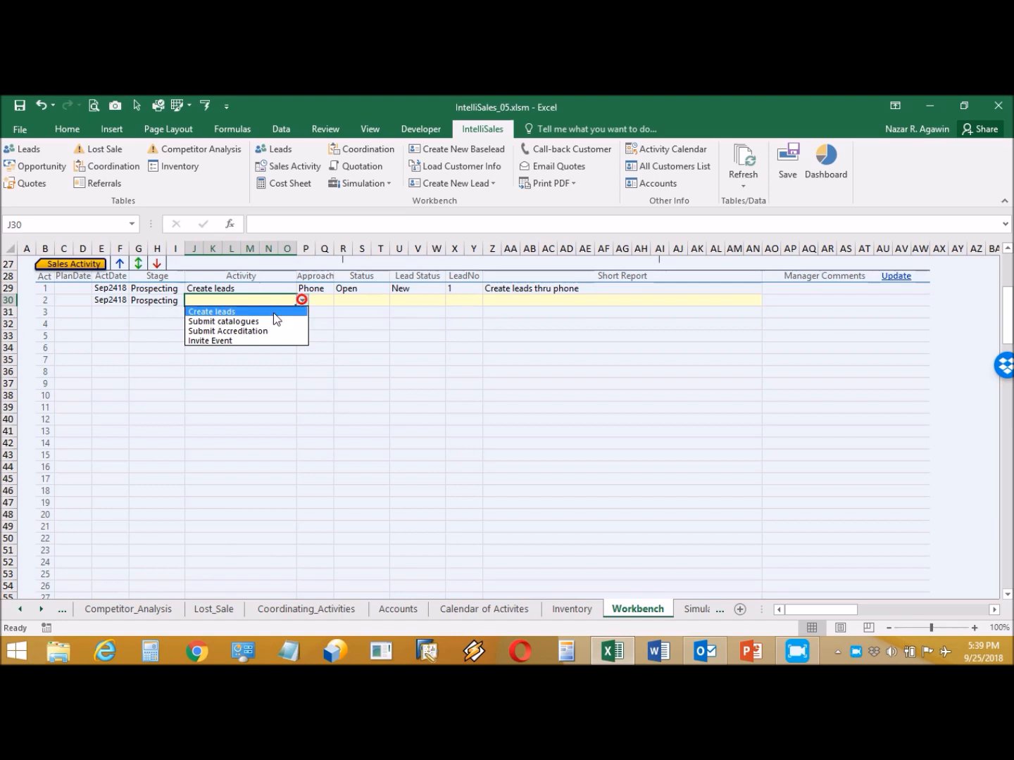
left_click(269, 321)
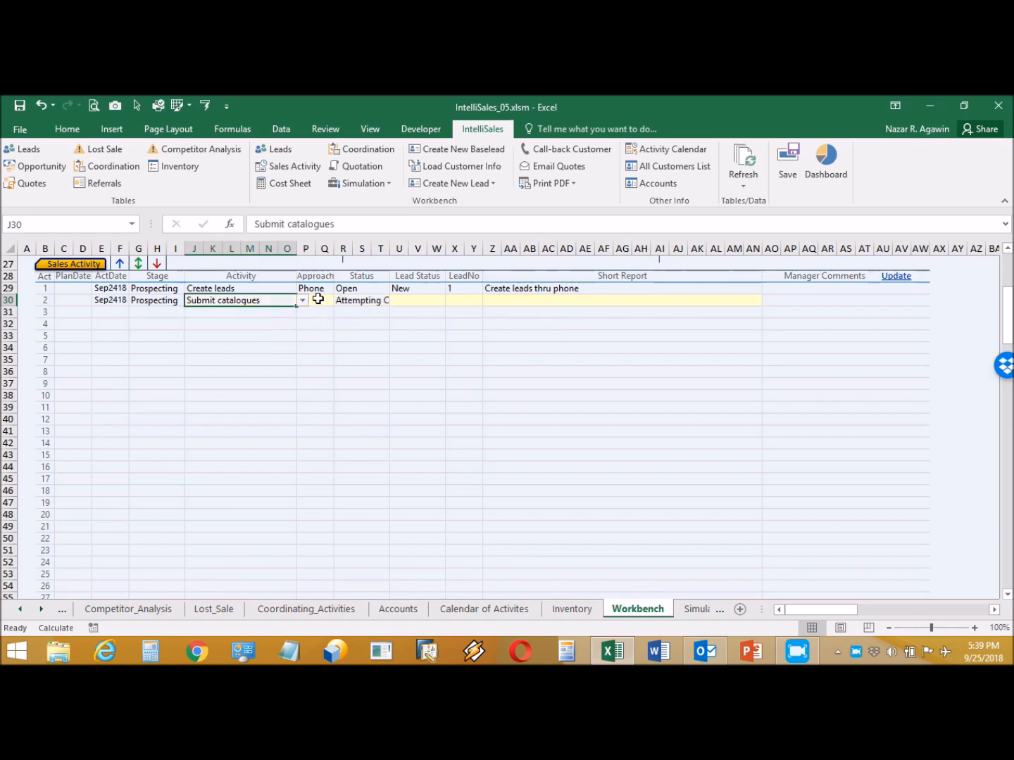
left_click(318, 299)
left_click(338, 301)
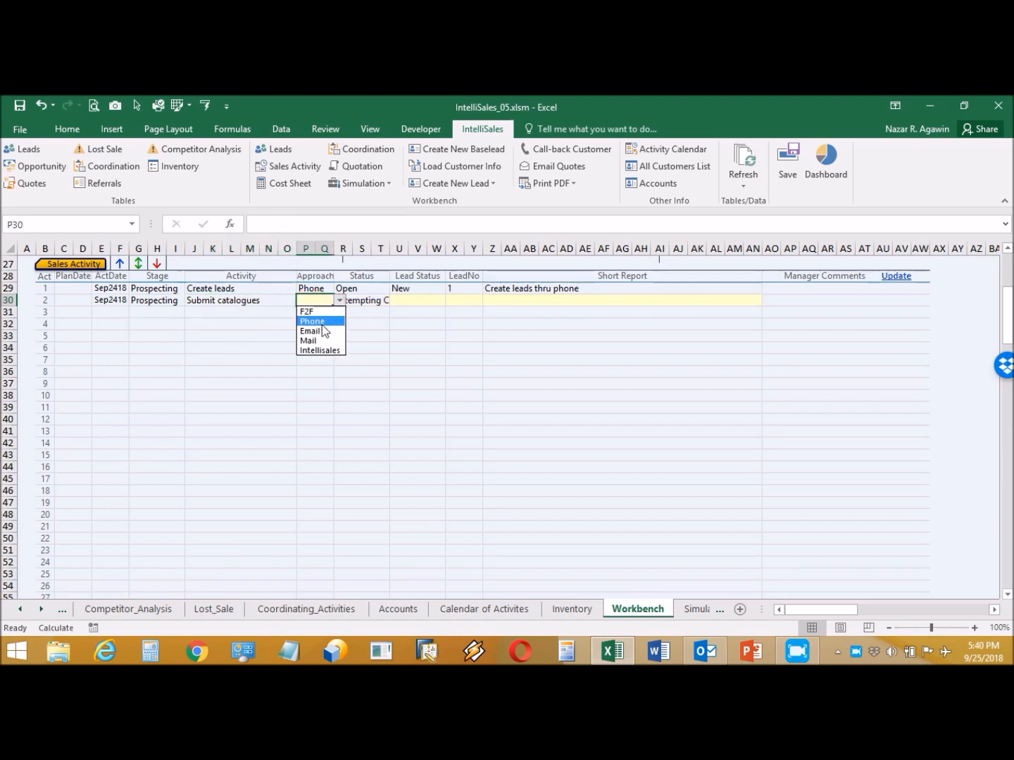
left_click(322, 330)
- Set row 2's Lead Status Open, LeadNo 1, and type 'Send catalogues to customer thru email'
left_click(415, 297)
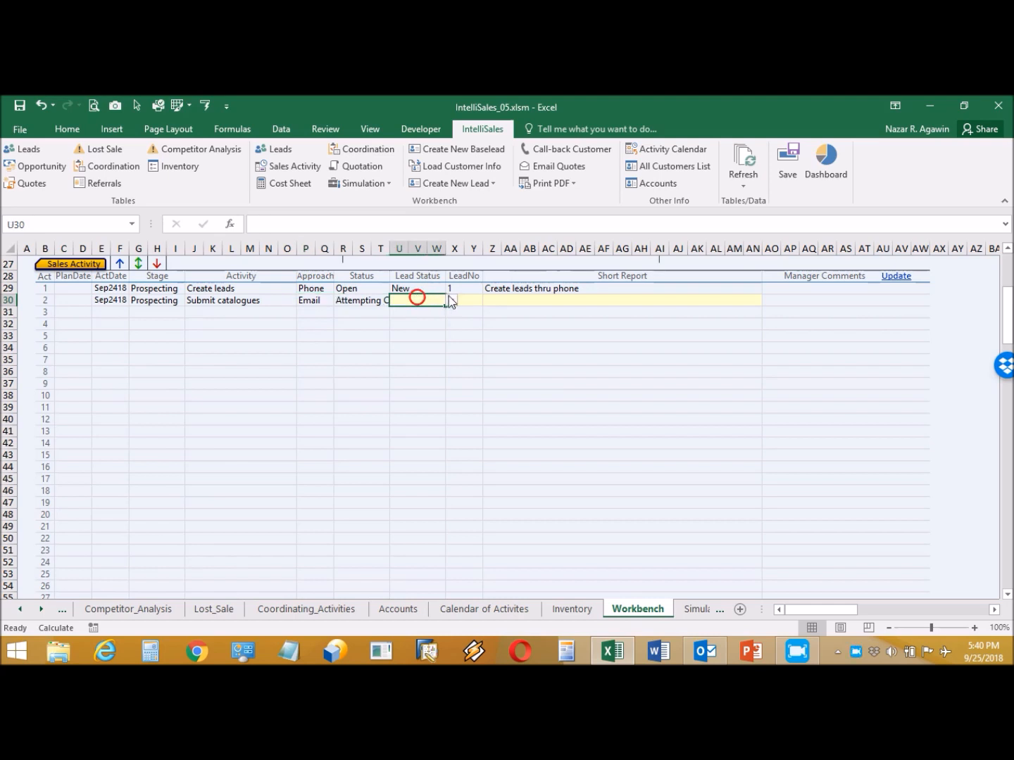
left_click(451, 301)
left_click(420, 320)
left_click(467, 300)
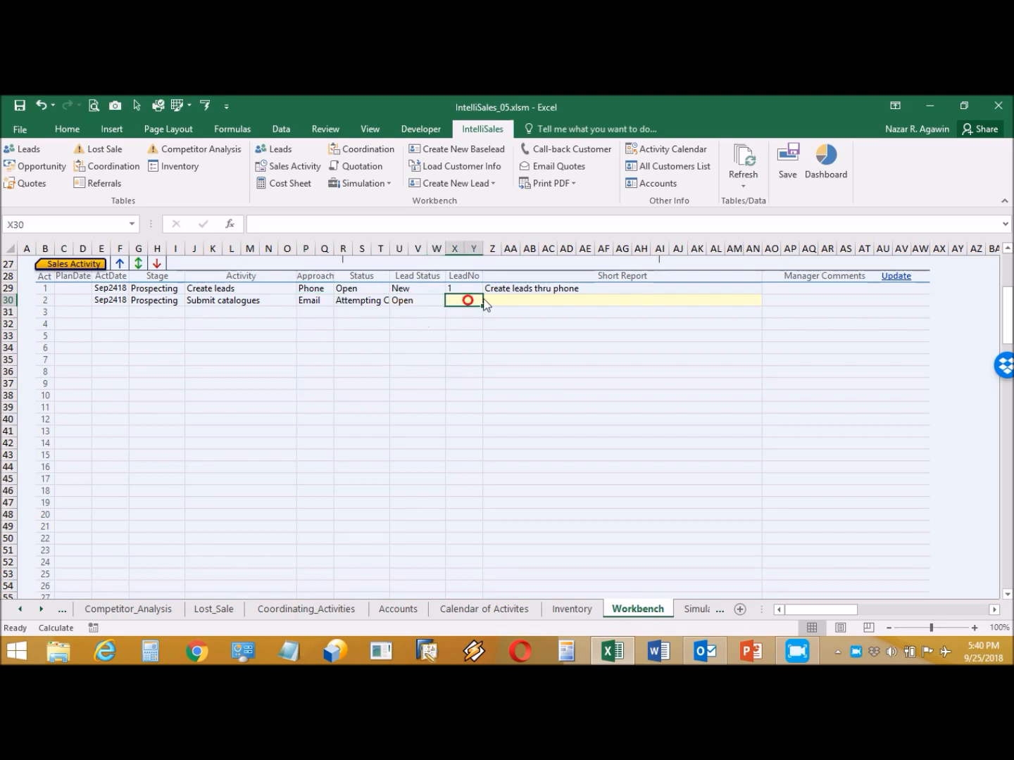
left_click(488, 301)
left_click(467, 315)
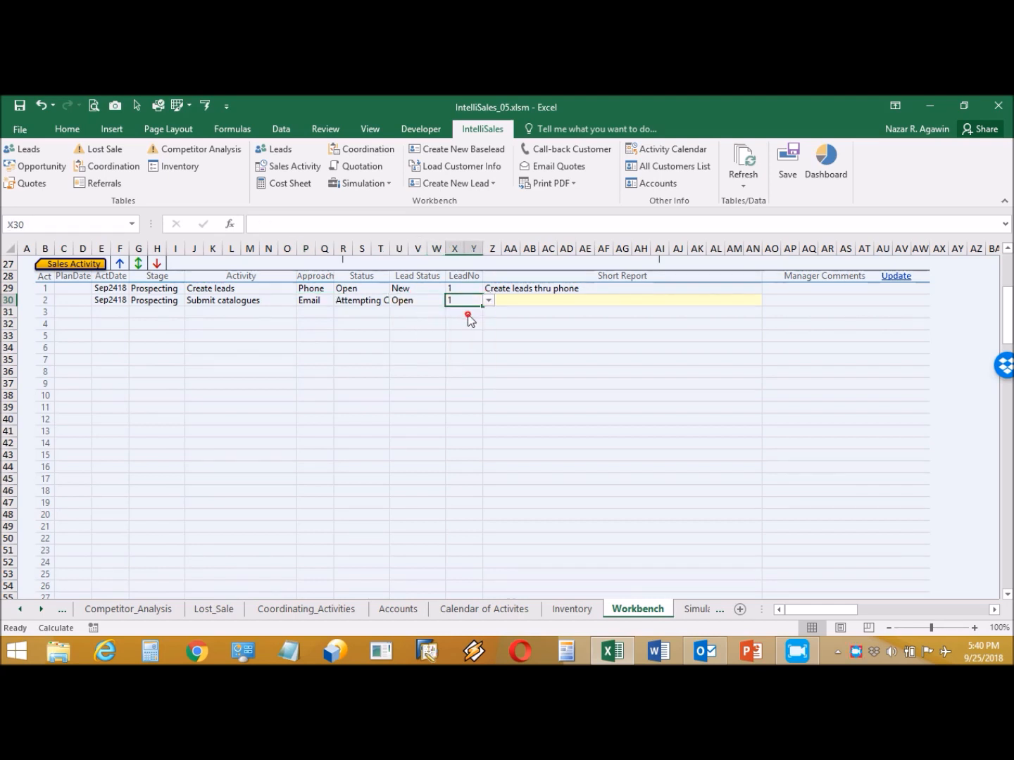
double_click(549, 301)
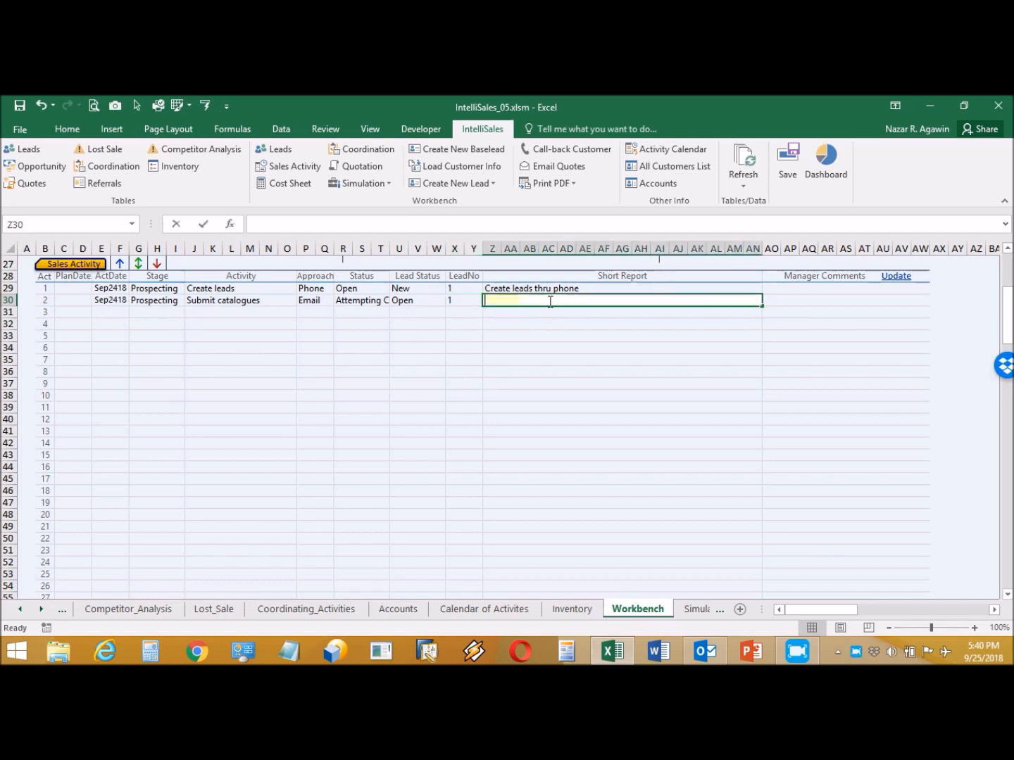
type("Send catalo")
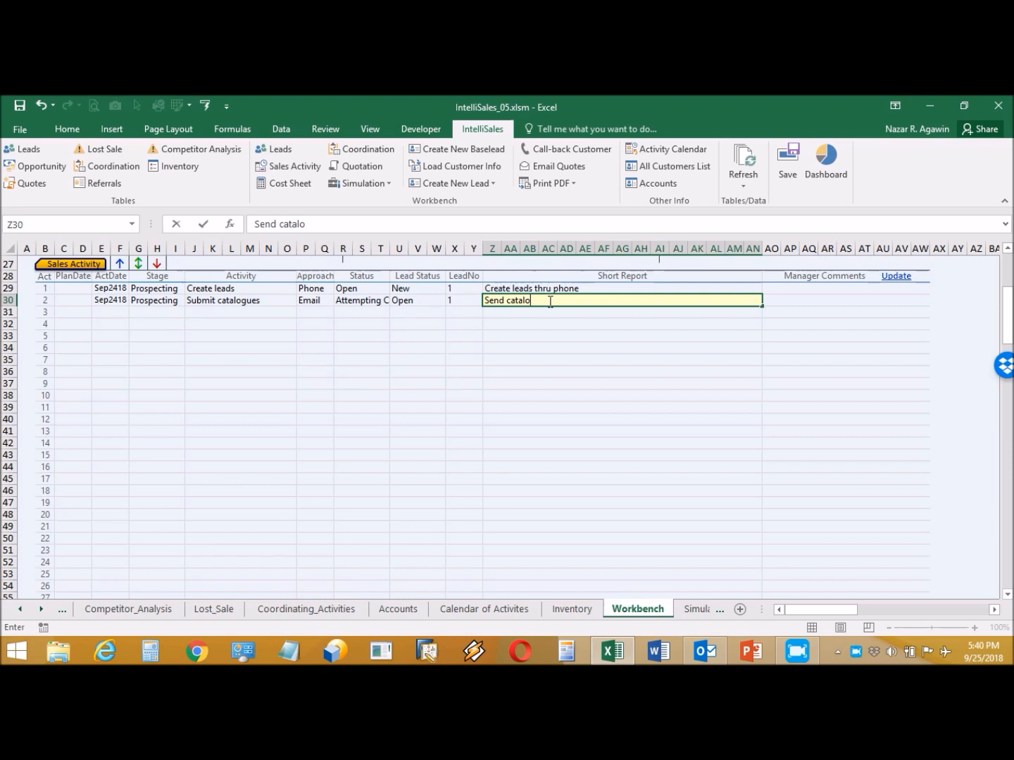
type("gues to cus")
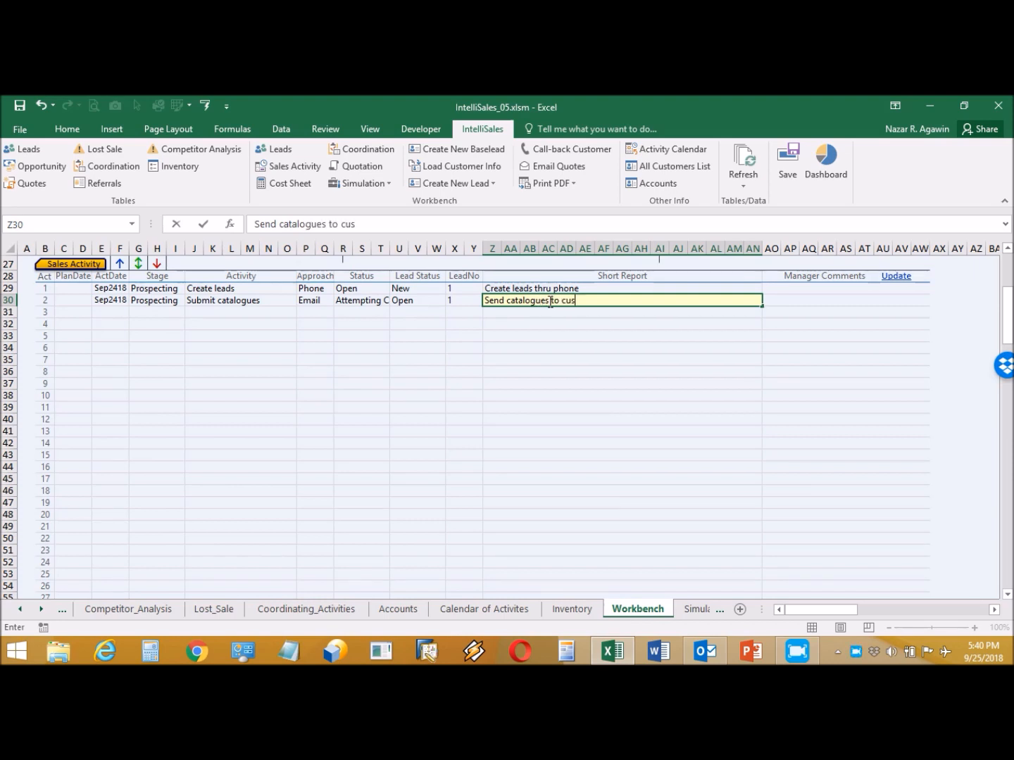
type("tomer thr")
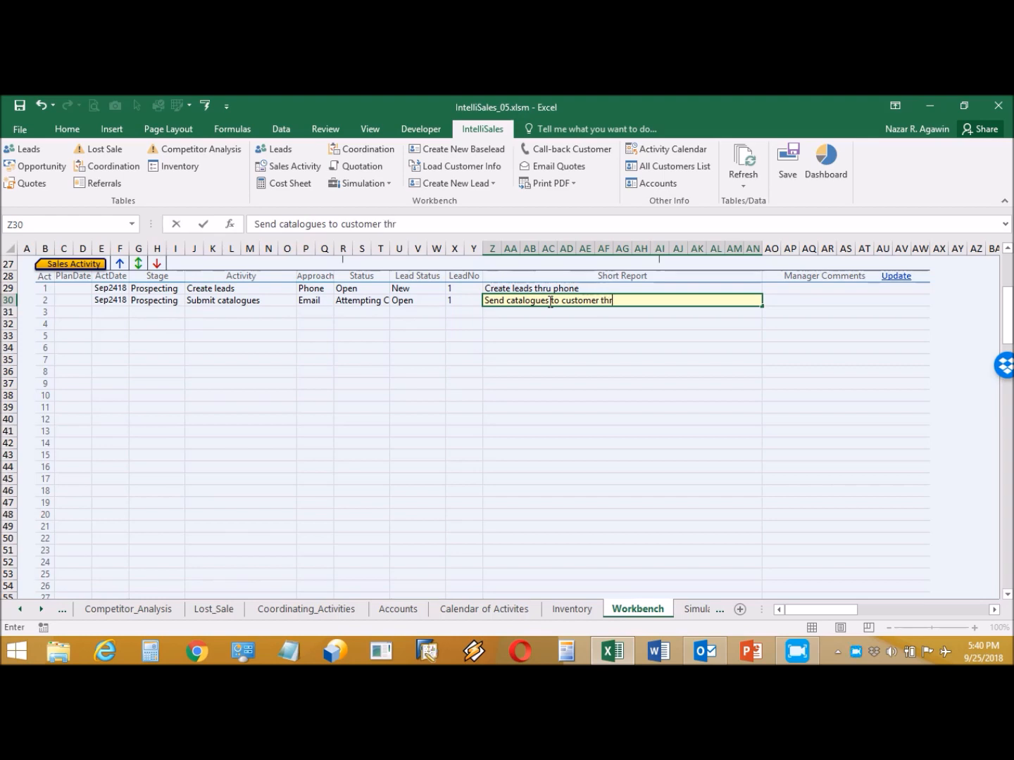
type("u email")
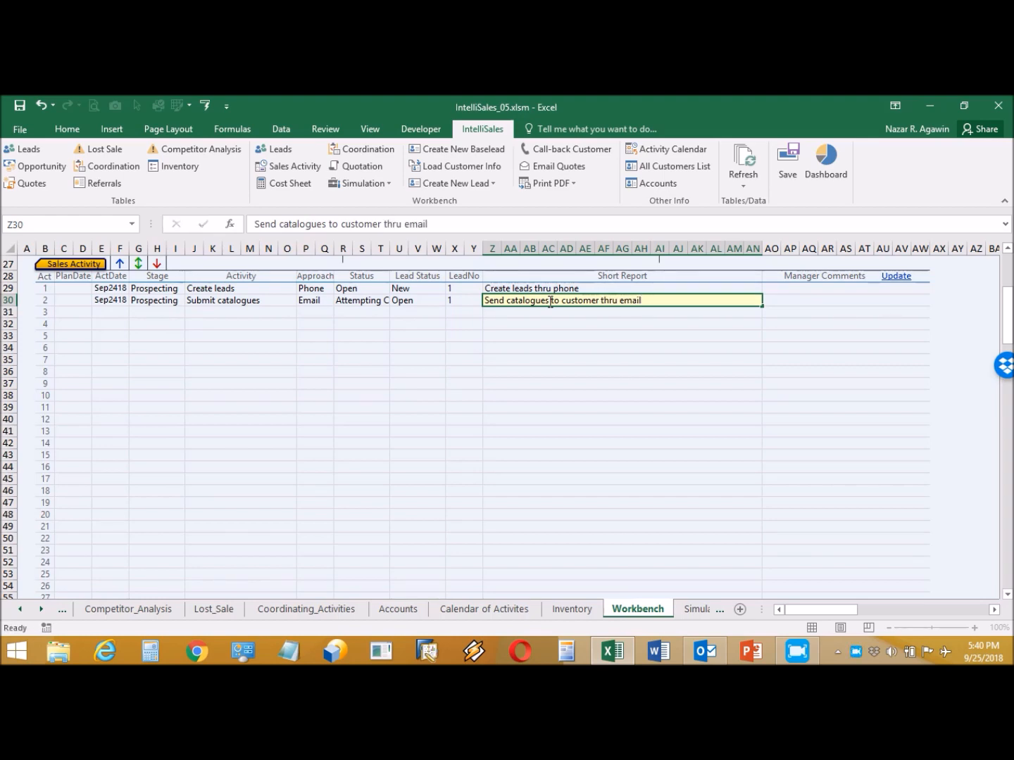
- Commit row 2's report, then date the third activity 9/25 with Stage Qualification
key("Return")
left_click(120, 313)
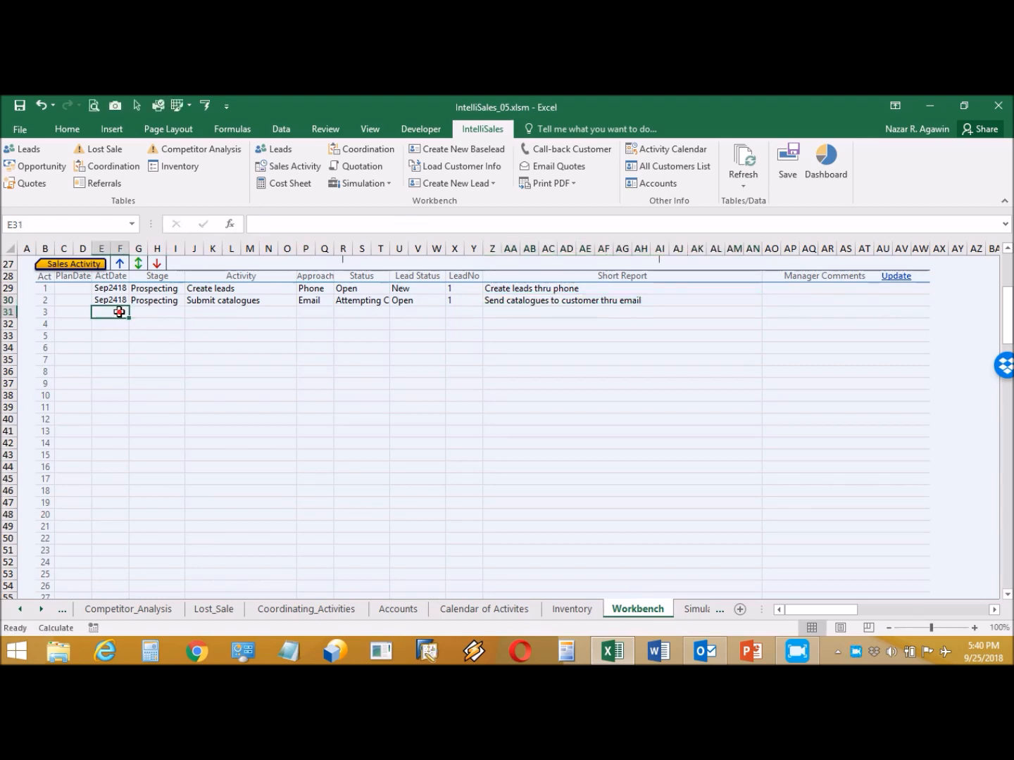
type("9")
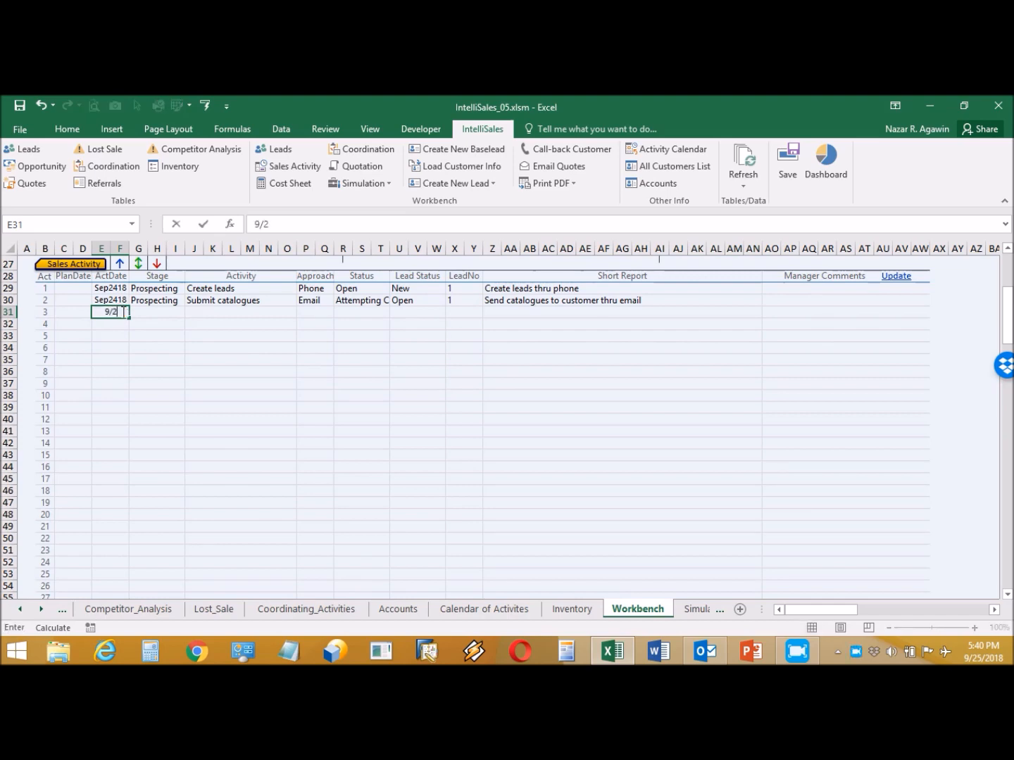
type("/25")
left_click(162, 313)
left_click(190, 311)
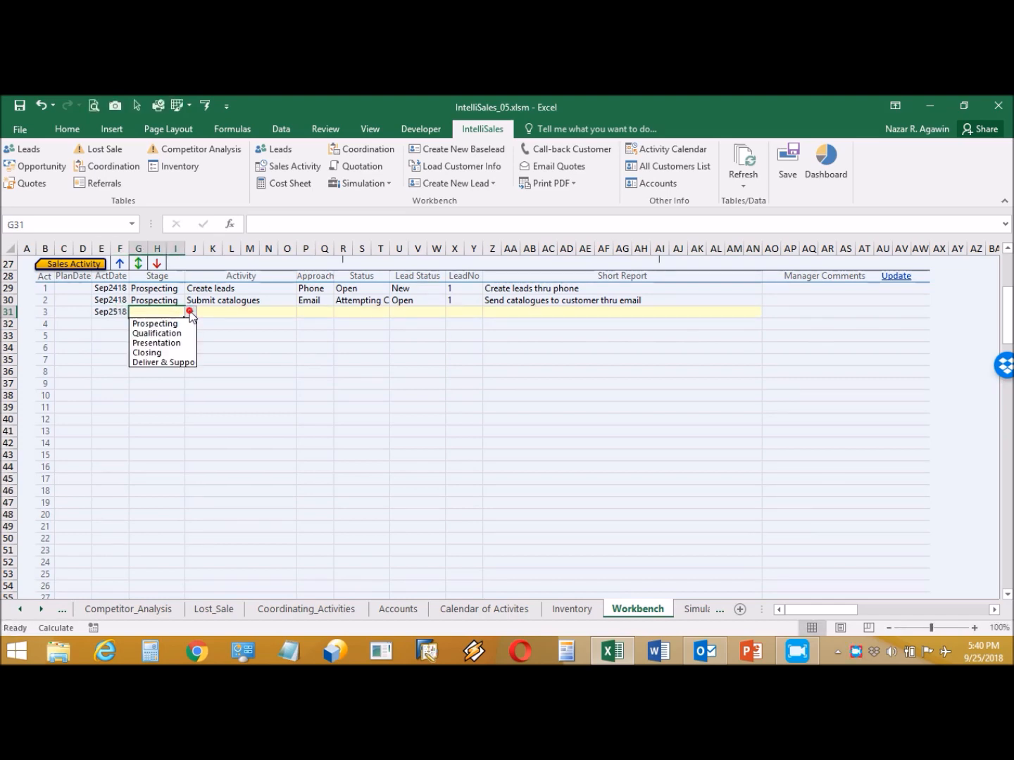
left_click(176, 326)
left_click(272, 311)
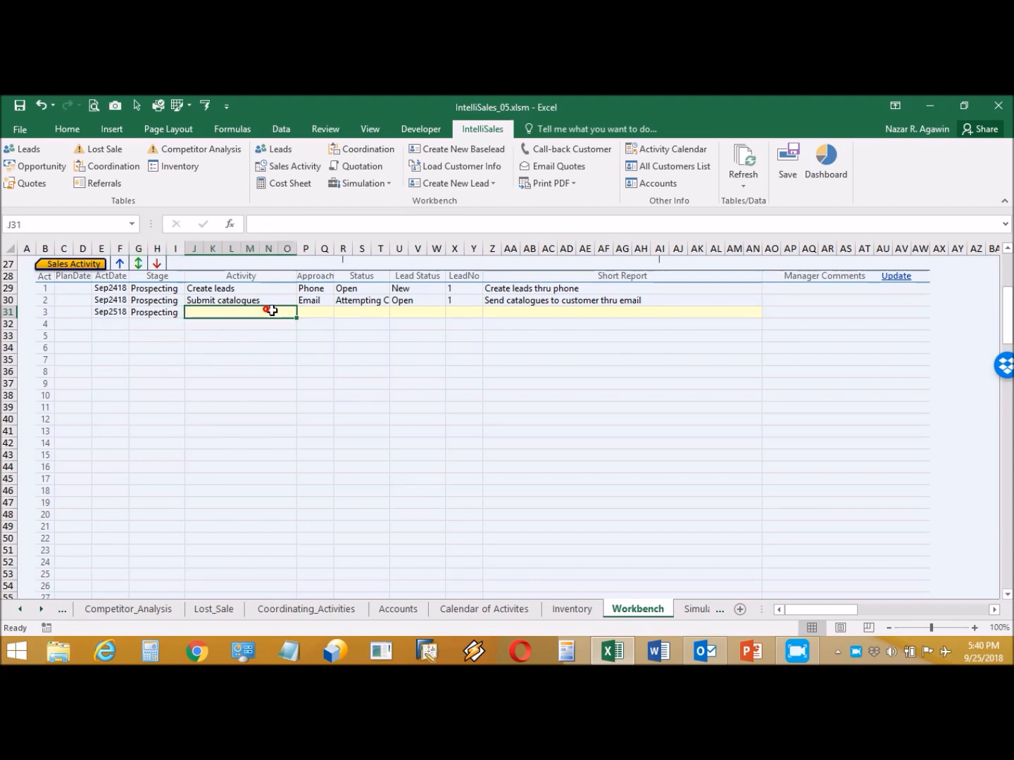
left_click(301, 312)
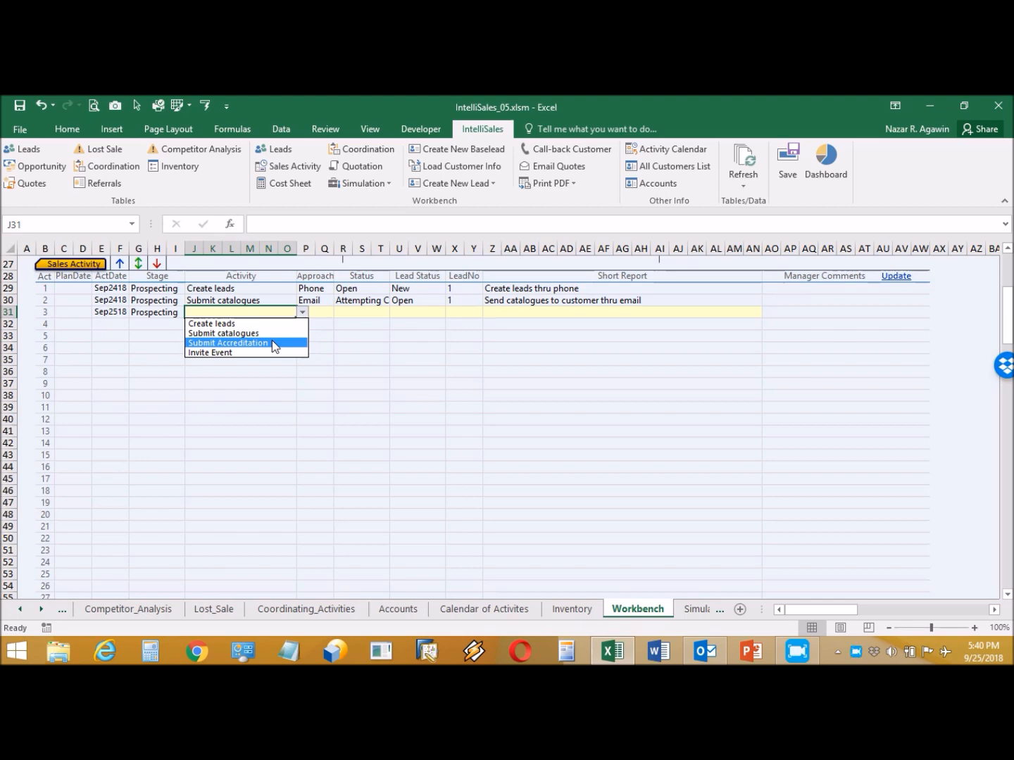
left_click(179, 314)
left_click(175, 315)
left_click(190, 314)
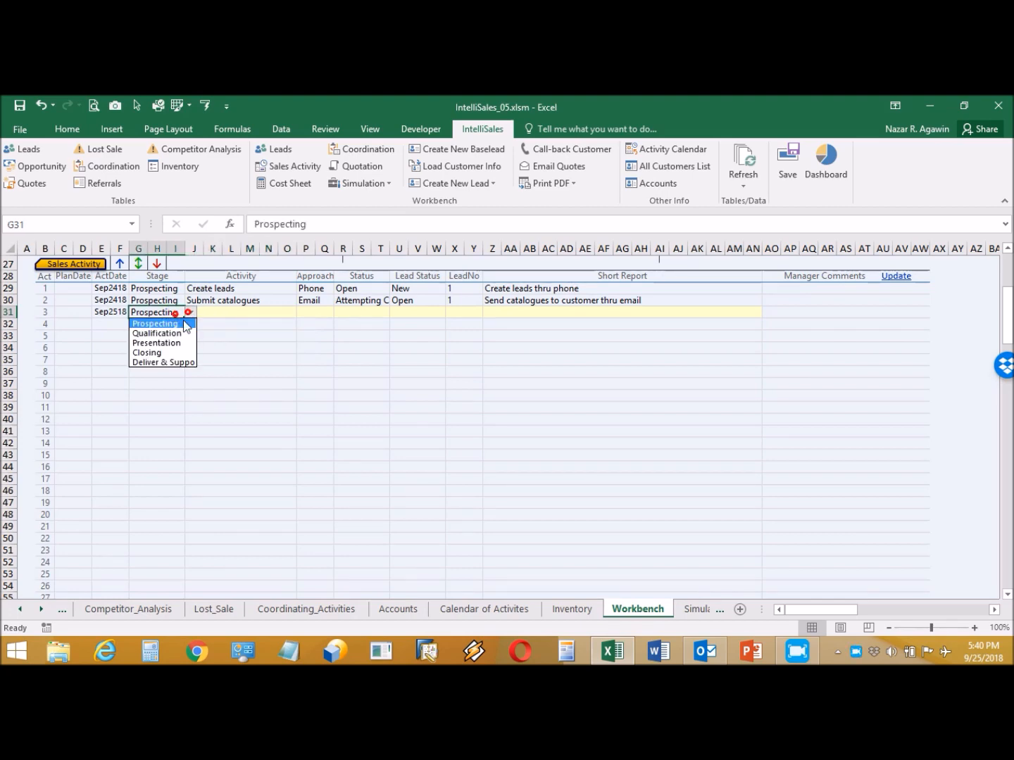
left_click(176, 333)
- Set the third activity's Activity to Set appointment and Approach to Phone
left_click(274, 311)
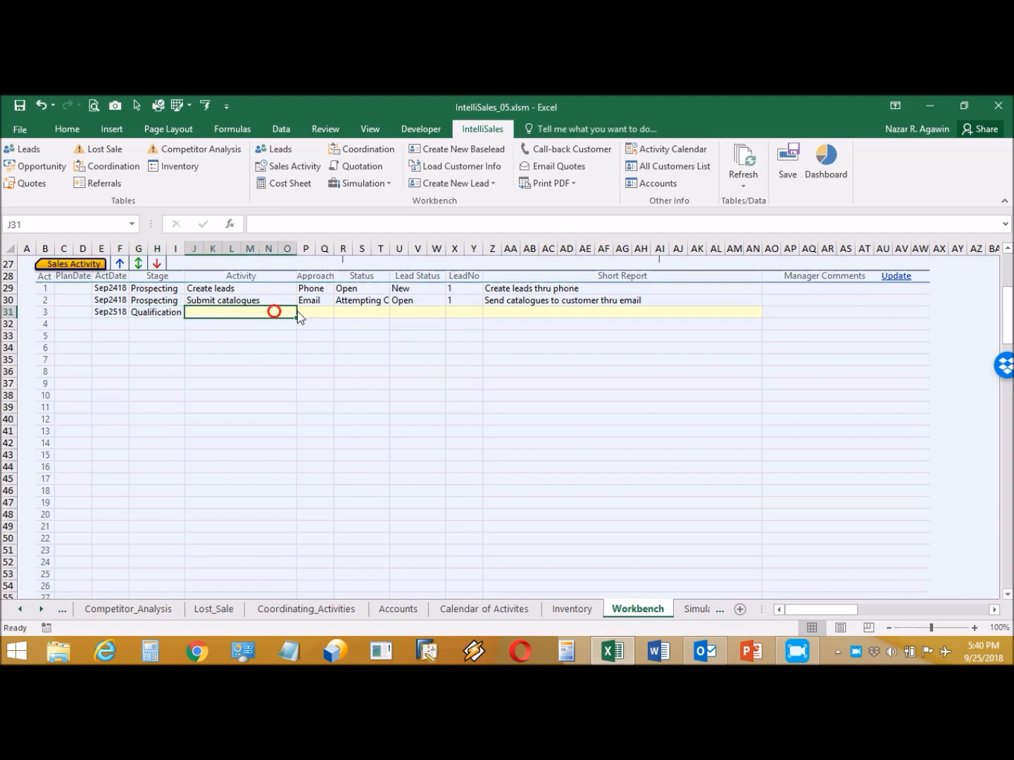
left_click(301, 312)
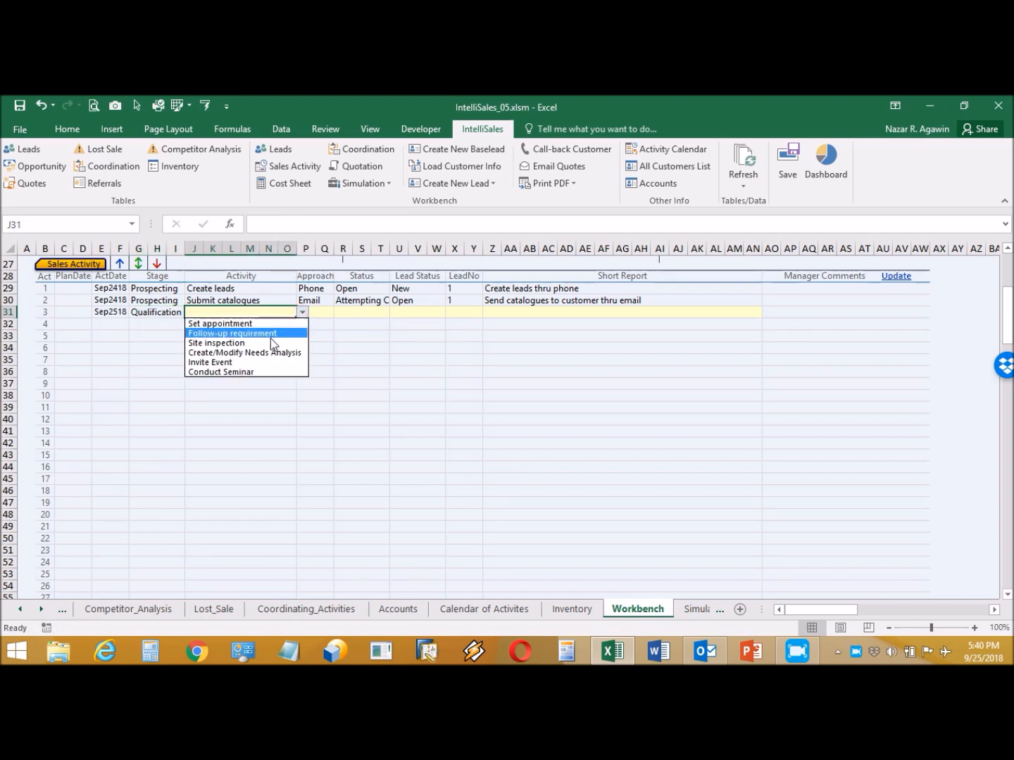
left_click(261, 343)
left_click(302, 312)
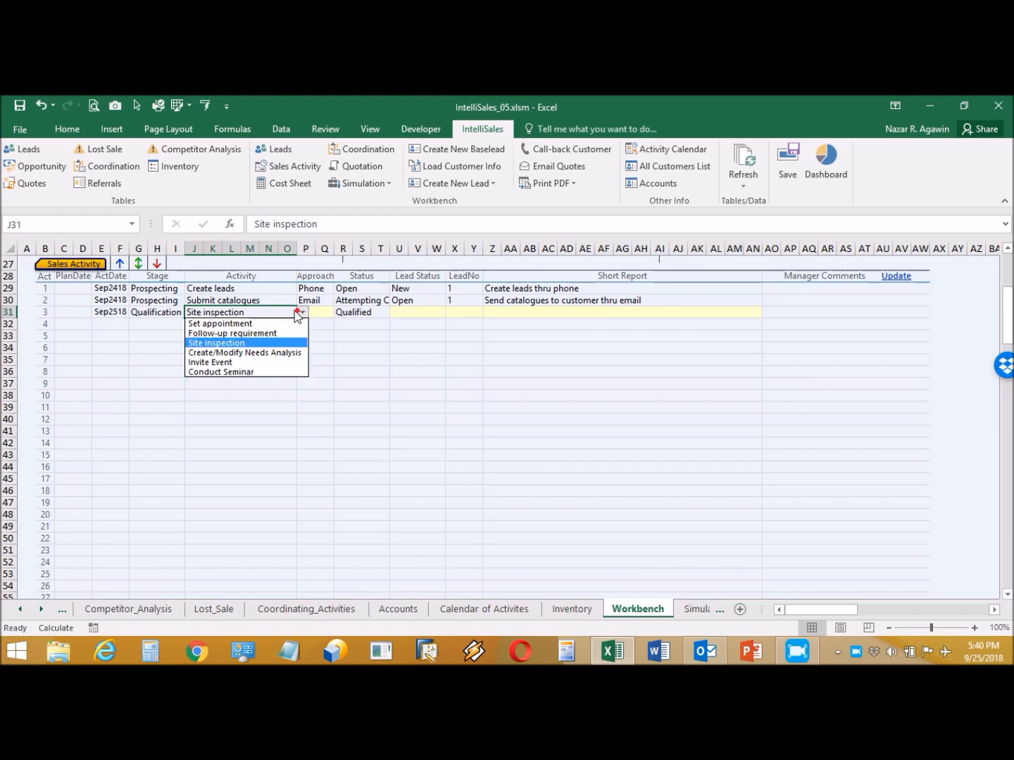
left_click(271, 324)
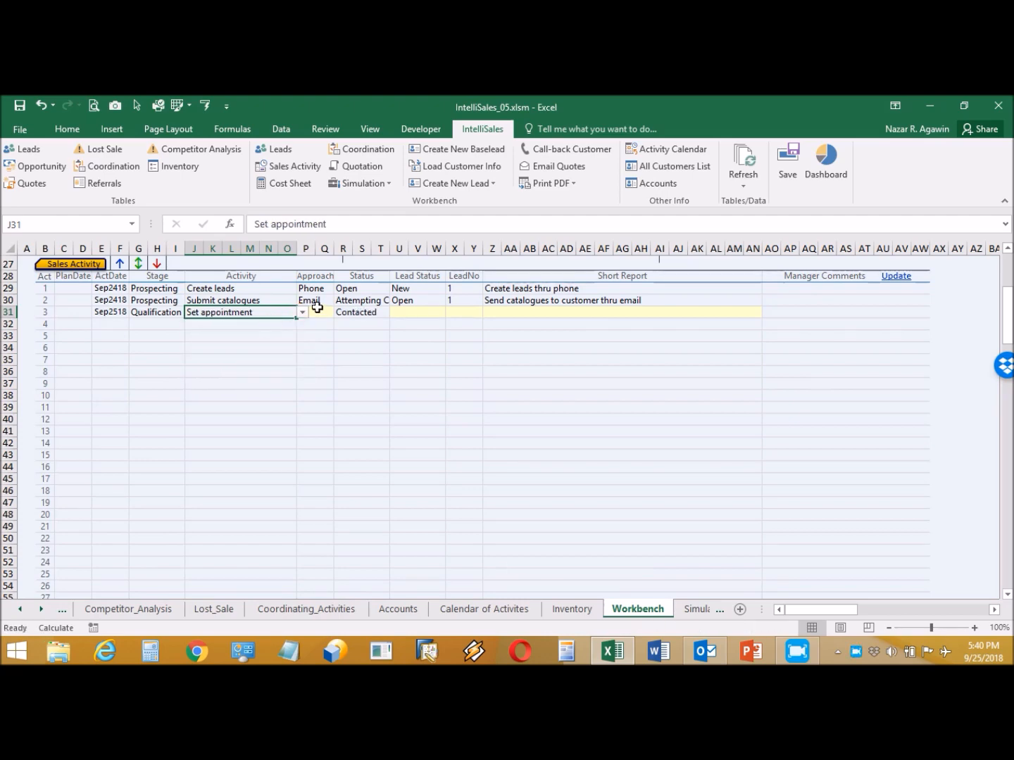
left_click(317, 310)
left_click(339, 312)
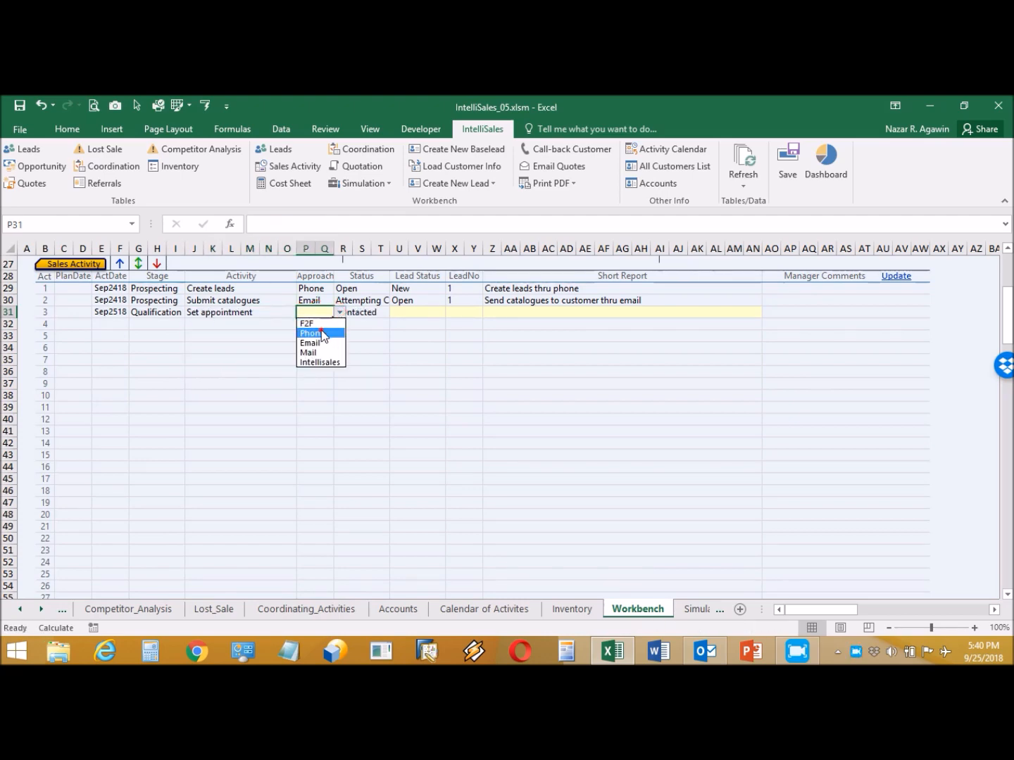
left_click(322, 334)
left_click(427, 314)
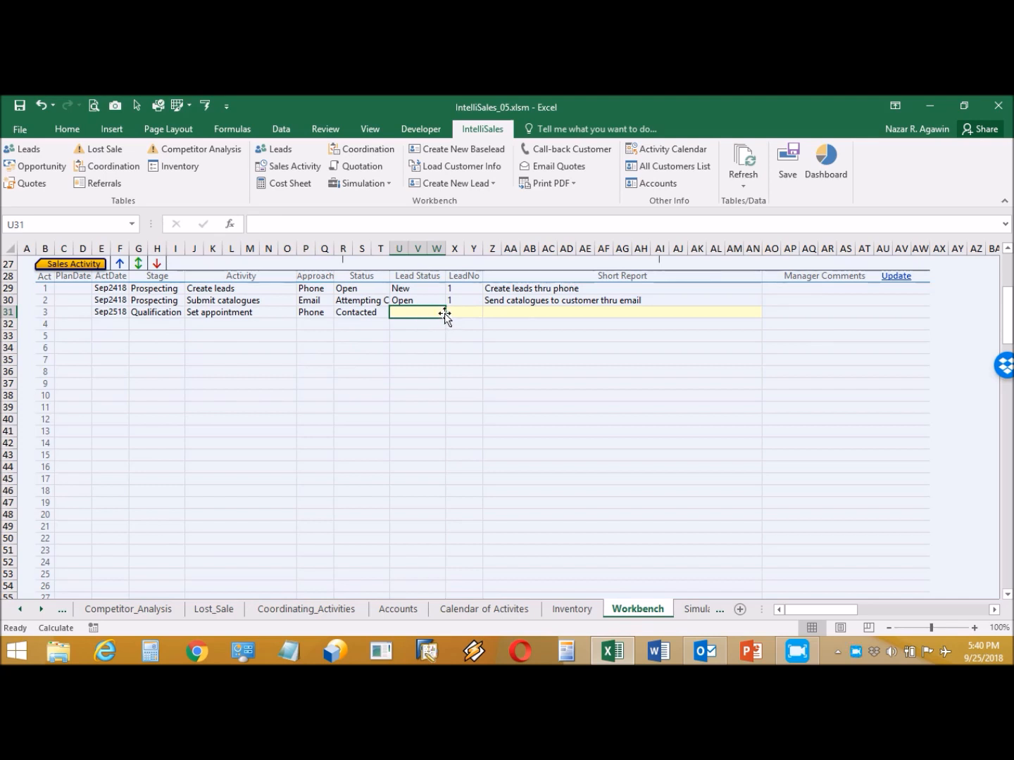
- Set the third activity's Lead Status to Open and LeadNo to 1
left_click(448, 312)
left_click(428, 334)
left_click(474, 313)
left_click(489, 314)
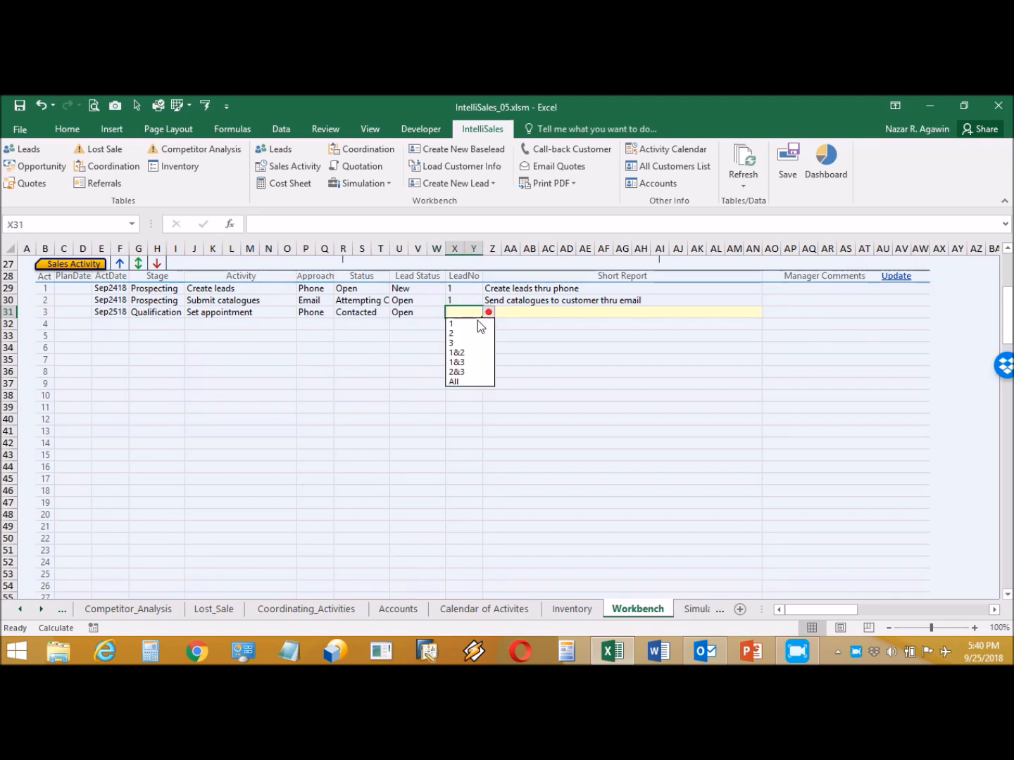
left_click(465, 325)
left_click(514, 312)
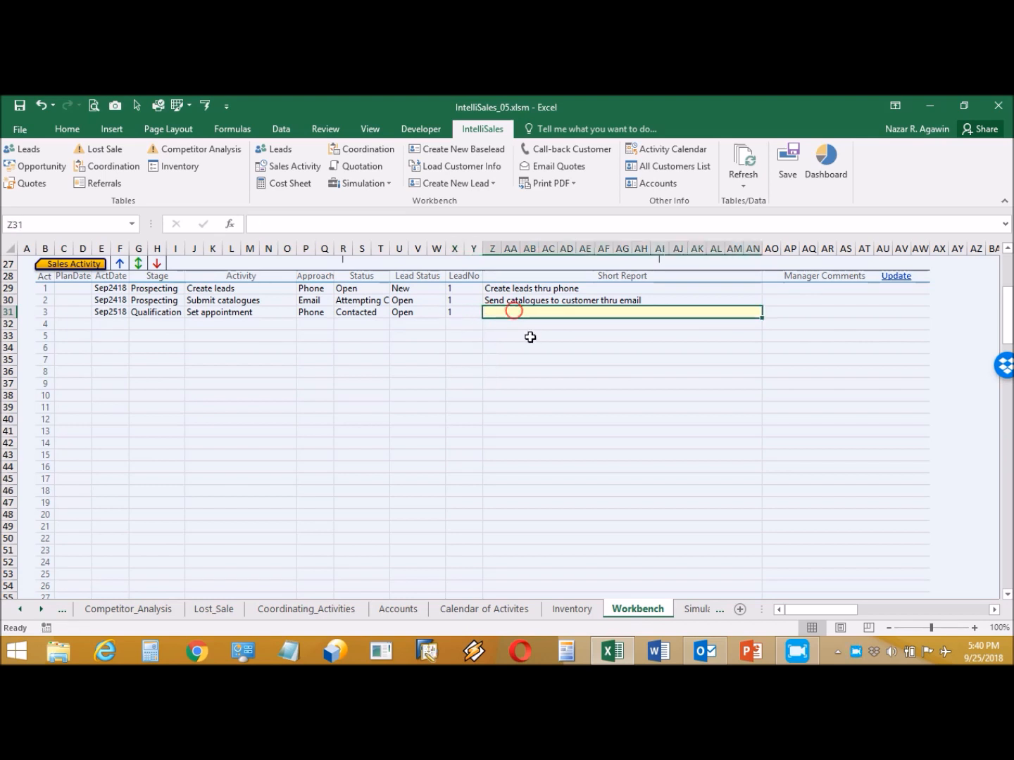
- Enter 'Called client and asked for appointment. Appointment set on Sept. 26' as row 3's report
type("Calle")
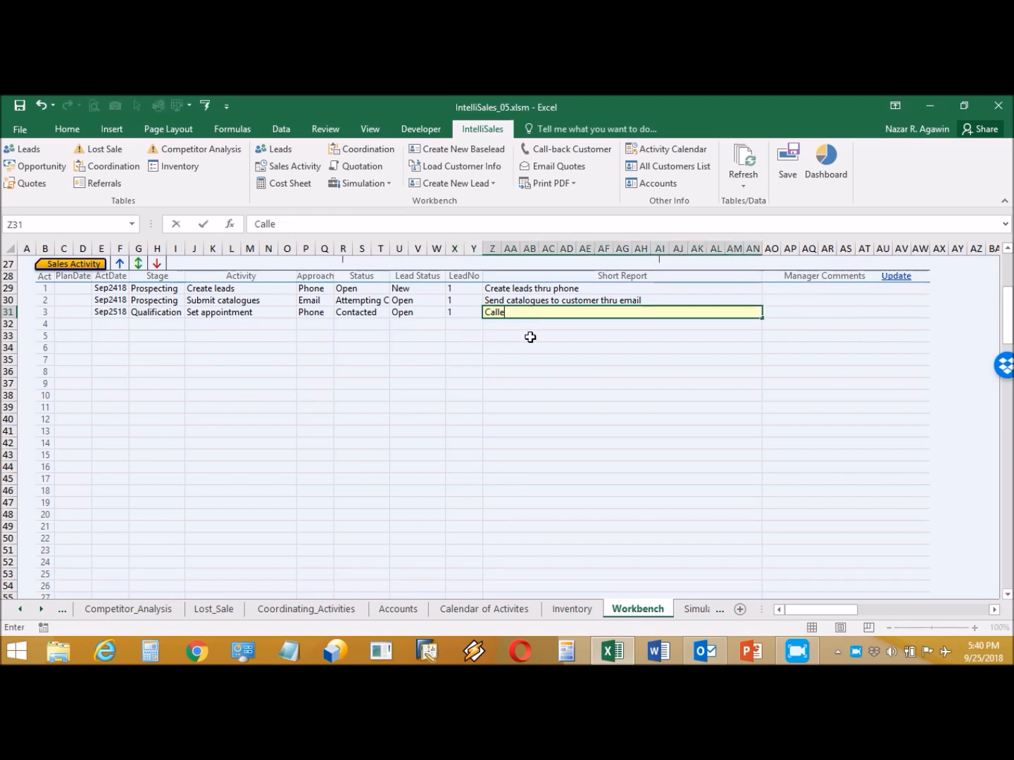
type("d client")
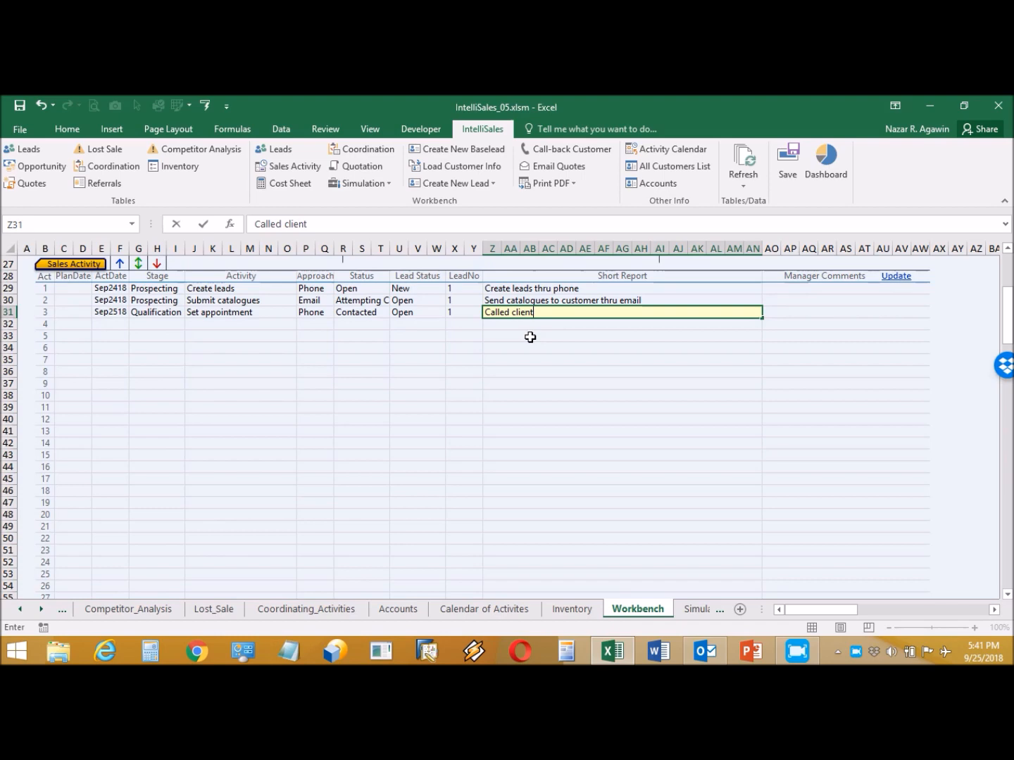
type(" and asked for appoi")
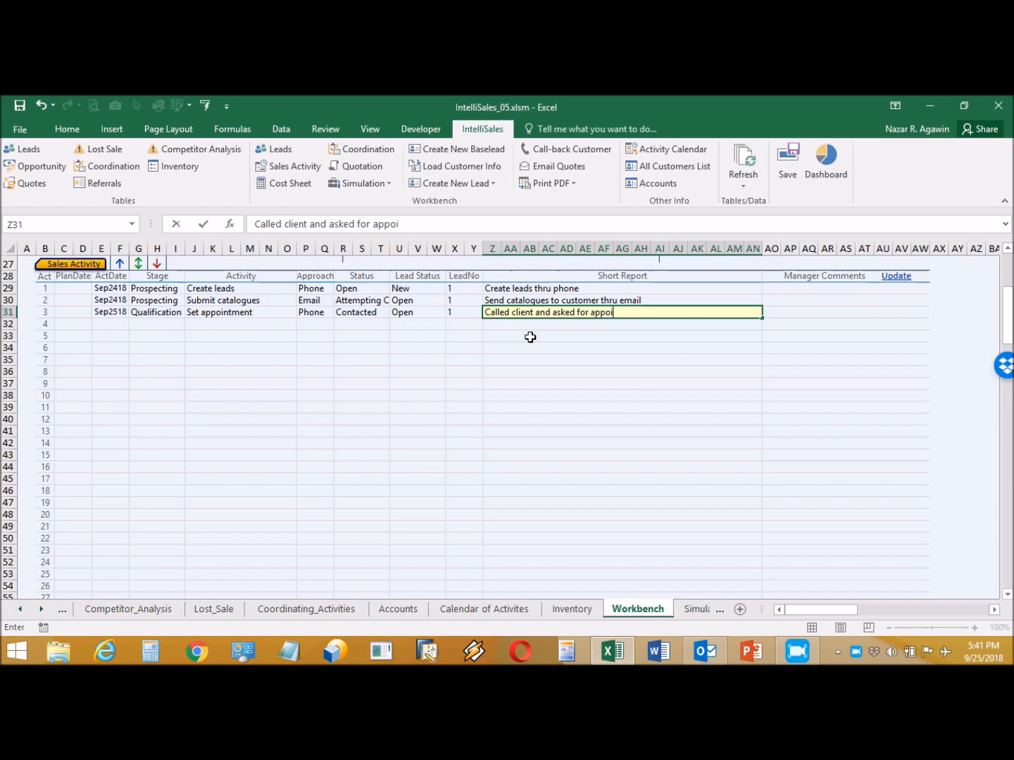
type("ntment. Appoi")
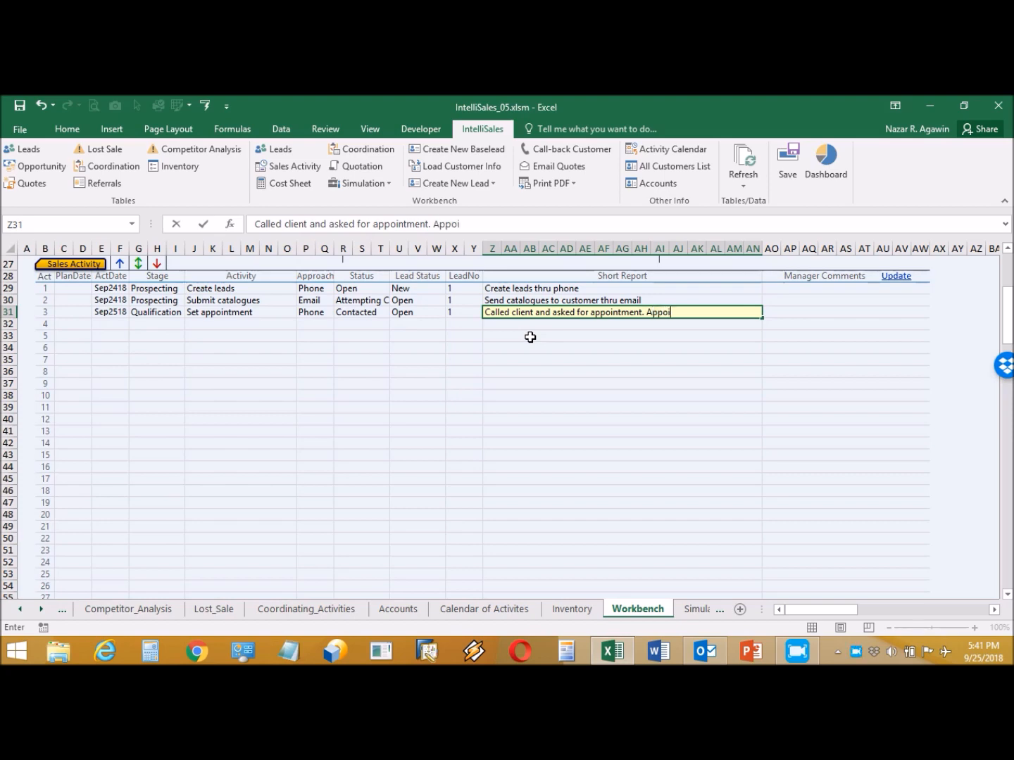
type("ntment set")
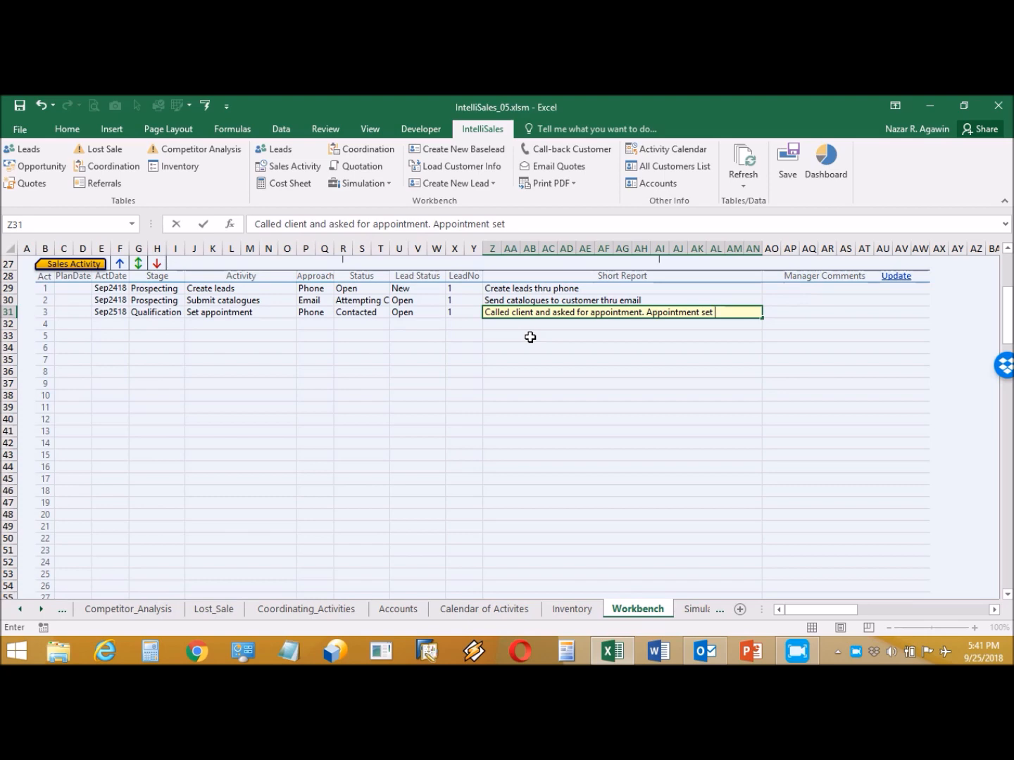
type(" on Sept. 26")
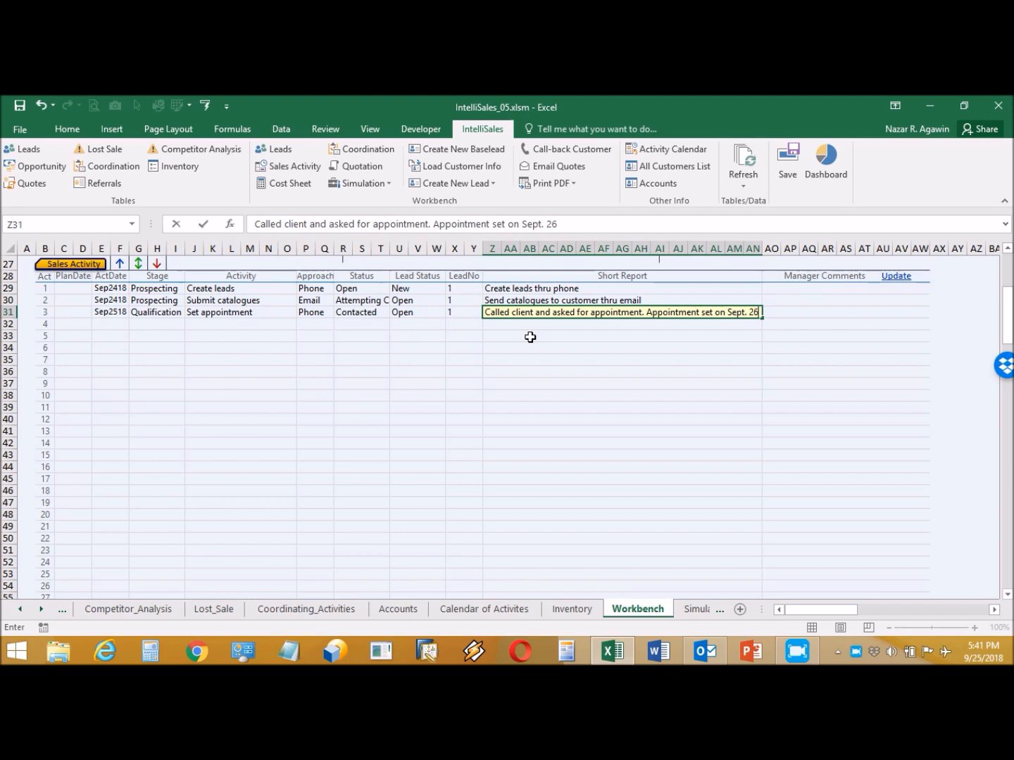
key("Return")
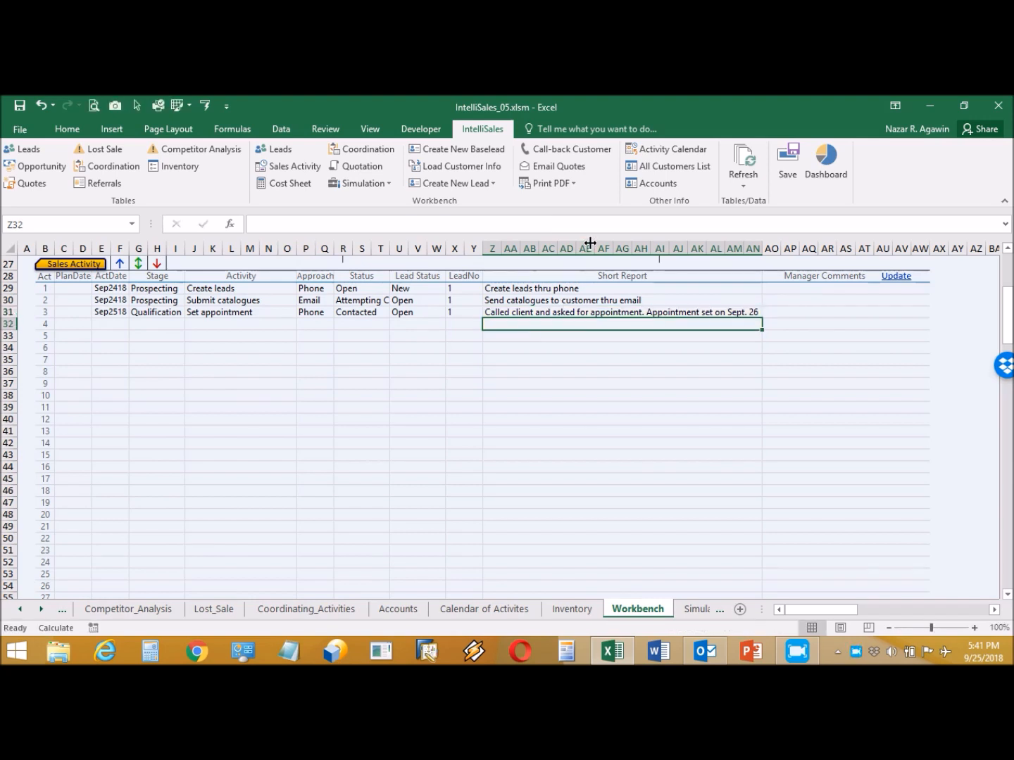
- Schedule a customer call-back for 09/26/18 at 8:00 AM, then bring up Outlook
left_click(569, 146)
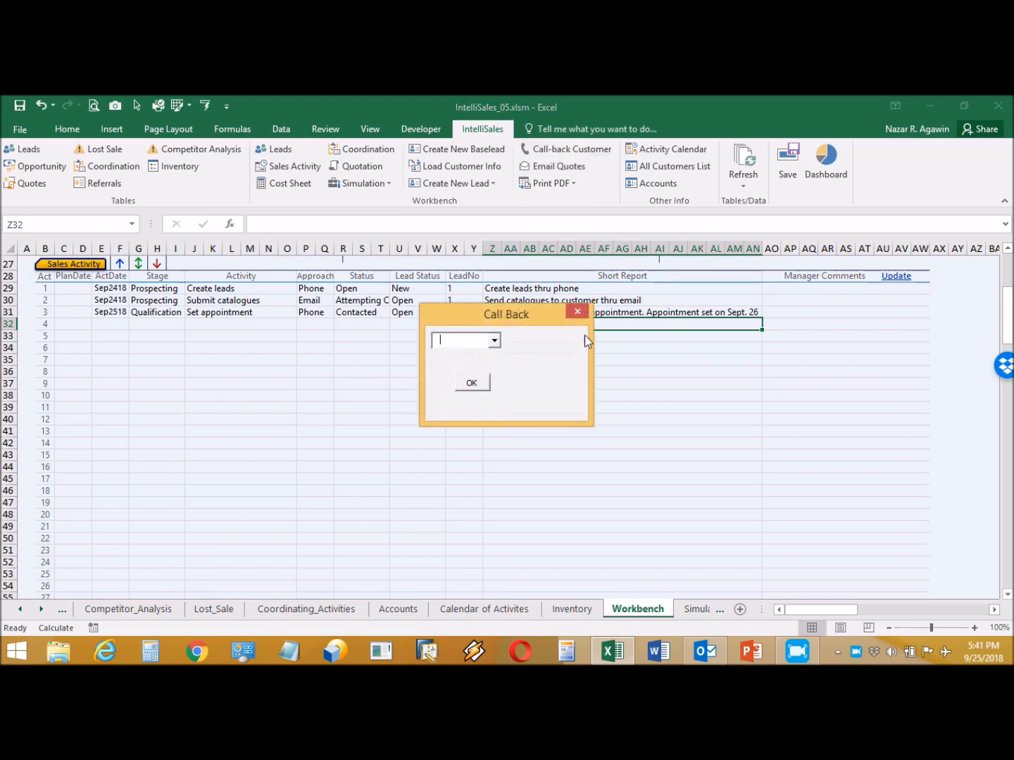
left_click(494, 340)
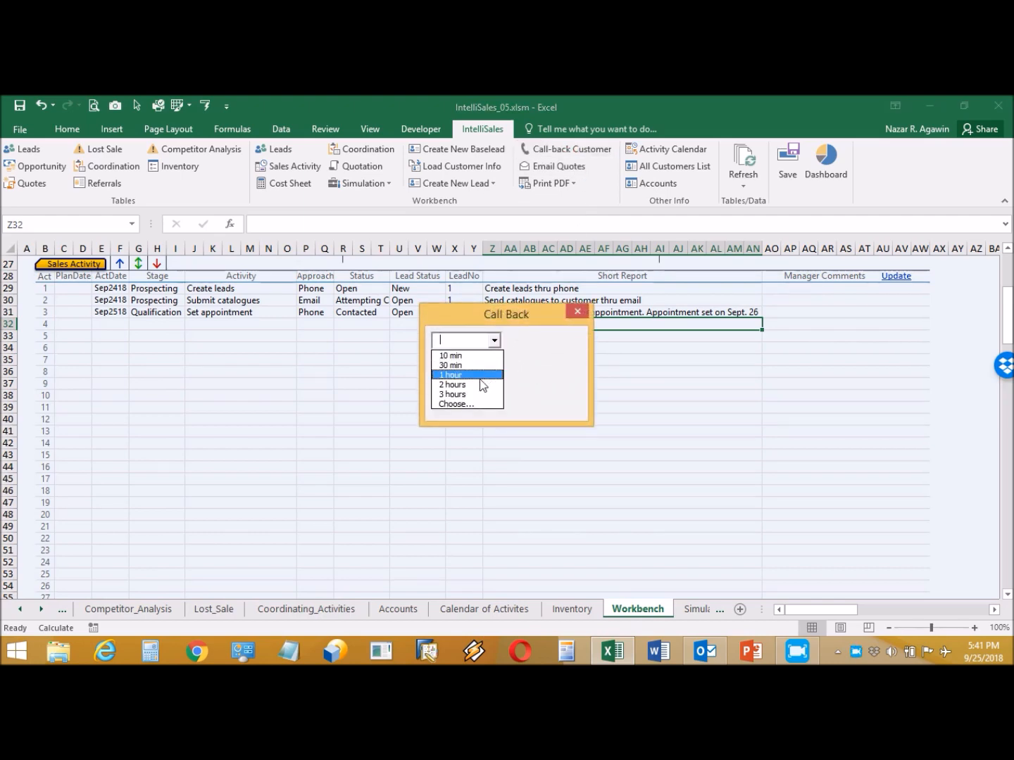
left_click(467, 405)
left_click_drag(537, 345, 515, 344)
type("9/26/18")
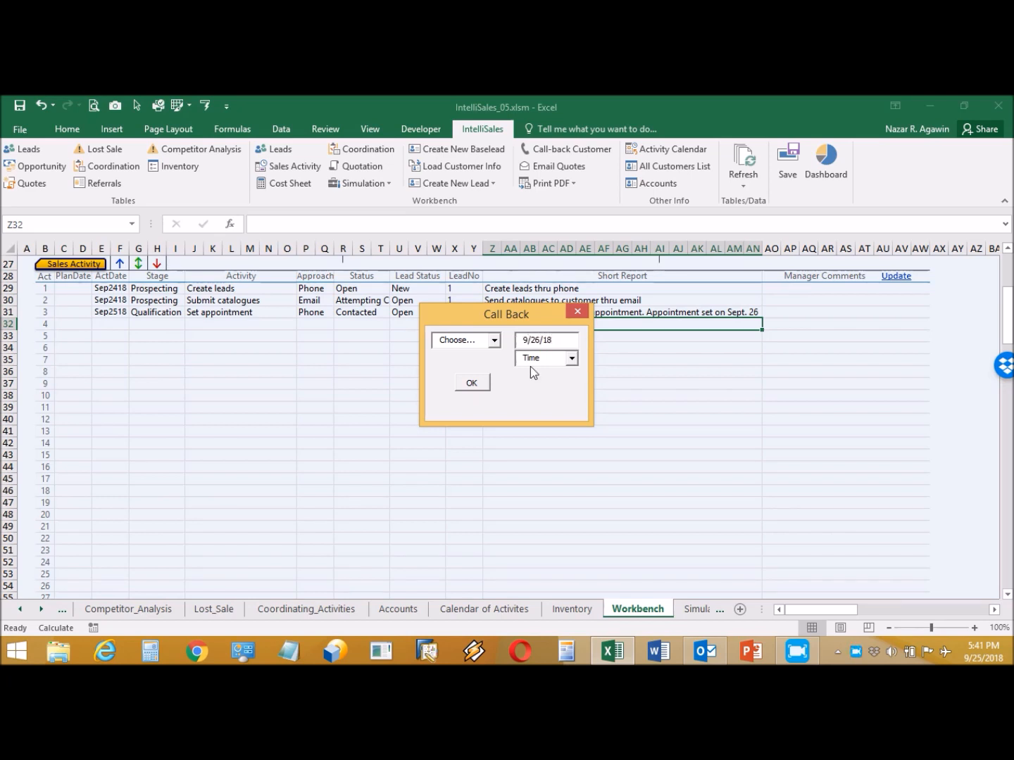
left_click(572, 359)
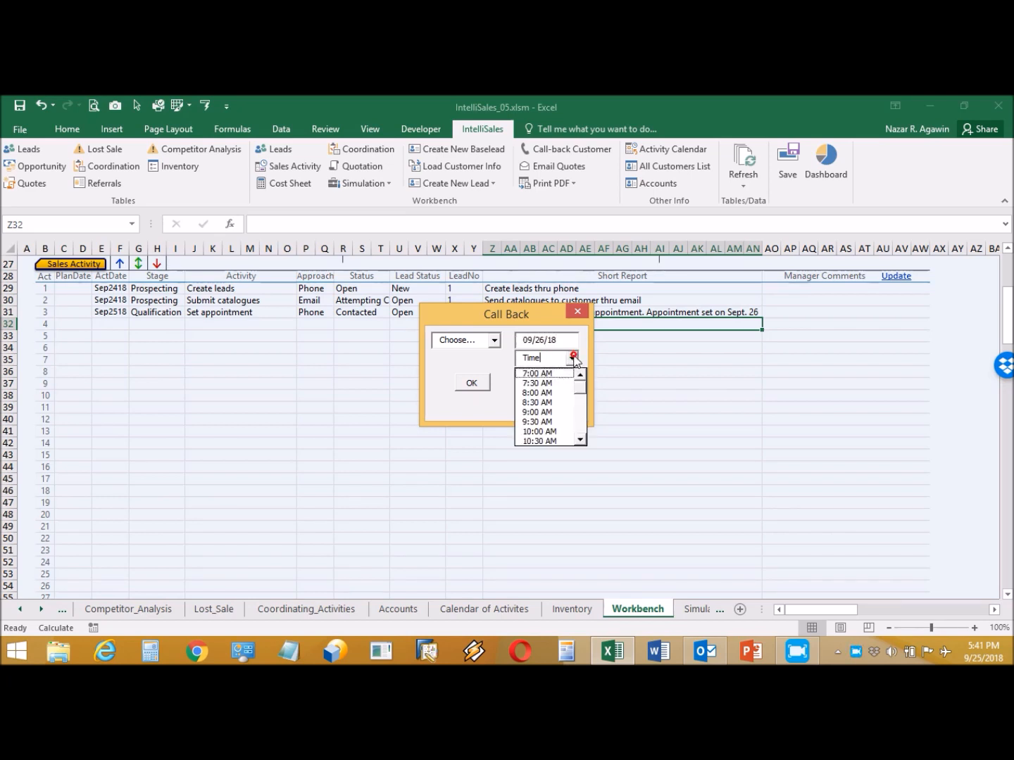
left_click(554, 393)
left_click(475, 384)
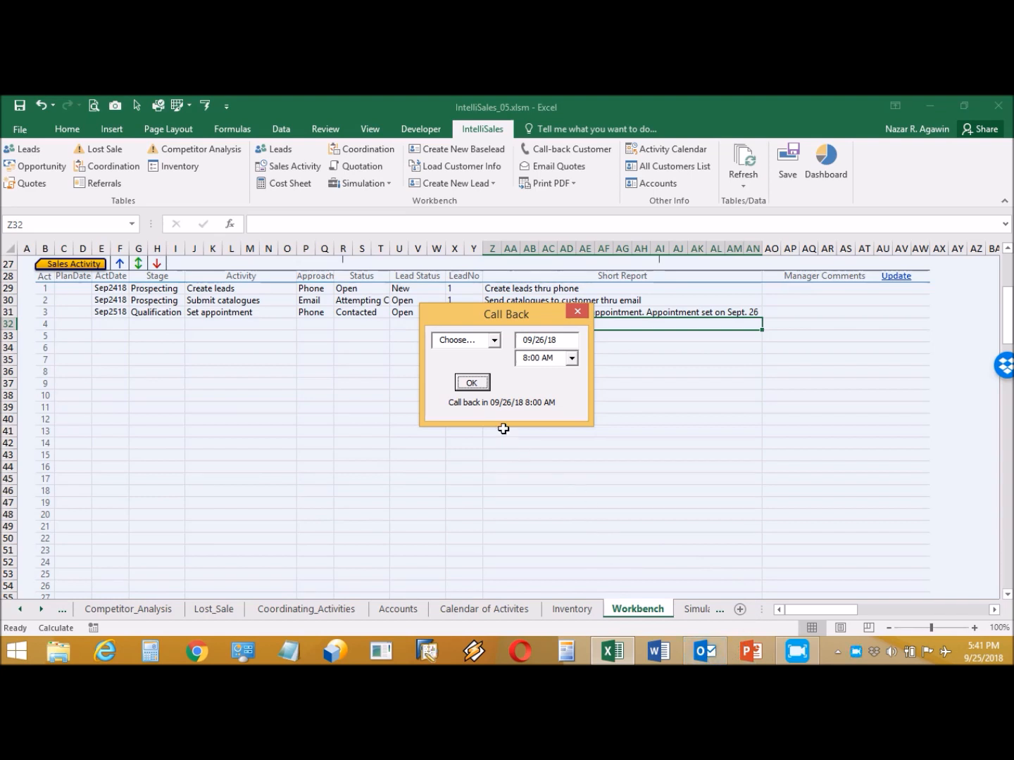
left_click(582, 314)
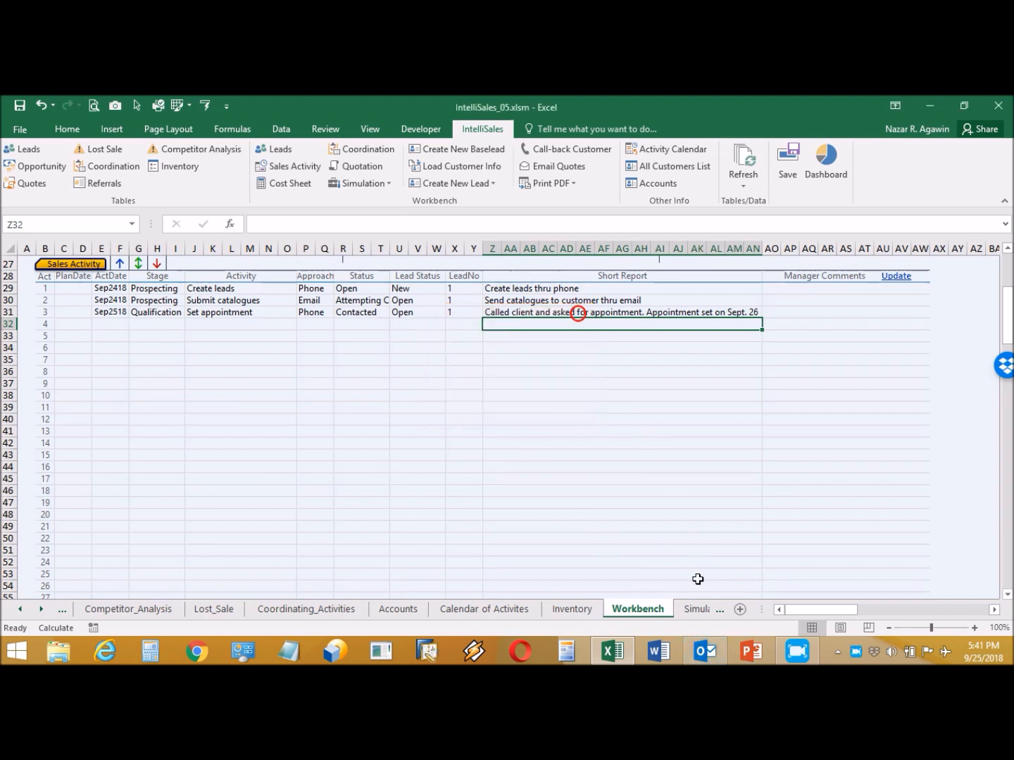
left_click(696, 653)
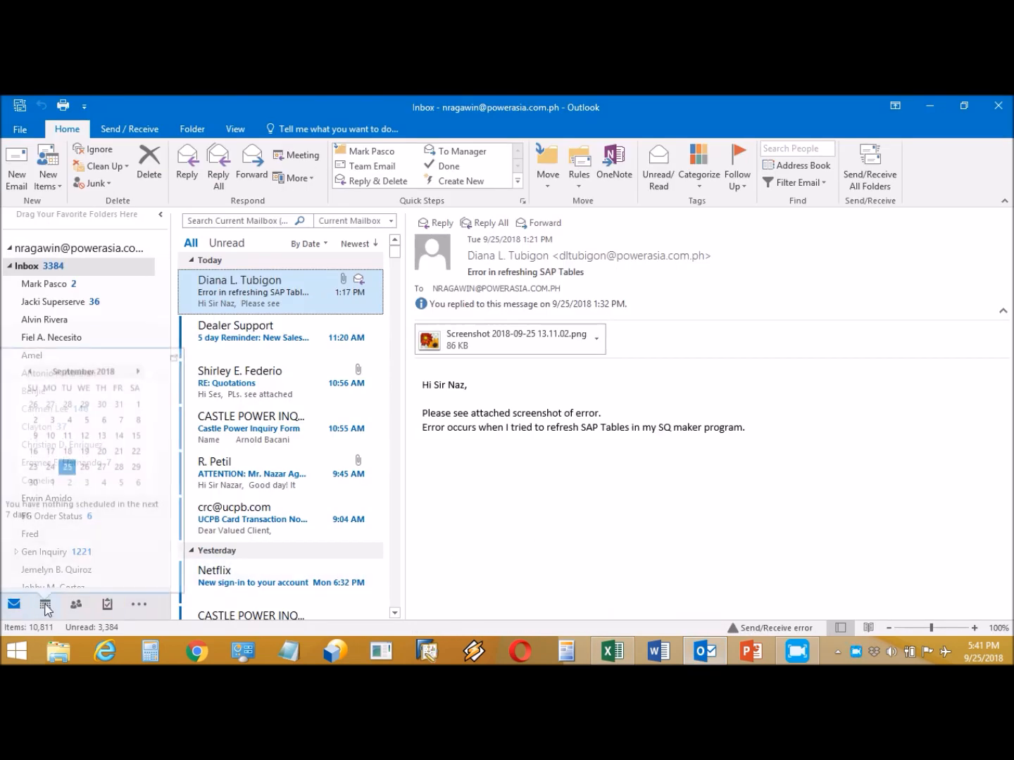
left_click(45, 605)
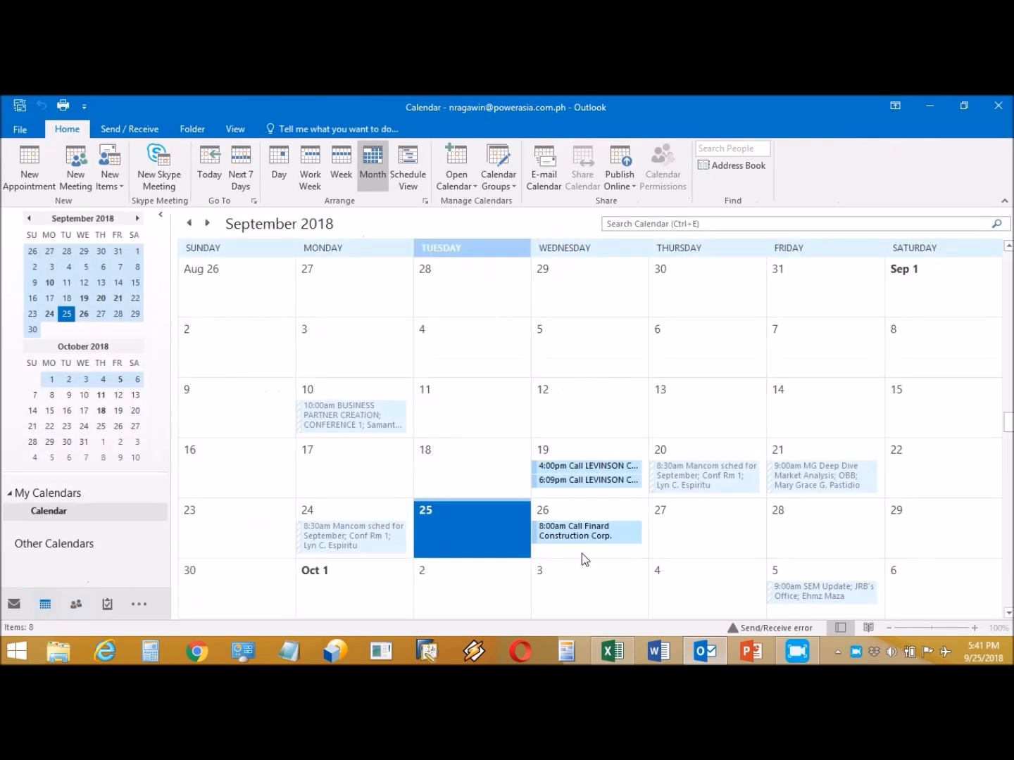
mouse_move(584, 530)
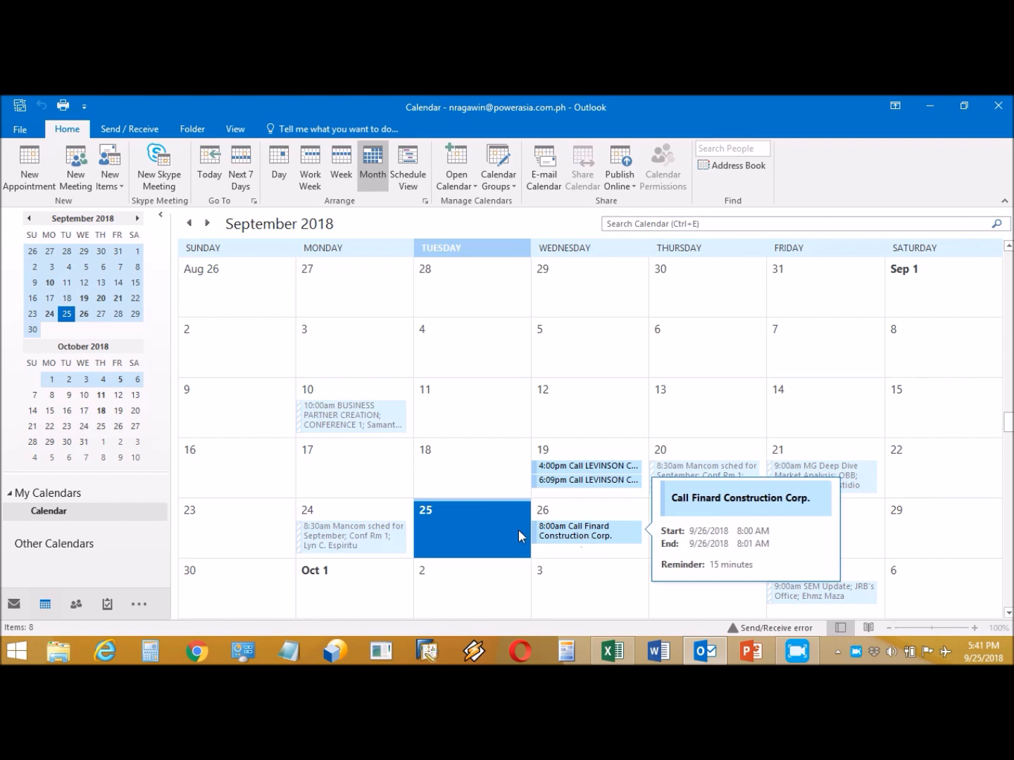
left_click(14, 605)
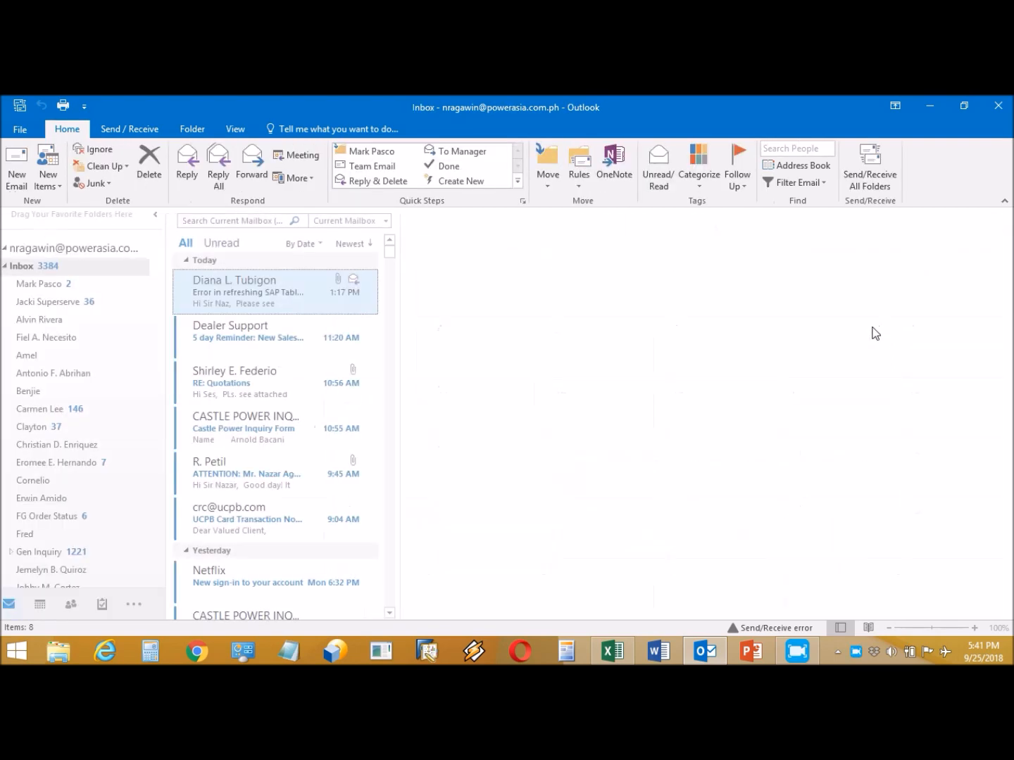
left_click(930, 110)
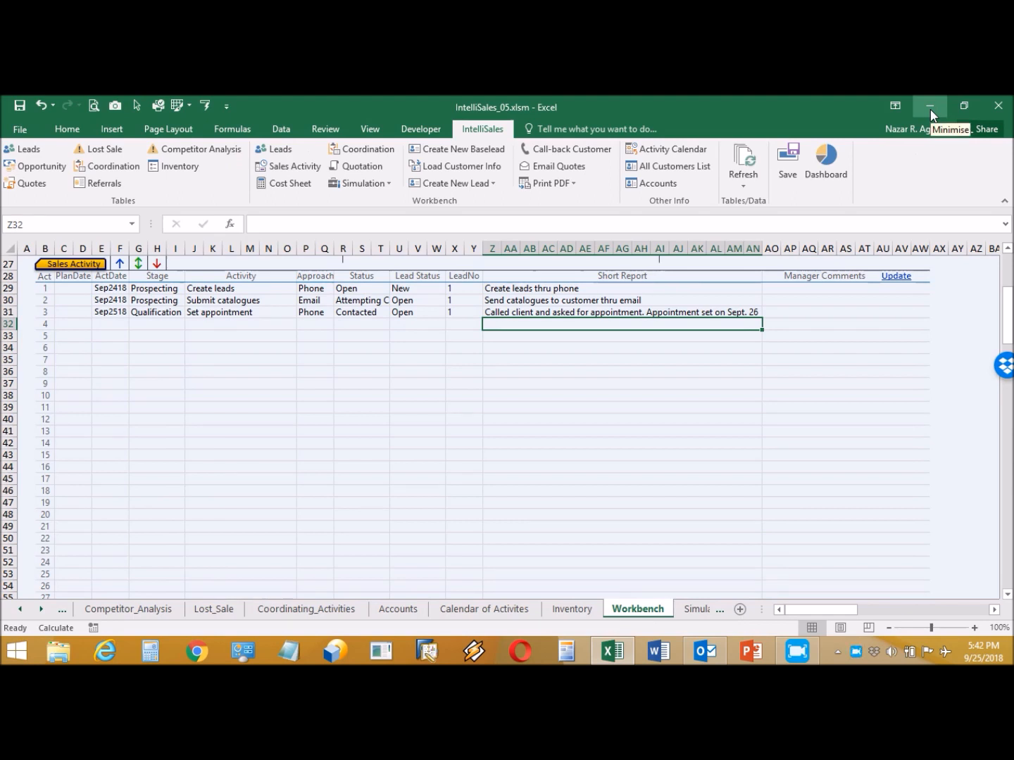
- Start activity row 32 dated 9/25 with stage Qualification and activity Follow-up requirement
left_click(119, 321)
type("9/")
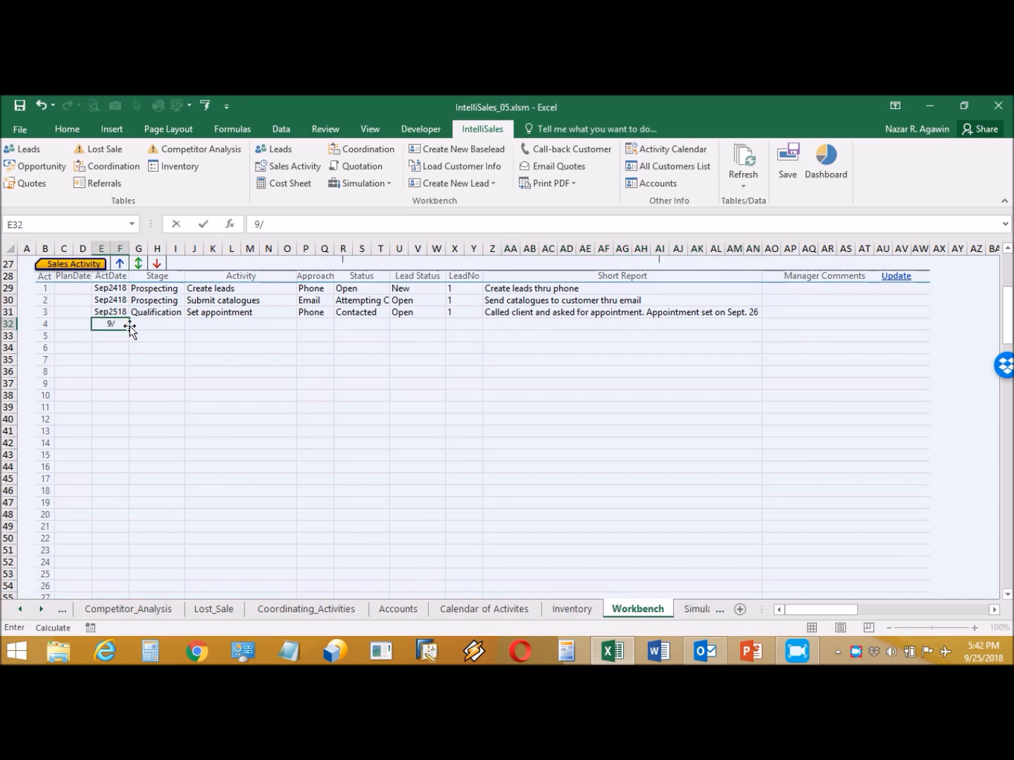
type("25")
left_click(160, 324)
left_click(191, 324)
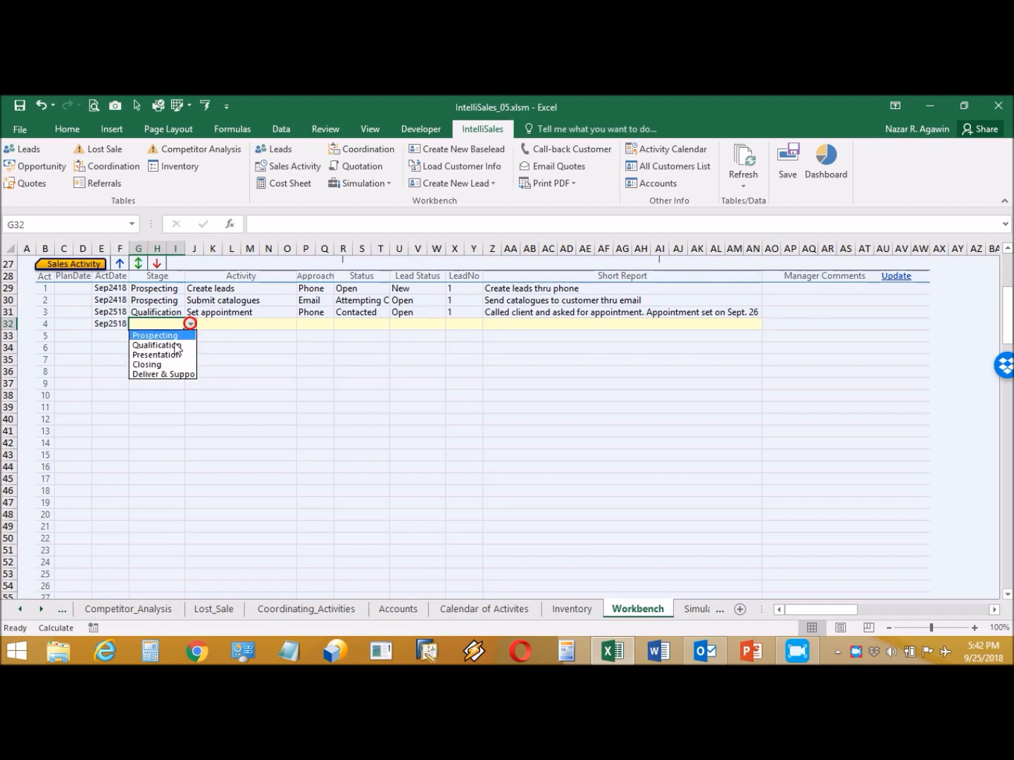
left_click(166, 343)
left_click(274, 324)
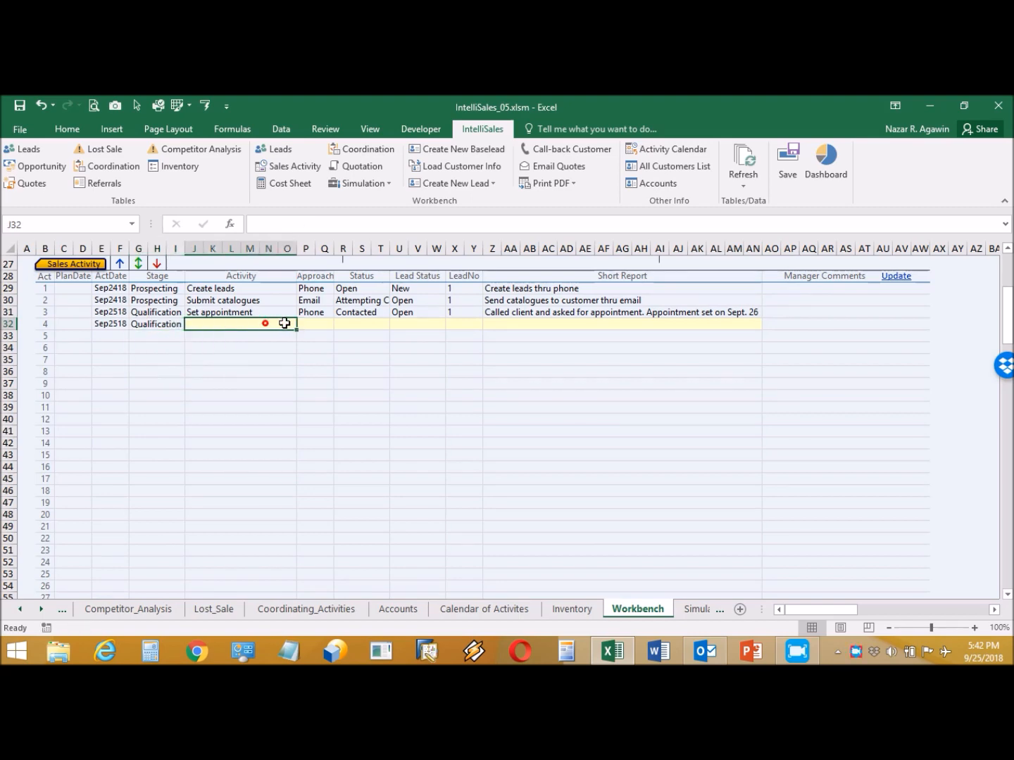
left_click(302, 324)
left_click(276, 346)
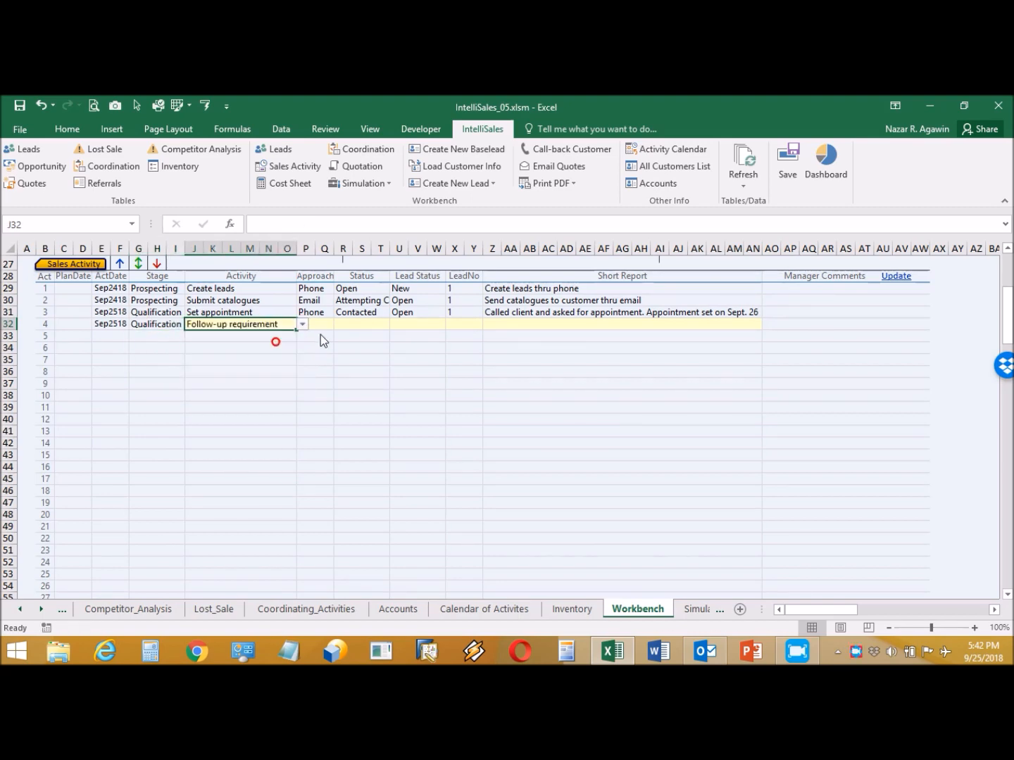
- Set row 32's approach to F2F, lead status Open and LeadNo 1
left_click(326, 325)
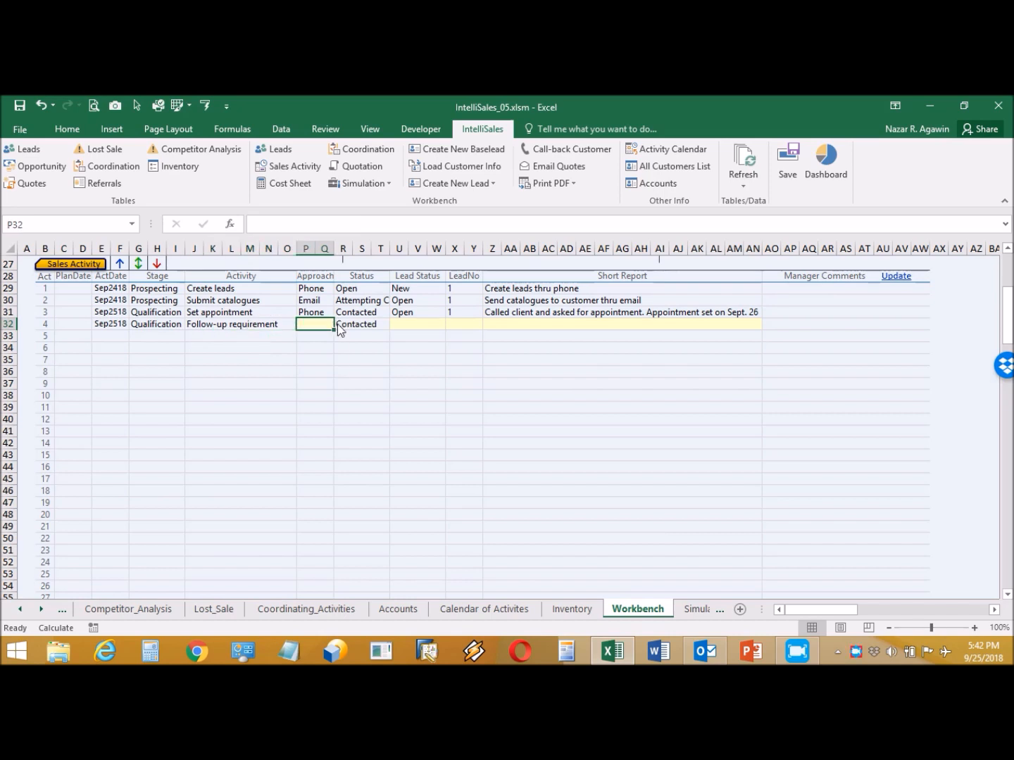
left_click(340, 324)
left_click(319, 335)
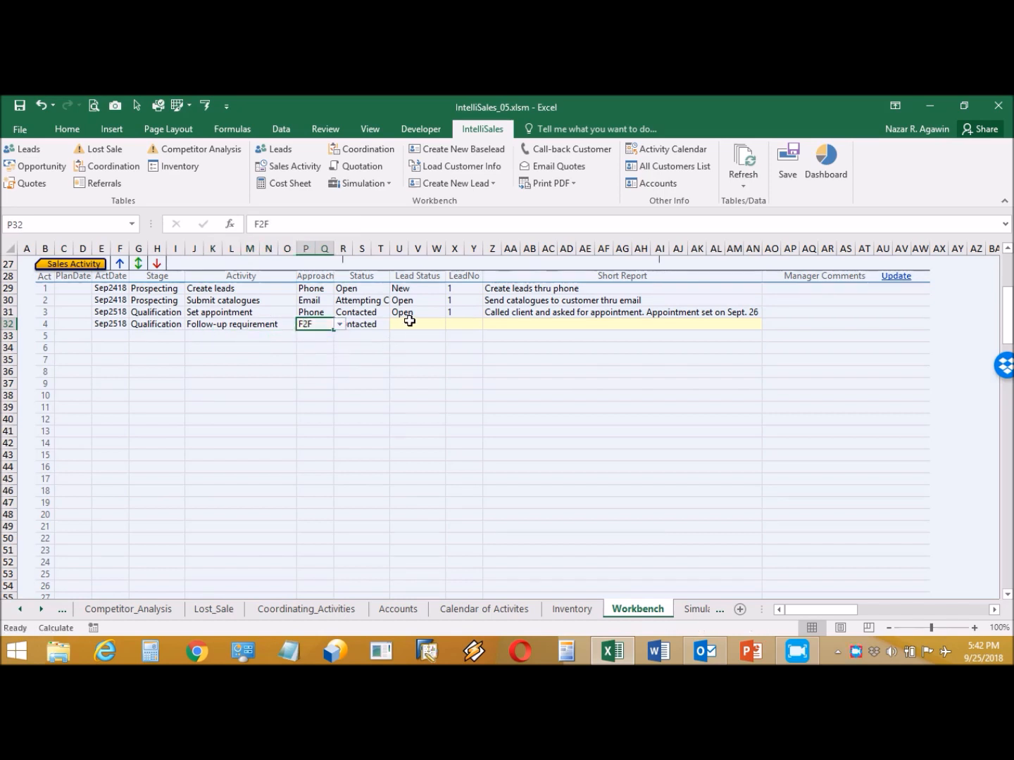
left_click(409, 323)
left_click(449, 321)
left_click(422, 346)
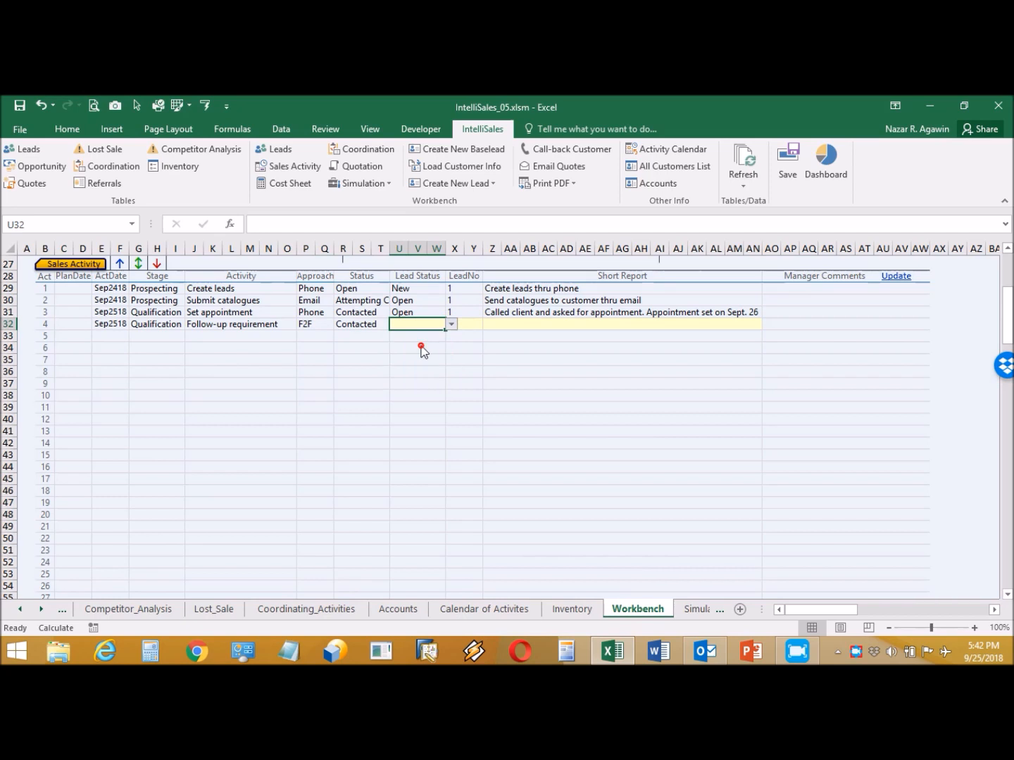
left_click(473, 323)
left_click(488, 324)
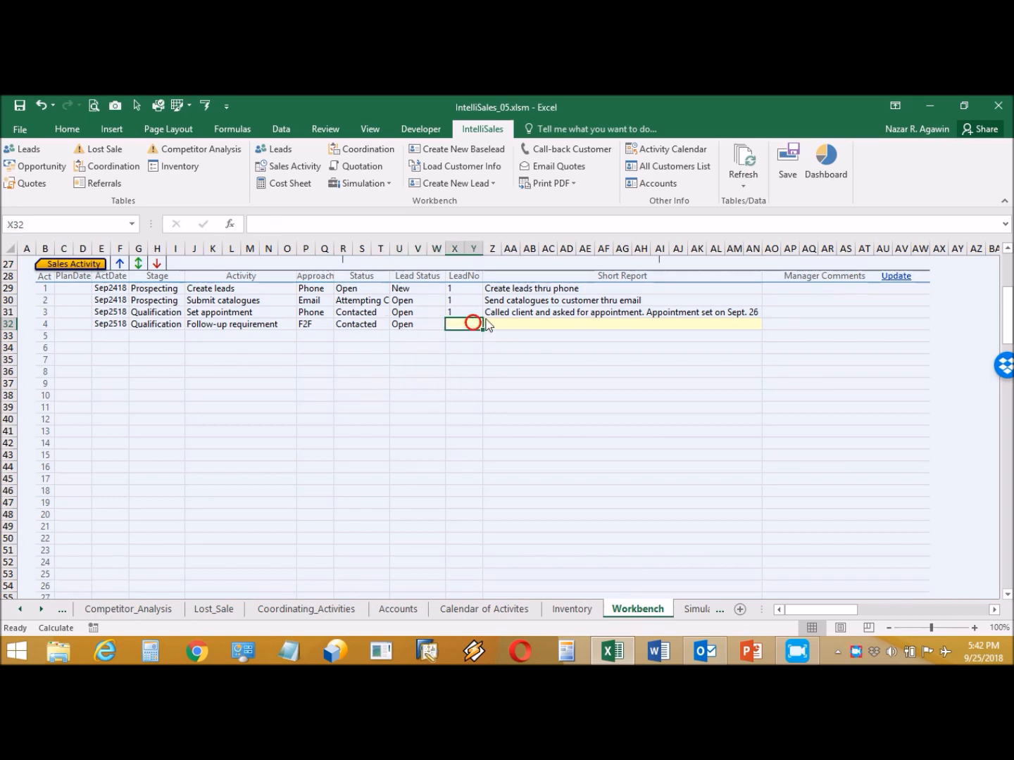
left_click(465, 338)
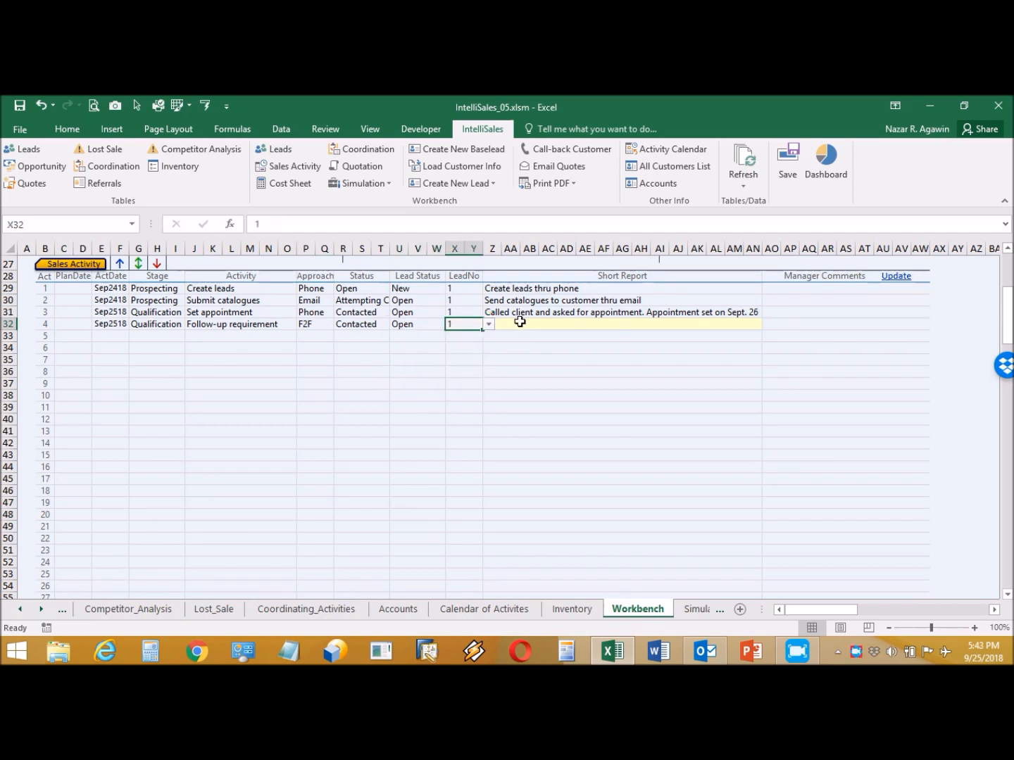
- Type the short report in Z32, ending 'determine his requirement. Needs a WL655D.'
left_click(519, 322)
type("D")
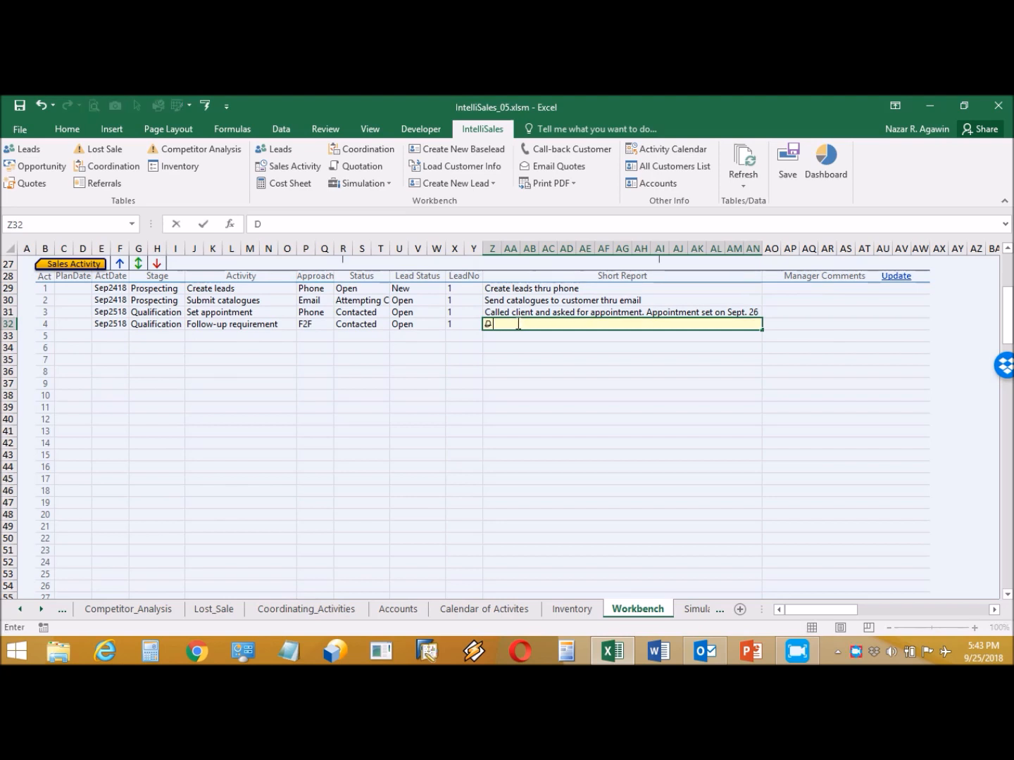
type("iscuss cl")
type("sk")
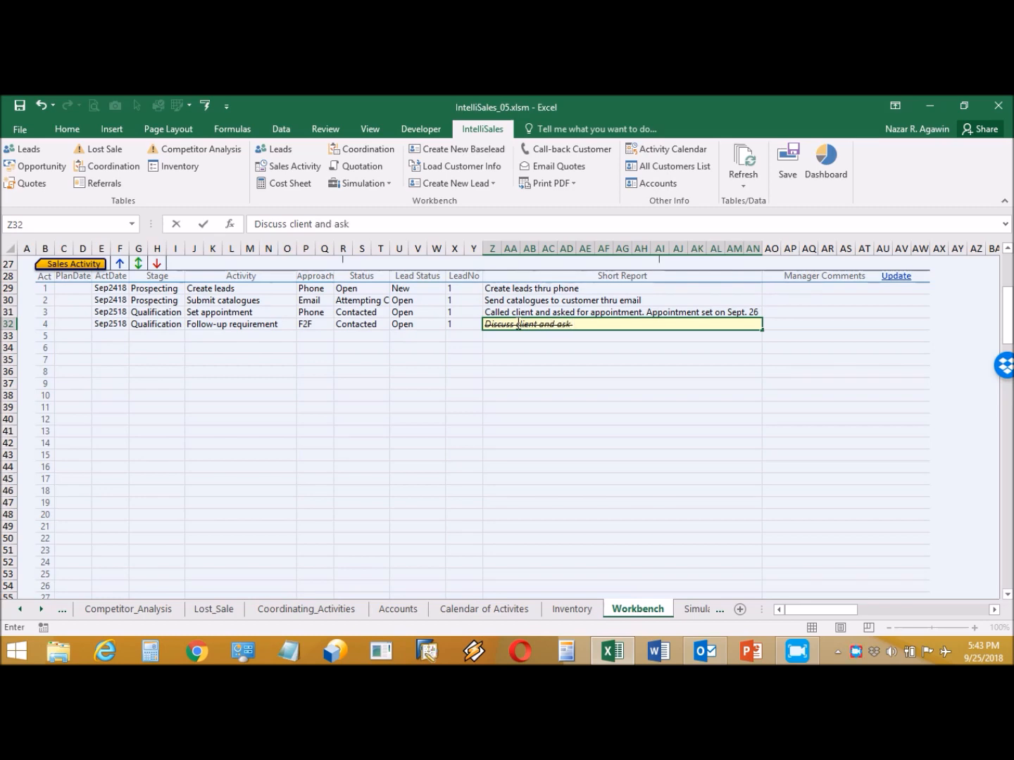
type(" for appoi")
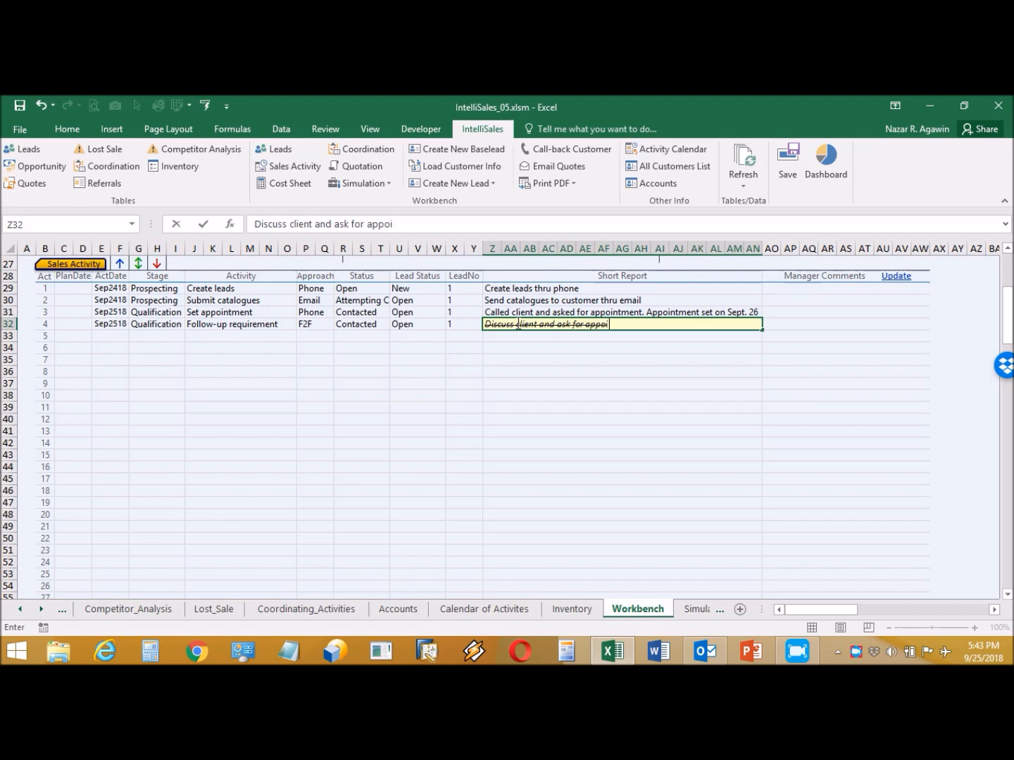
type("ntmen")
key("BackSpace")
key("BackSpace")
key("BackSpace")
key("BackSpace")
key("BackSpace")
key("BackSpace")
key("BackSpace")
key("BackSpace")
key("BackSpace")
key("BackSpace")
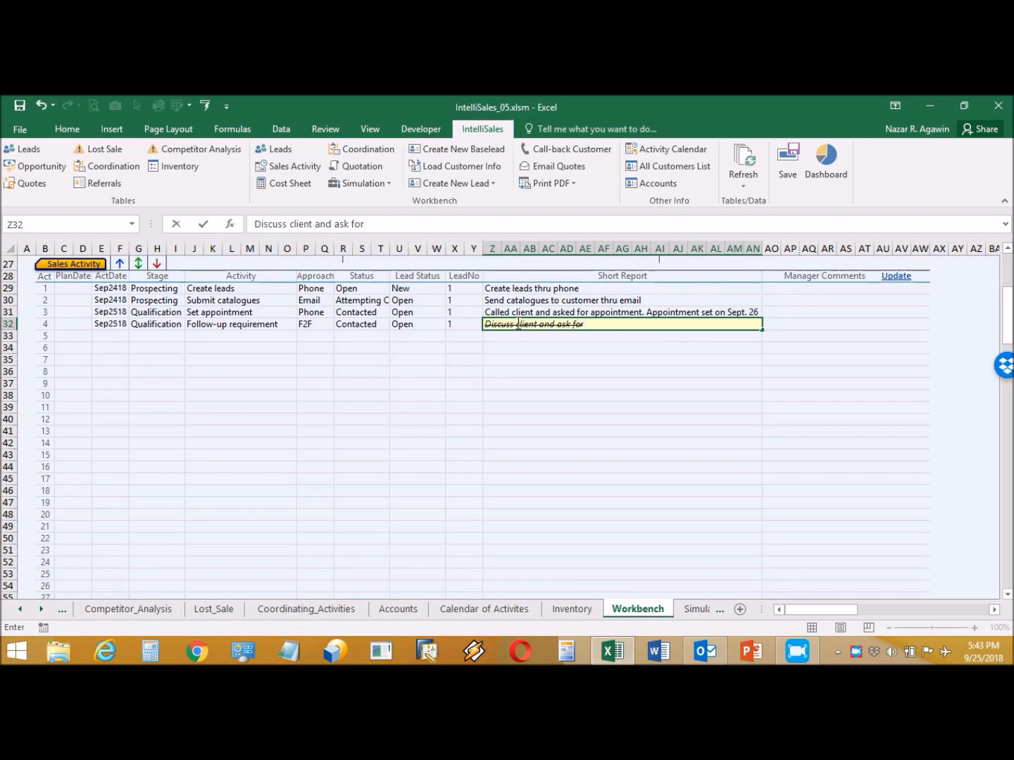
key("BackSpace")
key("BackSpace")
key("BackSpace")
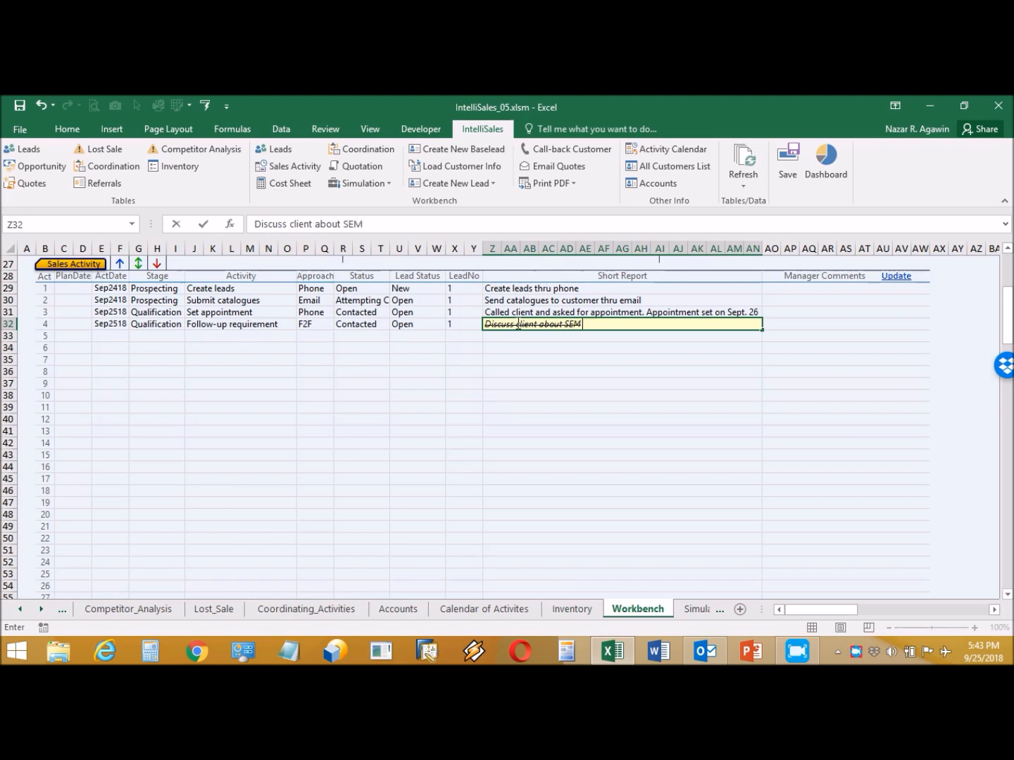
type("SEM and determine hi")
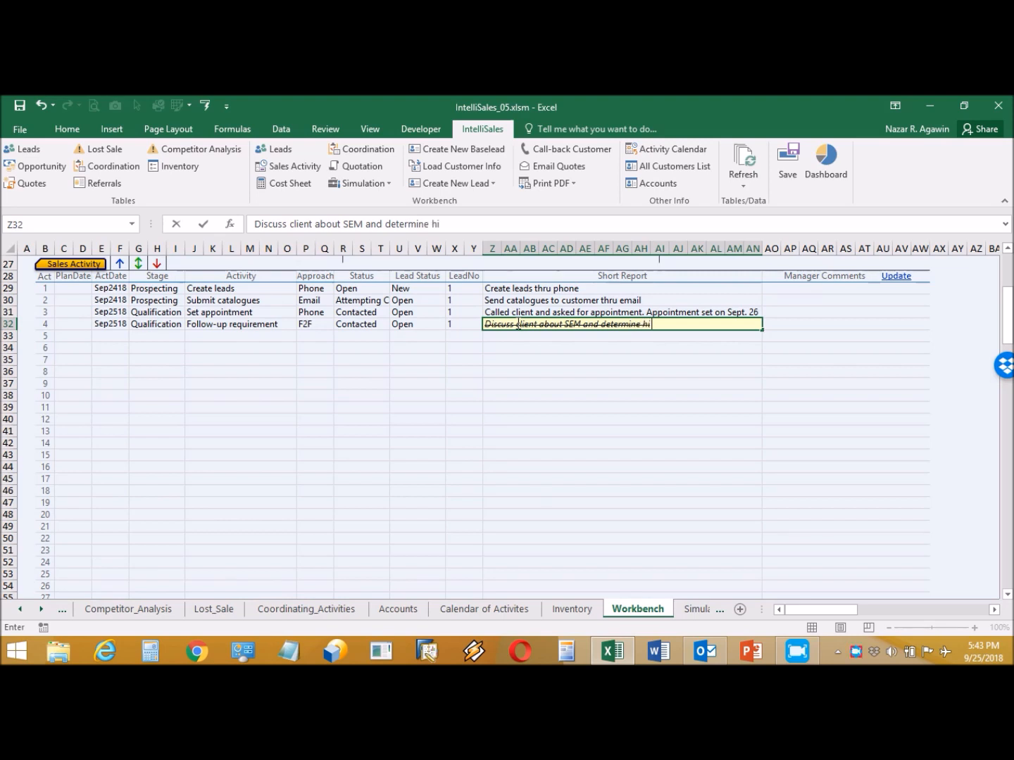
type("s requir")
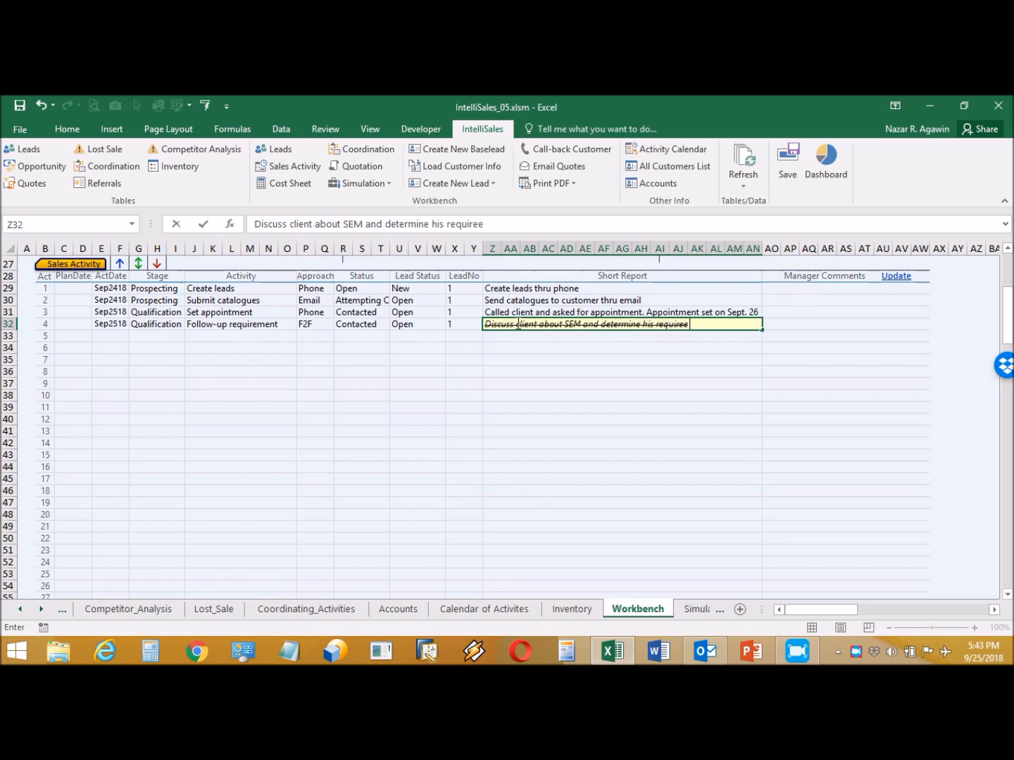
type("ement. Needs a WL")
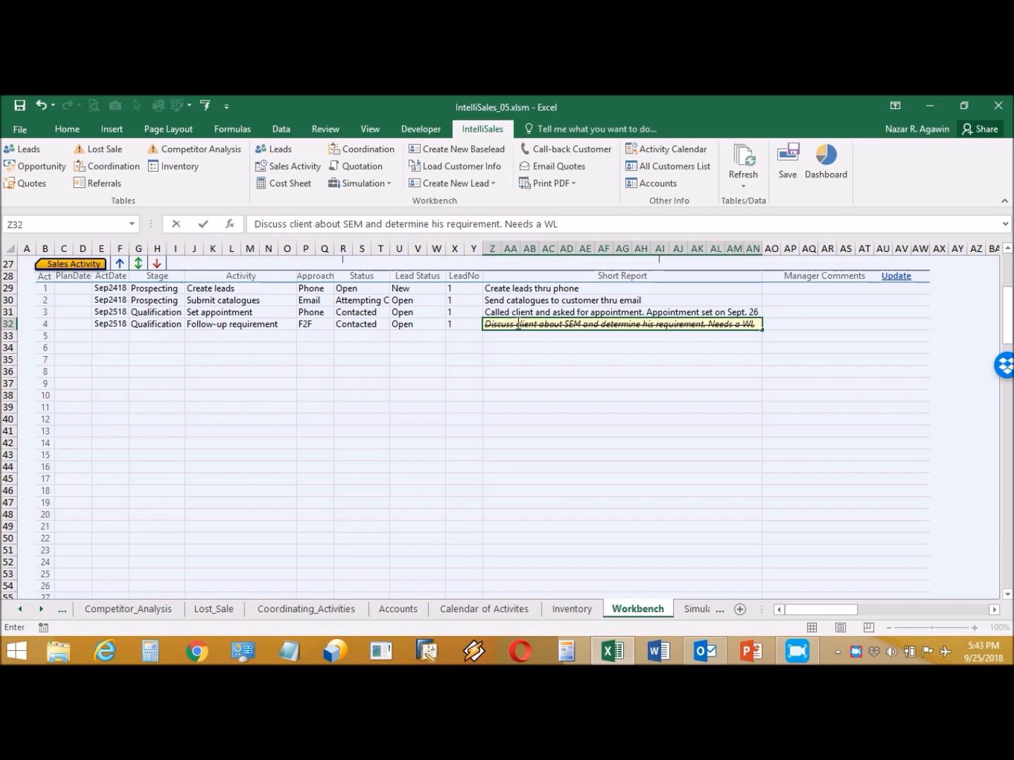
type("655")
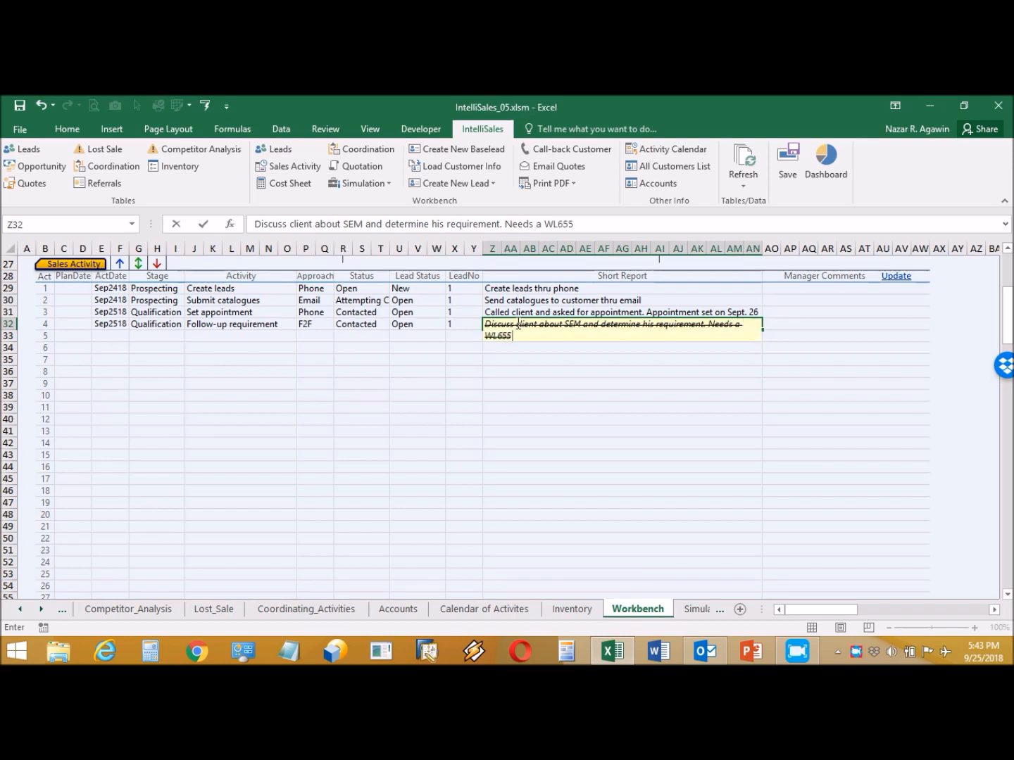
type("D.")
key("Return")
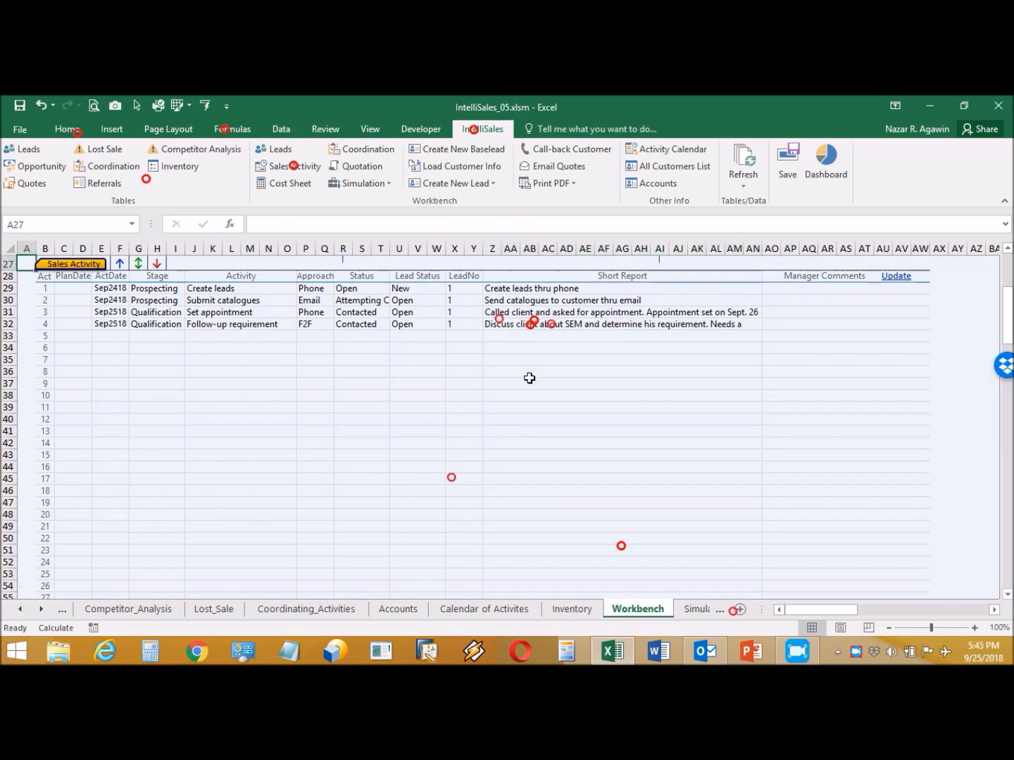
- Choose WL655D as the first opportunity's model in cell AG6
left_click_drag(1008, 301, 1008, 261)
left_click(670, 326)
left_click(694, 324)
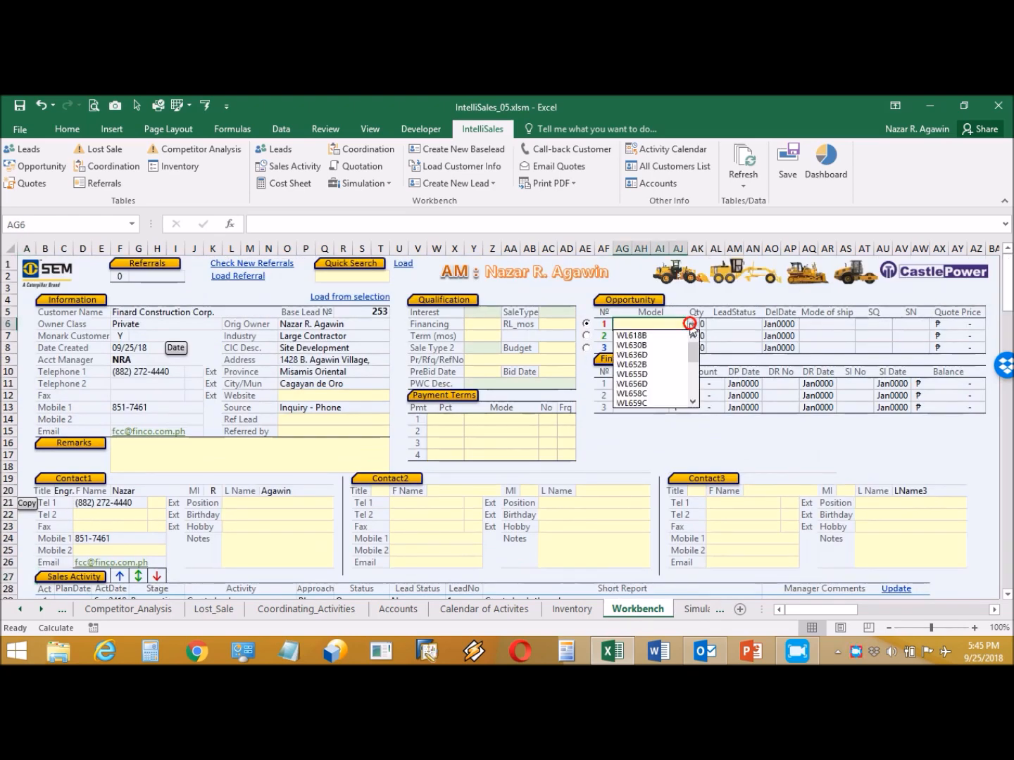
left_click(645, 374)
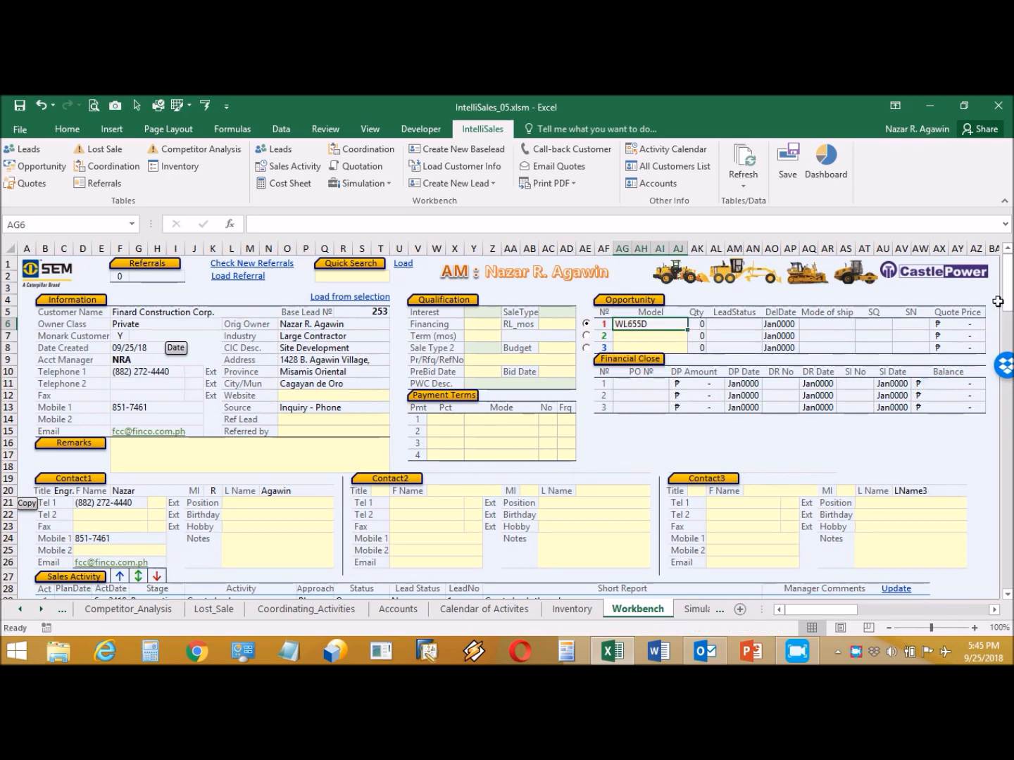
left_click(290, 182)
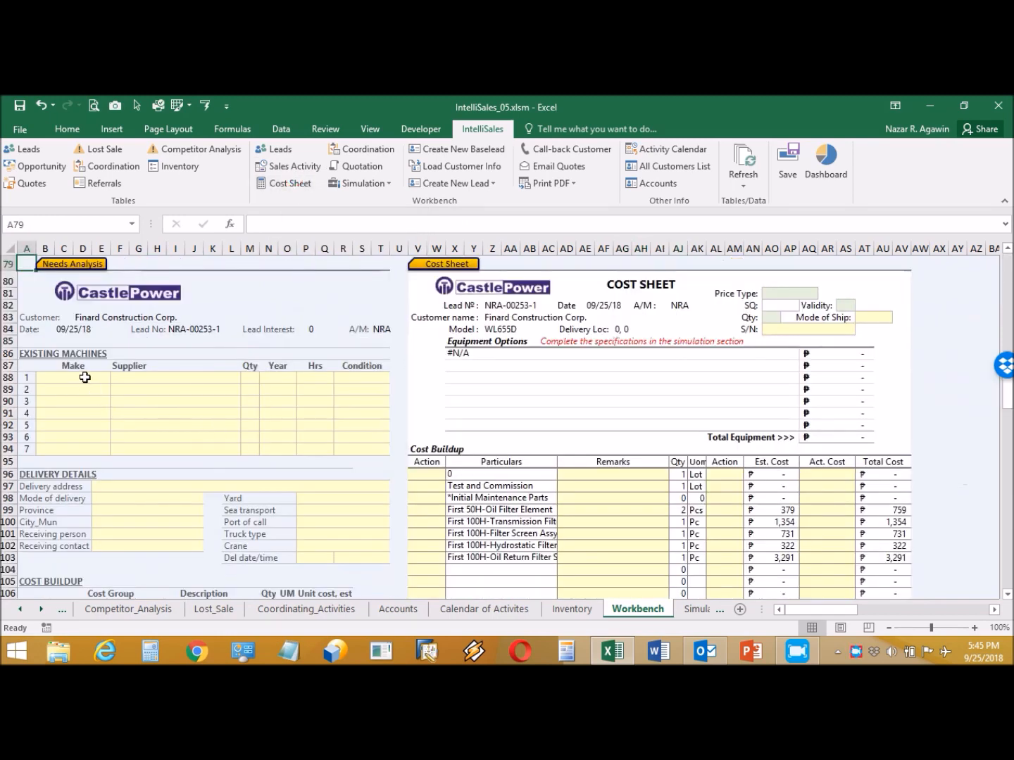
- Set existing machine 1's make to DOOSAN and supplier to Applied Systems Mfg. Corp
left_click(84, 377)
left_click(117, 377)
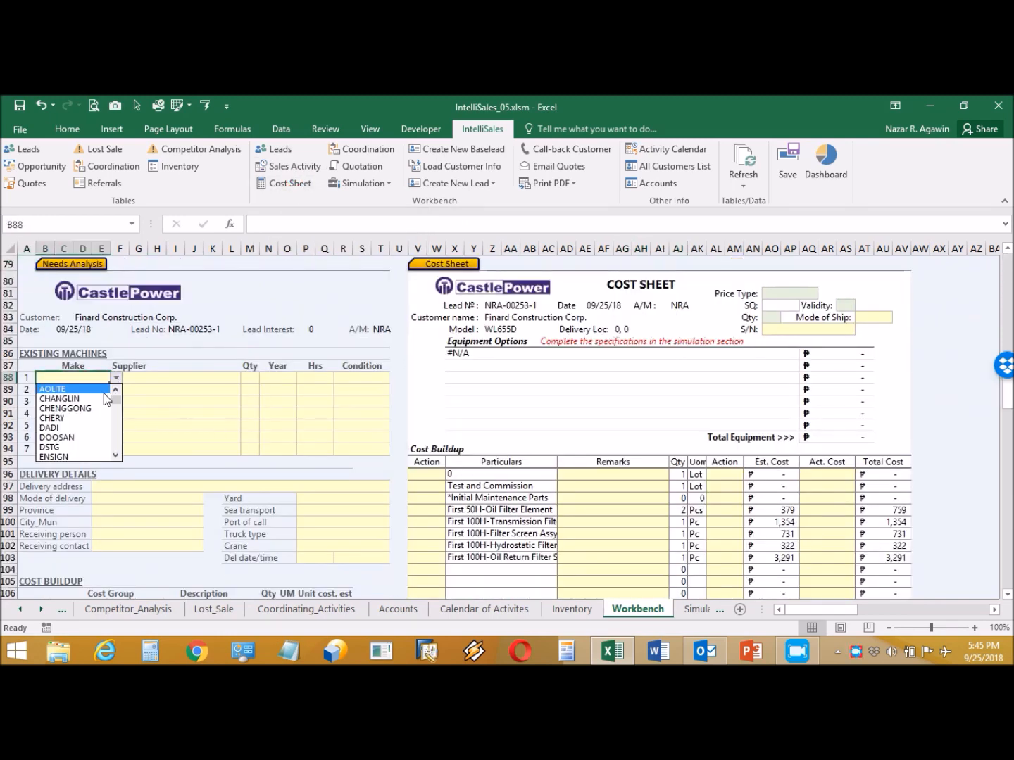
left_click(83, 439)
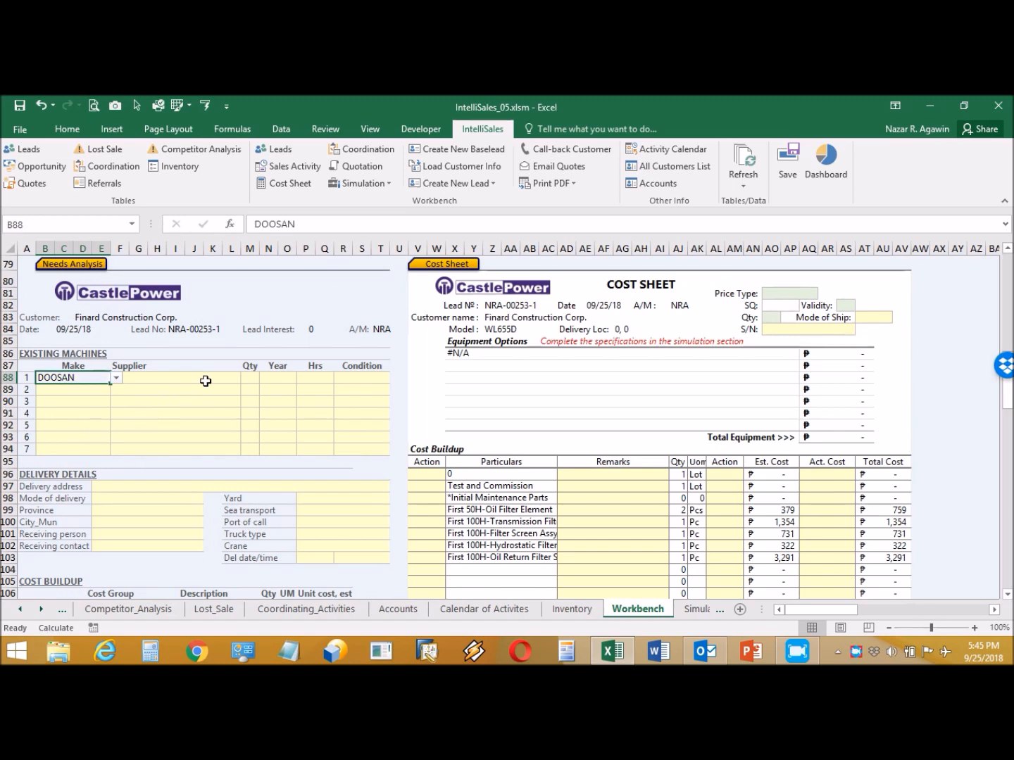
left_click(204, 378)
left_click(246, 379)
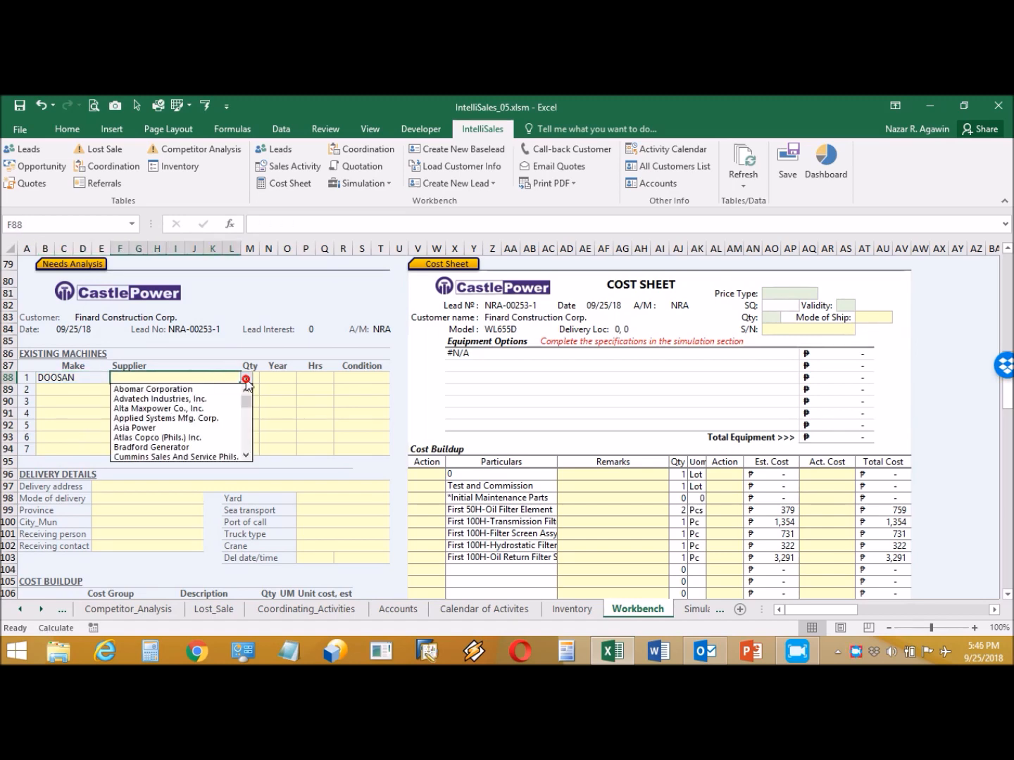
left_click(199, 418)
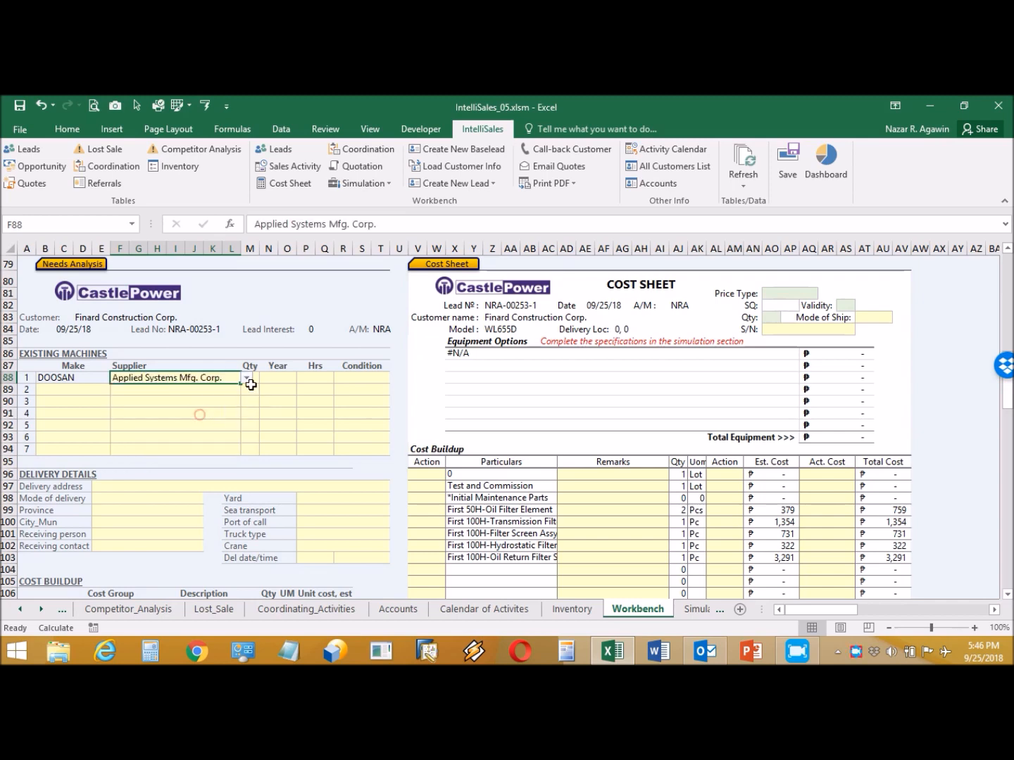
- Enter quantity 2, year 2013, 2000 hours and condition Operational for that machine
left_click(256, 378)
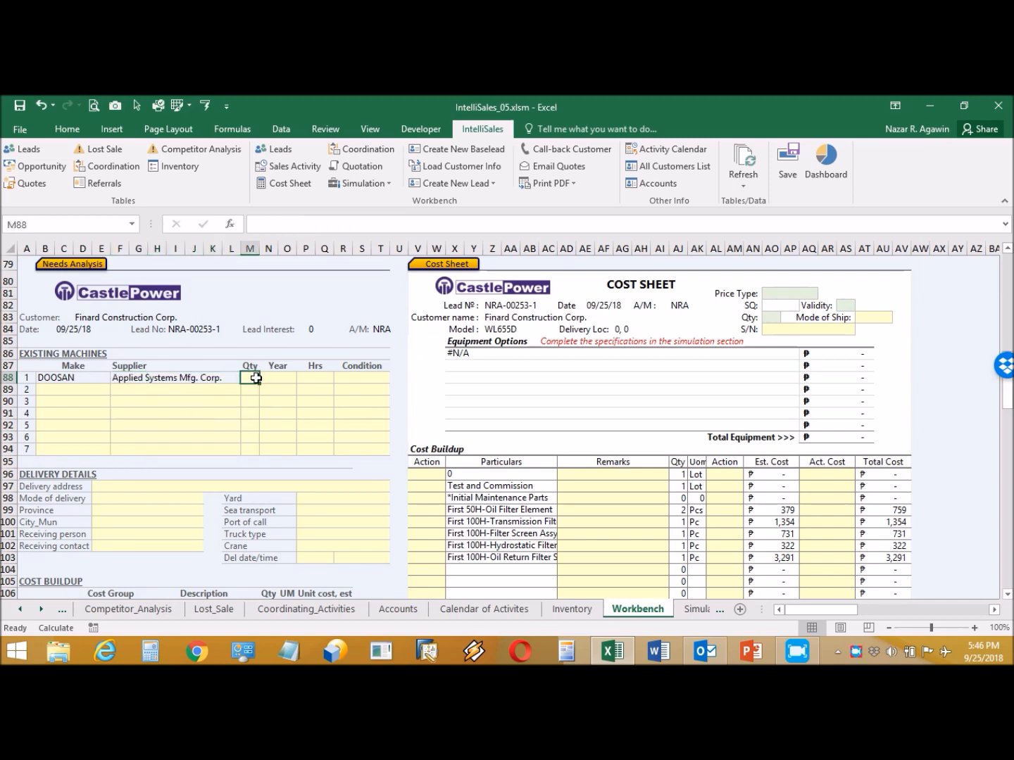
type("2")
left_click(273, 378)
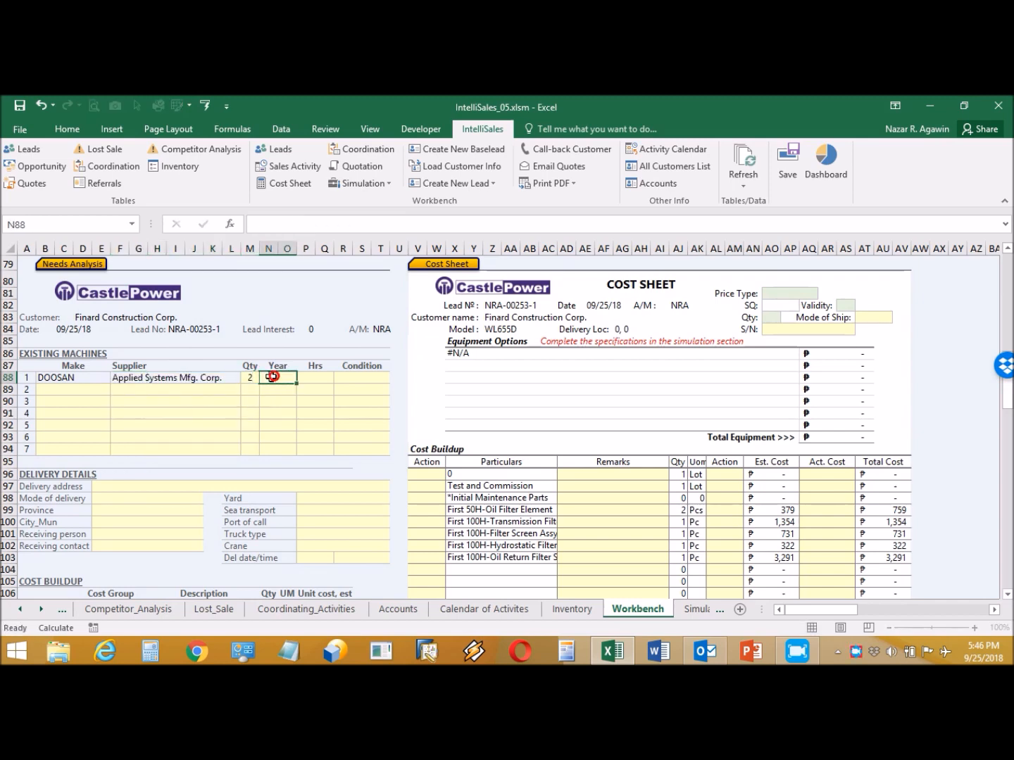
type("2013")
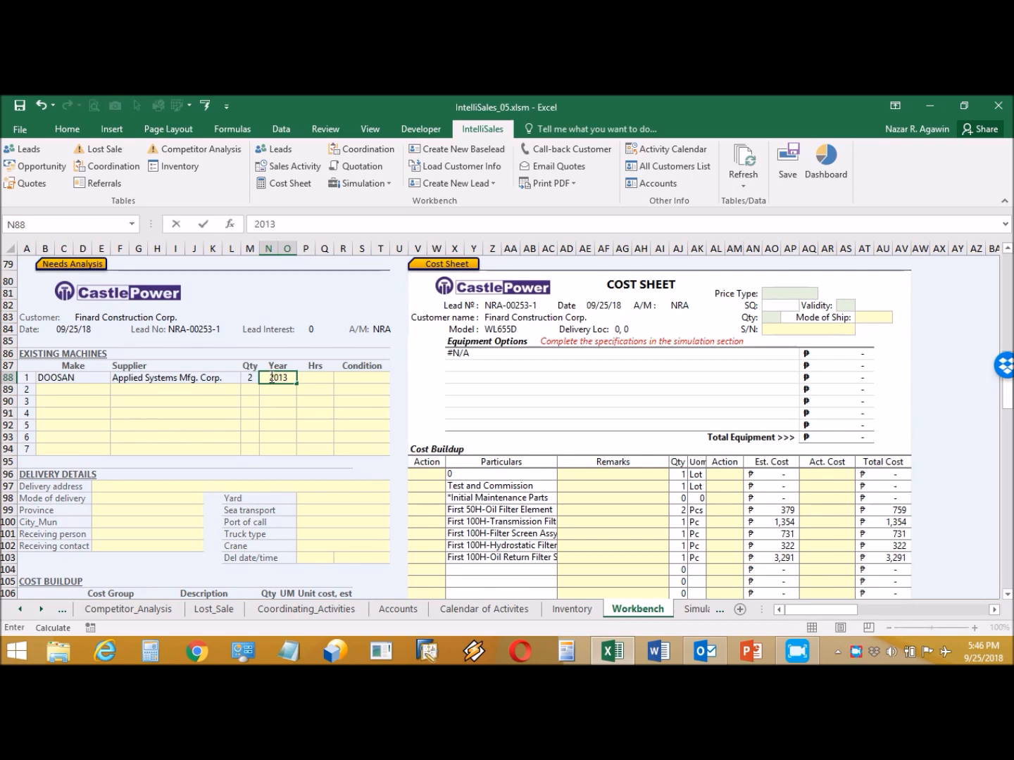
left_click(303, 377)
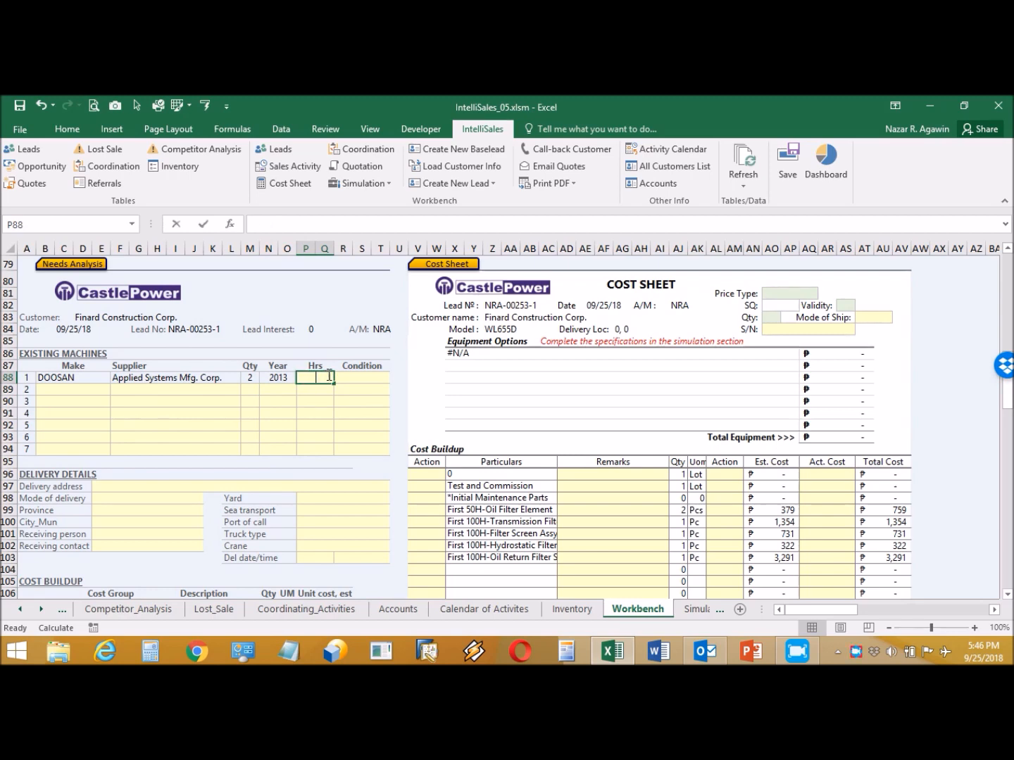
type("2000")
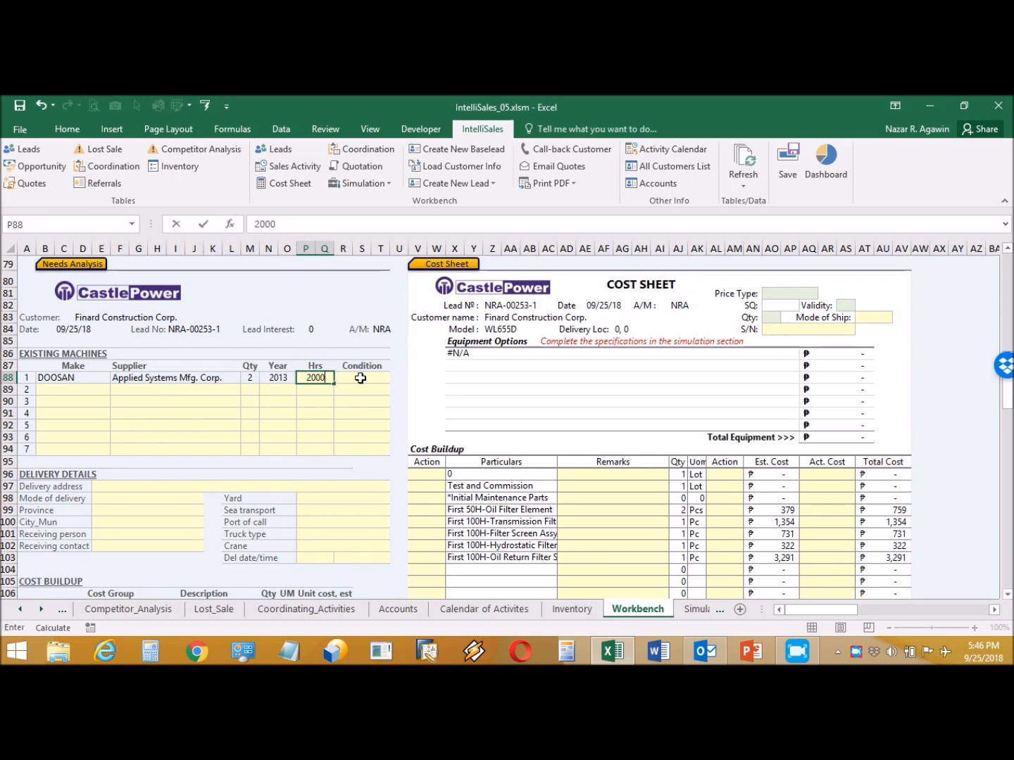
left_click(355, 378)
left_click(395, 378)
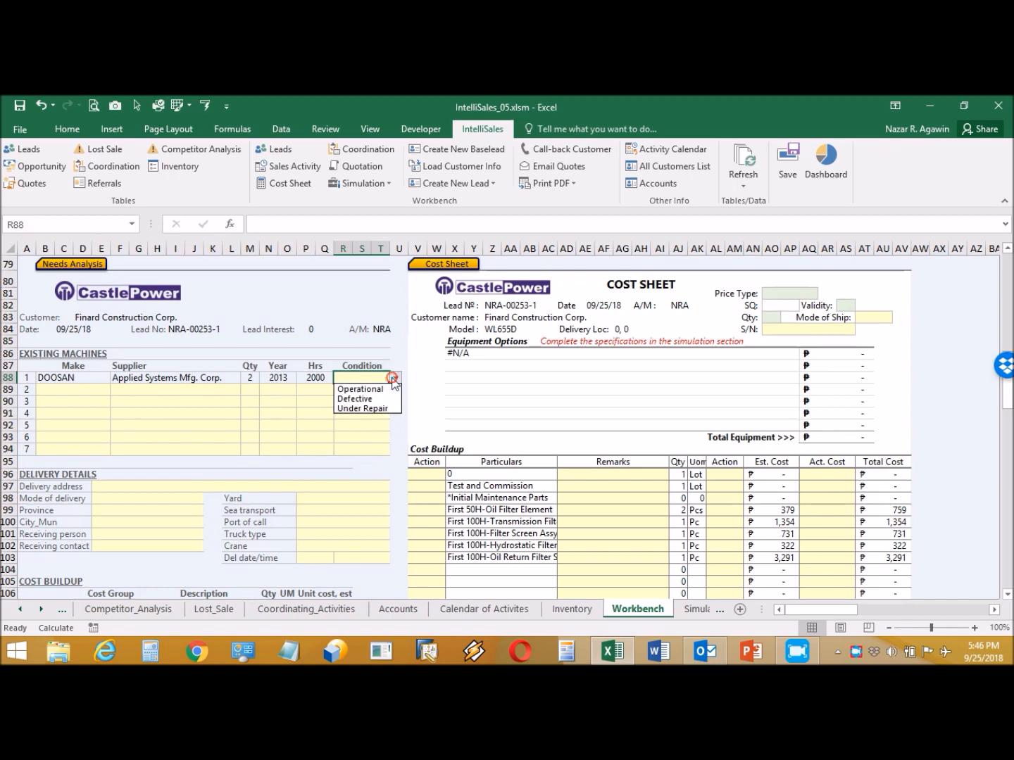
left_click(378, 389)
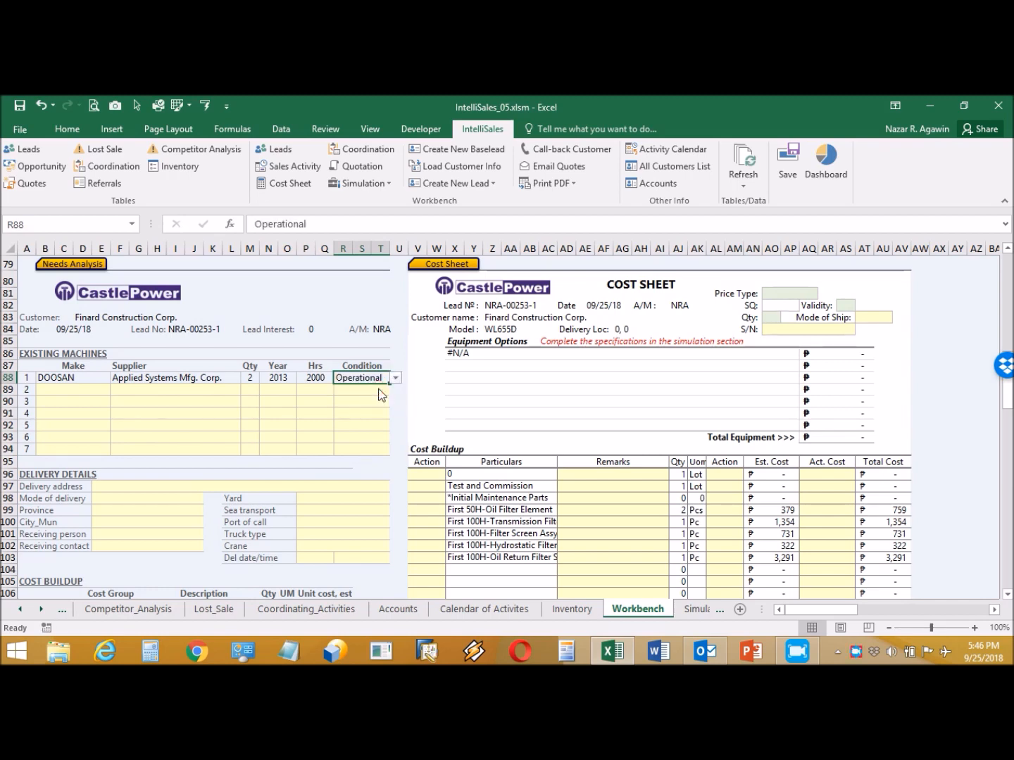
- On the leads overview, set Interest to High and SaleType to Private
left_click(280, 149)
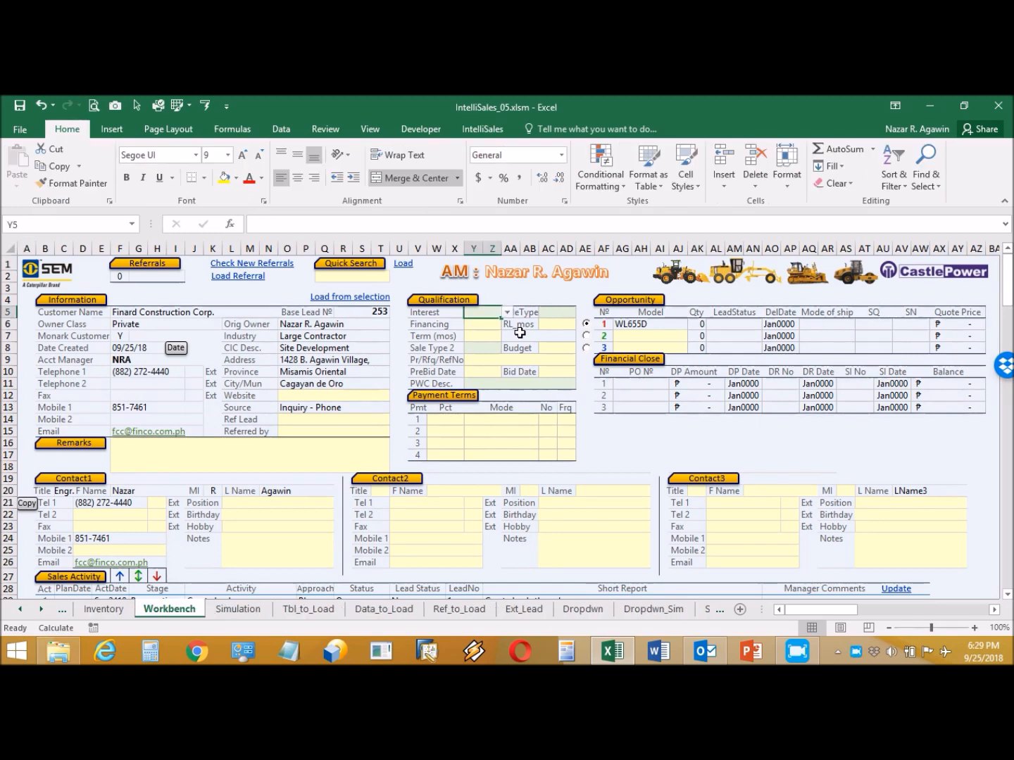
left_click(507, 312)
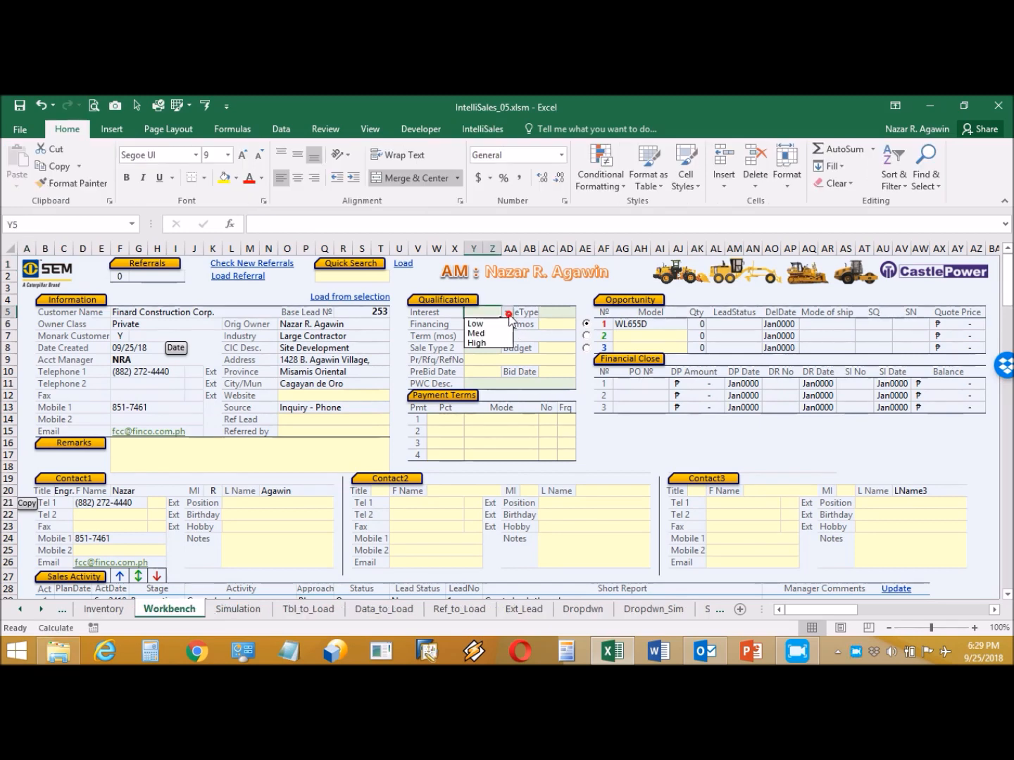
left_click(479, 343)
left_click(571, 312)
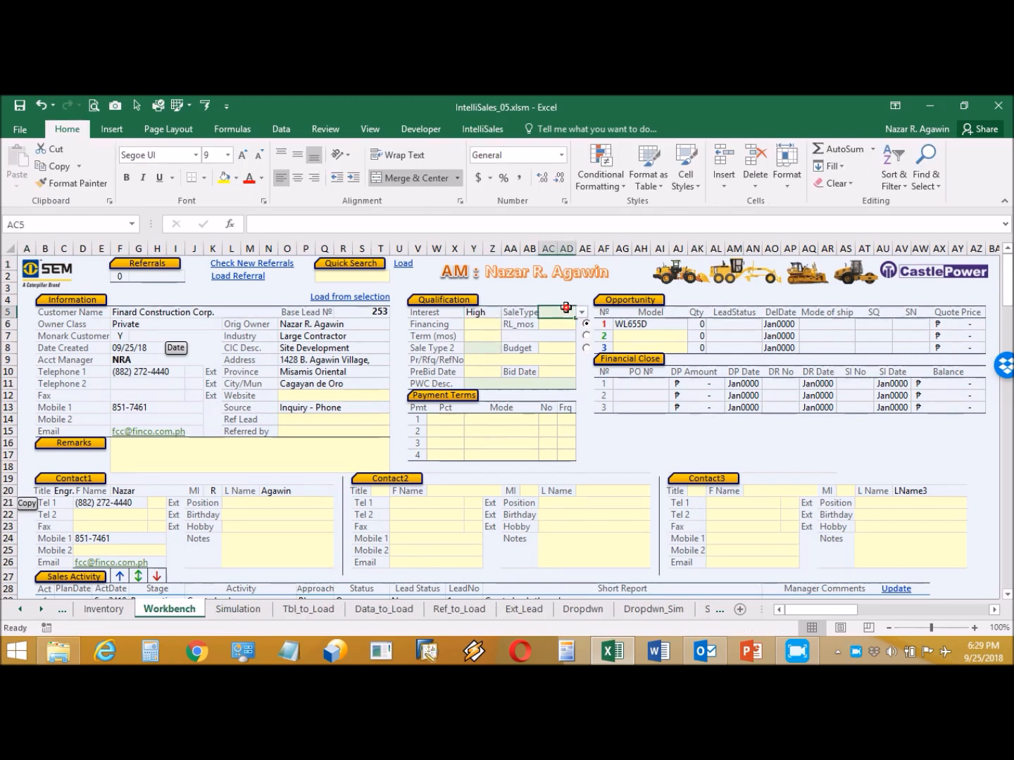
left_click(579, 312)
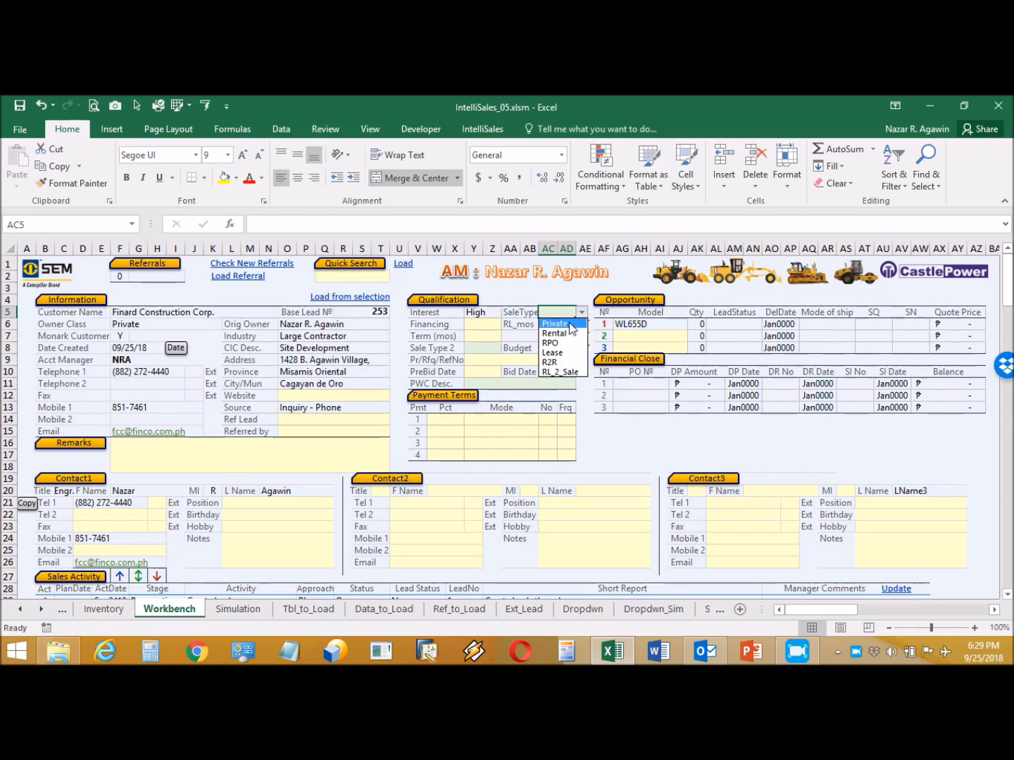
left_click(568, 323)
- Set Financing to COD, Sale Type 2 to Direct and PWC Desc. to Land Improvement
left_click(492, 325)
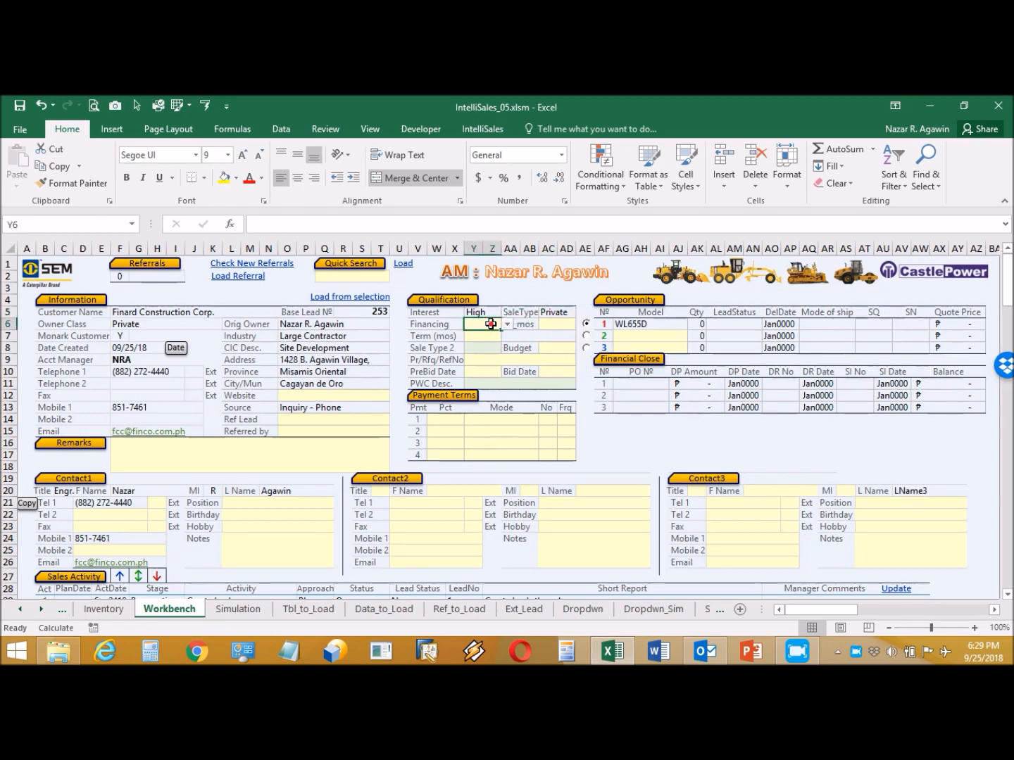
left_click(506, 326)
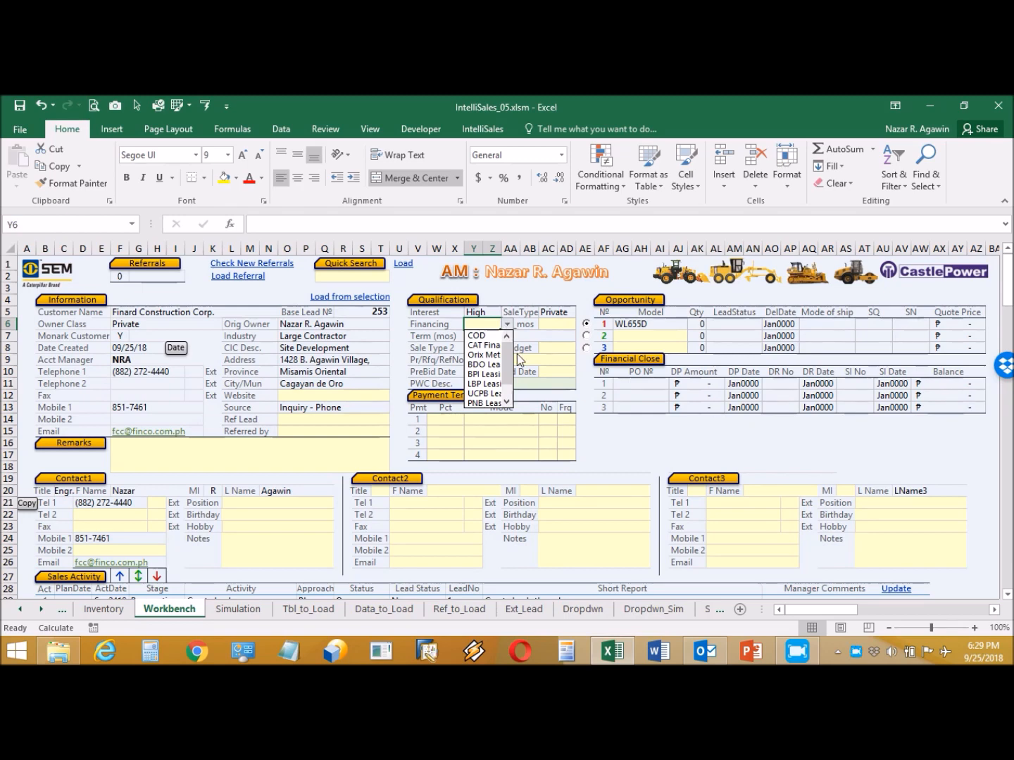
left_click(484, 336)
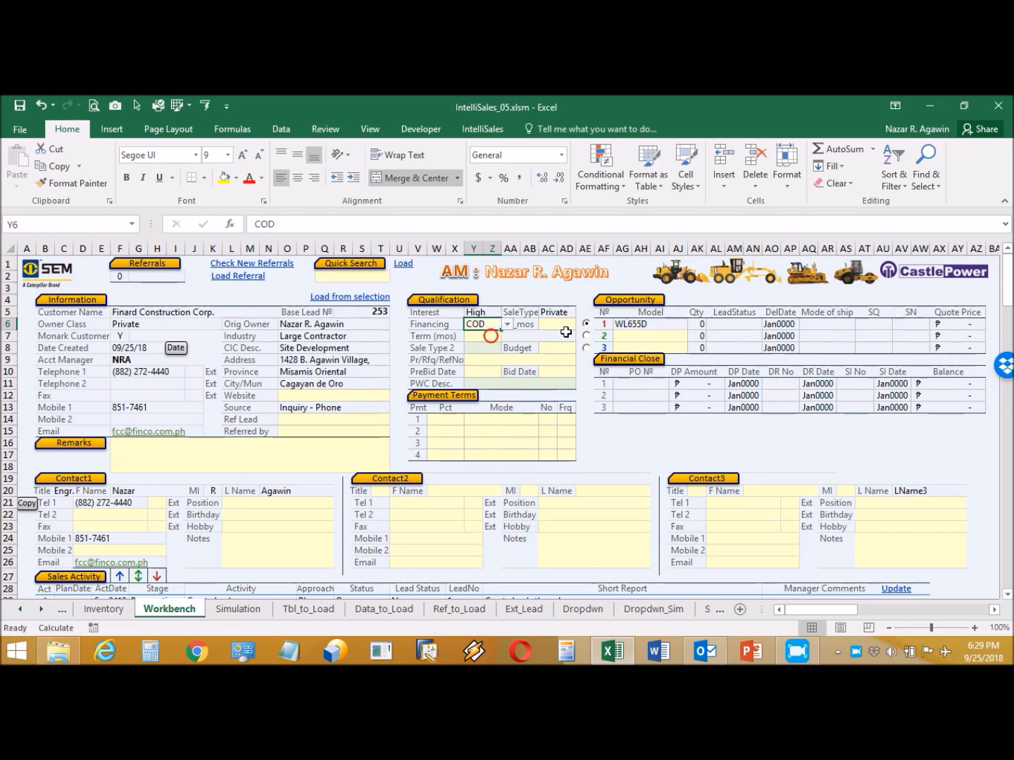
left_click(485, 347)
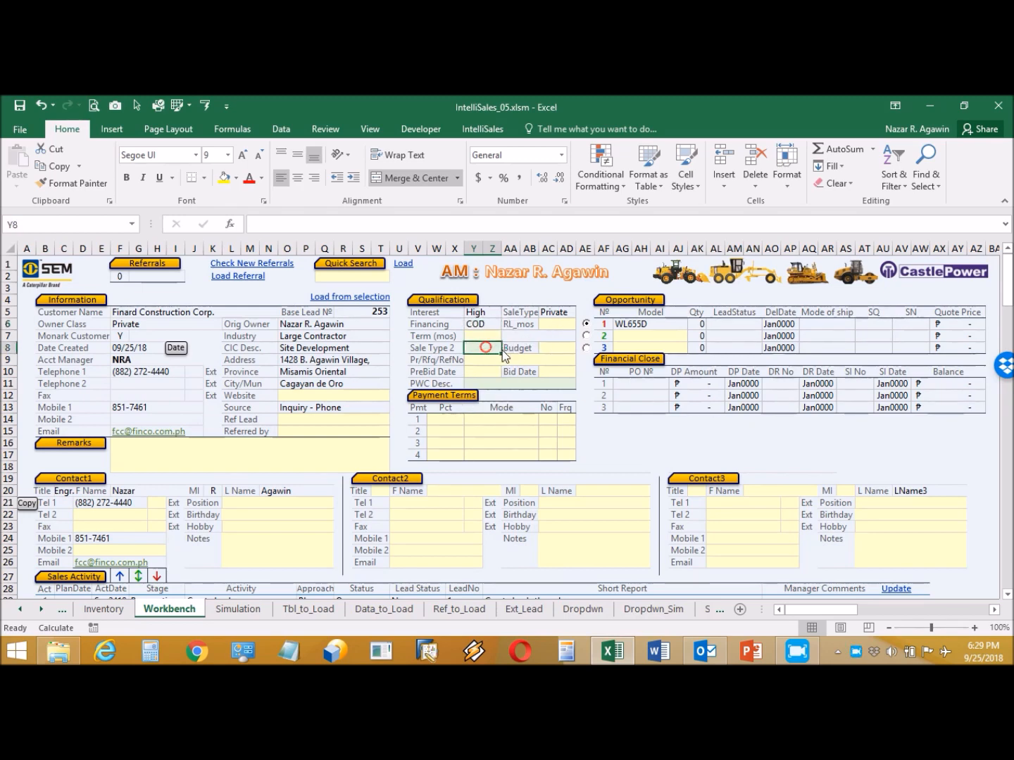
left_click(507, 348)
left_click(482, 357)
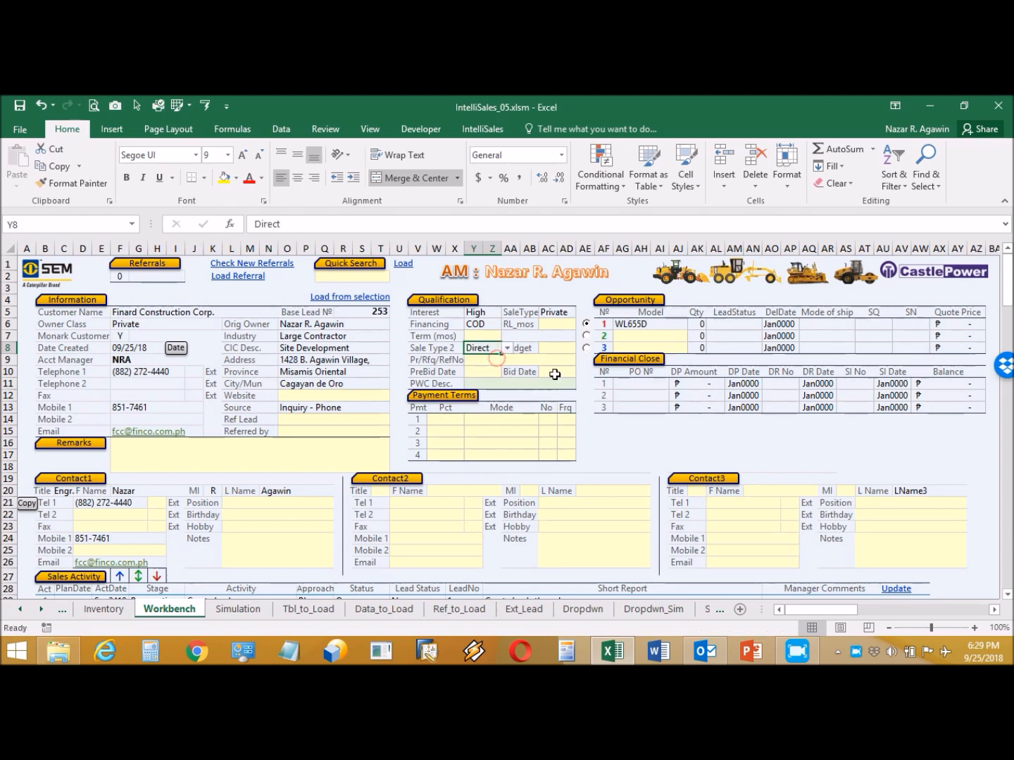
left_click(514, 384)
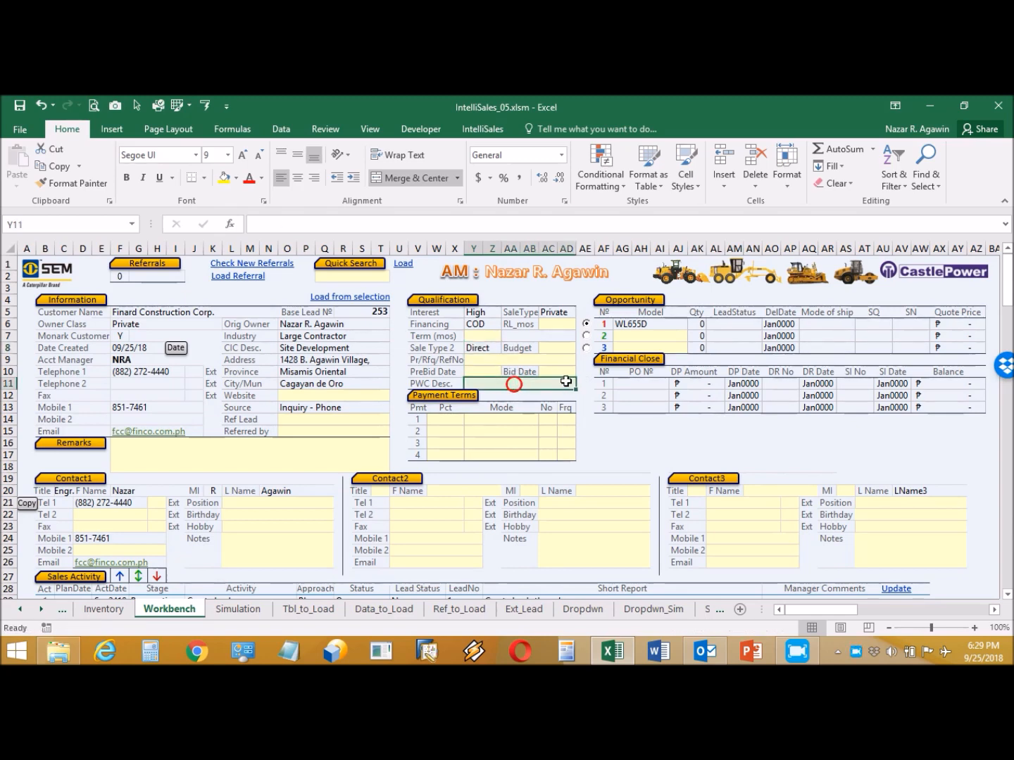
left_click(578, 385)
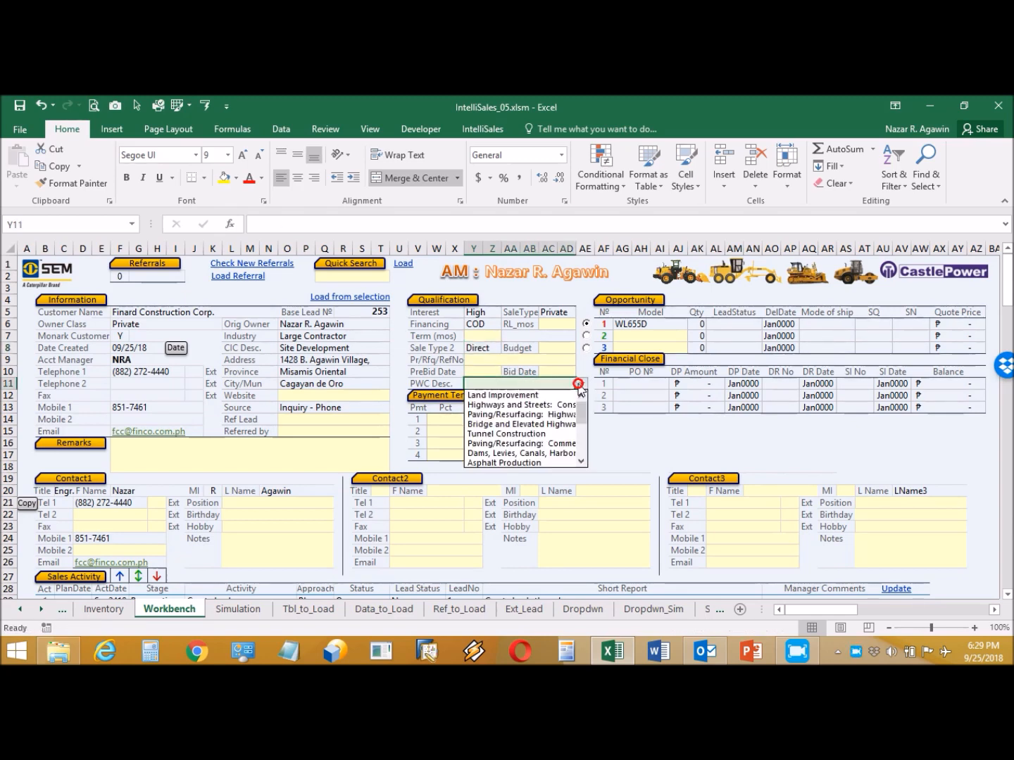
left_click(563, 399)
- Enter the first payment term: 50%, mode D/P, No 1, frequency D
left_click(452, 421)
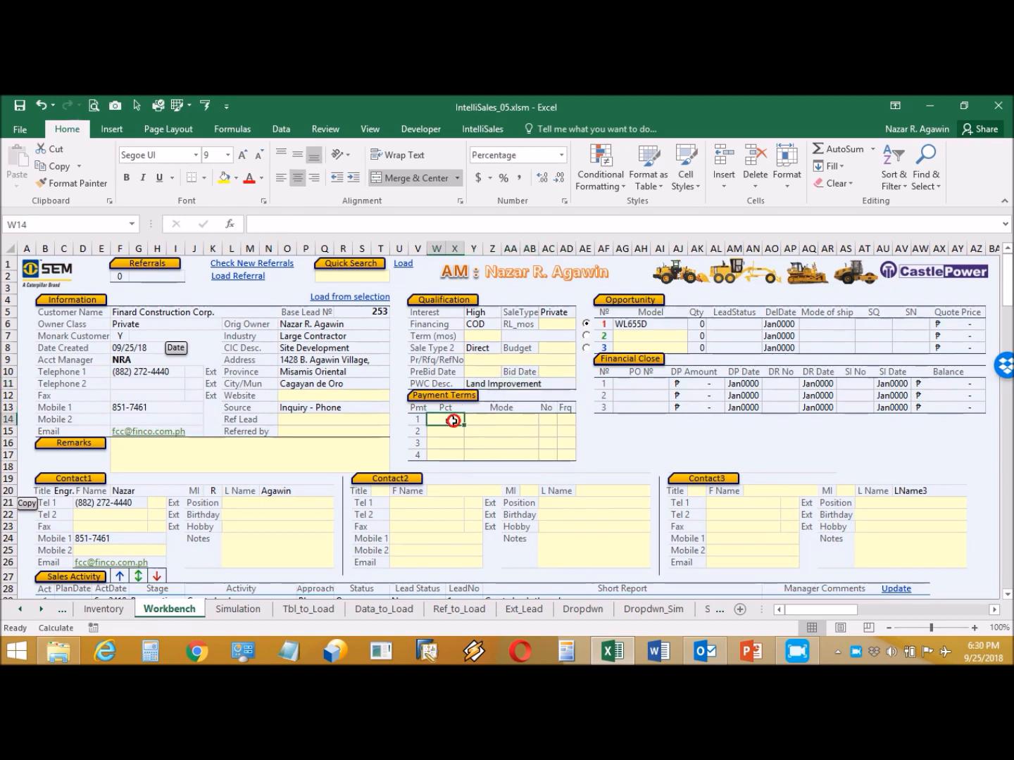
type("50")
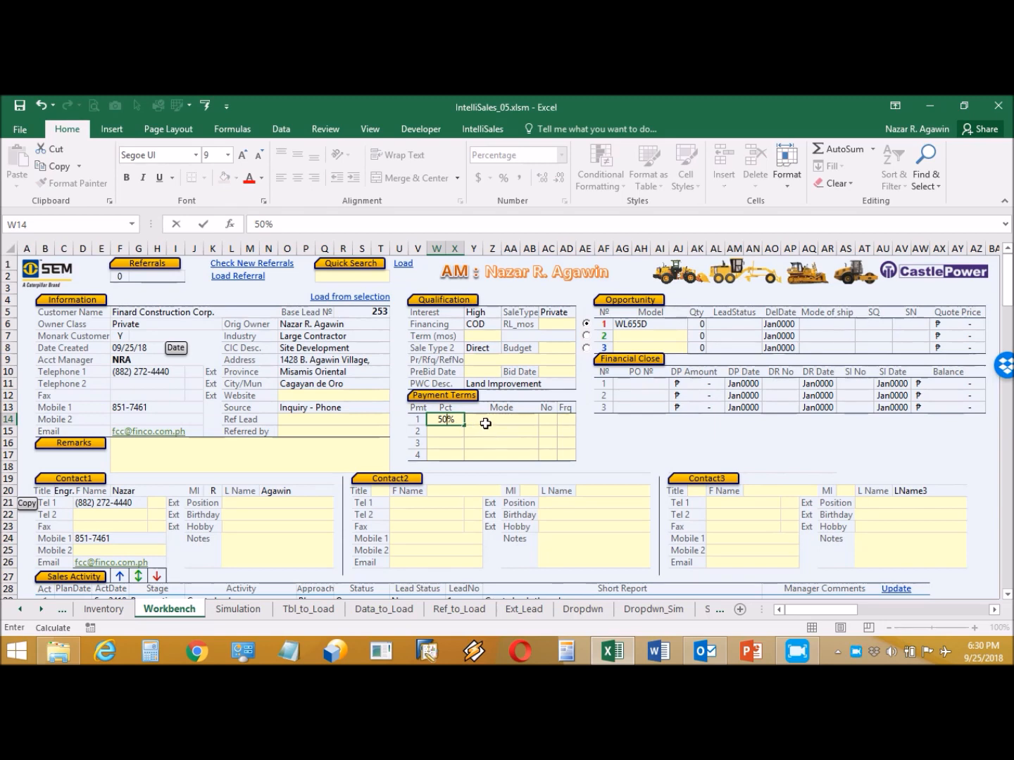
left_click(486, 423)
left_click(543, 418)
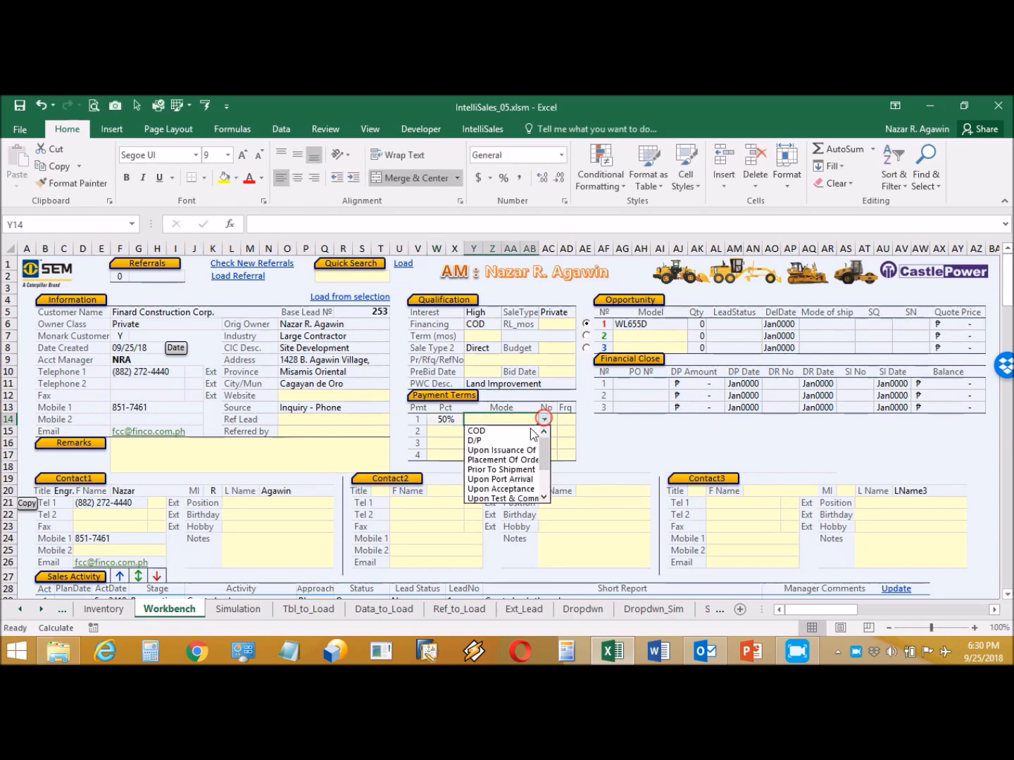
left_click(501, 441)
left_click(556, 419)
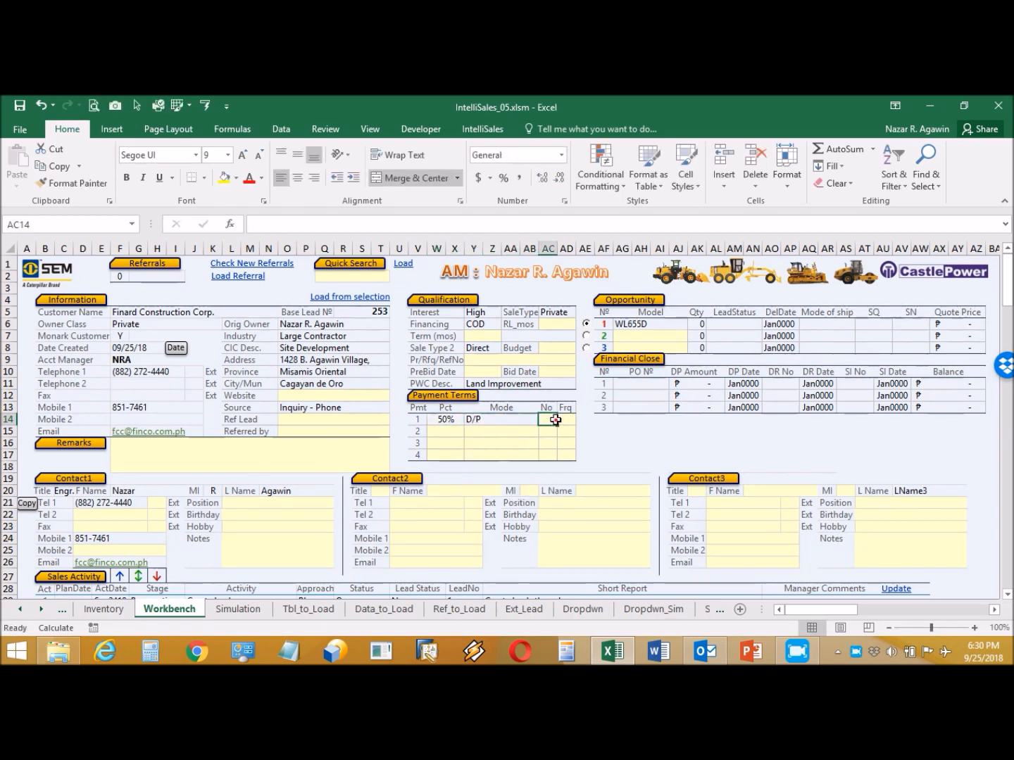
type("1")
left_click(567, 419)
left_click(582, 421)
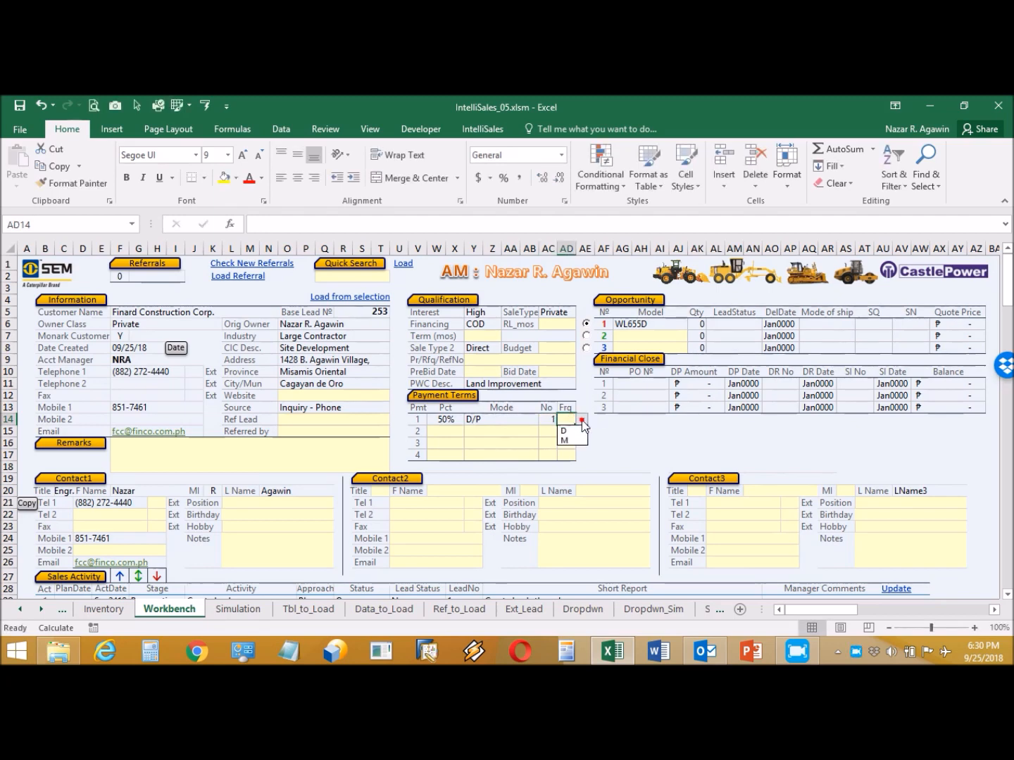
left_click(566, 431)
- Enter the second payment term: 50%, Upon Delivery, No 1, frequency D
left_click(451, 431)
type("50%")
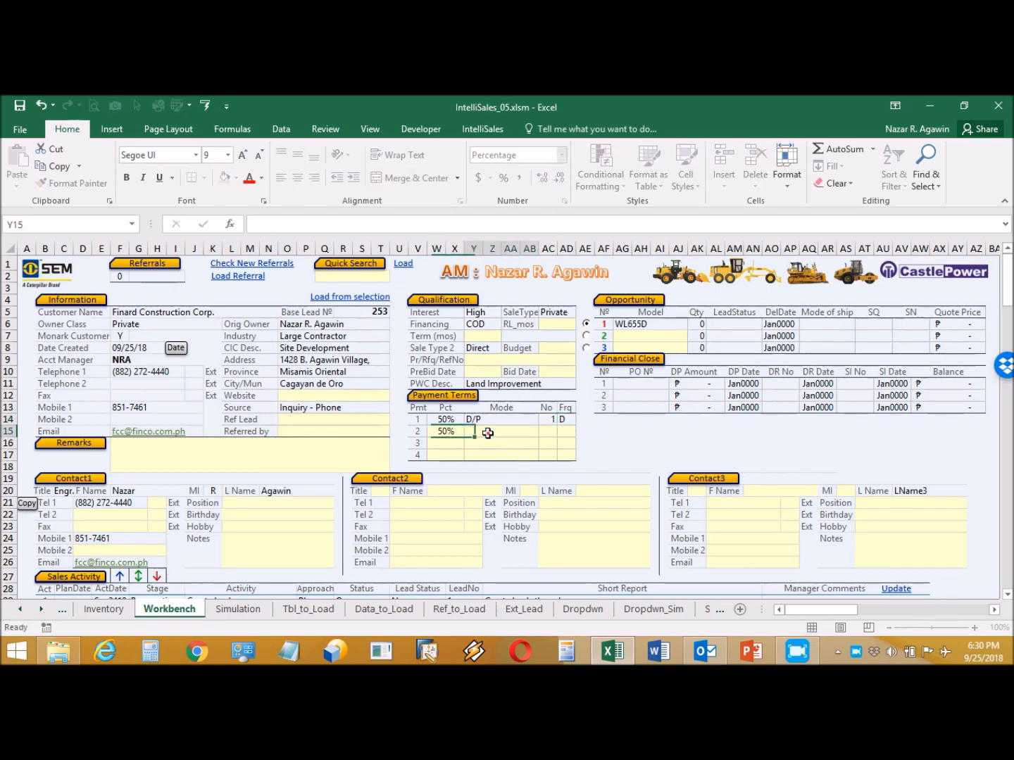
left_click(487, 433)
left_click(544, 431)
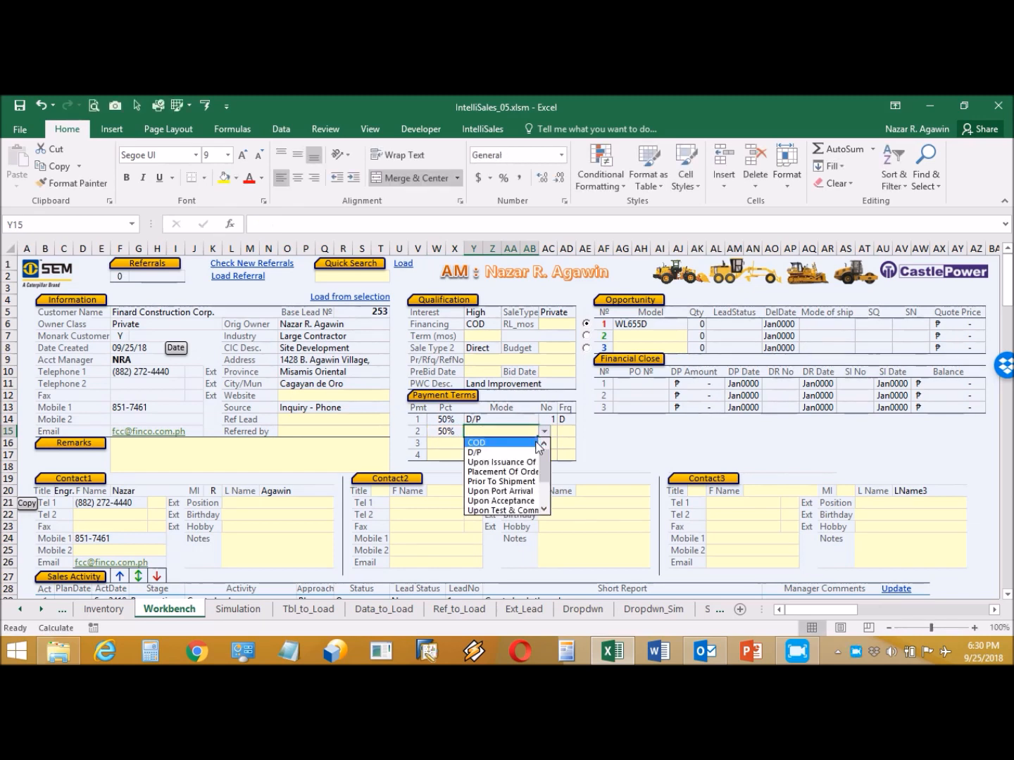
left_click_drag(545, 479, 545, 501)
left_click(513, 472)
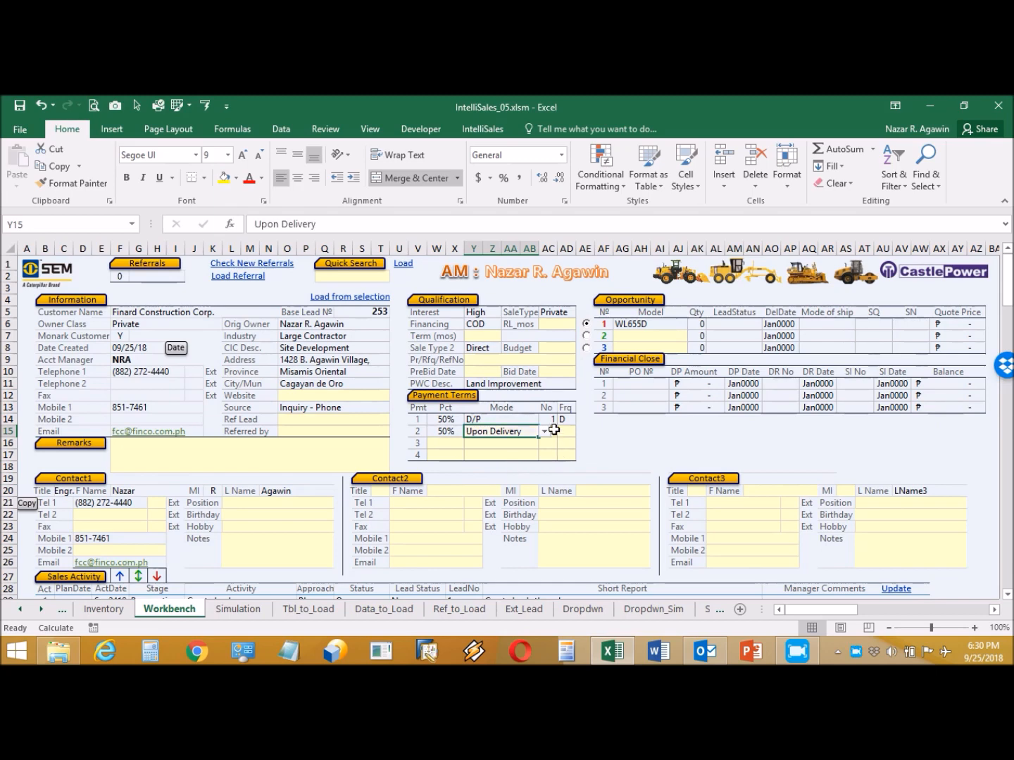
left_click(553, 431)
type("1")
left_click(567, 432)
left_click(582, 431)
left_click(572, 441)
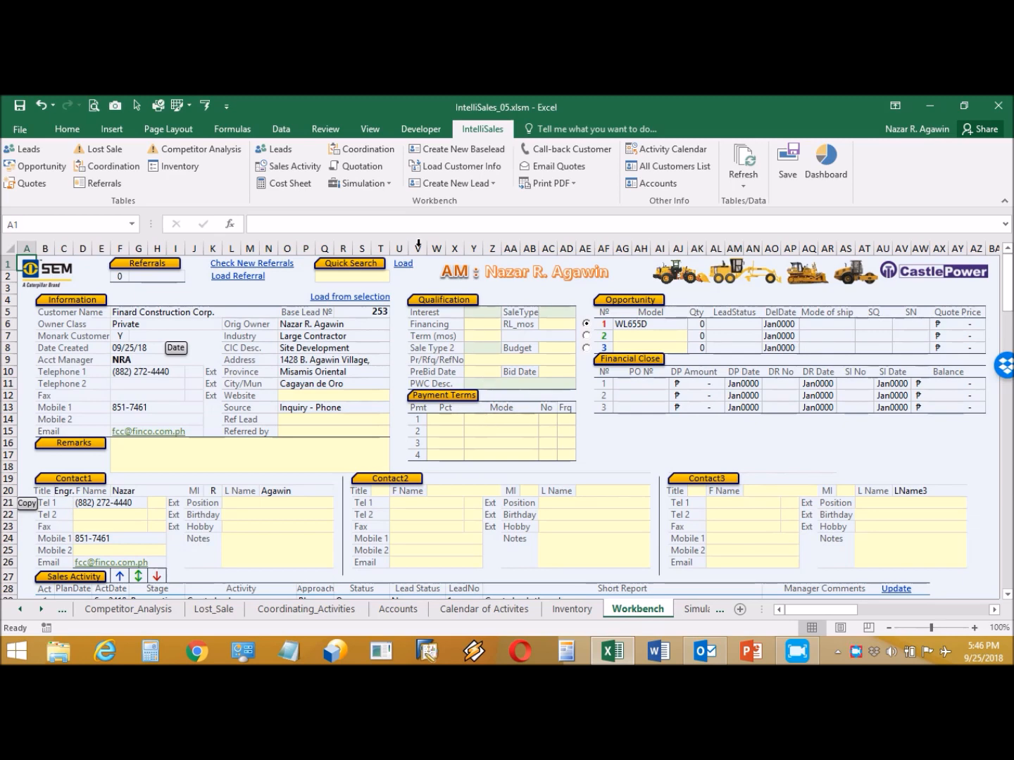
- Add sales activity 5 dated 9/26 with stage Closing, then return to the form's top
left_click(297, 169)
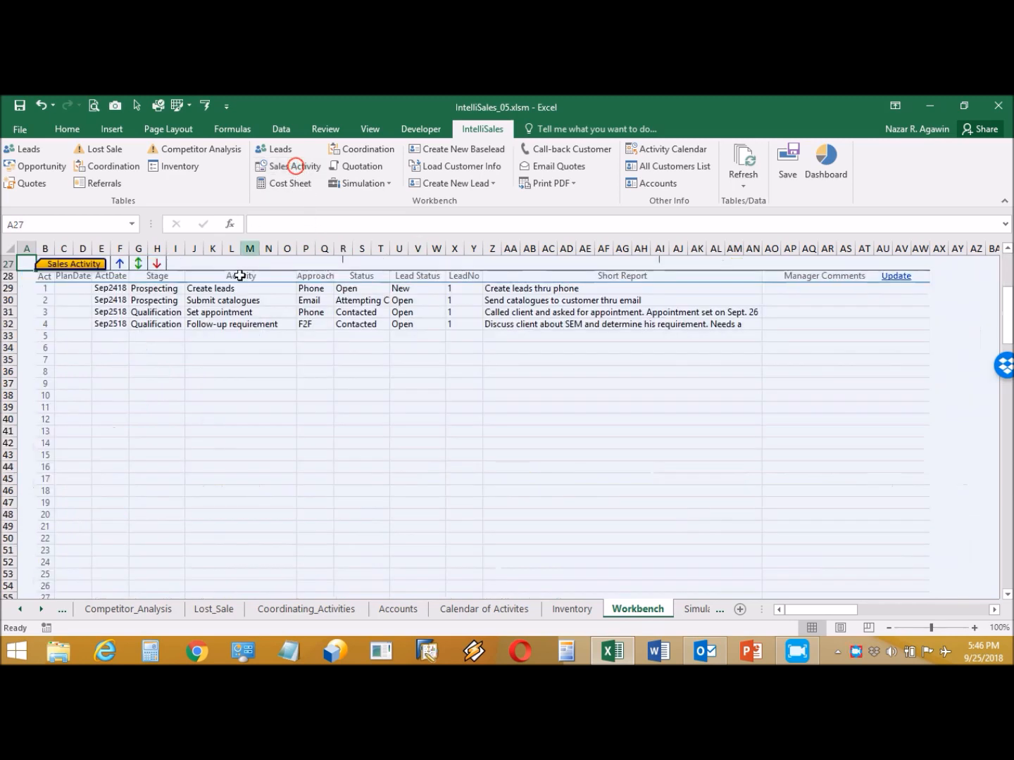
left_click(118, 333)
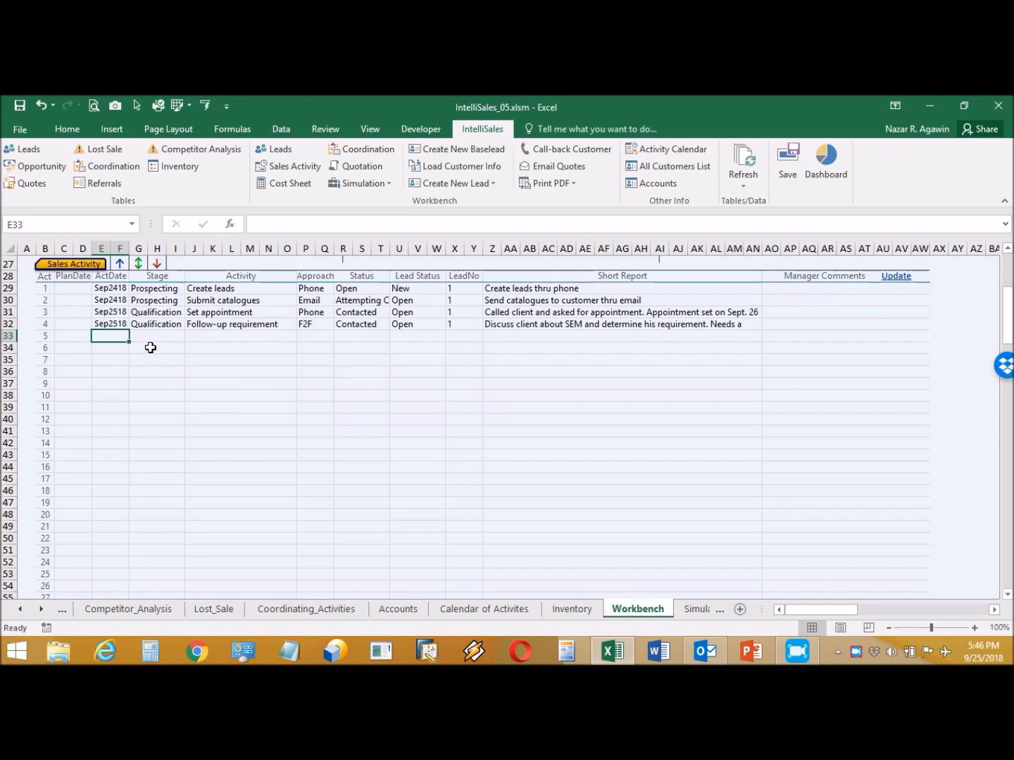
type("9")
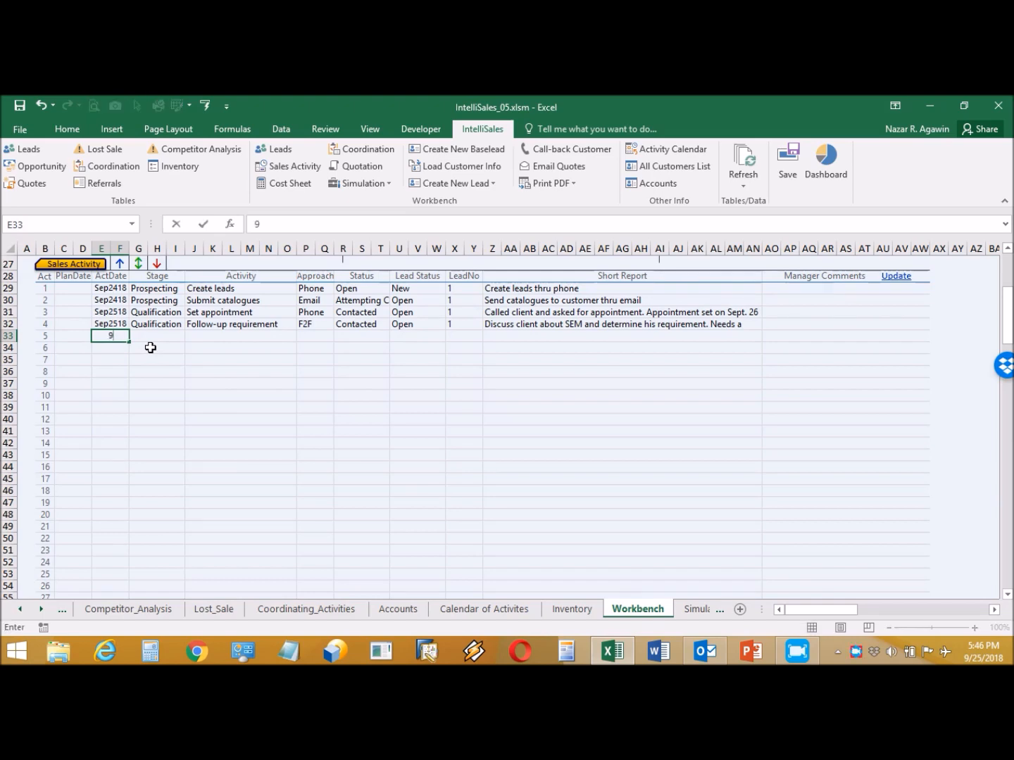
type("/26")
left_click(157, 336)
left_click(191, 335)
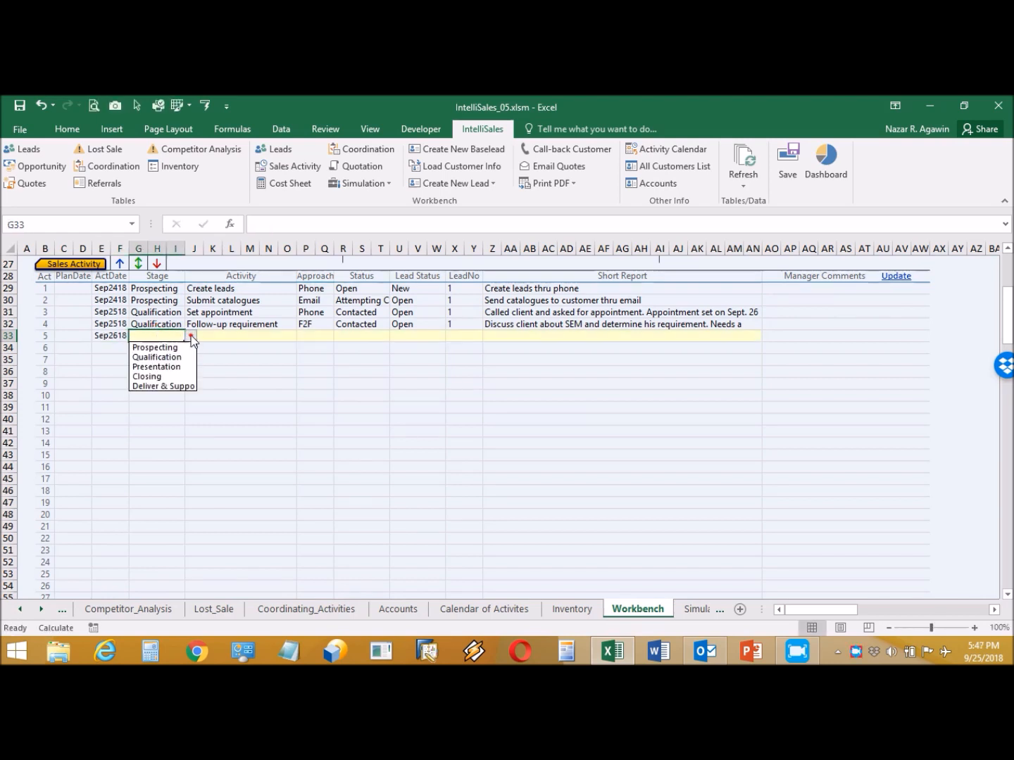
left_click(176, 376)
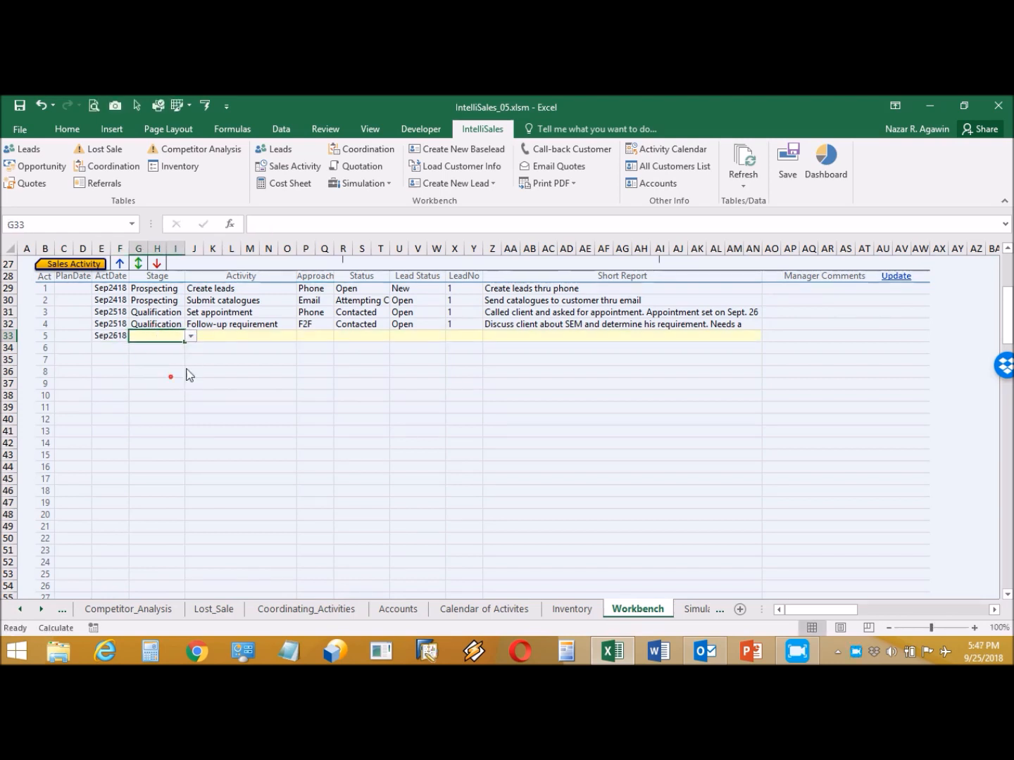
left_click(255, 338)
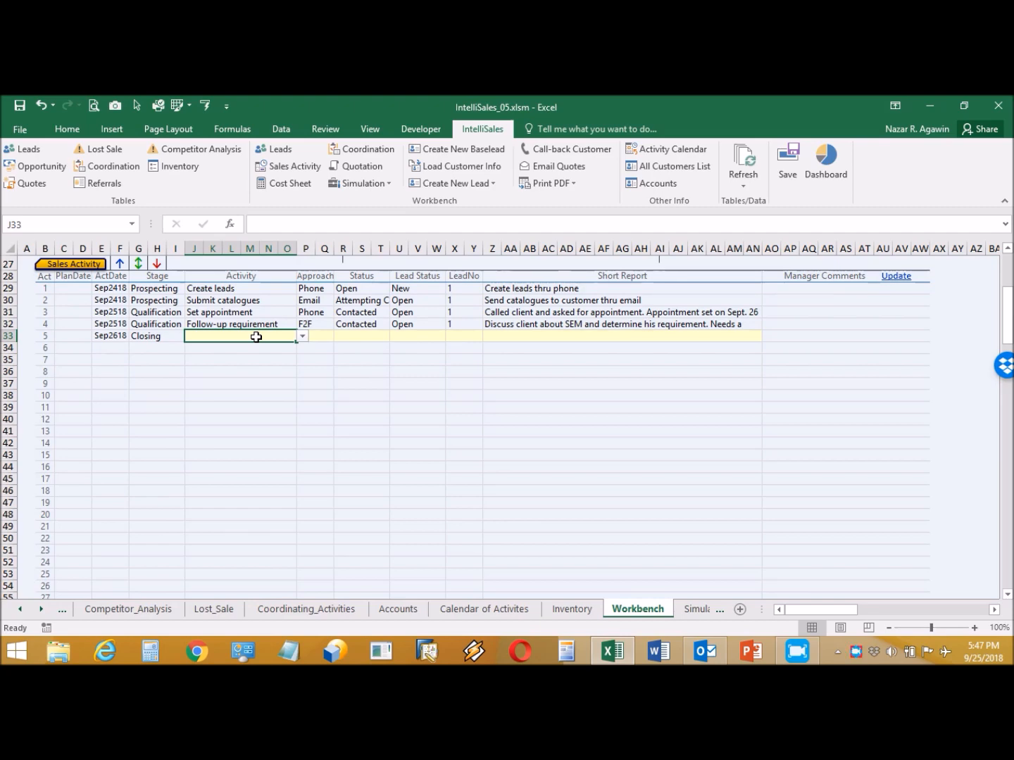
key("ctrl+Home")
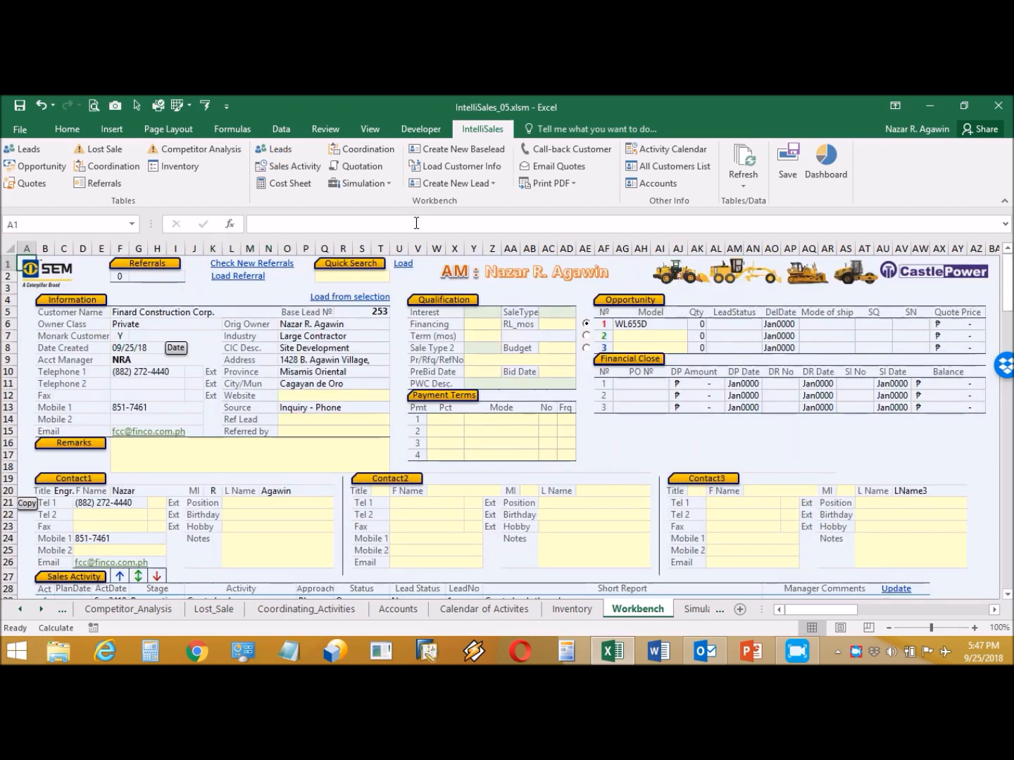
- On the Cost Sheet, type the customer's full street address into the Delivery address field
left_click(296, 184)
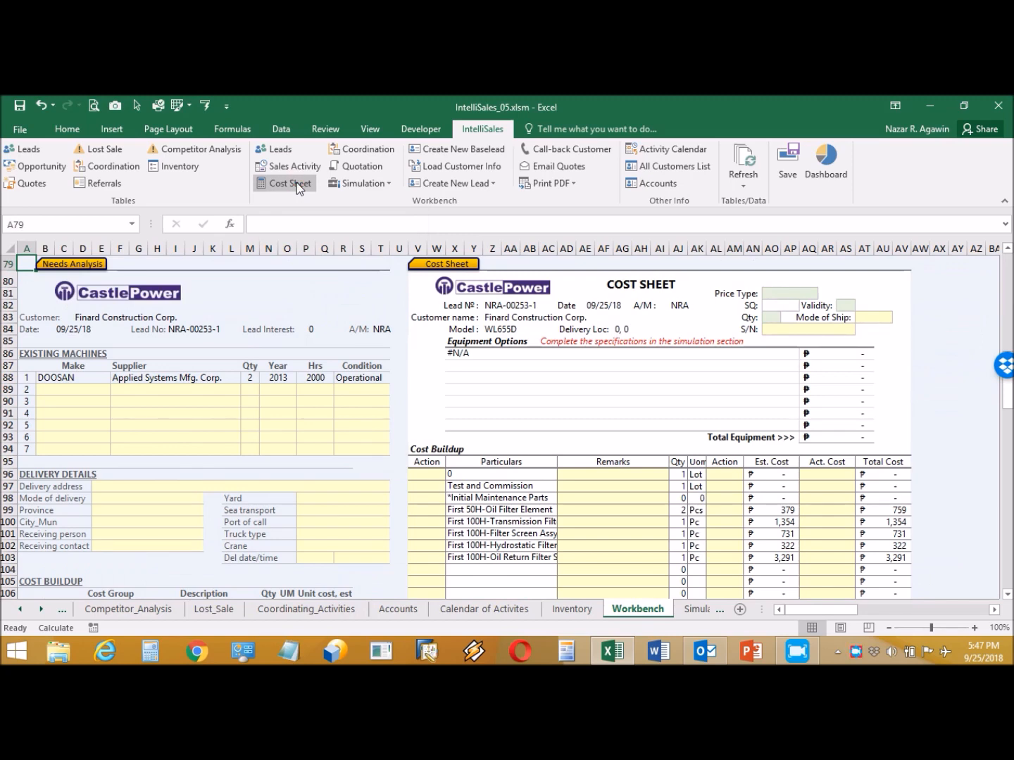
left_click(176, 483)
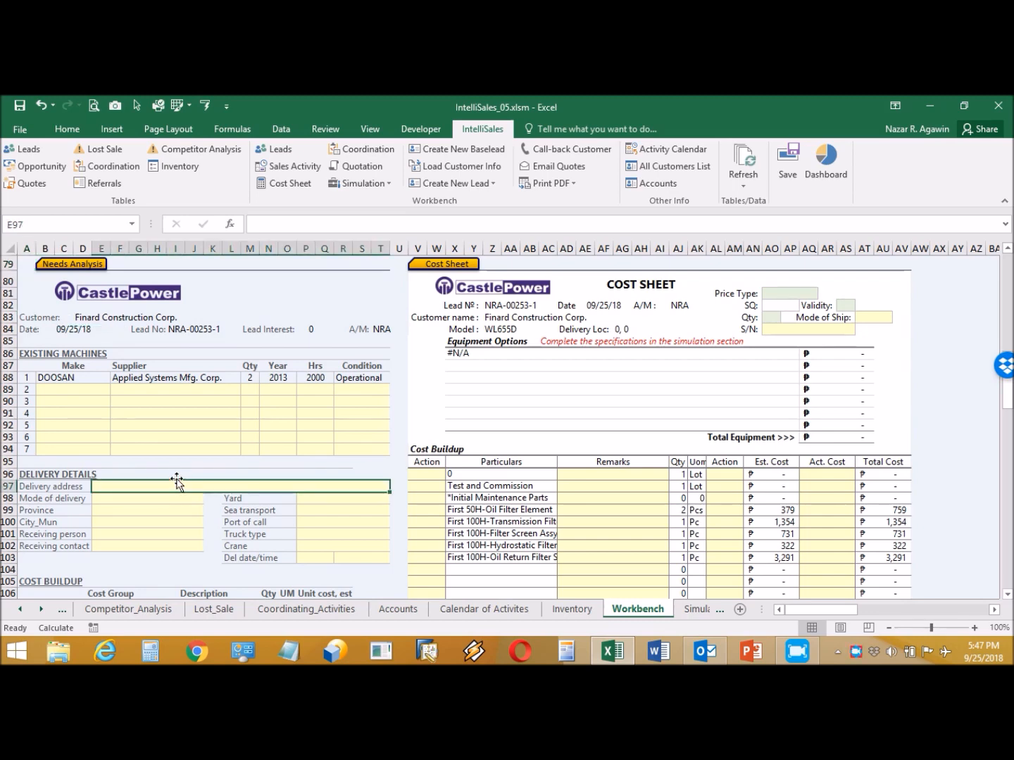
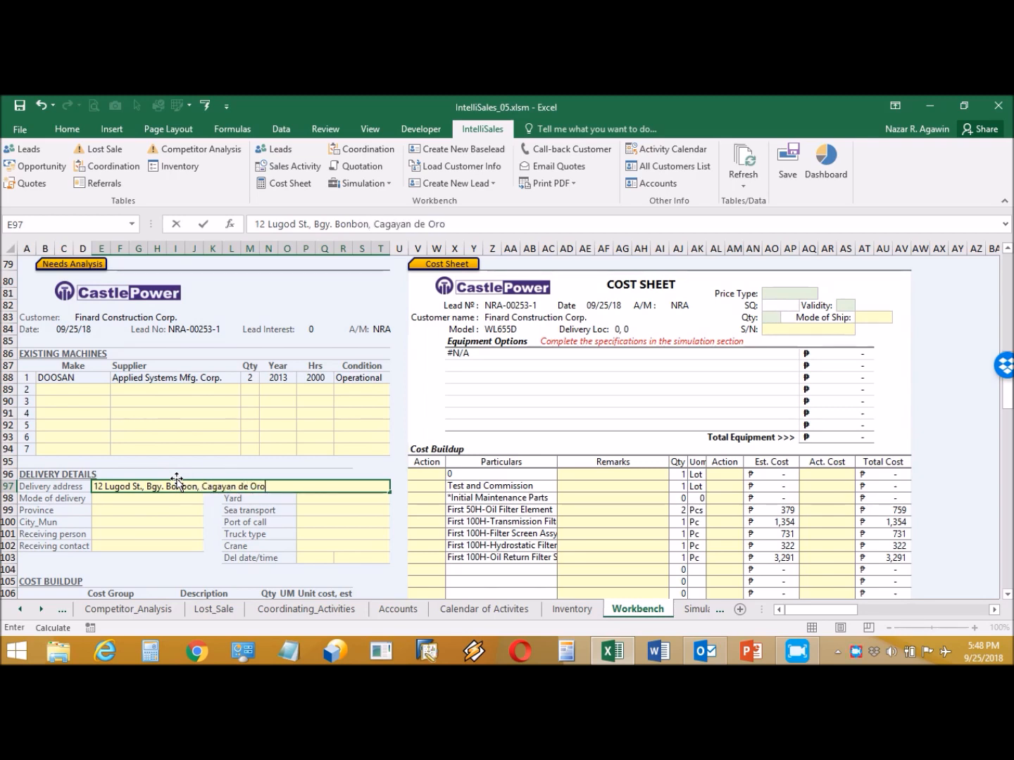
- Set delivery mode to In-house Delivery, province Misamis Oriental and city Cagayan de Oro
left_click(178, 499)
left_click(209, 498)
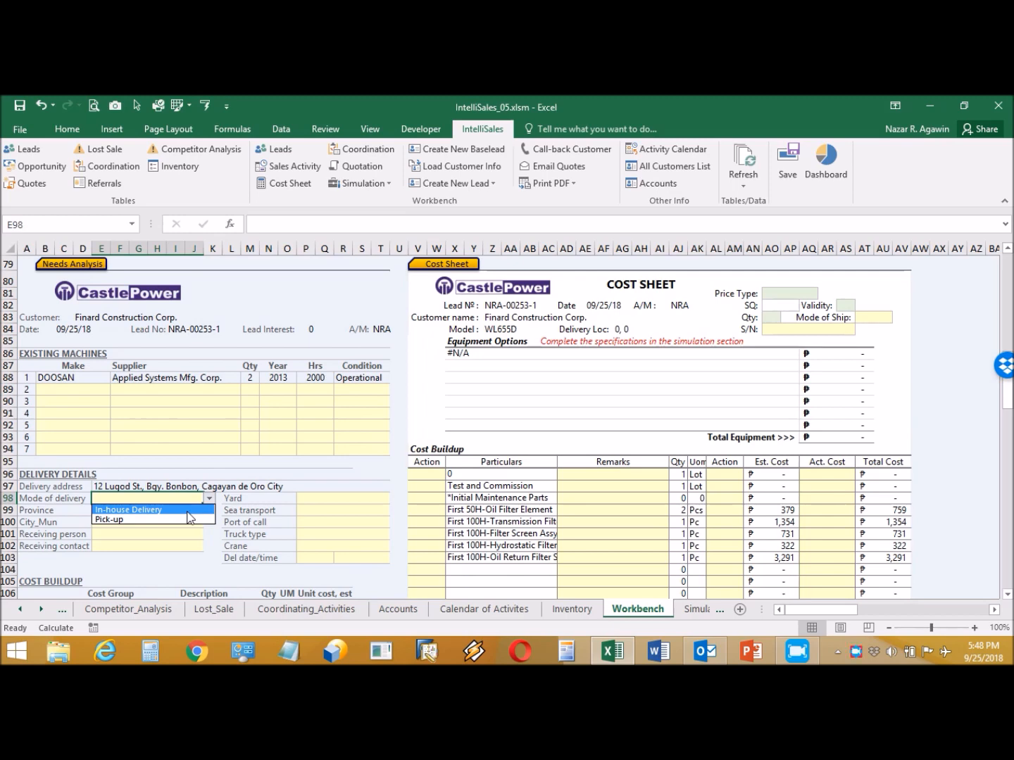
left_click(188, 510)
key("Return")
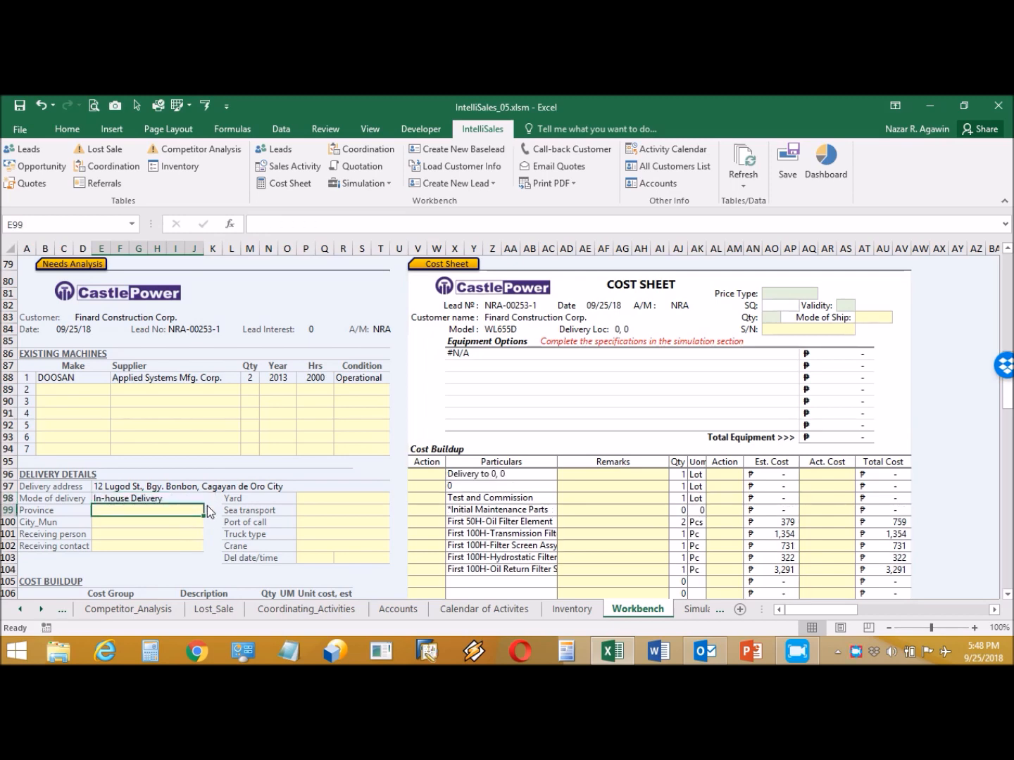
left_click(209, 510)
left_click(209, 570)
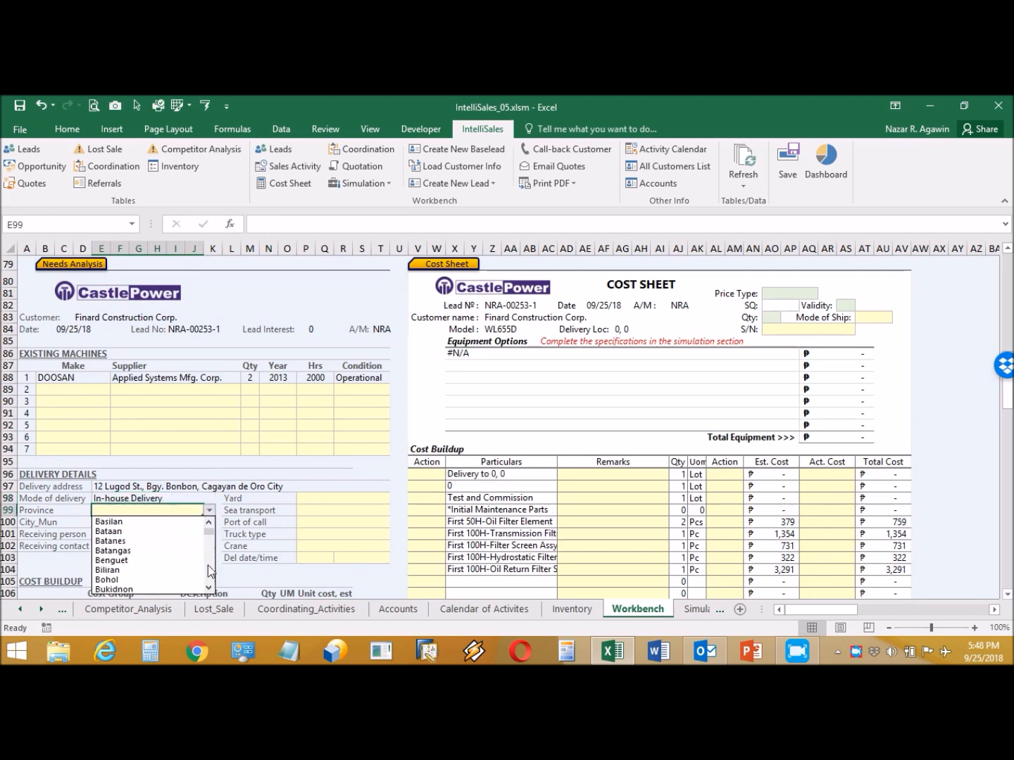
left_click(209, 567)
left_click(174, 533)
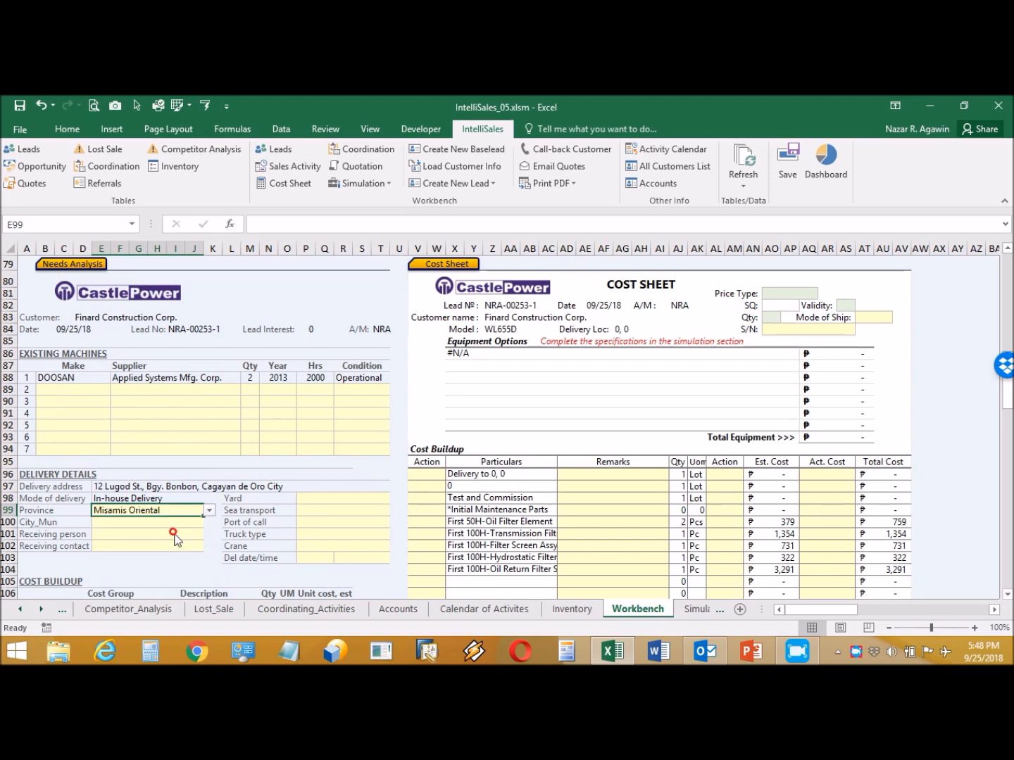
left_click(199, 523)
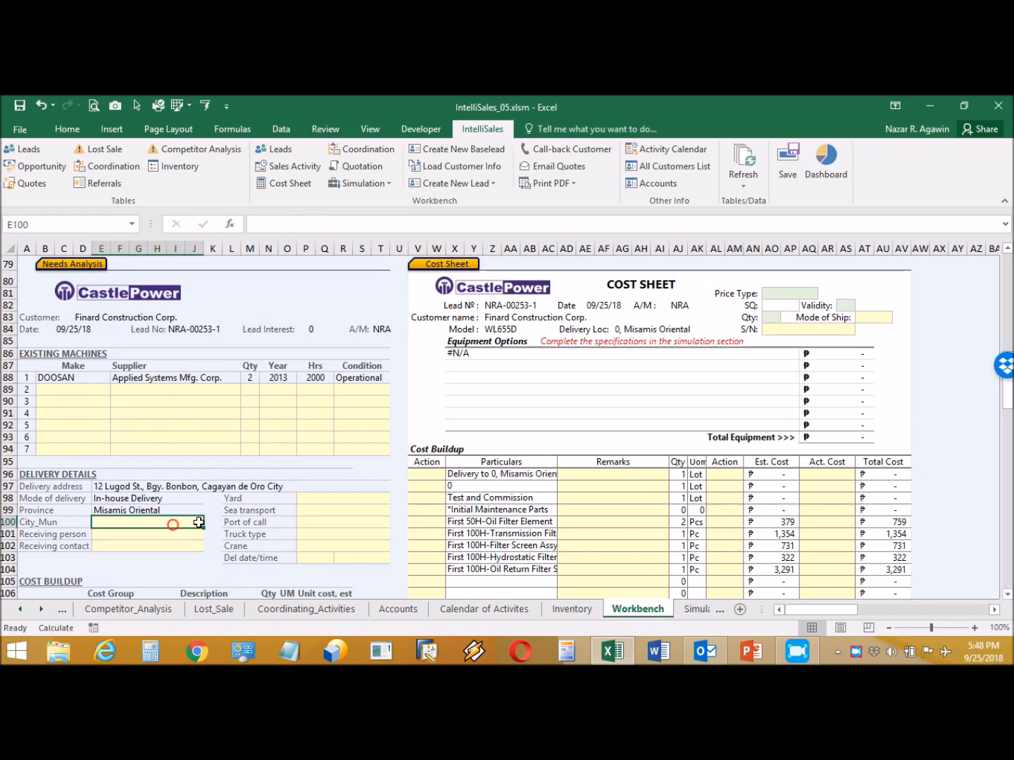
left_click(209, 523)
left_click(184, 572)
- Enter the receiving person's name and contact number
left_click(181, 531)
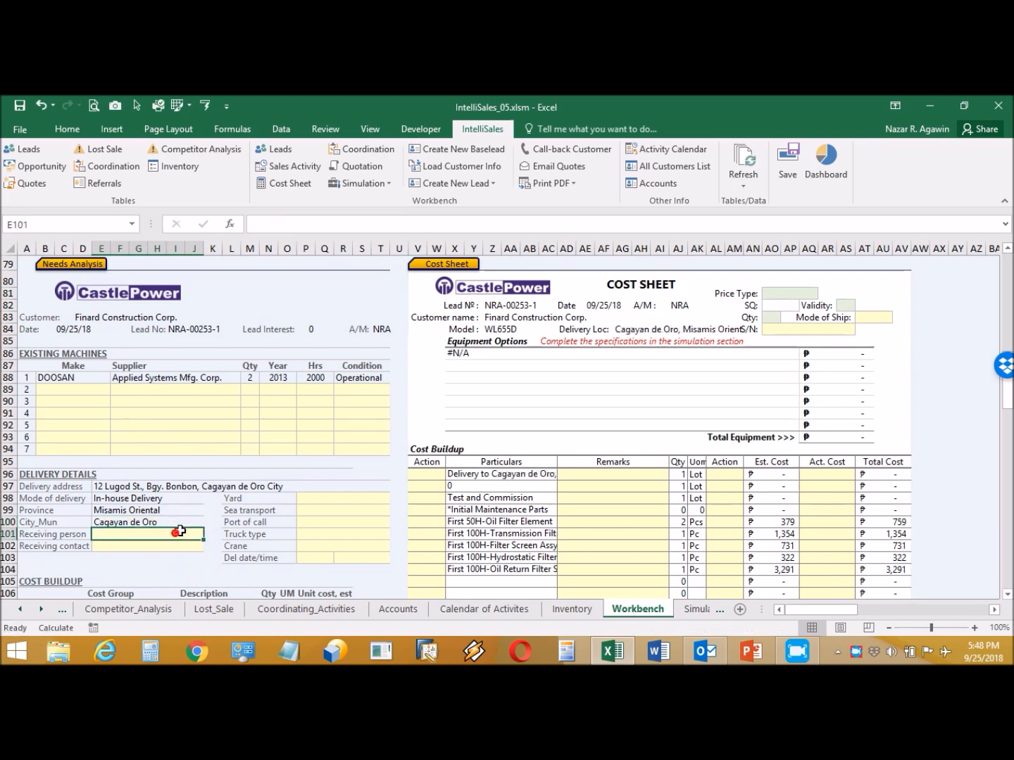
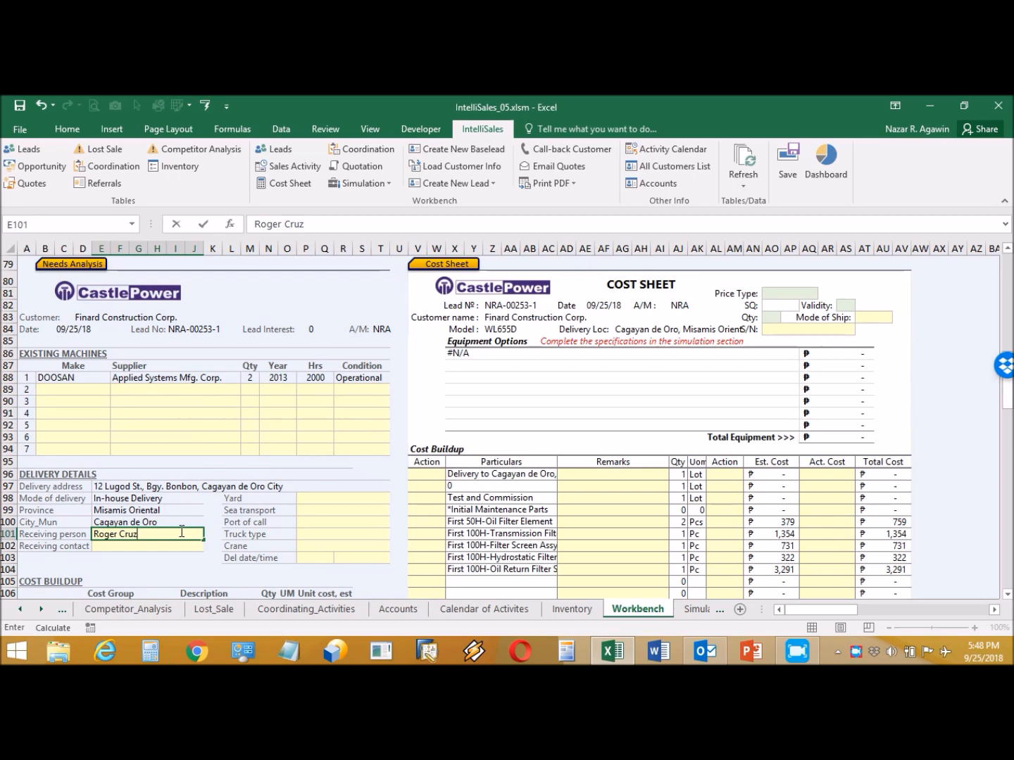
left_click(178, 540)
left_click(178, 545)
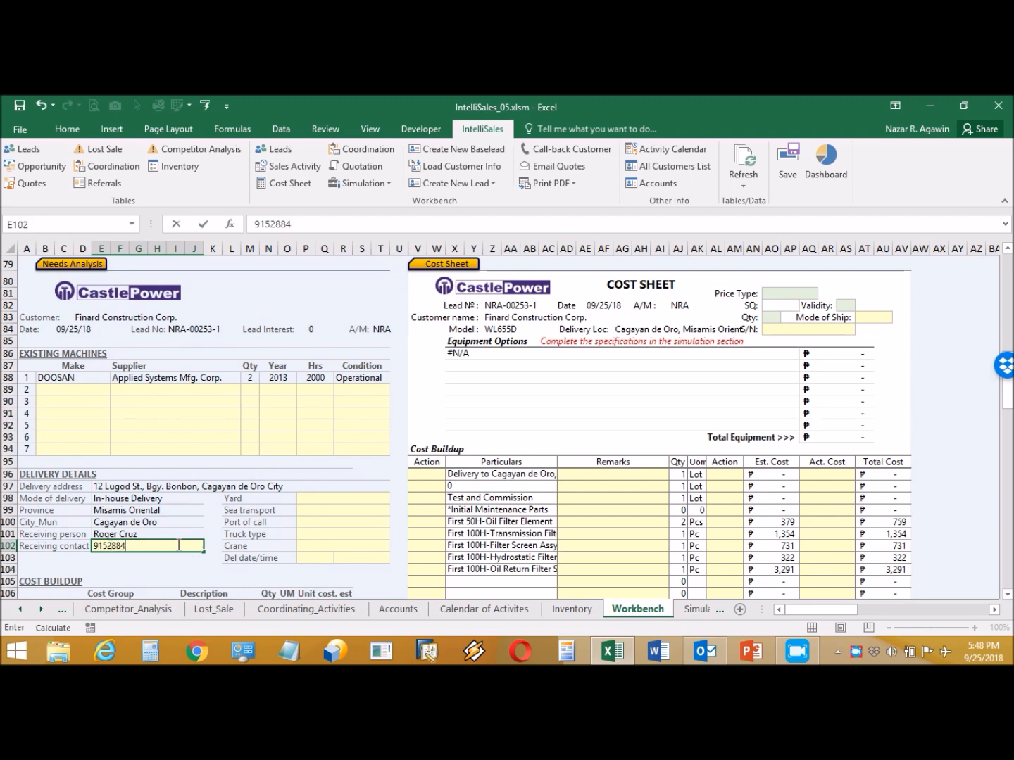
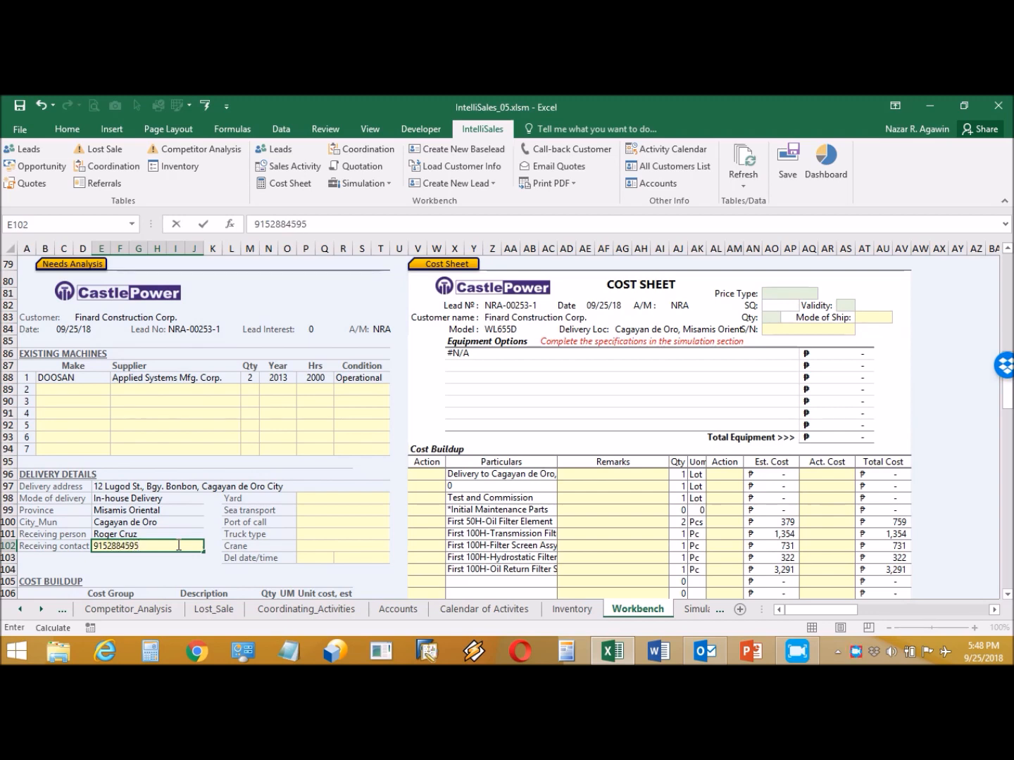
- Set Yard to CDO, and Sea transport and Port of call to None
left_click(335, 500)
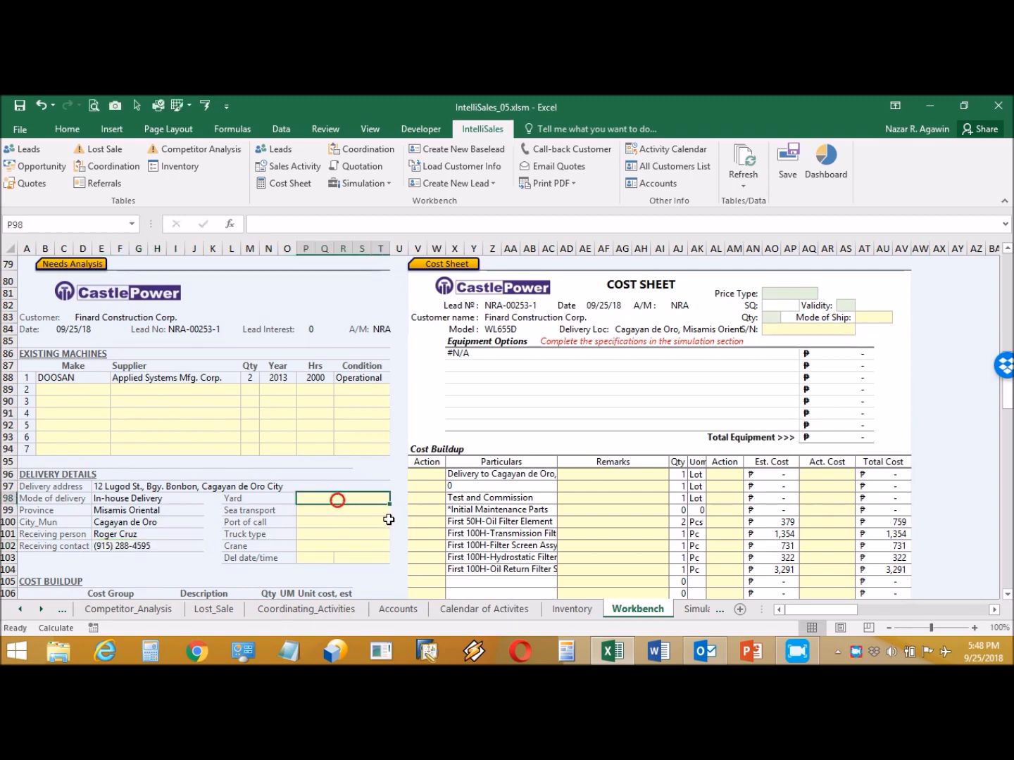
left_click(395, 498)
left_click(361, 525)
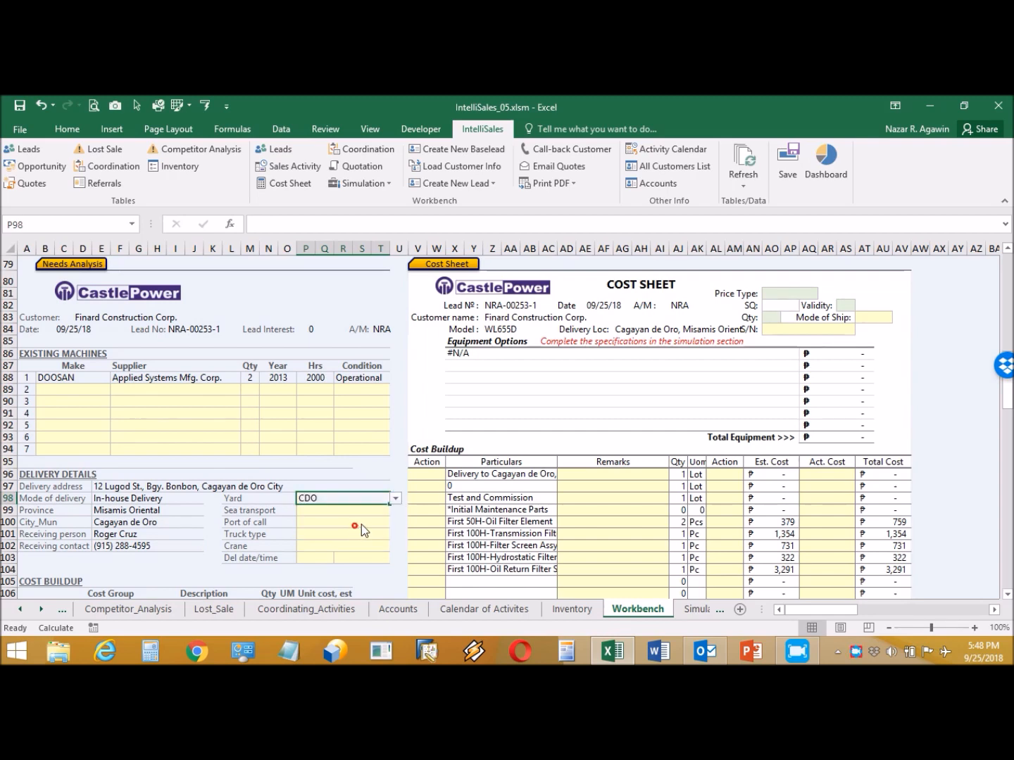
left_click(362, 510)
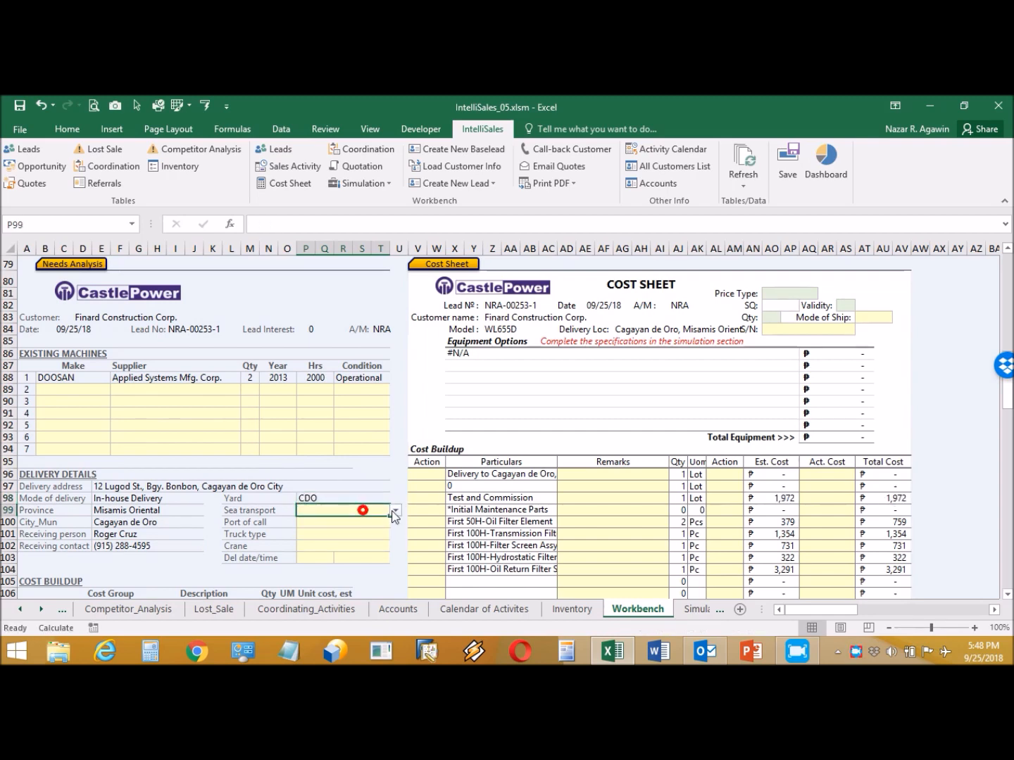
left_click(394, 511)
left_click(371, 522)
left_click(369, 521)
left_click(396, 522)
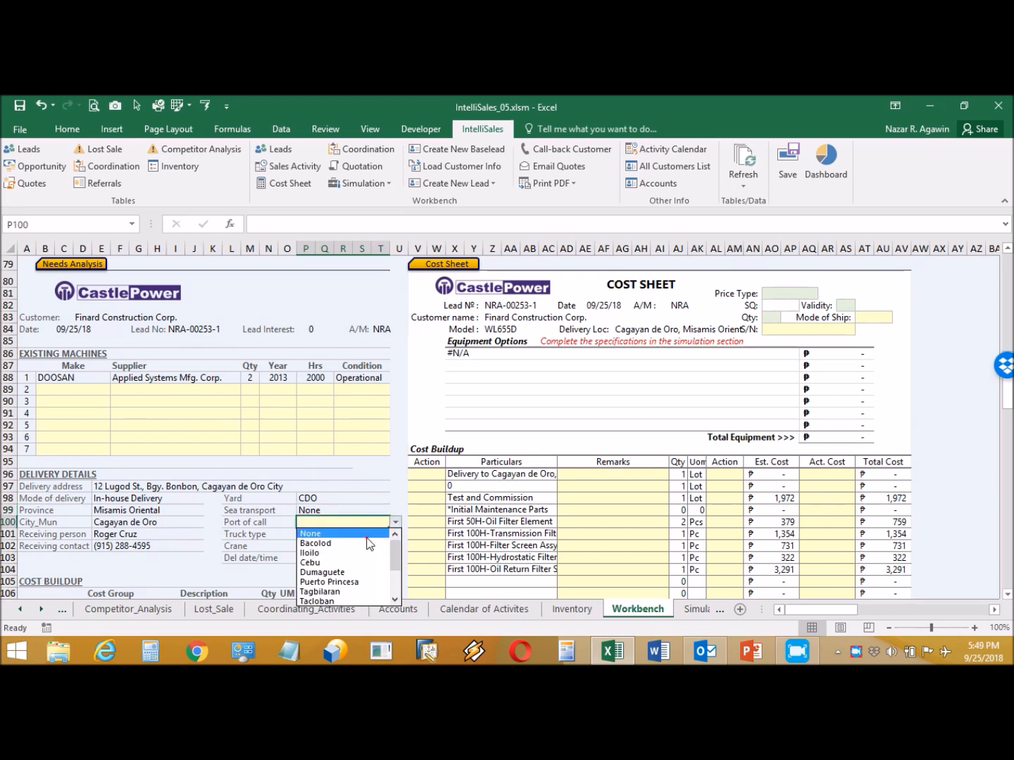
left_click(367, 535)
- Set truck type Flatbed, crane None, and delivery on 10/01 at 12:00 PM
left_click(369, 535)
left_click(394, 534)
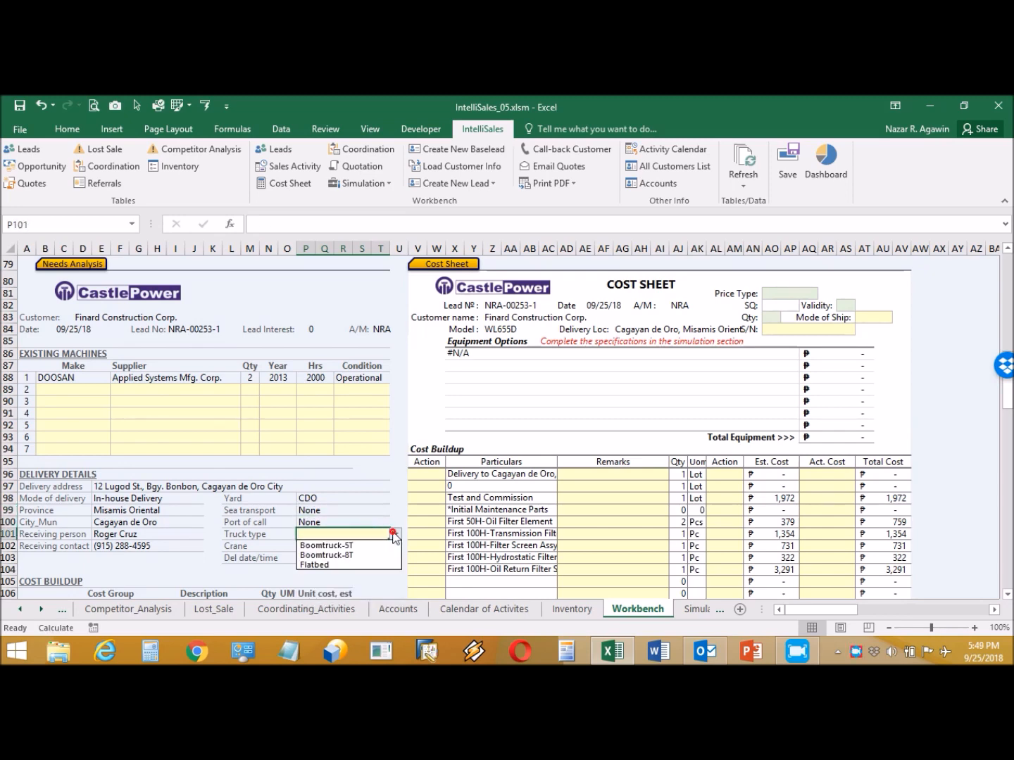
left_click(366, 565)
left_click(380, 546)
left_click(394, 545)
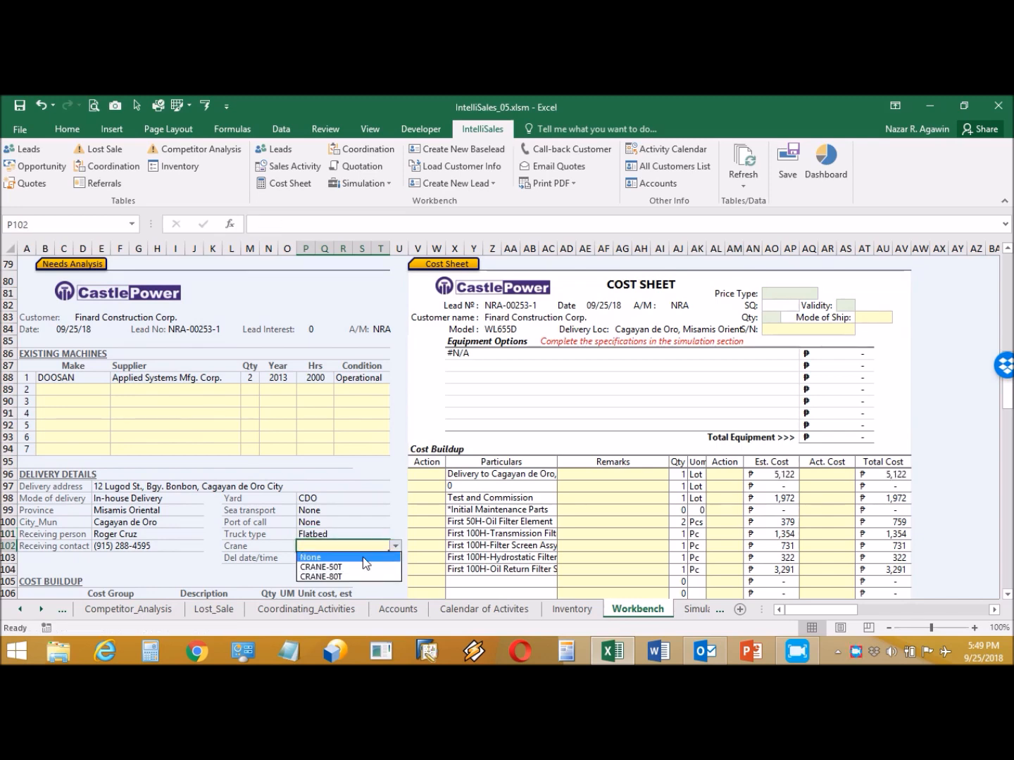
left_click(362, 557)
left_click(322, 557)
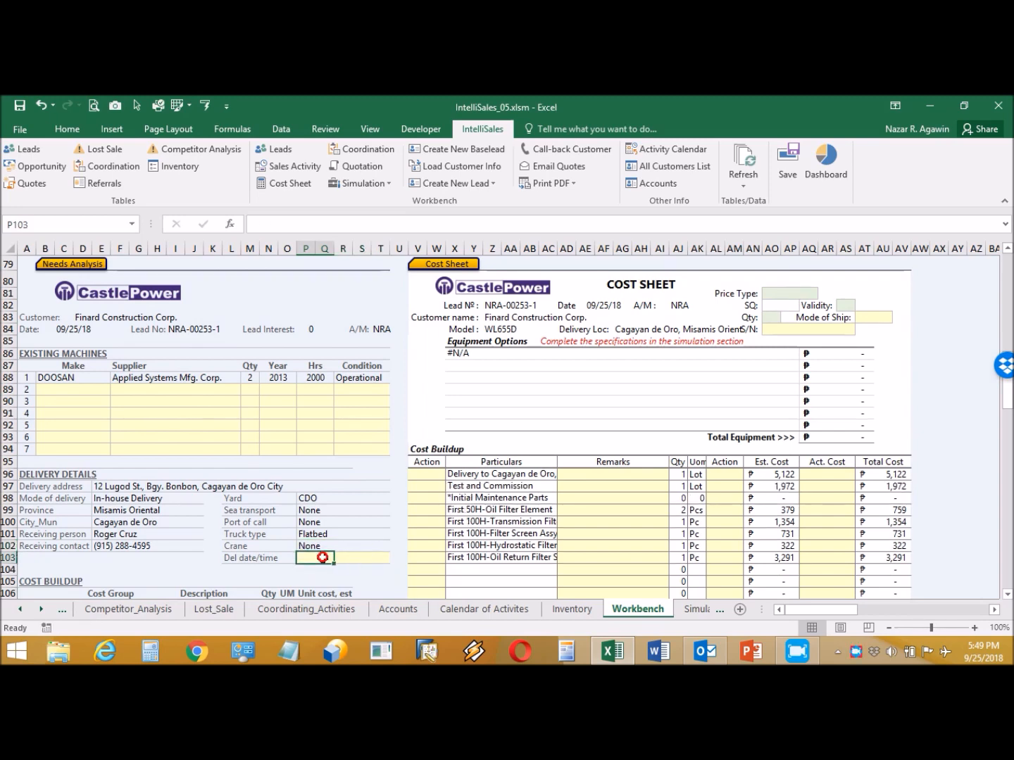
type("10")
type("/01")
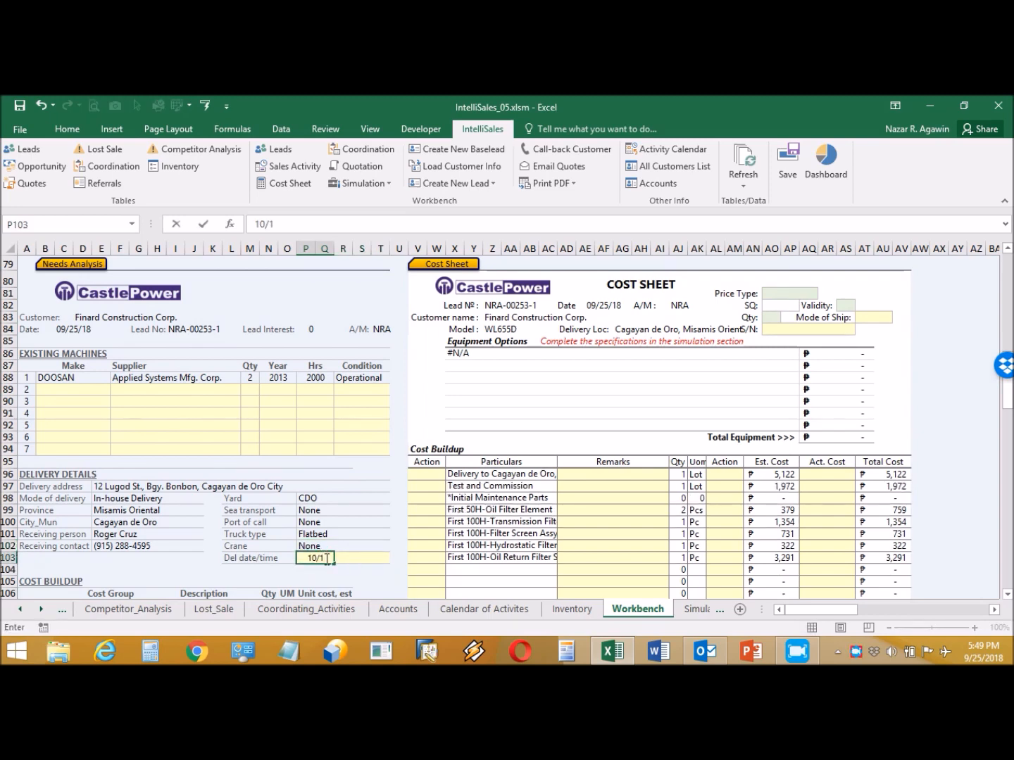
left_click(359, 558)
type("12")
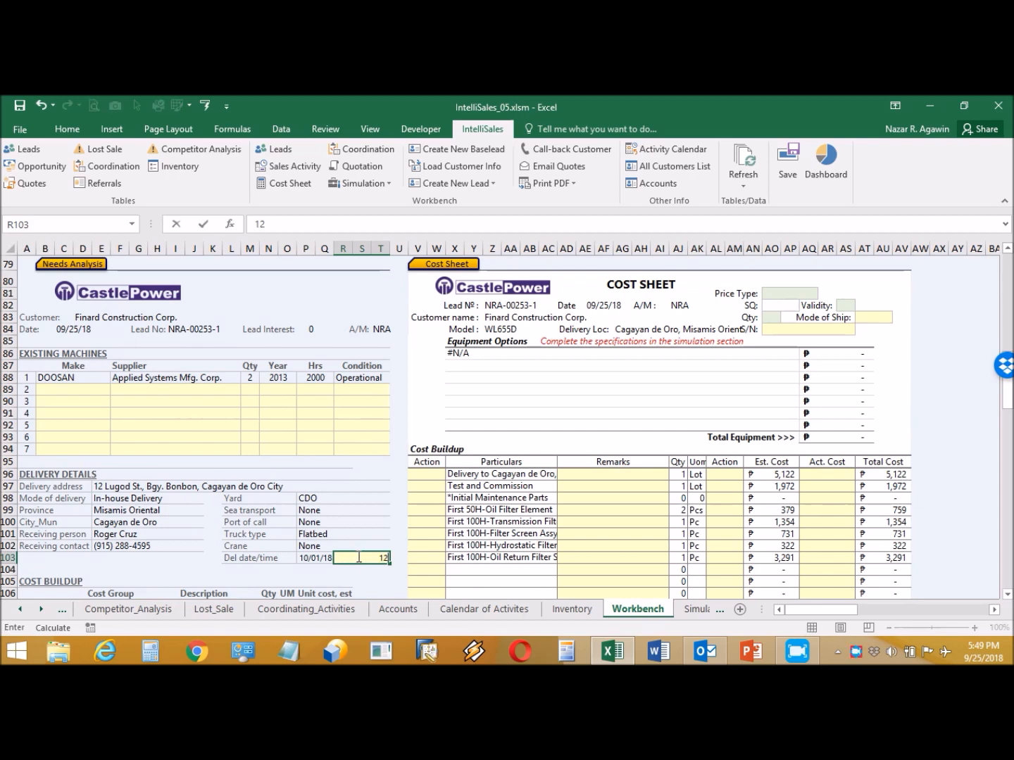
type(" pm")
key("Return")
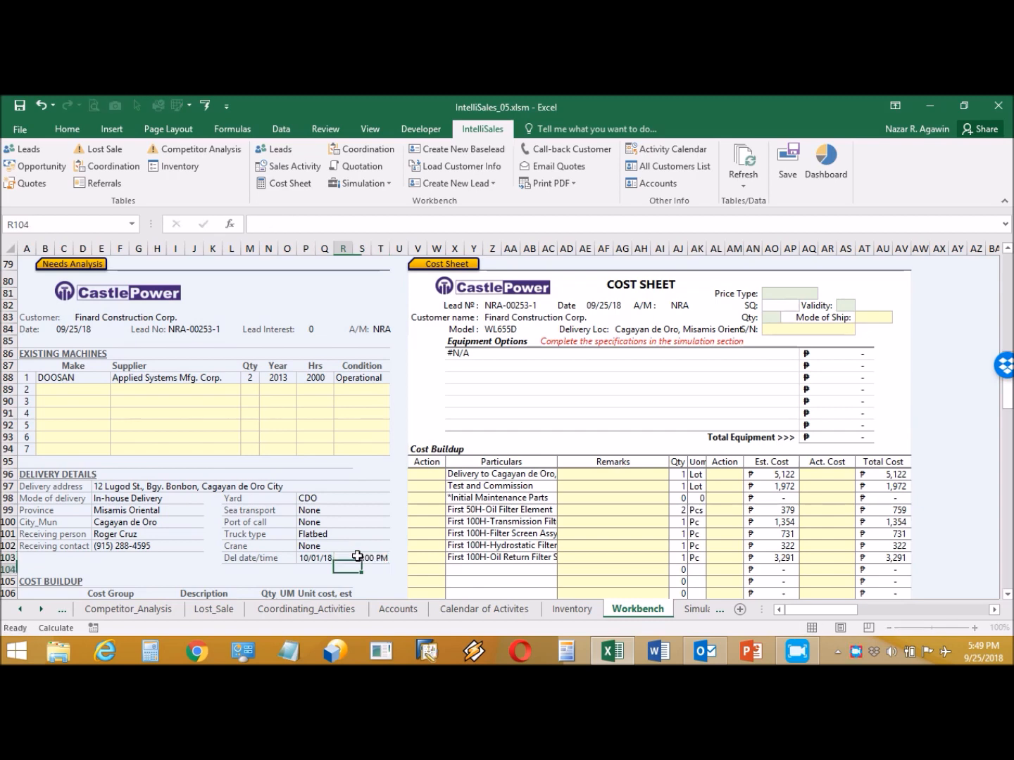
scroll(301, 566, "down", 4)
scroll(299, 570, "down", 1)
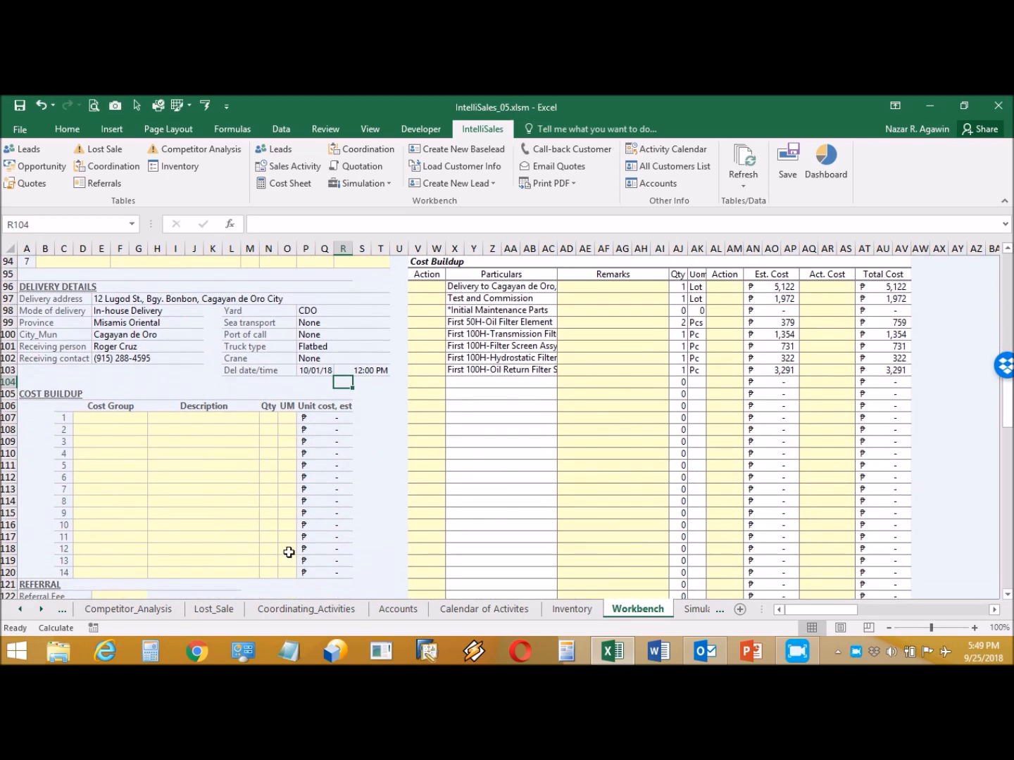
- Set the first Cost Buildup row's Cost Group in D107 to Product Support
left_click(127, 419)
left_click(152, 418)
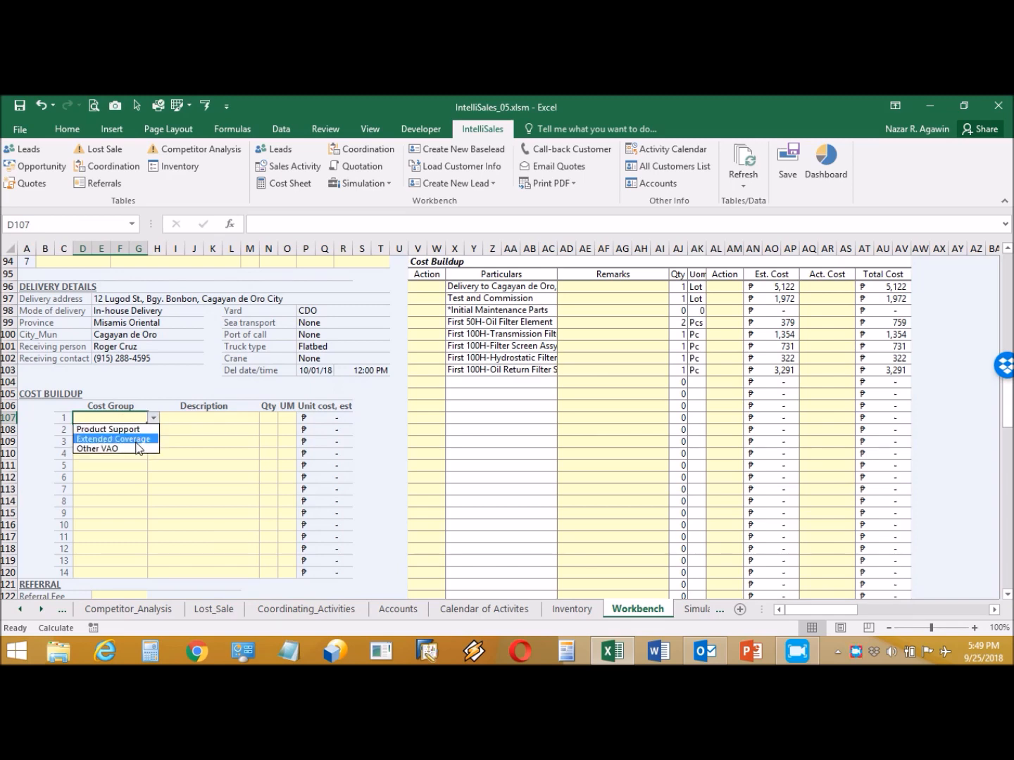
left_click(117, 426)
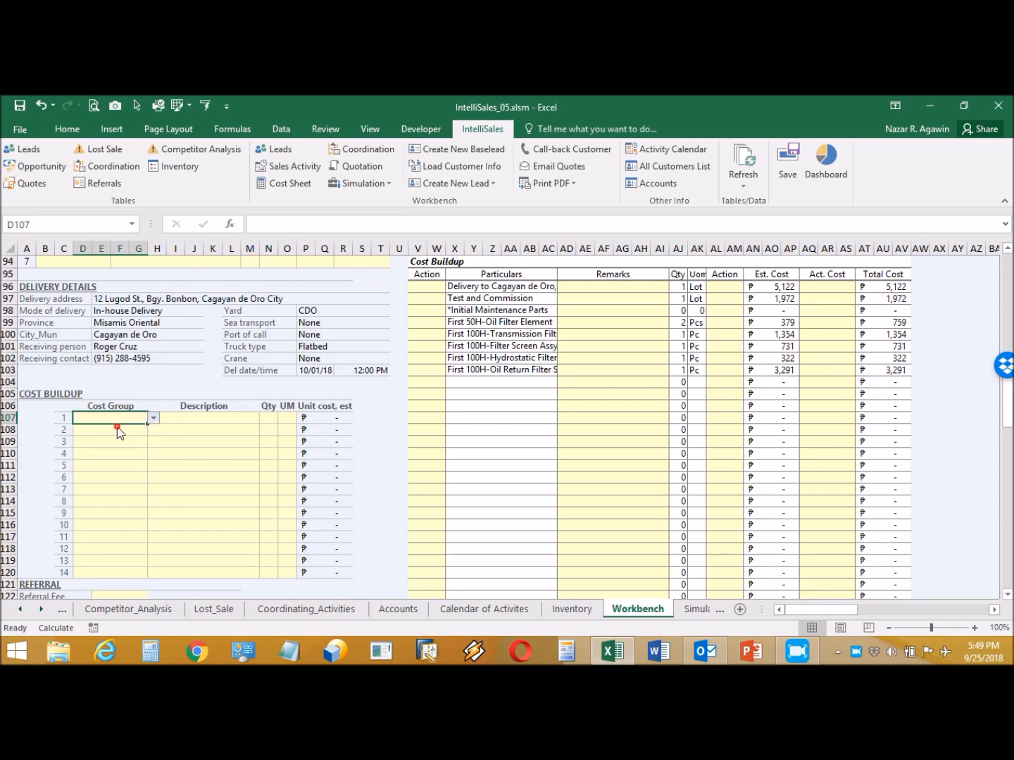
- Open the Description dropdown in H107 and scroll through the item descriptions
left_click(226, 418)
left_click(263, 418)
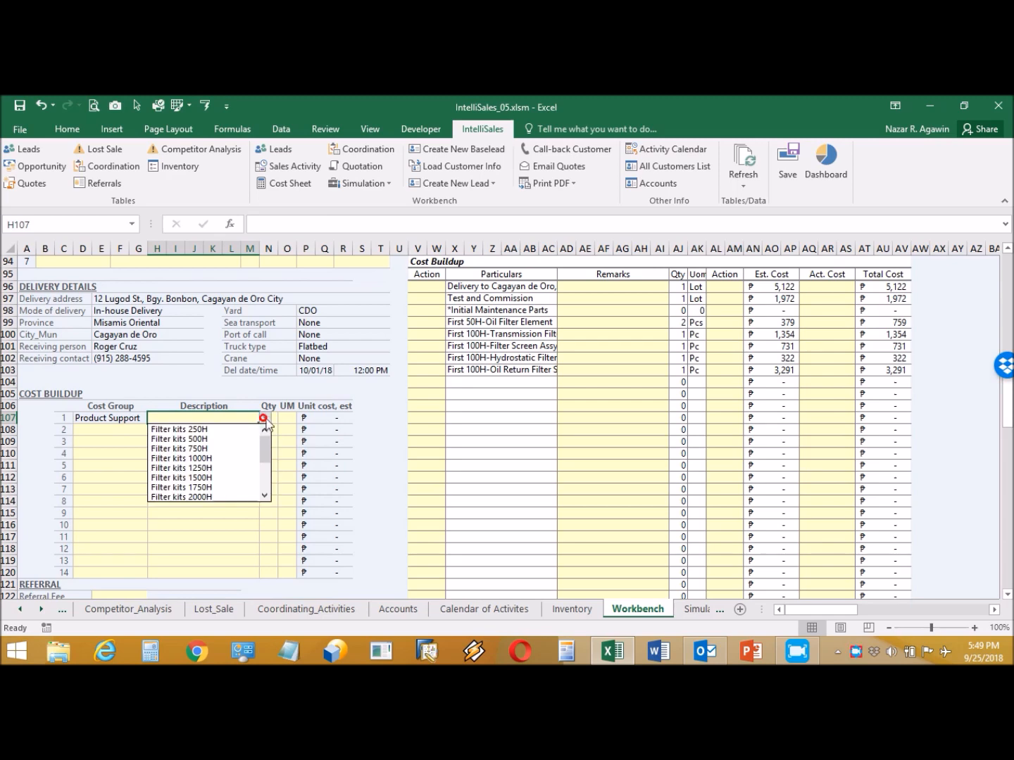
left_click_drag(269, 444, 264, 471)
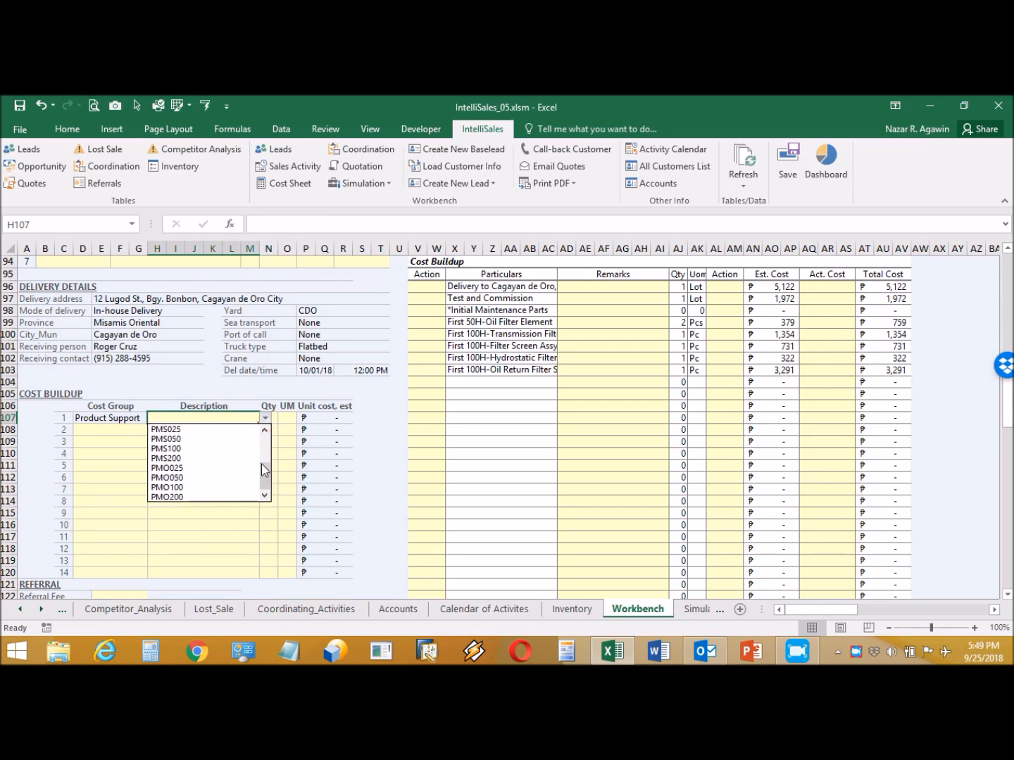
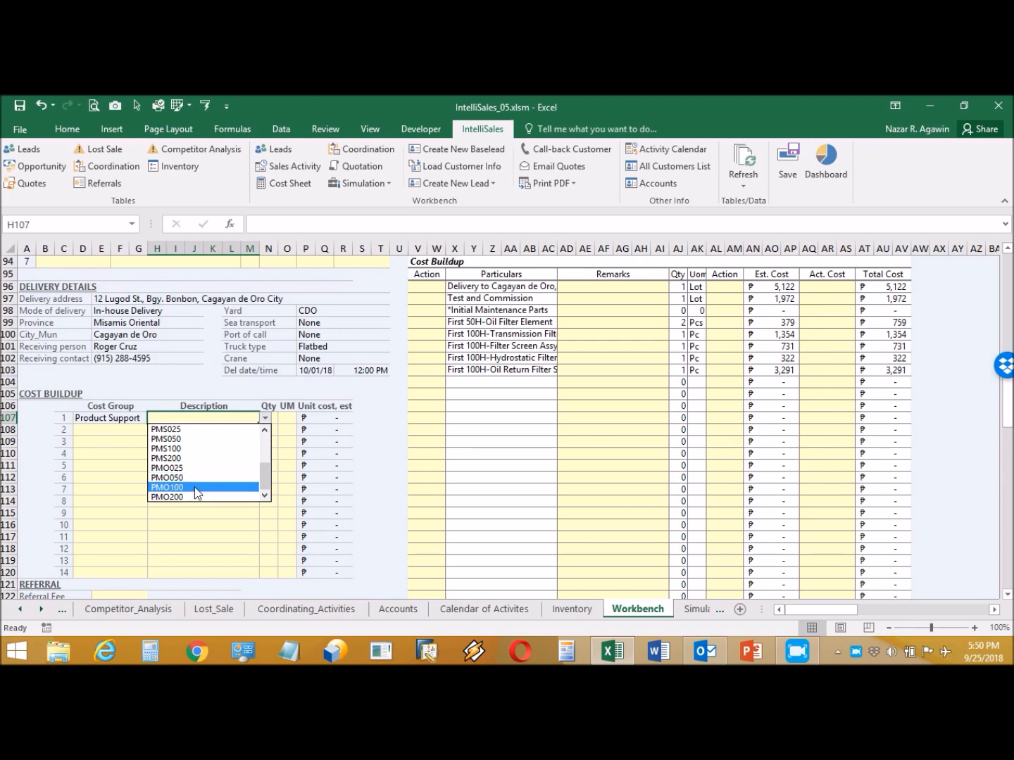
- Make the first cost line PMO050 with quantity 2 and unit Lot
left_click(196, 478)
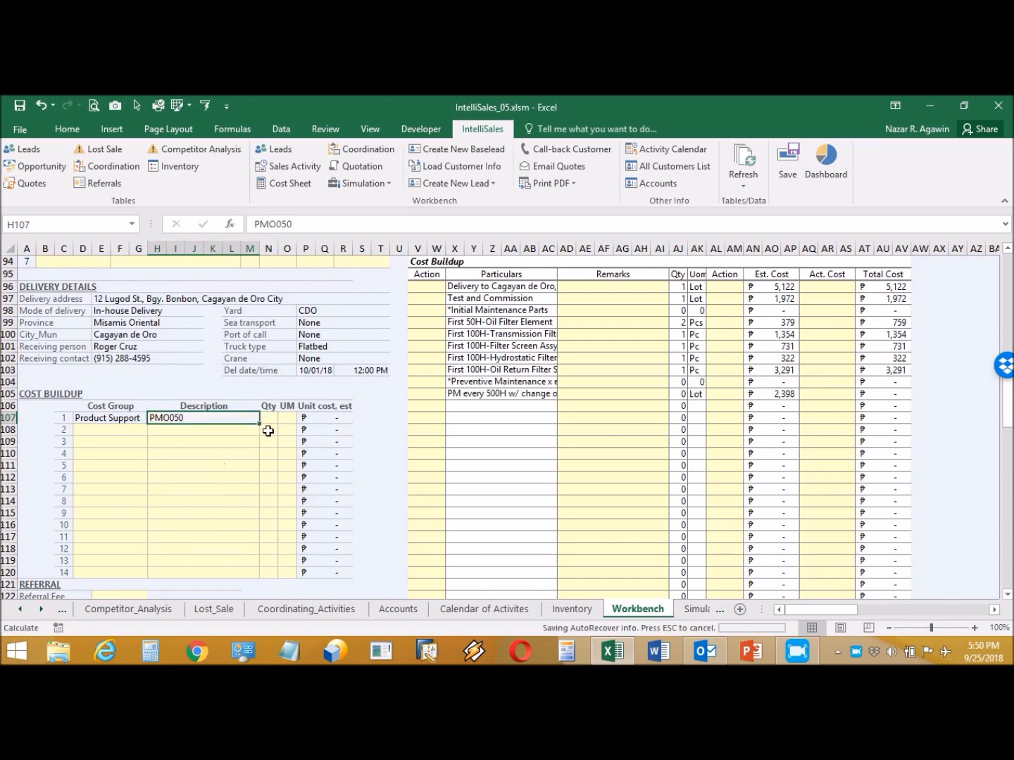
left_click(269, 418)
type("2")
key("Return")
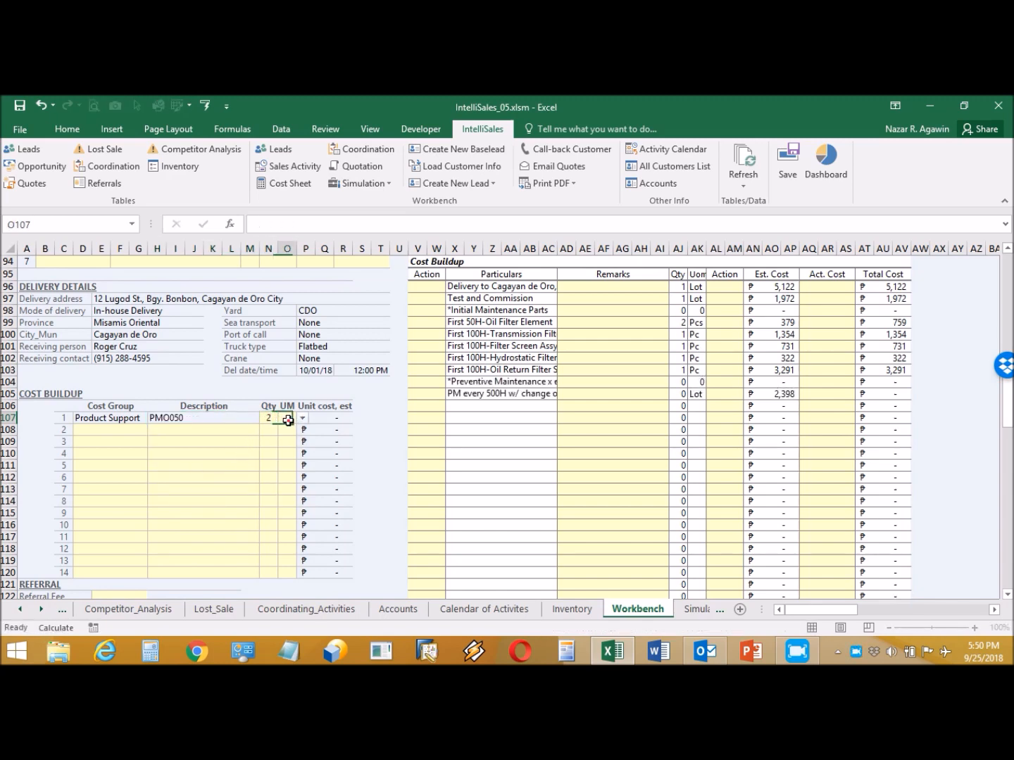
left_click(289, 421)
left_click(302, 418)
left_click(295, 429)
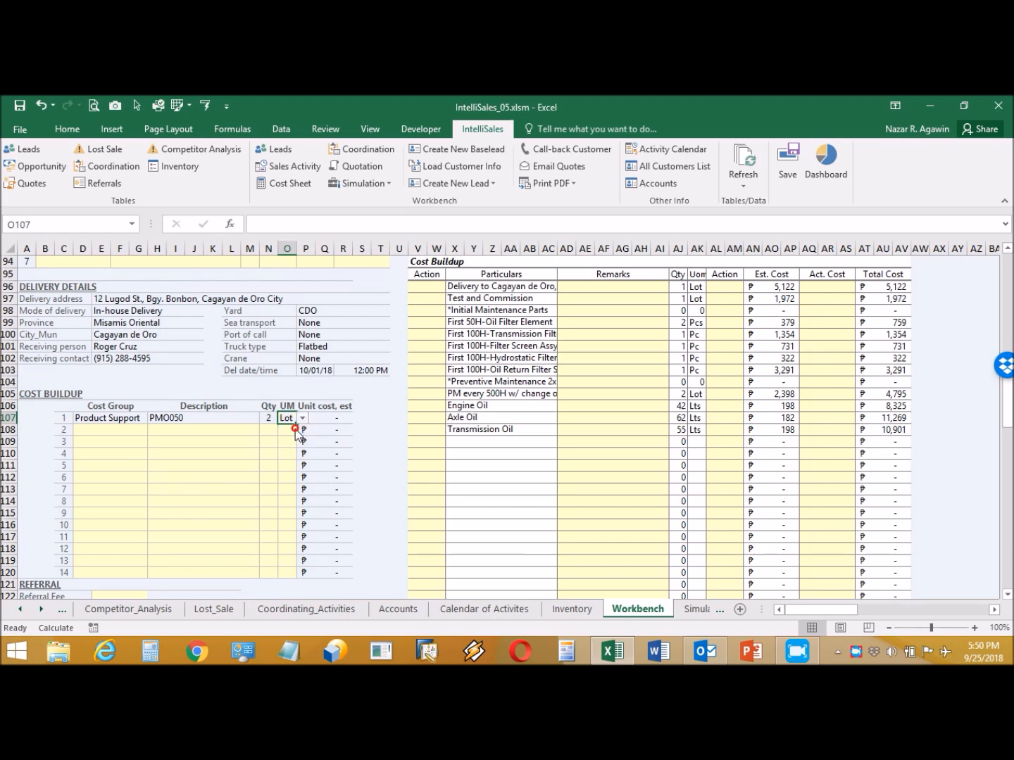
- Set the second cost line to Product Support, Filter kits 500H, quantity 1 Lot
left_click(121, 428)
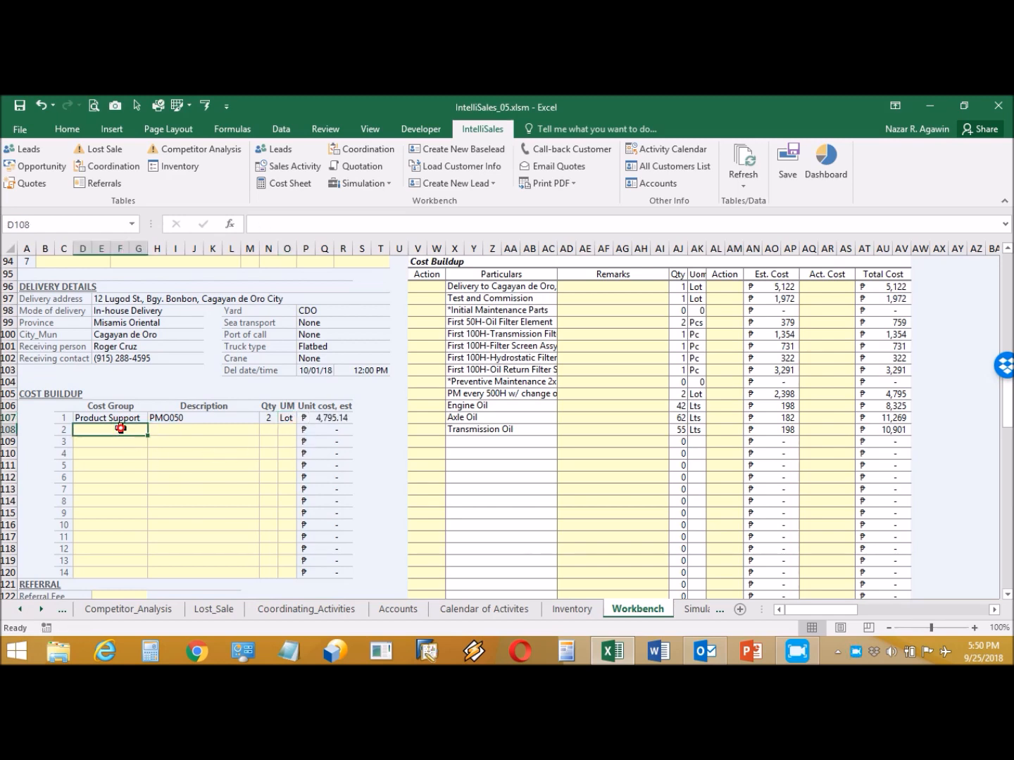
left_click(155, 427)
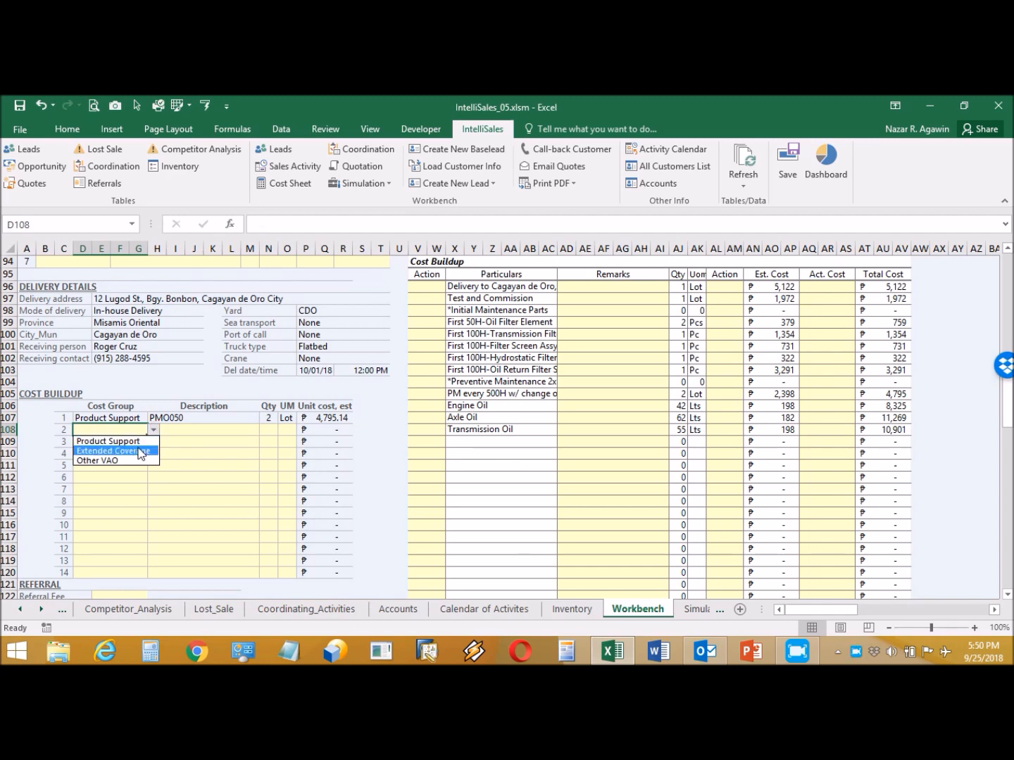
left_click(131, 441)
left_click(238, 429)
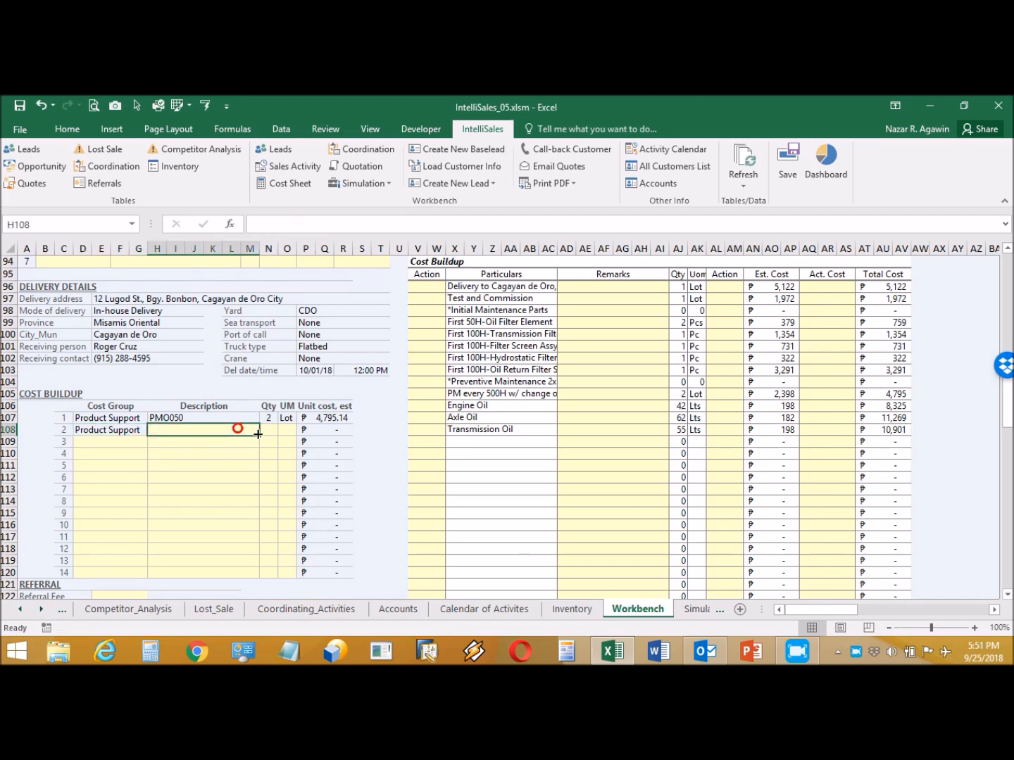
left_click(264, 429)
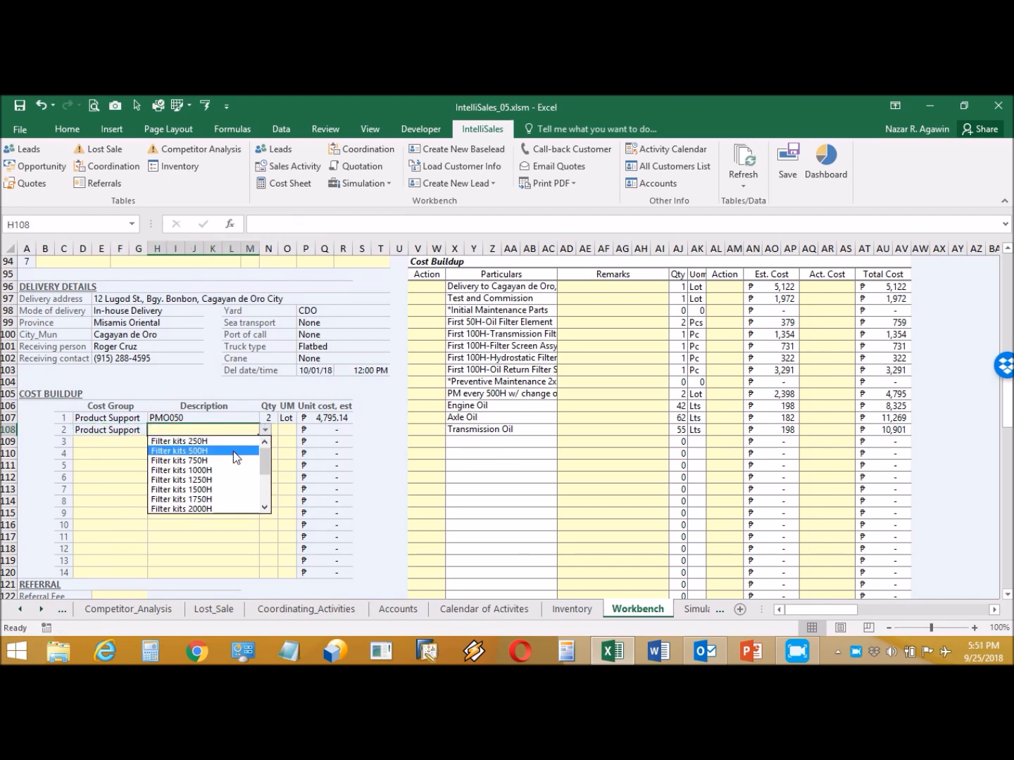
left_click(233, 452)
left_click(272, 432)
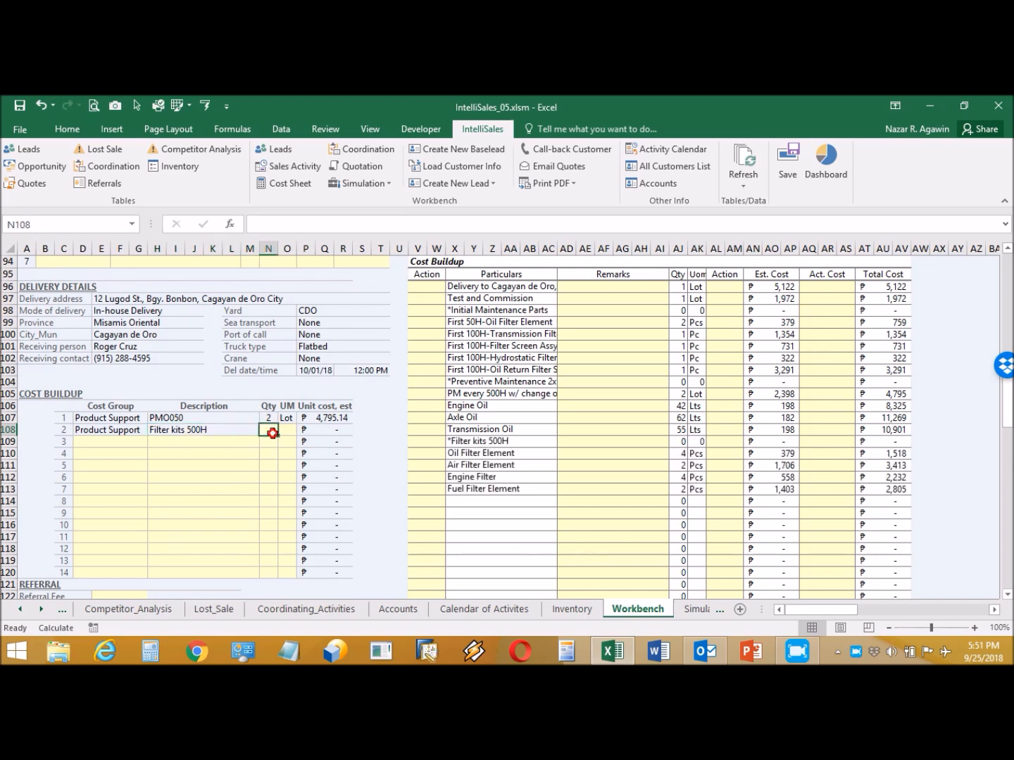
type("1")
left_click(289, 432)
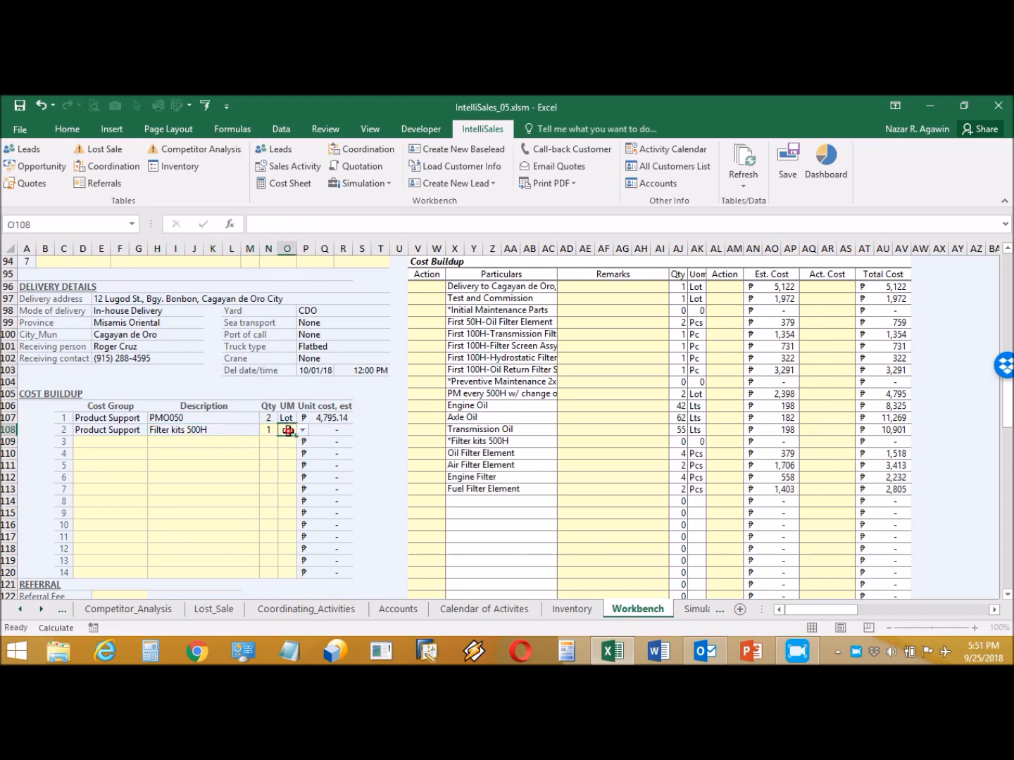
left_click(303, 429)
left_click(294, 442)
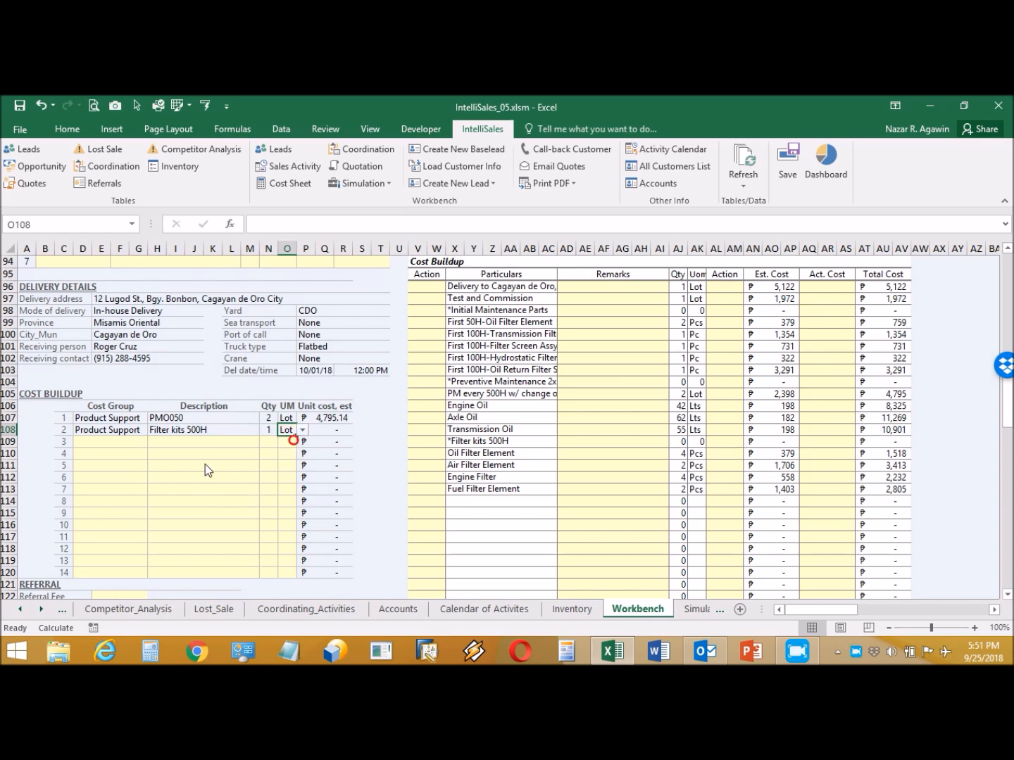
- Set the third cost line to Other VAO, Representation, quantity 1 Lot, with strikethrough on the unit
left_click(130, 441)
left_click(156, 442)
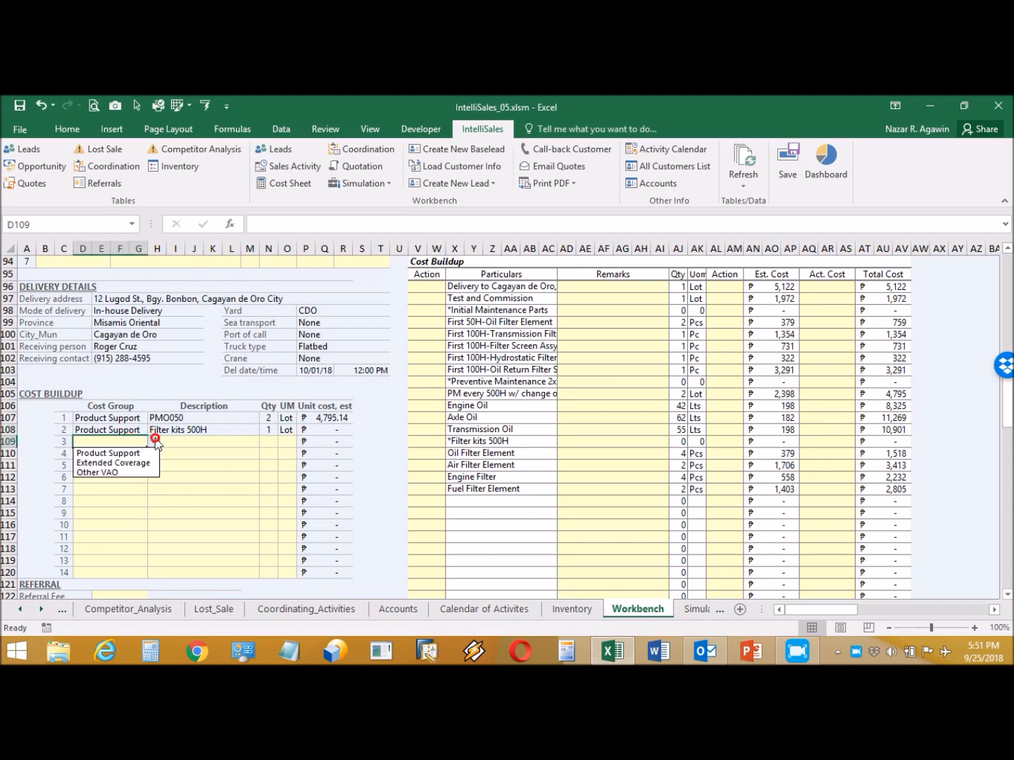
left_click(125, 472)
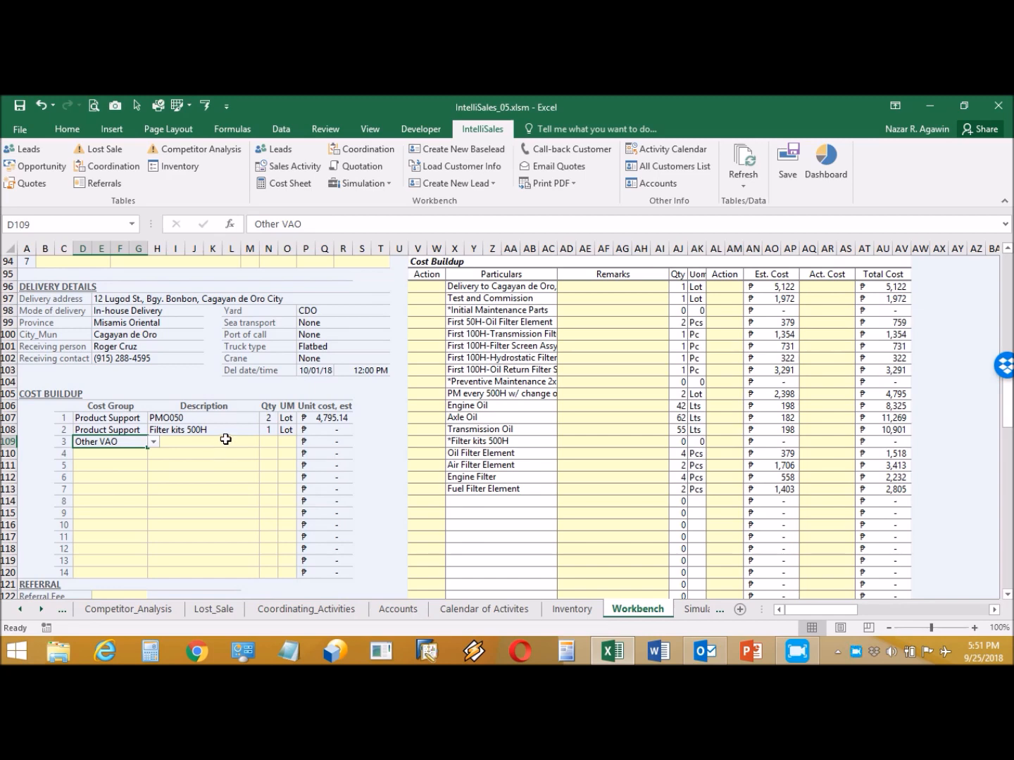
left_click(226, 441)
left_click(266, 441)
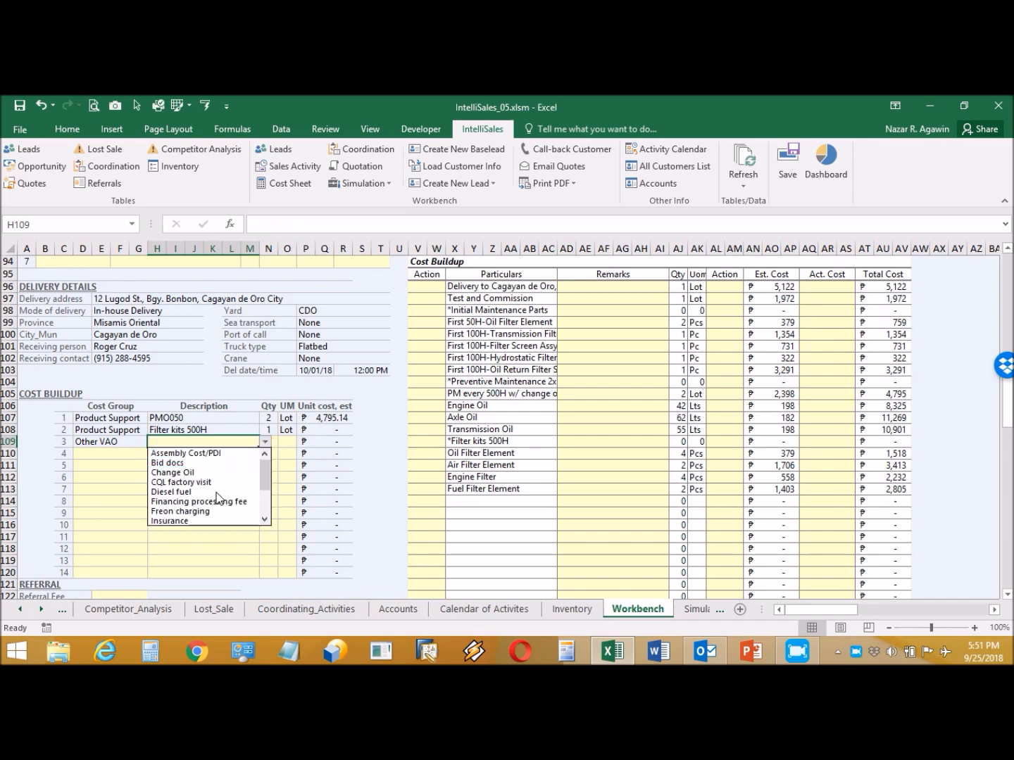
left_click_drag(264, 475, 266, 504)
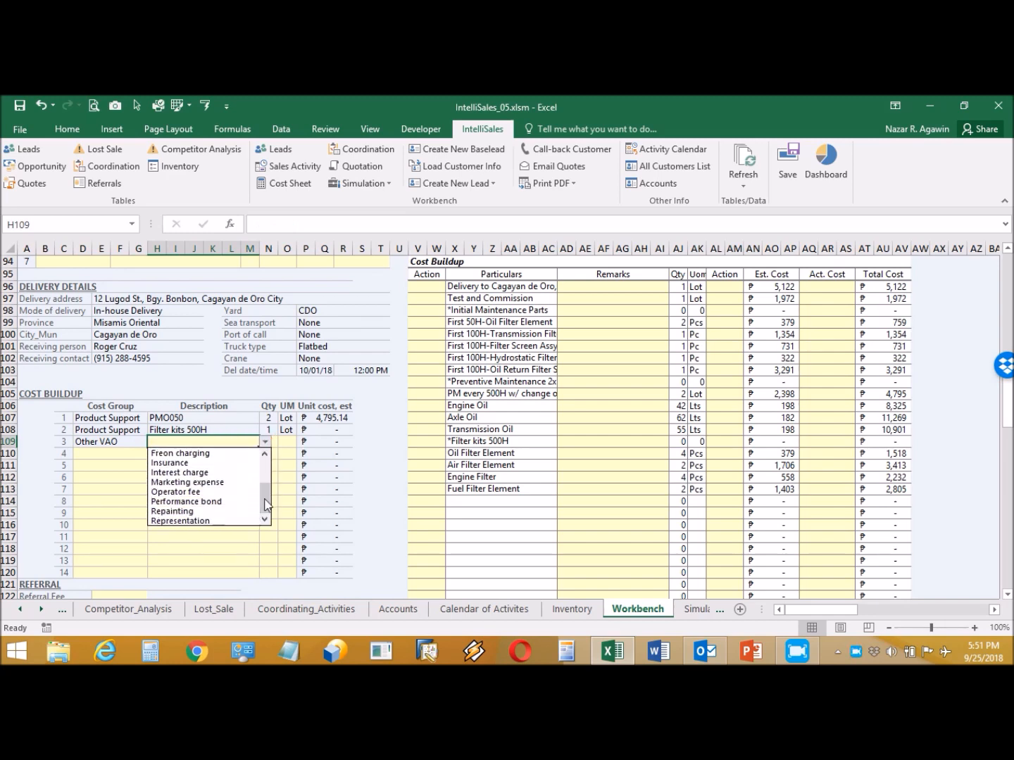
left_click(225, 520)
left_click(273, 442)
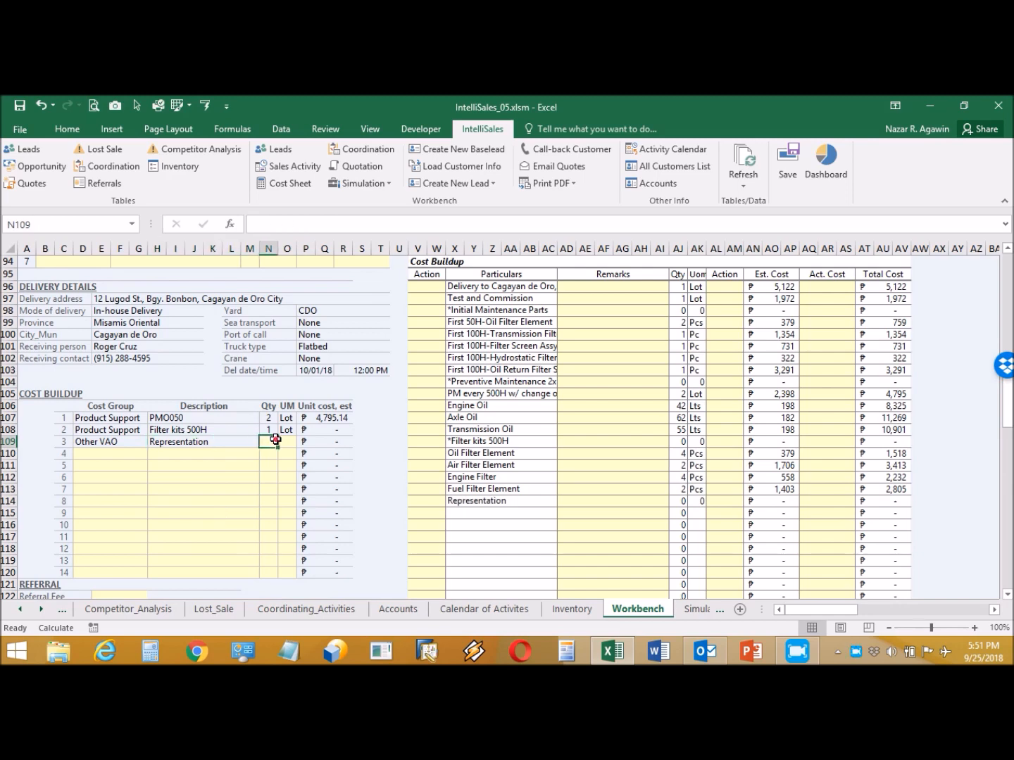
type("1")
left_click(293, 440)
left_click(302, 441)
left_click(293, 453)
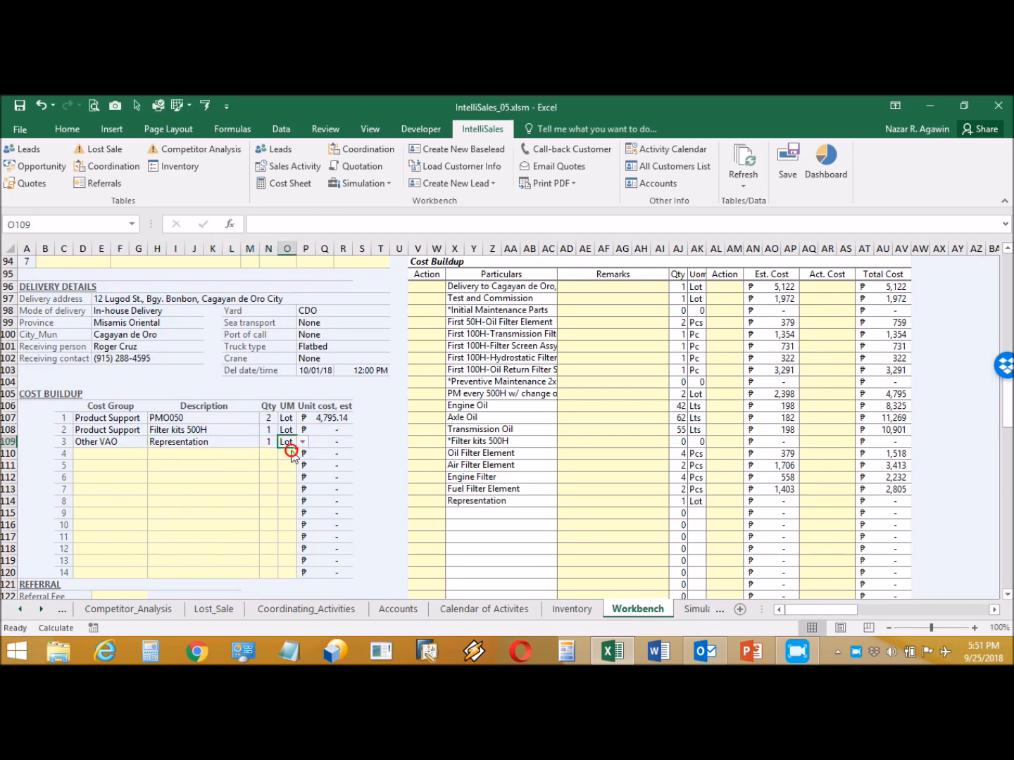
key("alt+h")
key("4")
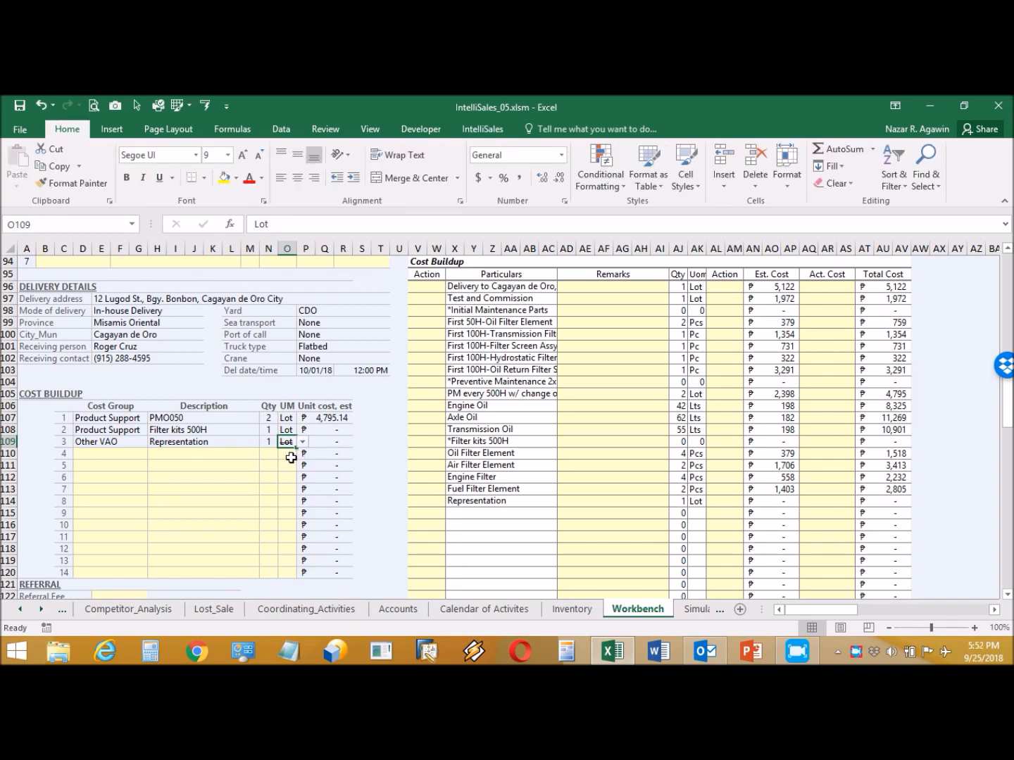
- Enter a 50,000 referral fee and the referral recipient's name
scroll(291, 458, "down", 3)
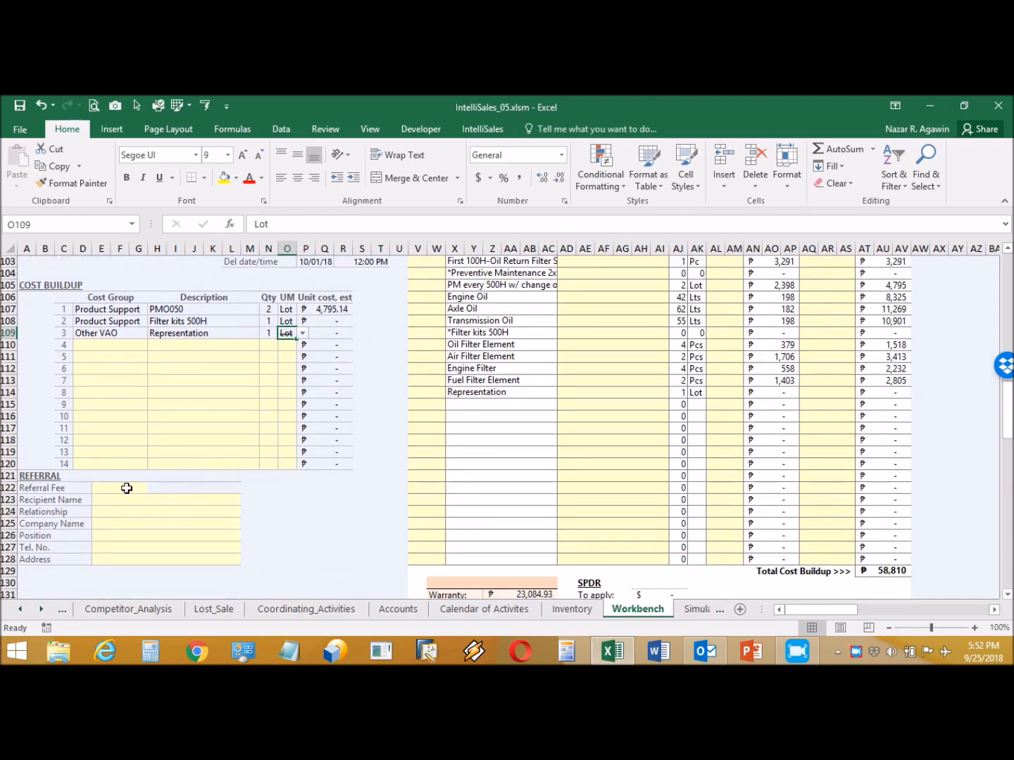
left_click(127, 487)
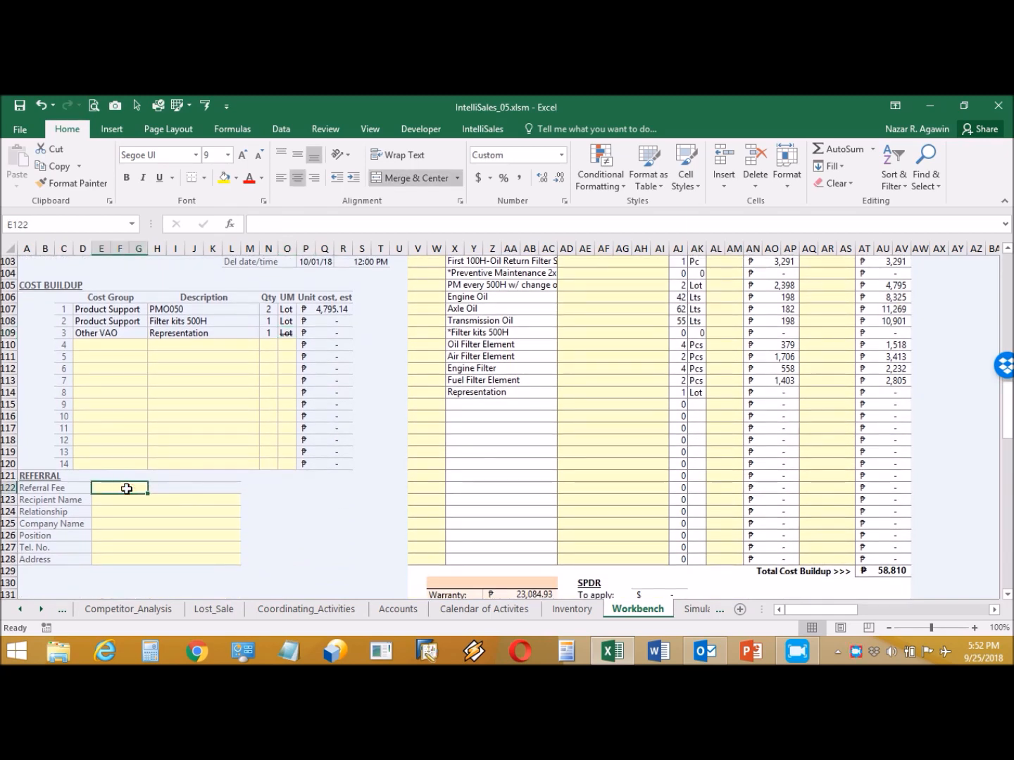
type("50000")
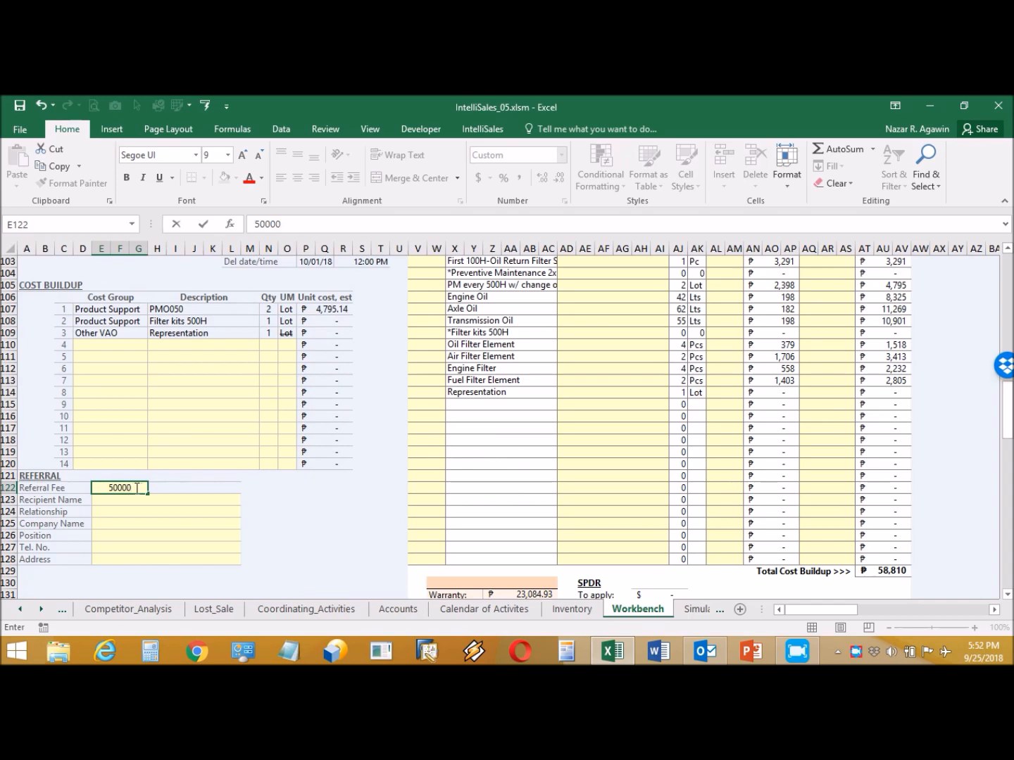
left_click(124, 499)
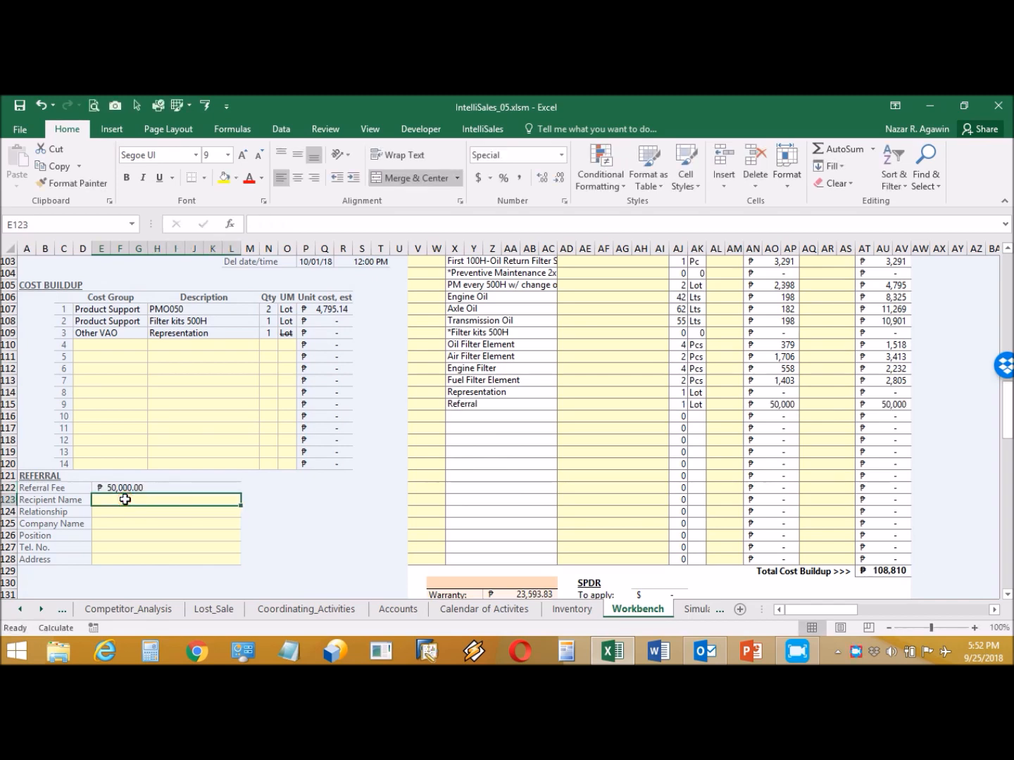
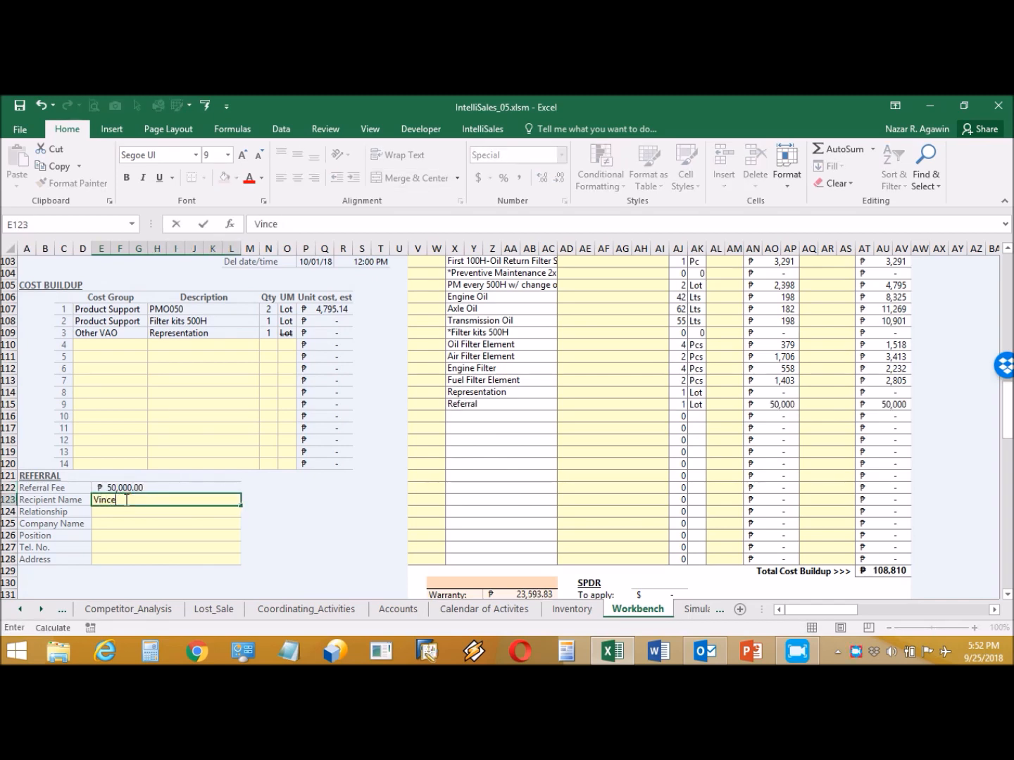
key("ctrl+Return")
key("Return")
- Set relationship Free lancer, company None, position Independent salesman, and enter the recipient's phone and address
type("Free lancer")
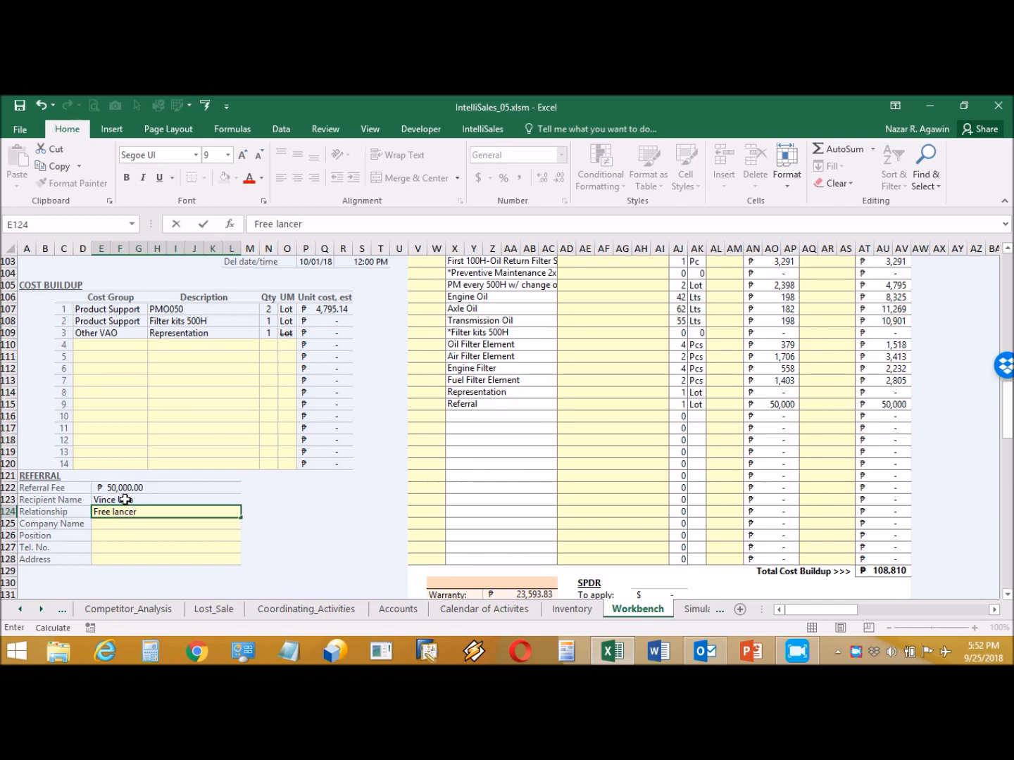
key("Return")
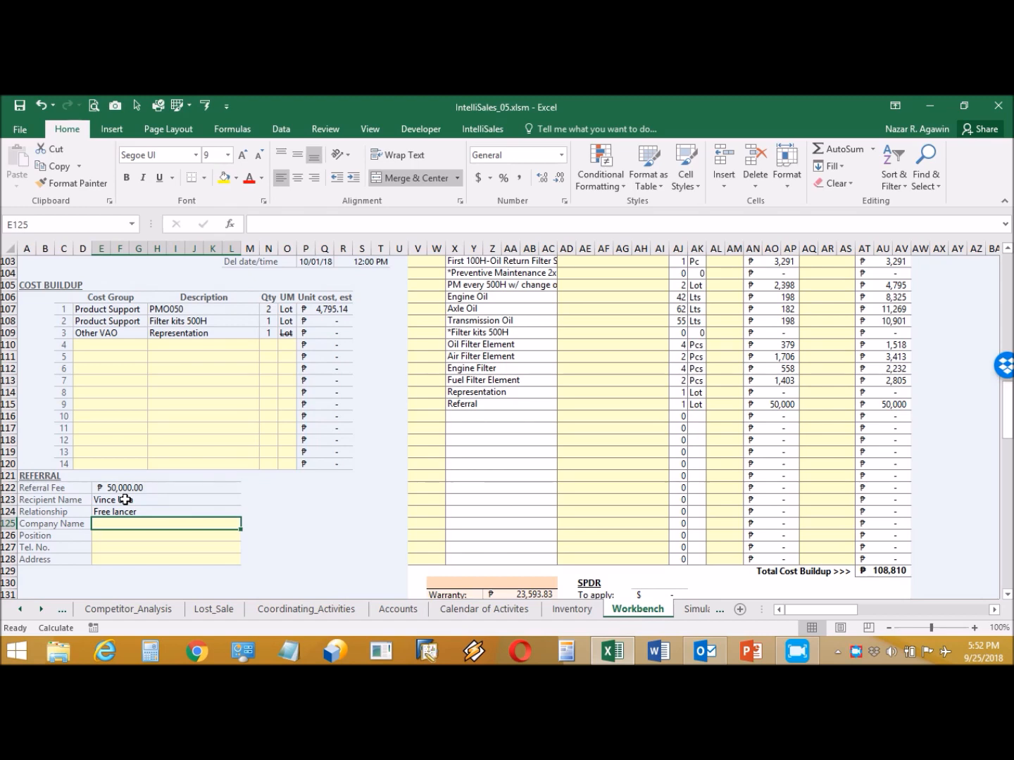
type("None")
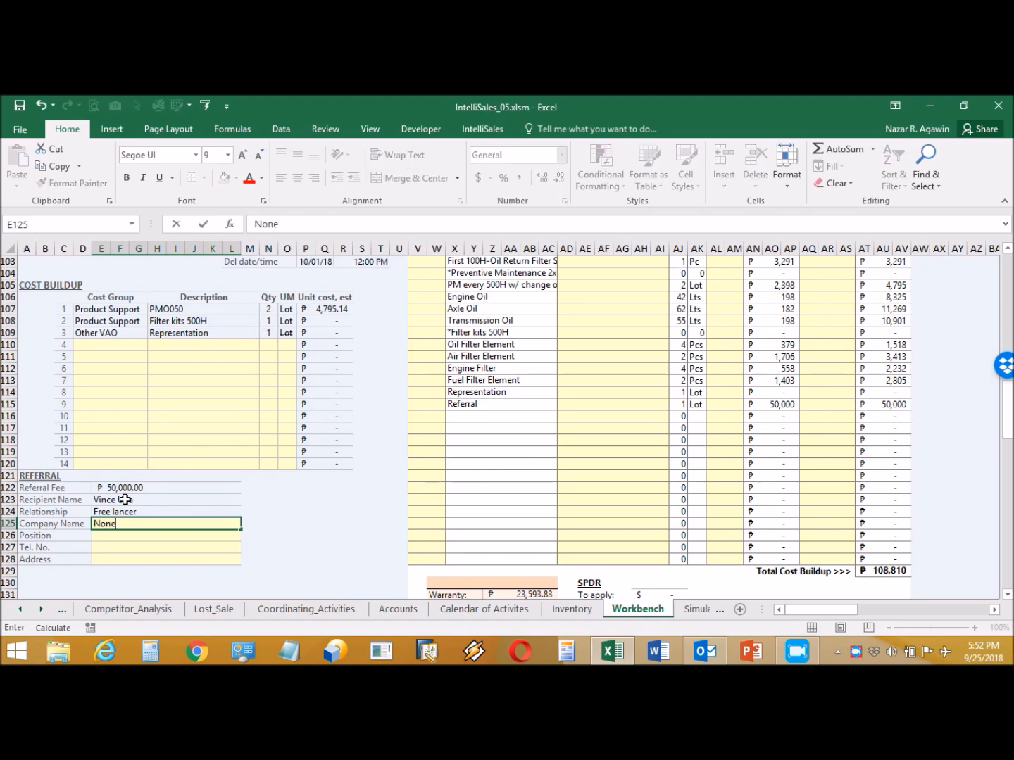
key("Return")
type("Ind")
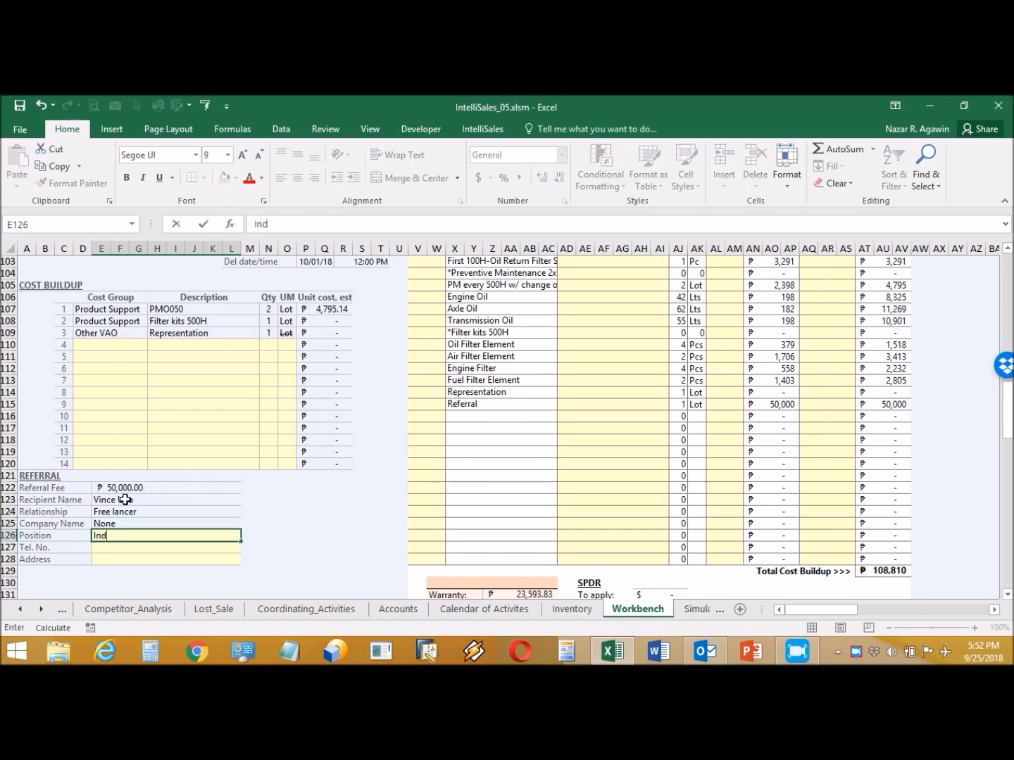
type("ependent salesman")
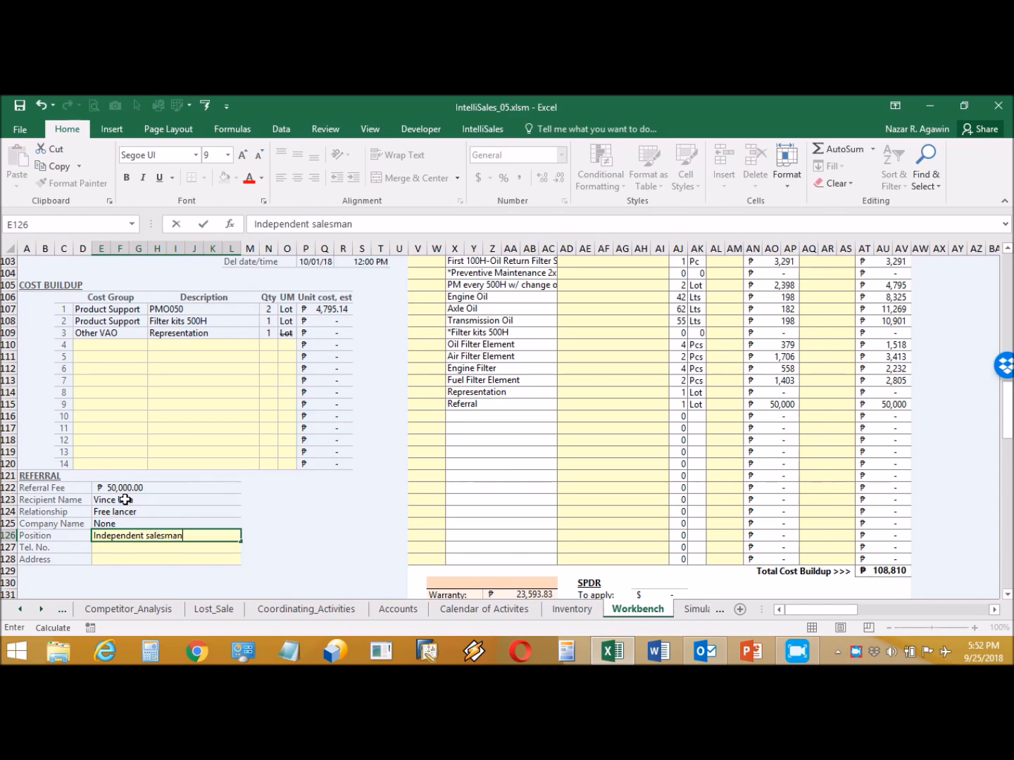
key("Return")
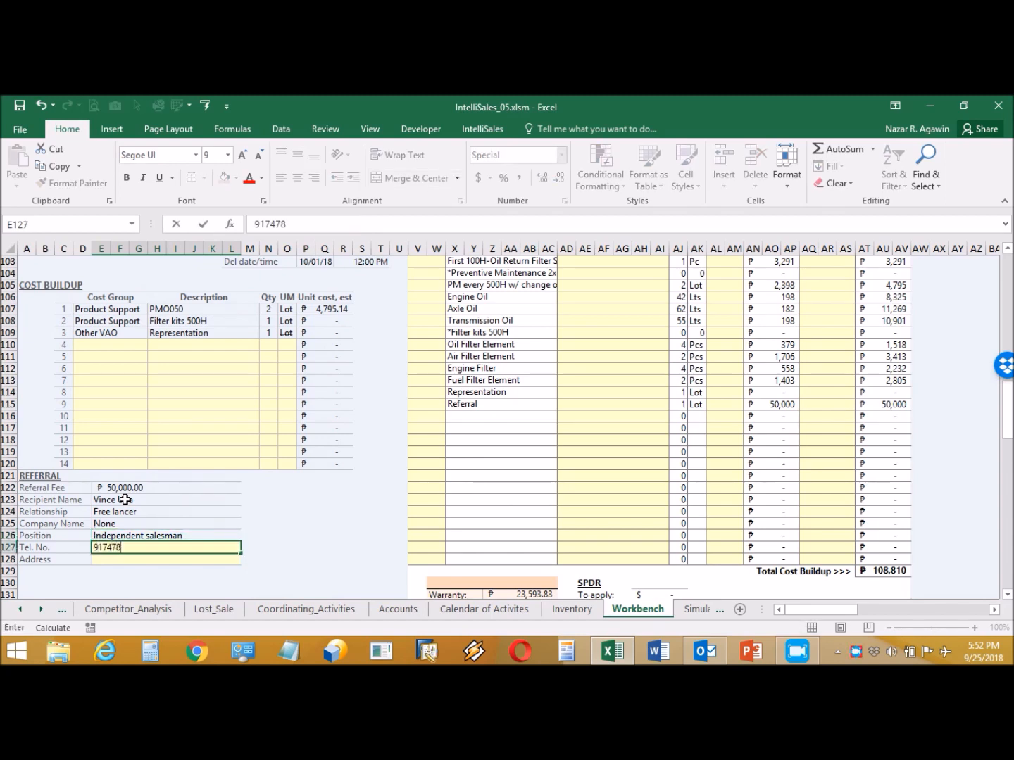
key("Return")
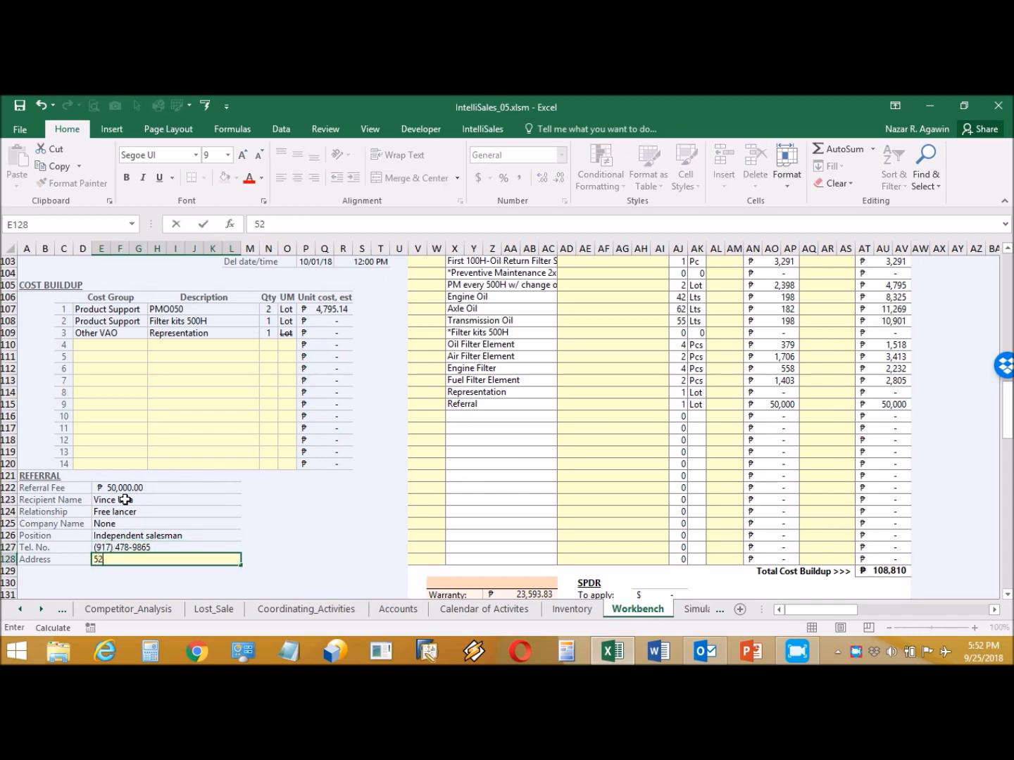
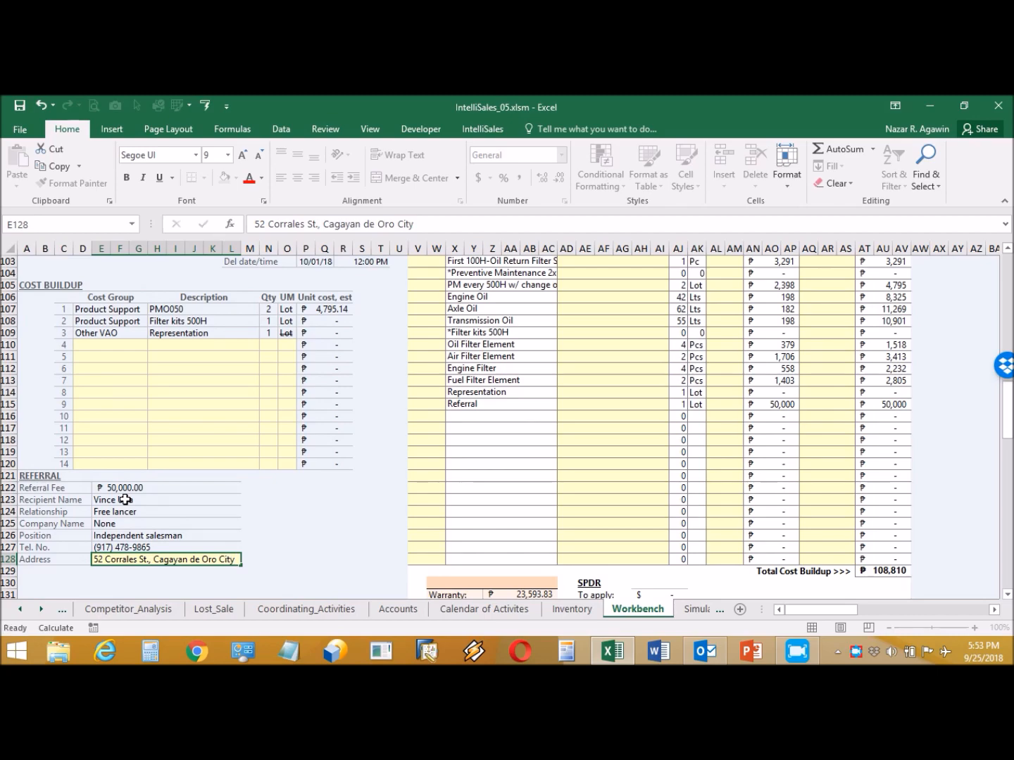
key("Return")
left_click(125, 499)
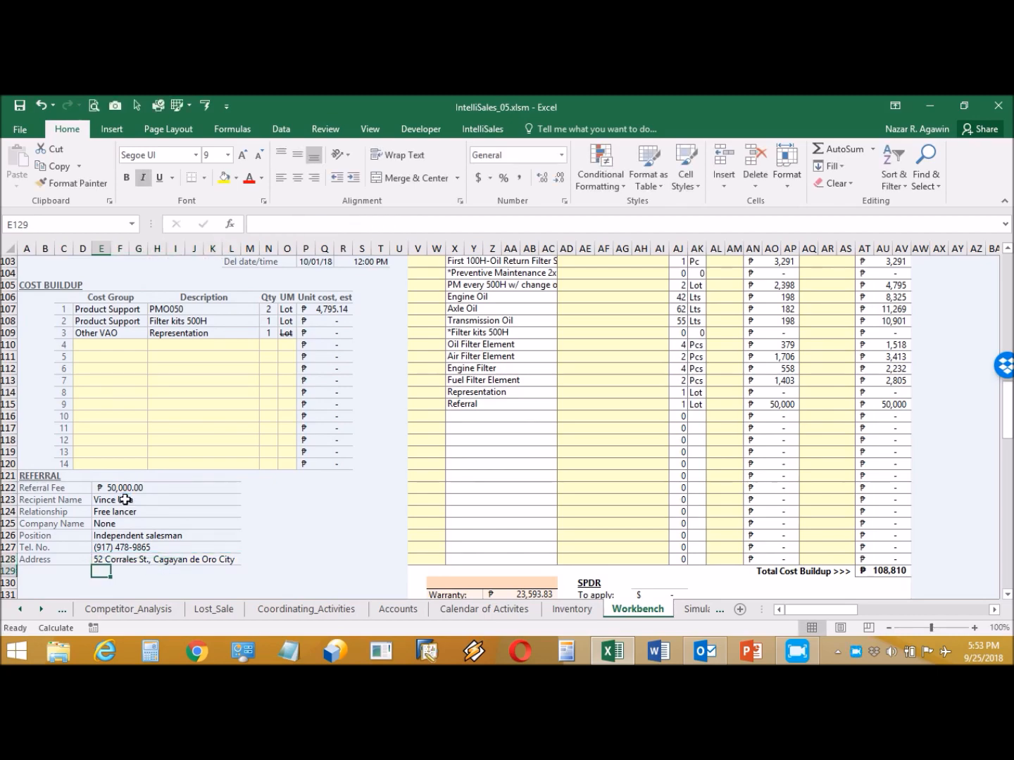
- Open the wheel loader (WL) simulation form from IntelliSales > Simulation
scroll(185, 492, "up", 6)
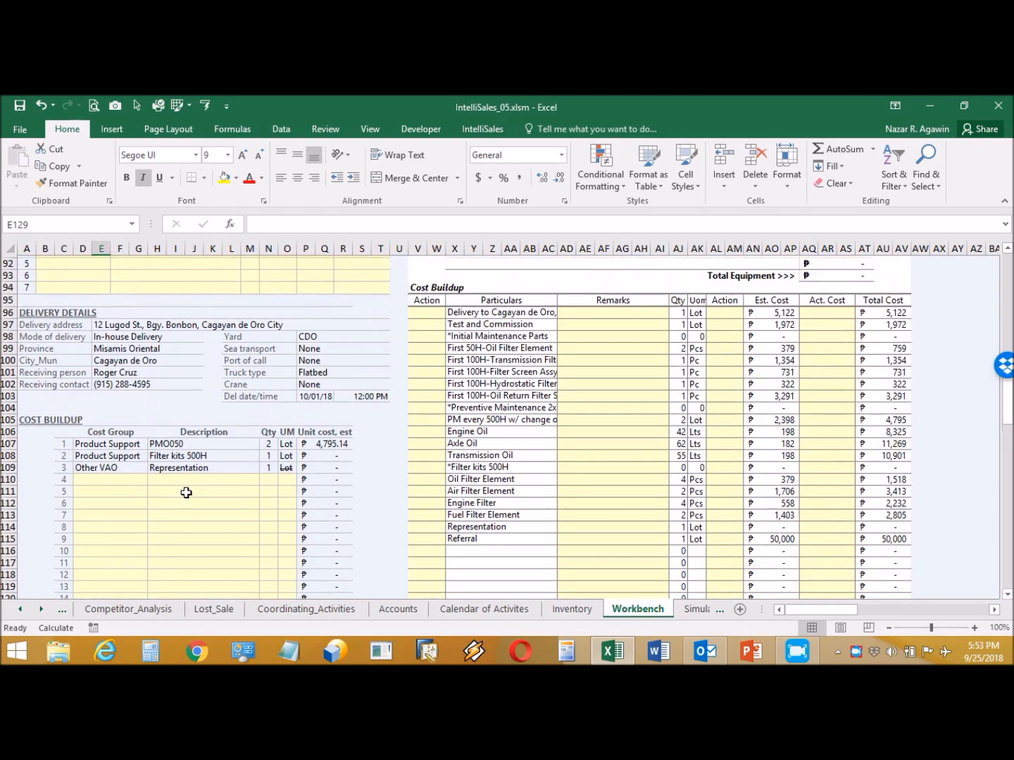
scroll(186, 493, "up", 2)
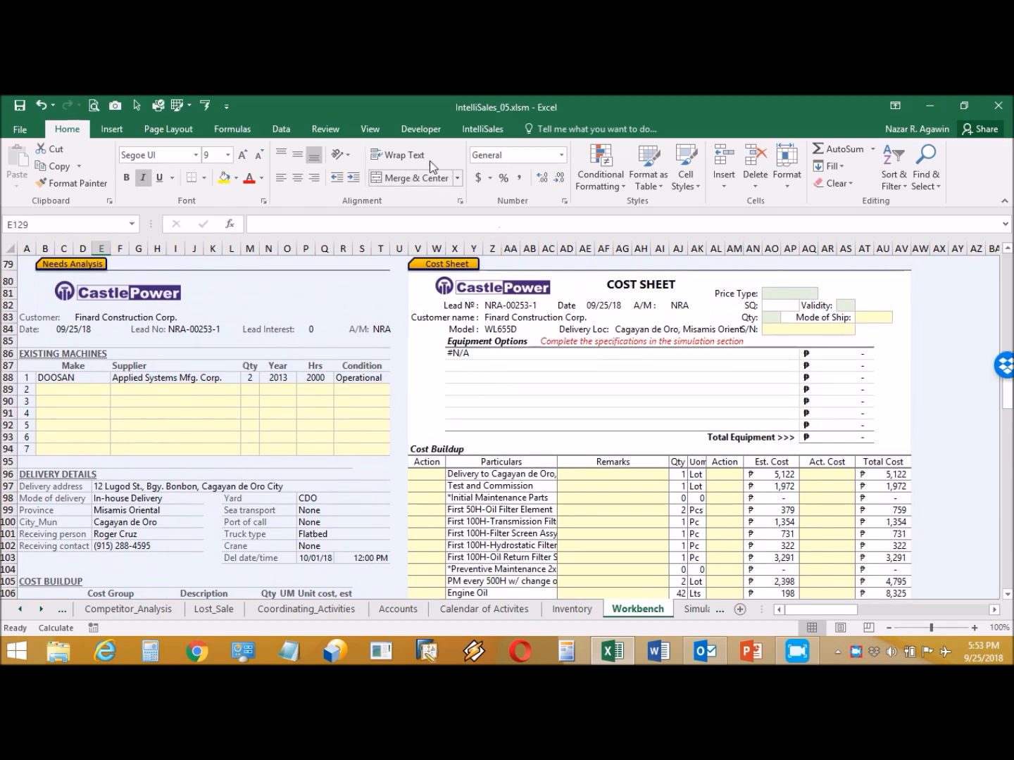
left_click(456, 134)
left_click(372, 181)
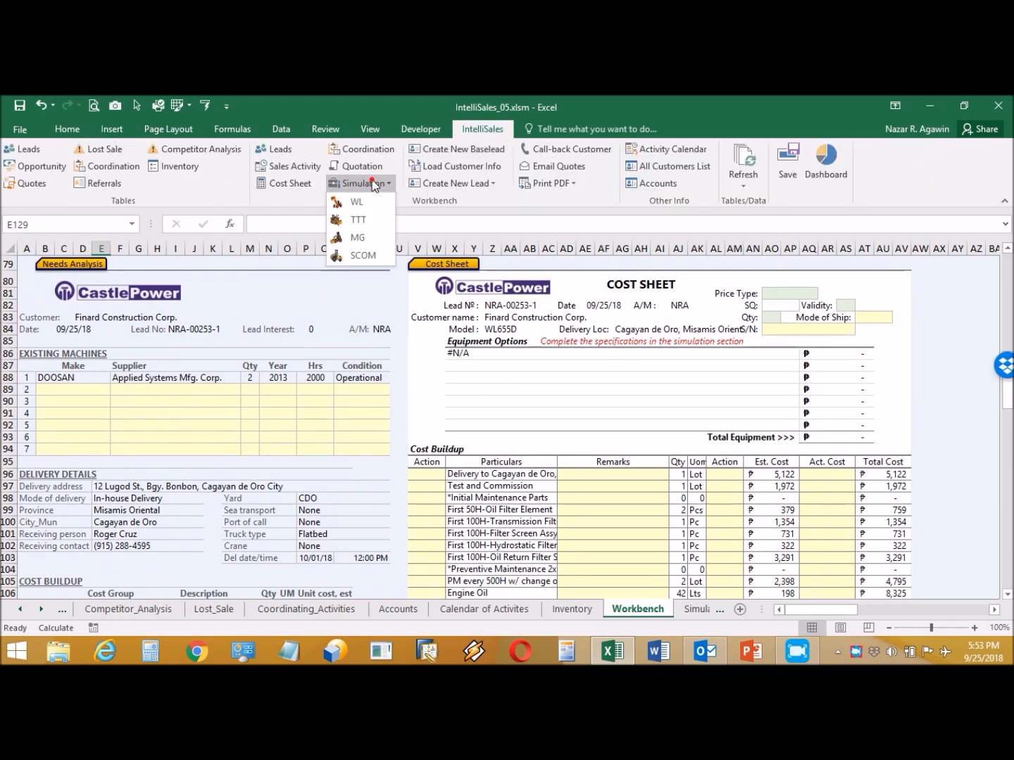
left_click(370, 200)
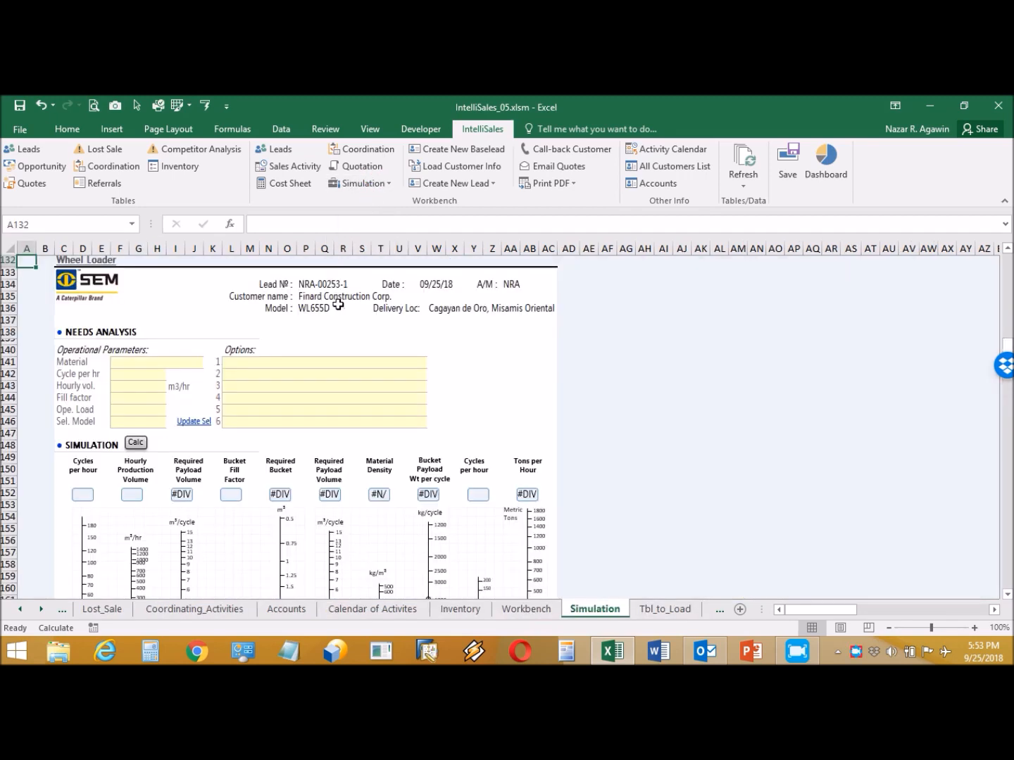
- Choose material Earth, dry, operating load 5,000 Kg and model WL656D, then return to the Cost Sheet
left_click(175, 363)
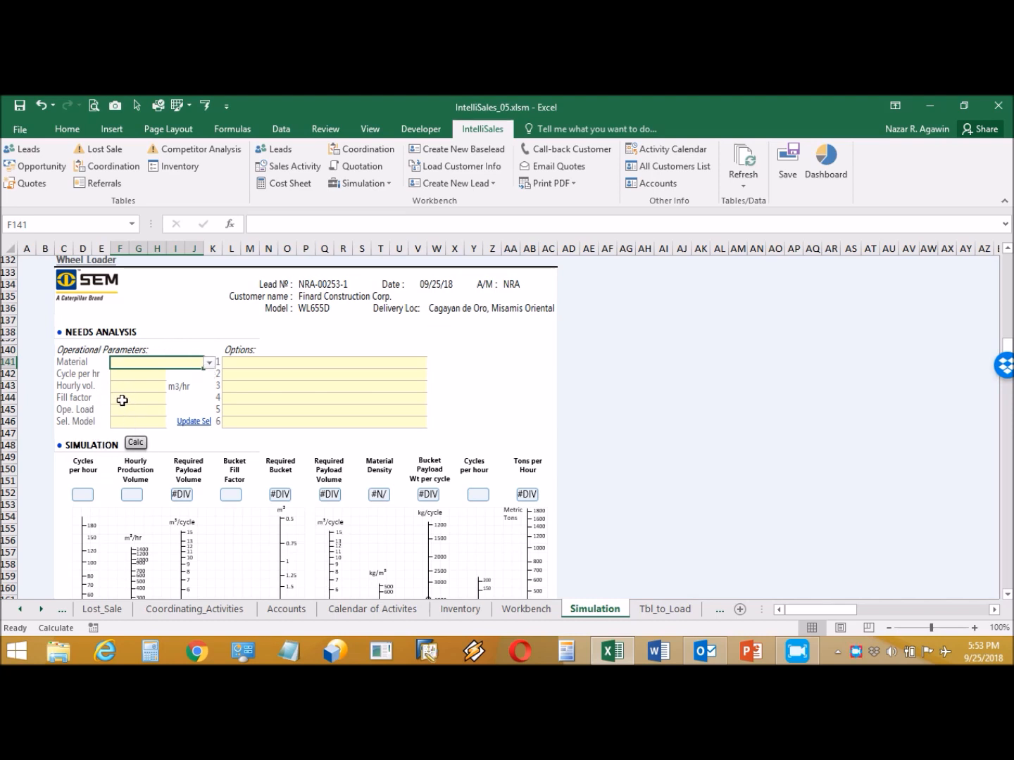
left_click(208, 364)
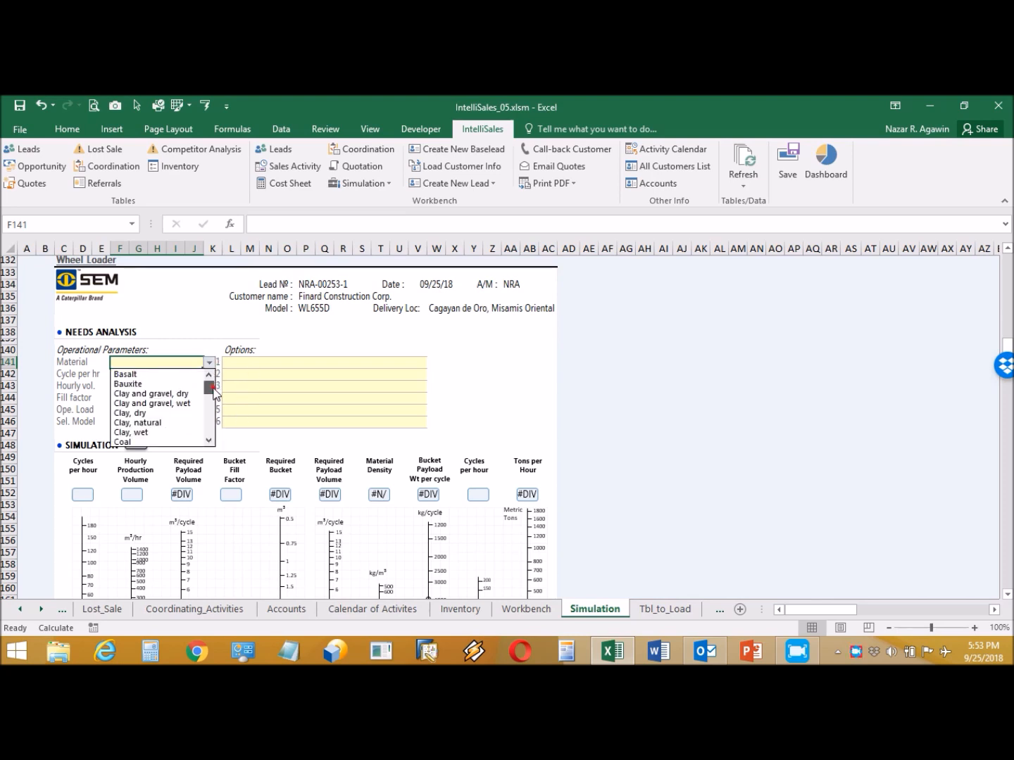
left_click_drag(213, 388, 214, 397)
left_click(188, 414)
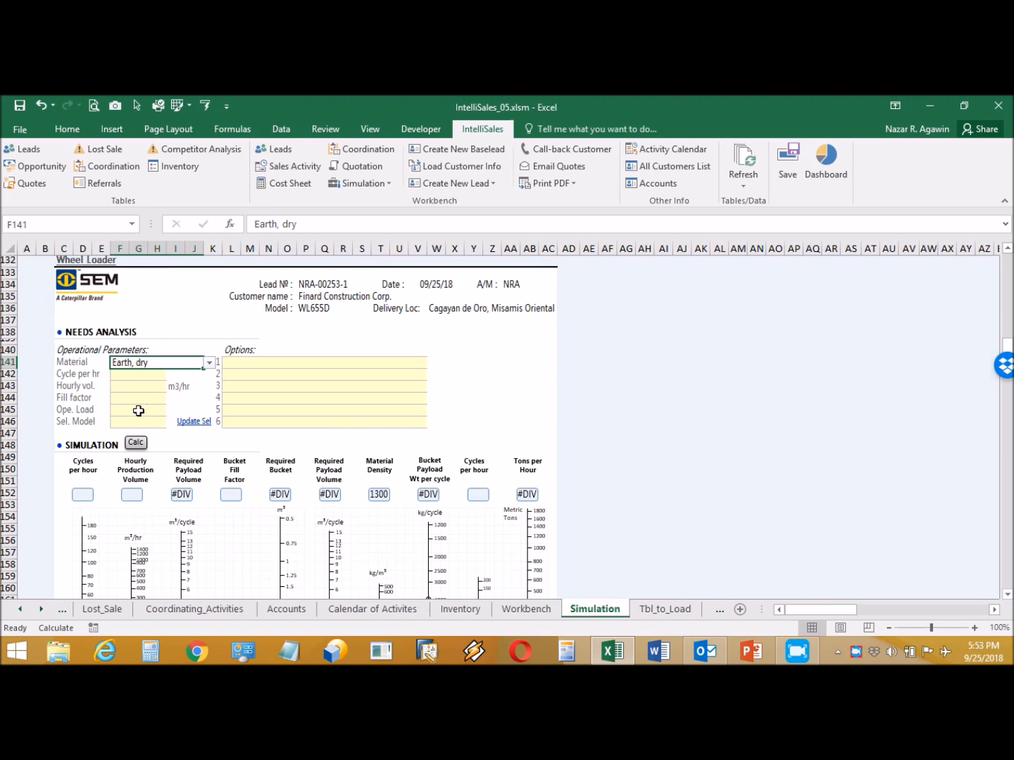
left_click(134, 409)
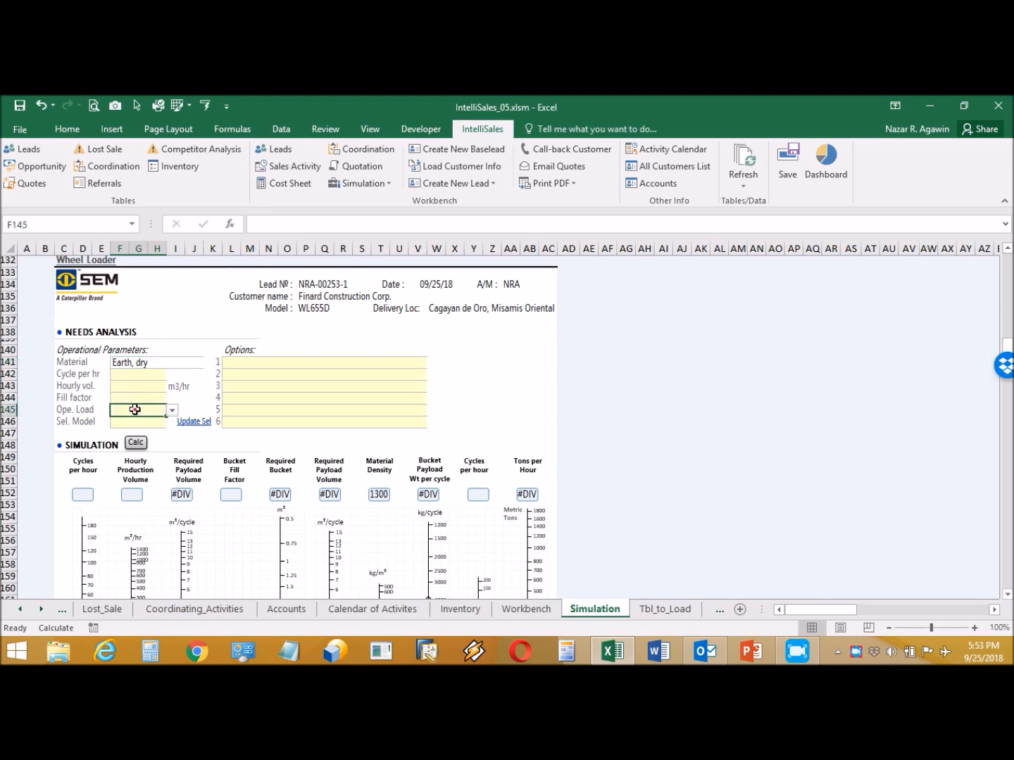
left_click(172, 410)
left_click(144, 434)
left_click(155, 422)
left_click(171, 422)
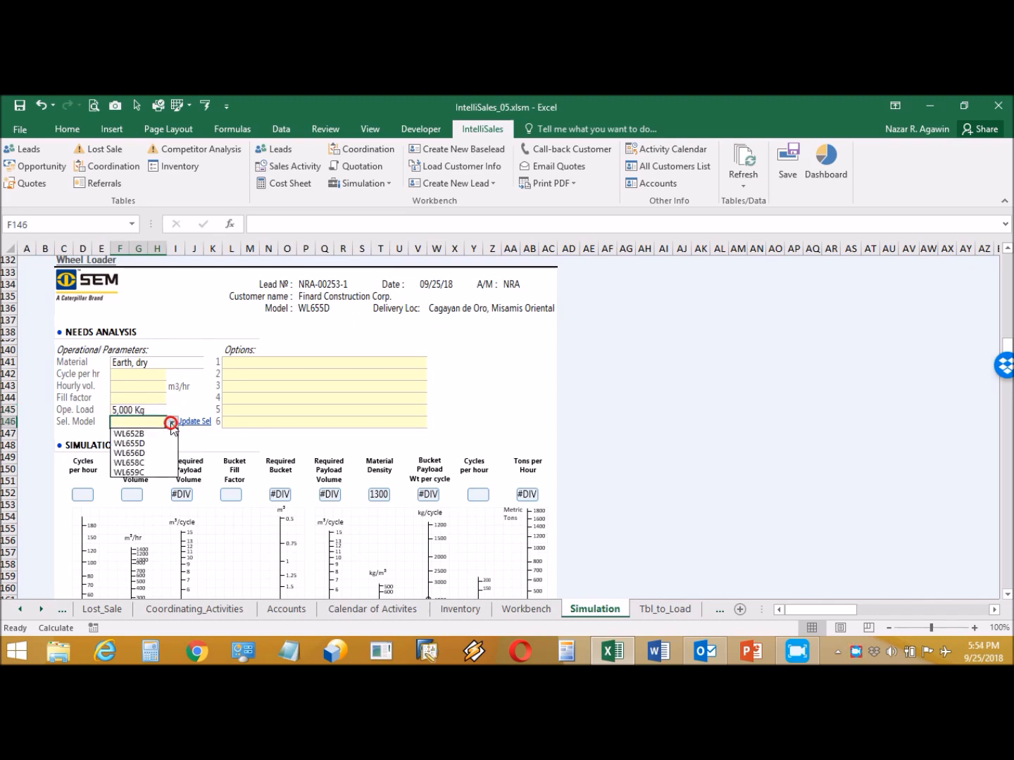
left_click(153, 454)
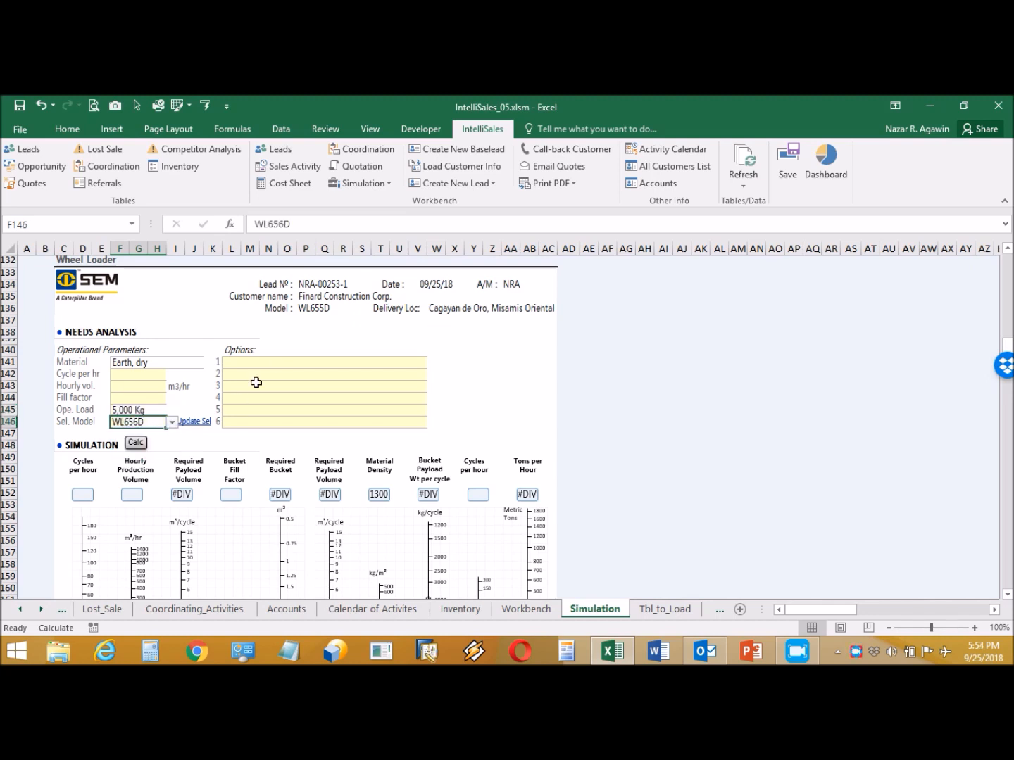
left_click(288, 183)
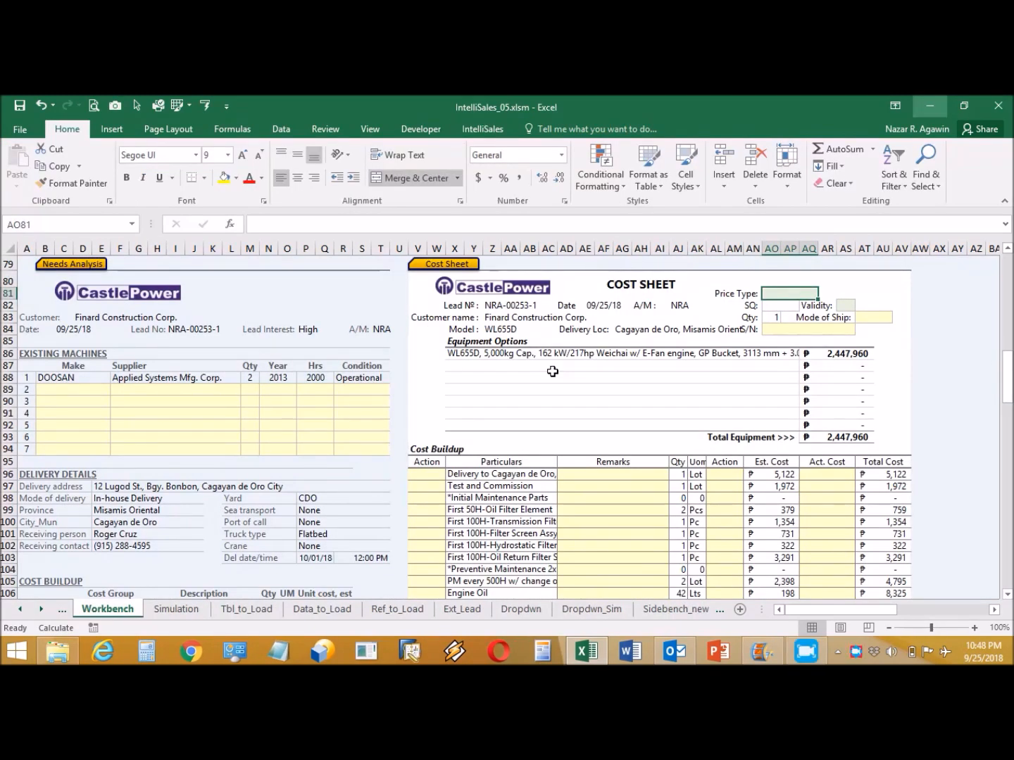
- Pick Ordered for Price Type, 30d for Validity and DAP for Mode of Ship from the cost sheet dropdowns
left_click(822, 294)
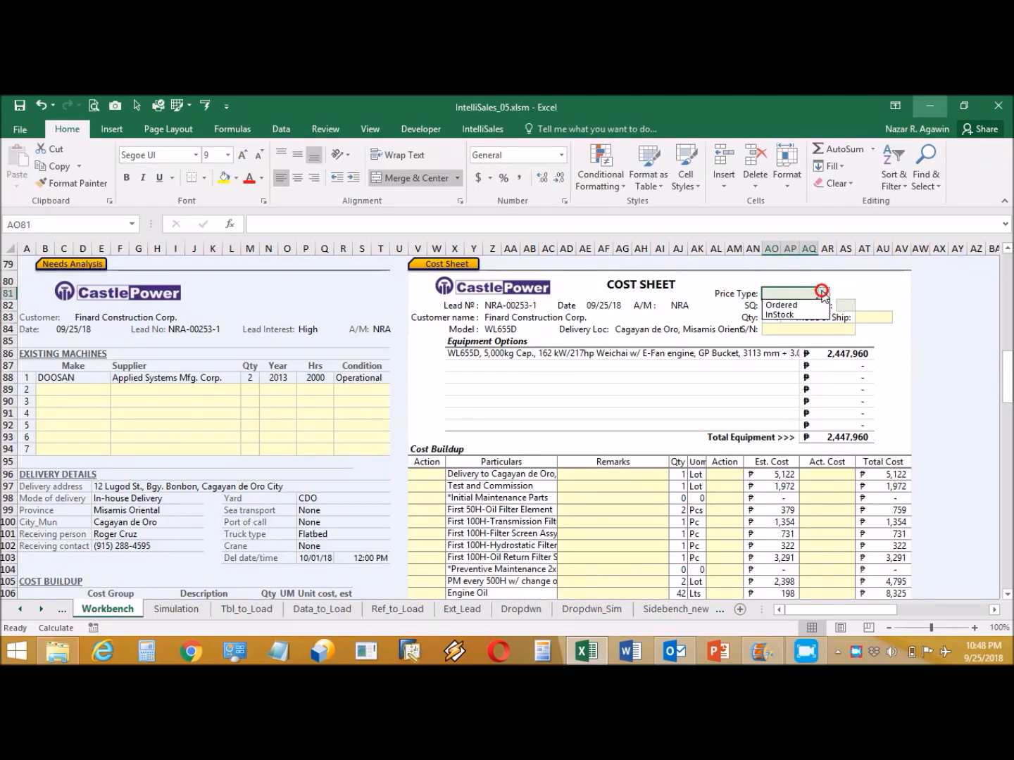
left_click(802, 305)
left_click(780, 318)
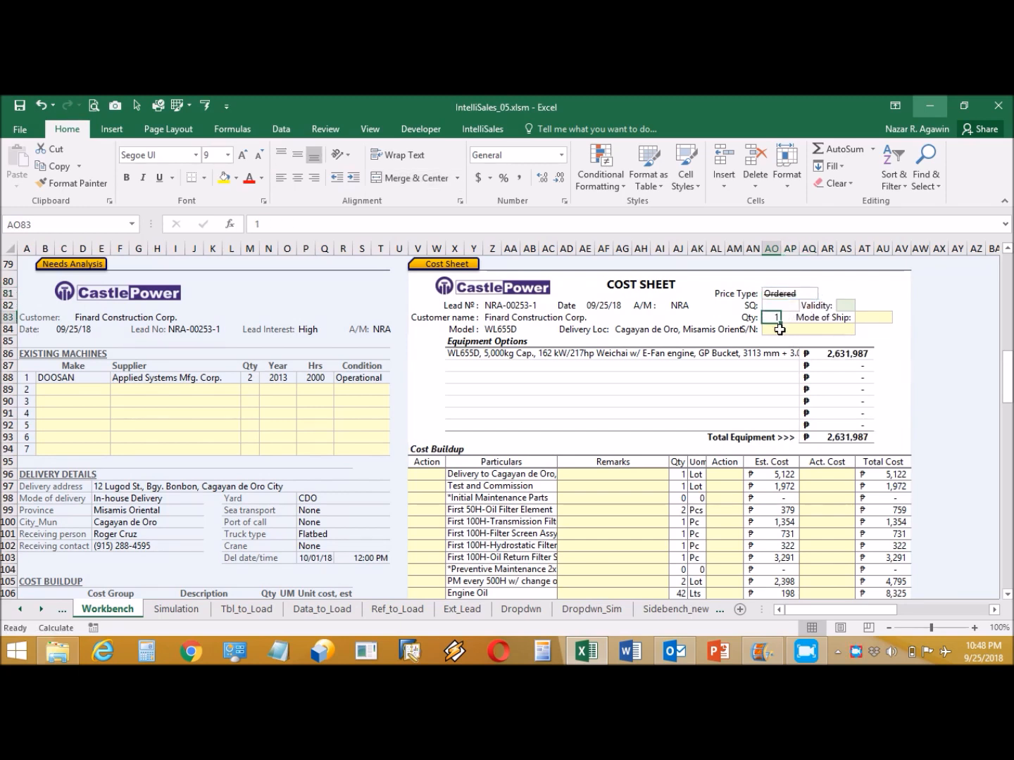
left_click(848, 305)
left_click(861, 305)
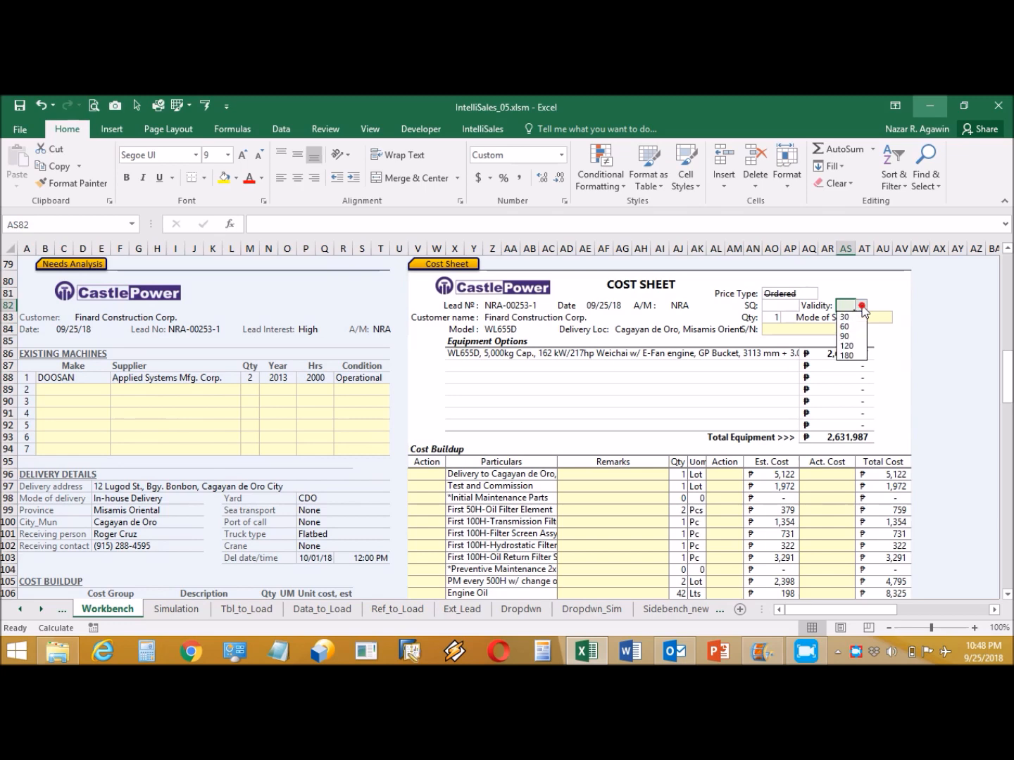
left_click(851, 318)
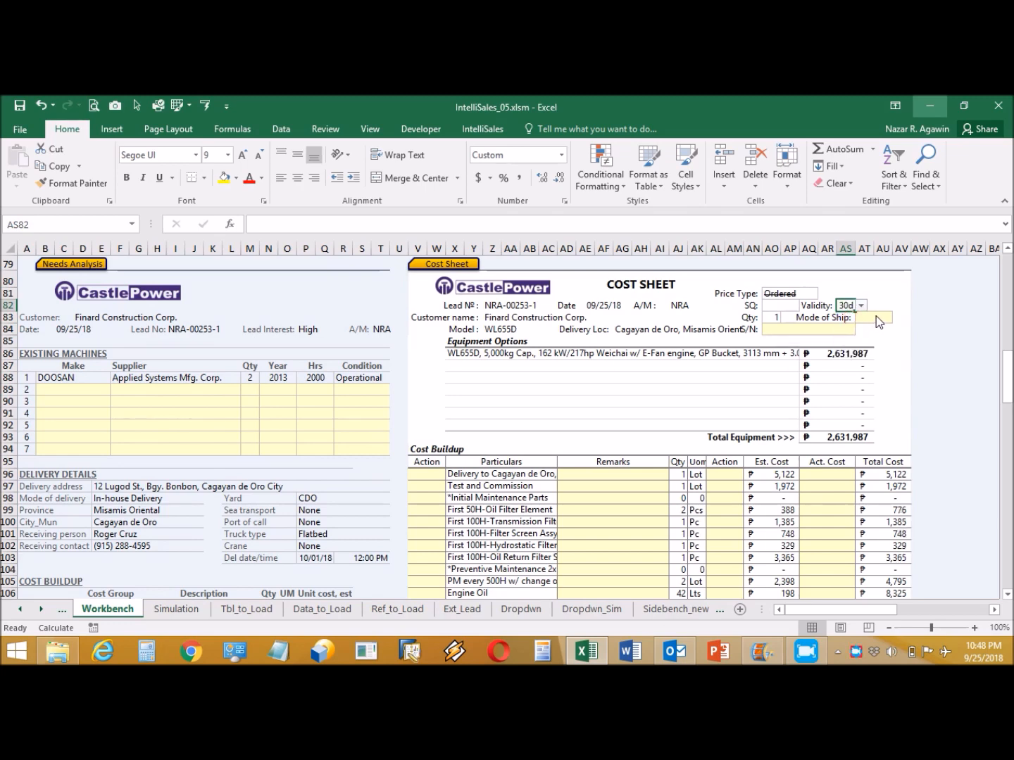
left_click(877, 319)
left_click(898, 318)
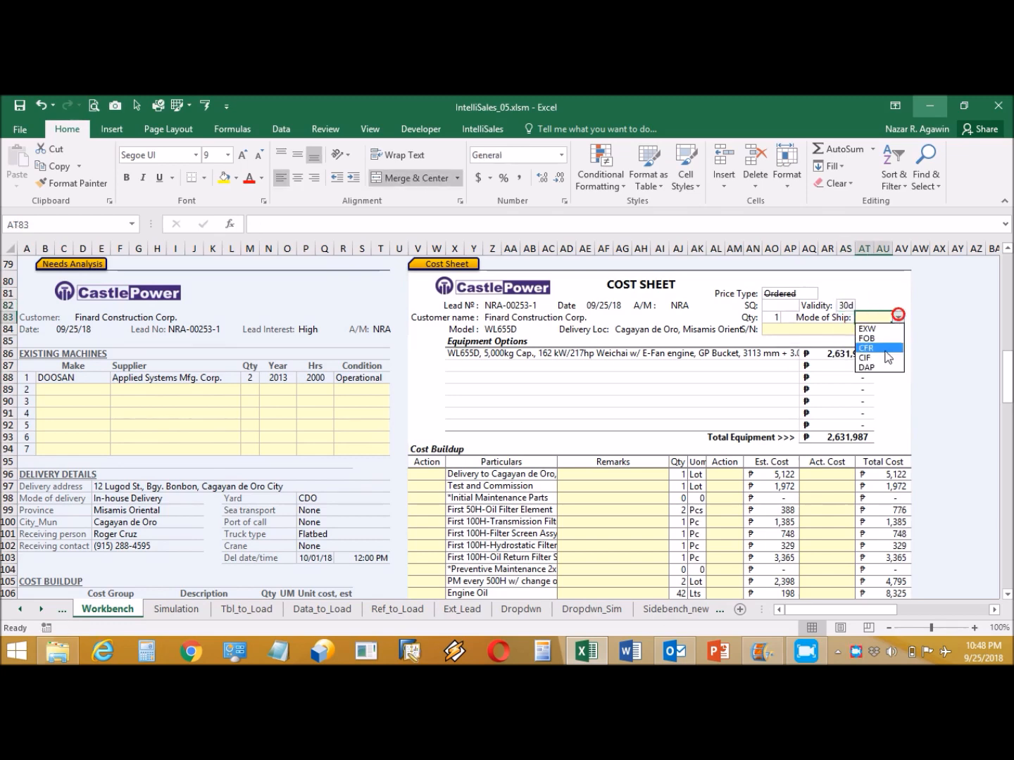
left_click(881, 365)
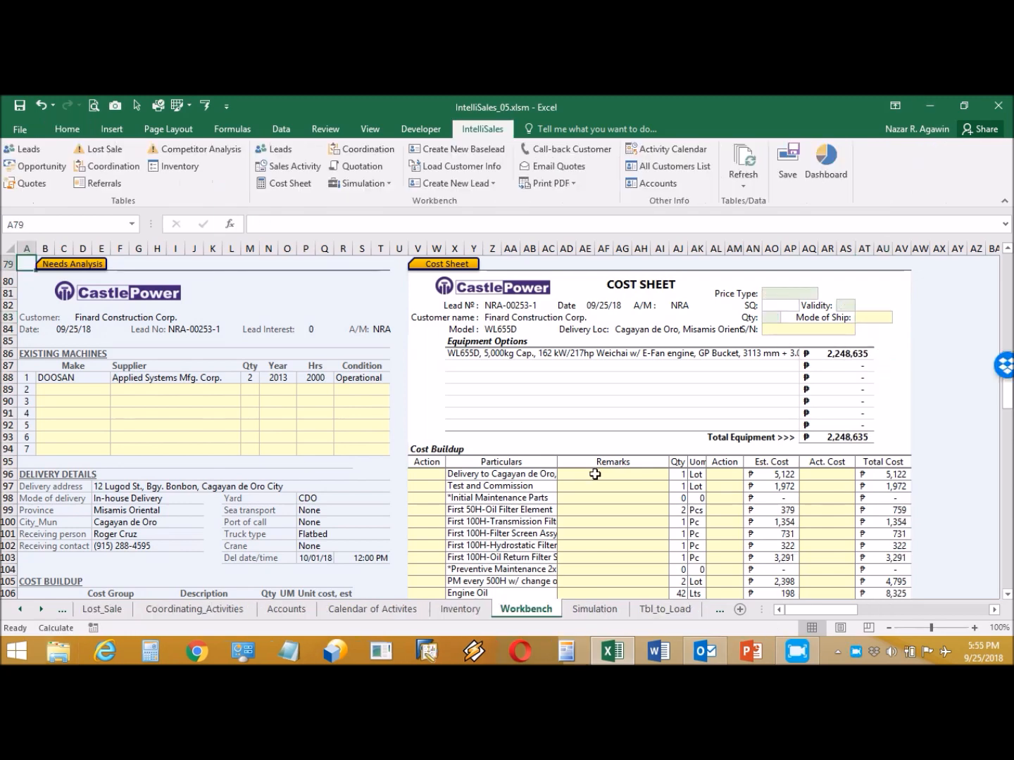
scroll(594, 473, "down", 5)
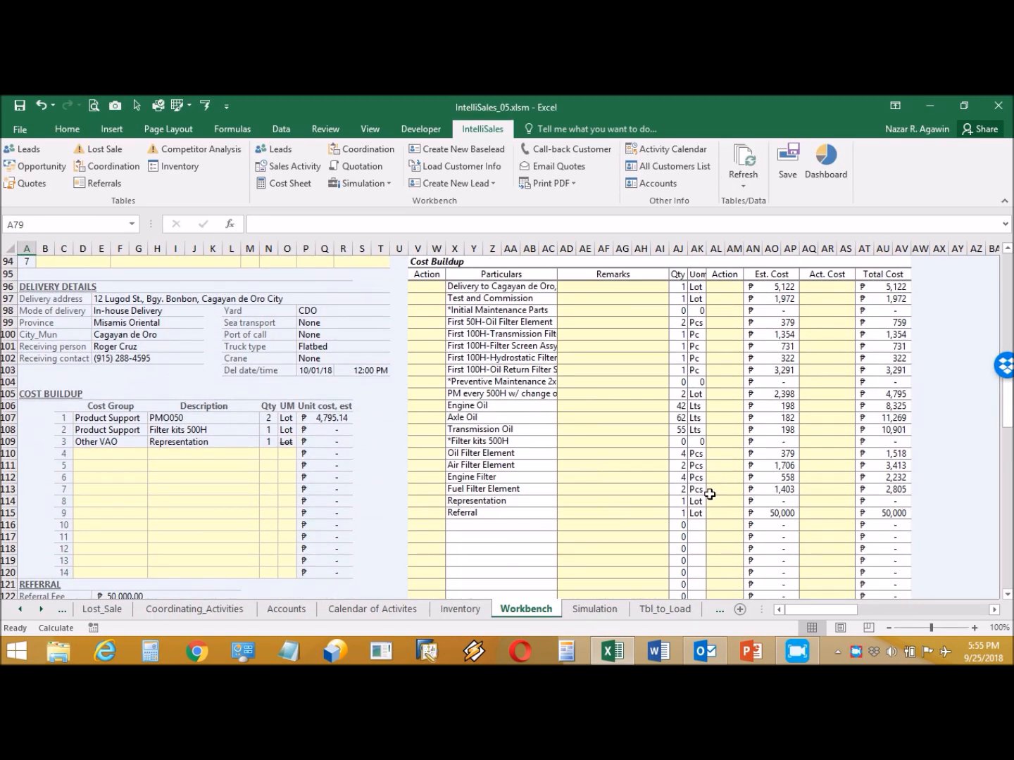
- Enter 5000 as Representation's actual cost, then clear the Representation item and the Referral row's 5000
left_click(806, 499)
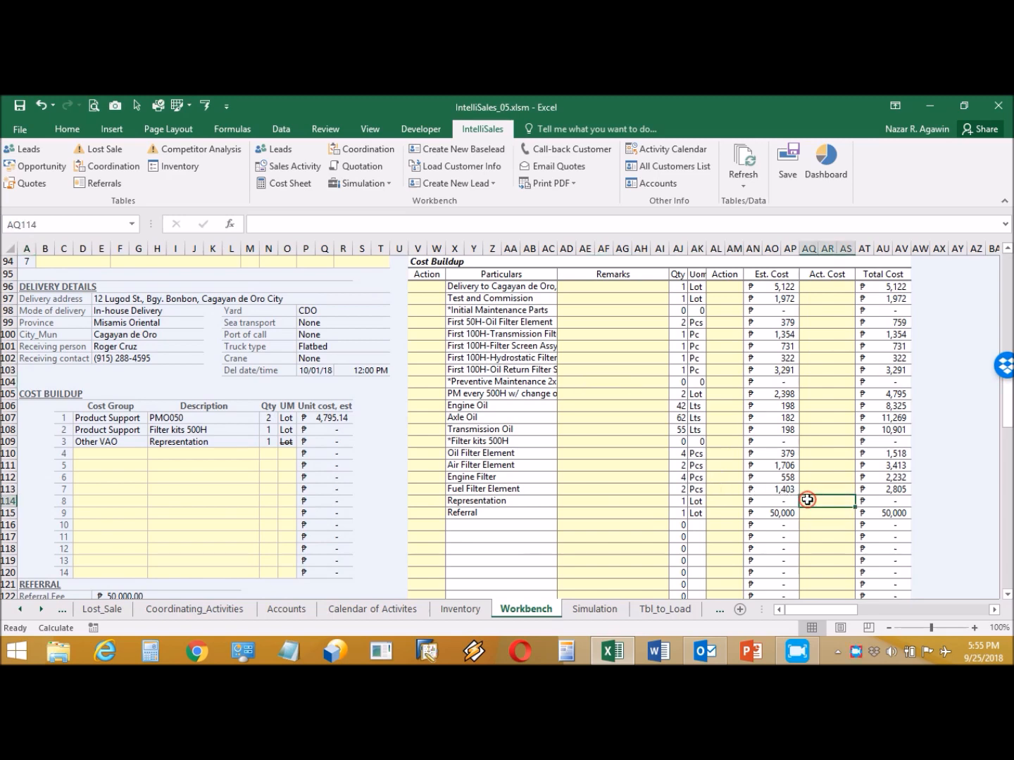
type("5000")
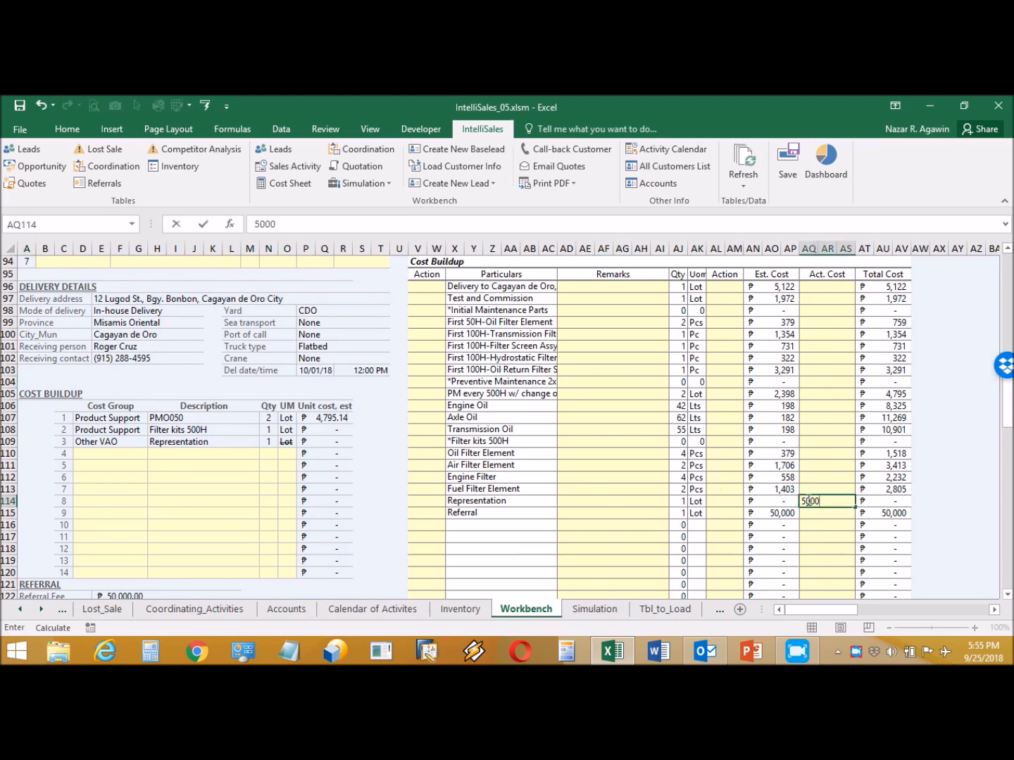
key("Return")
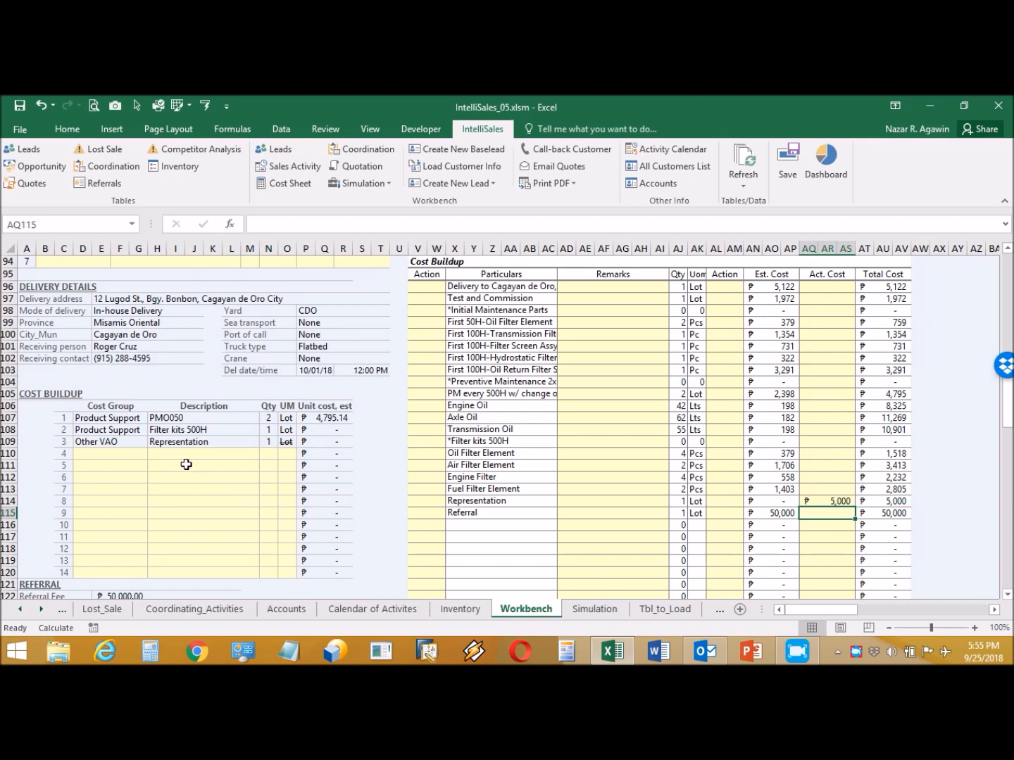
left_click(188, 444)
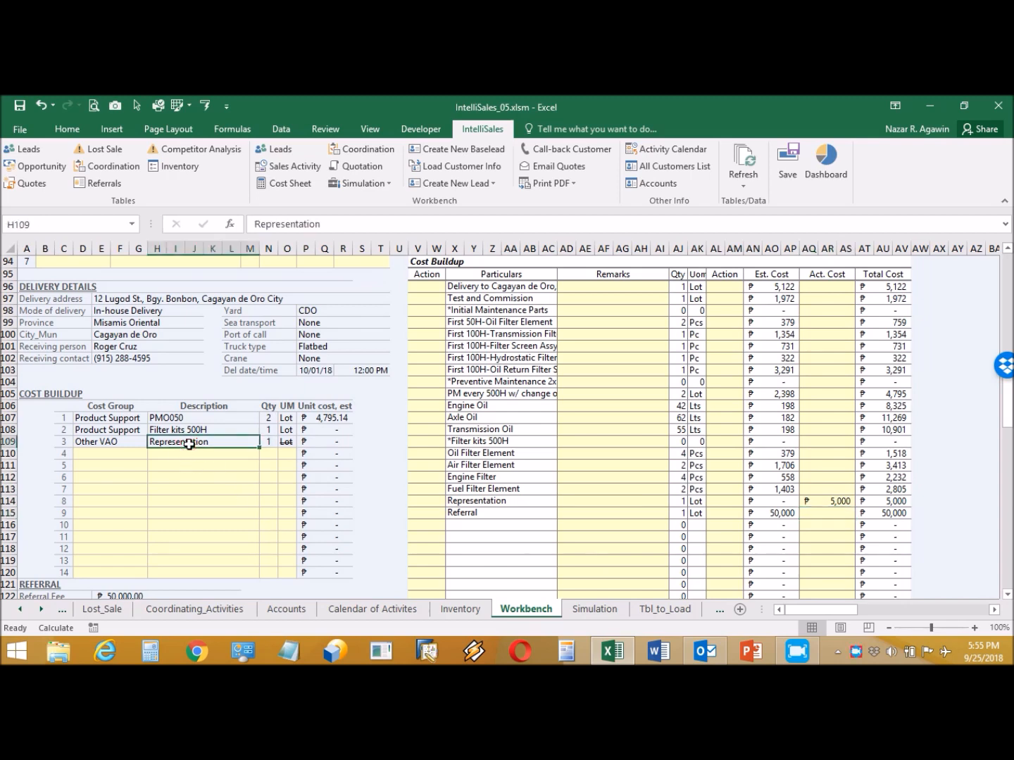
key("Delete")
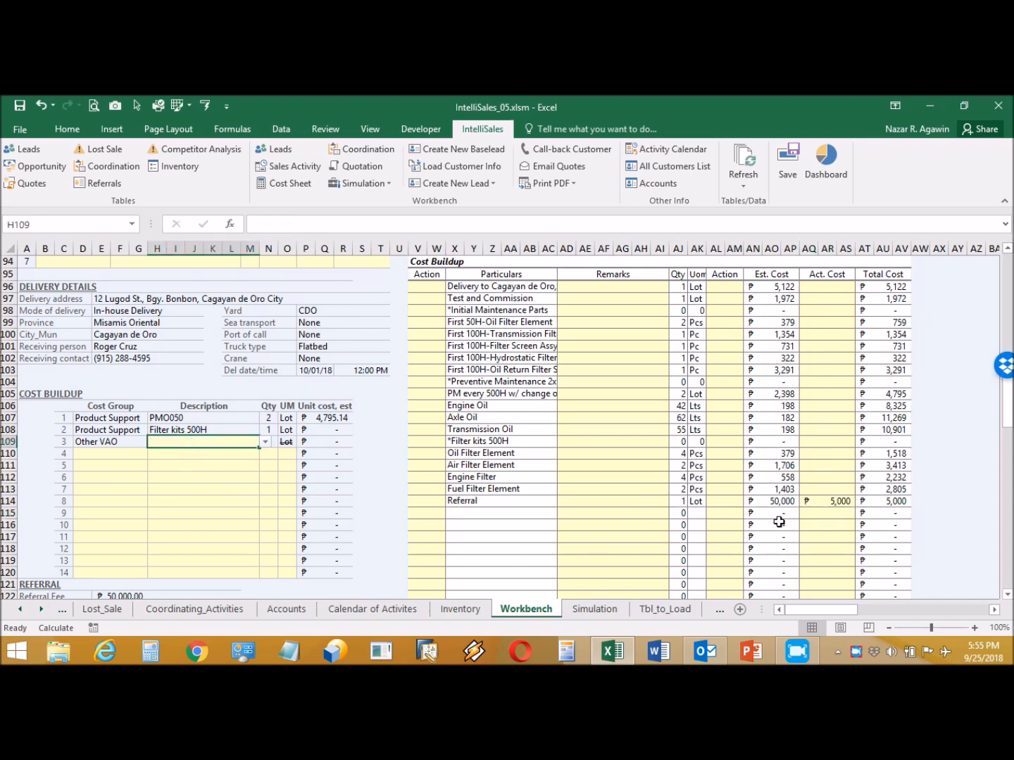
left_click(831, 502)
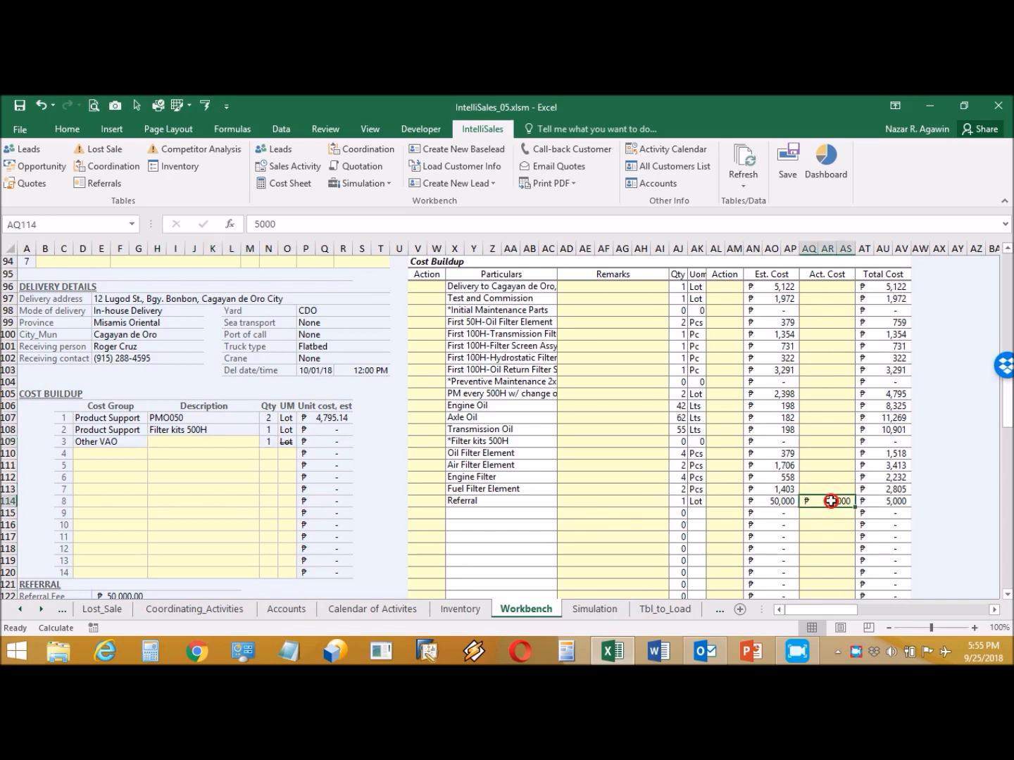
key("Delete")
- Reselect Representation as the third line's description and enter its 5000 actual cost
left_click(240, 442)
left_click(264, 442)
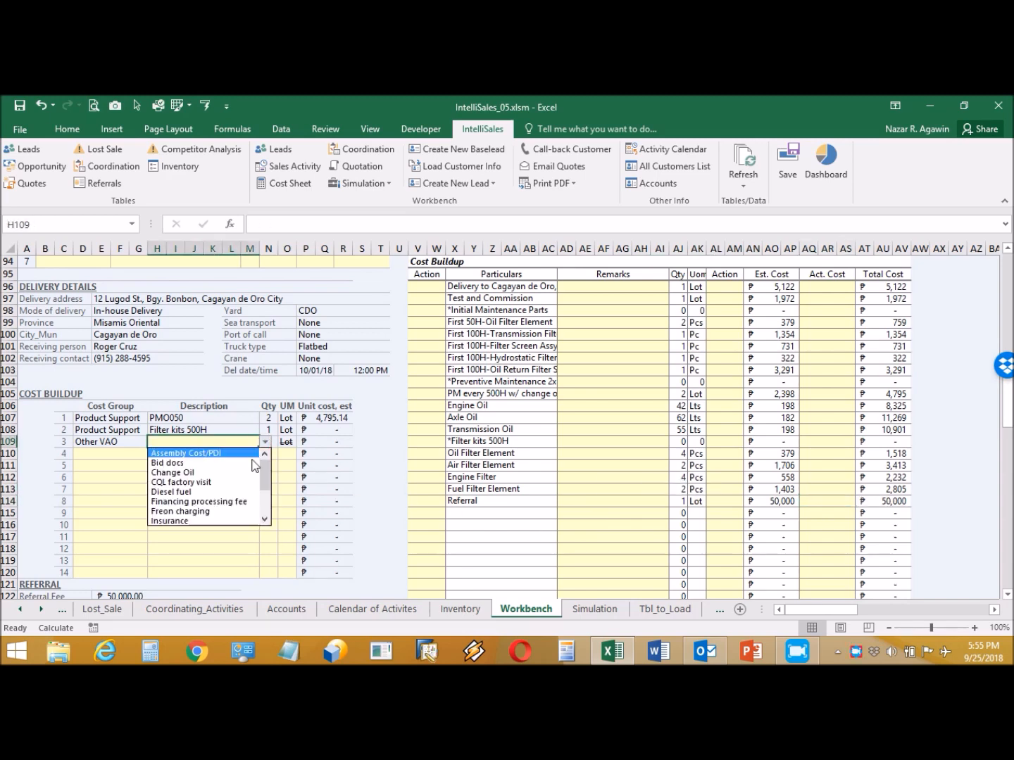
scroll(239, 504, "down", 2)
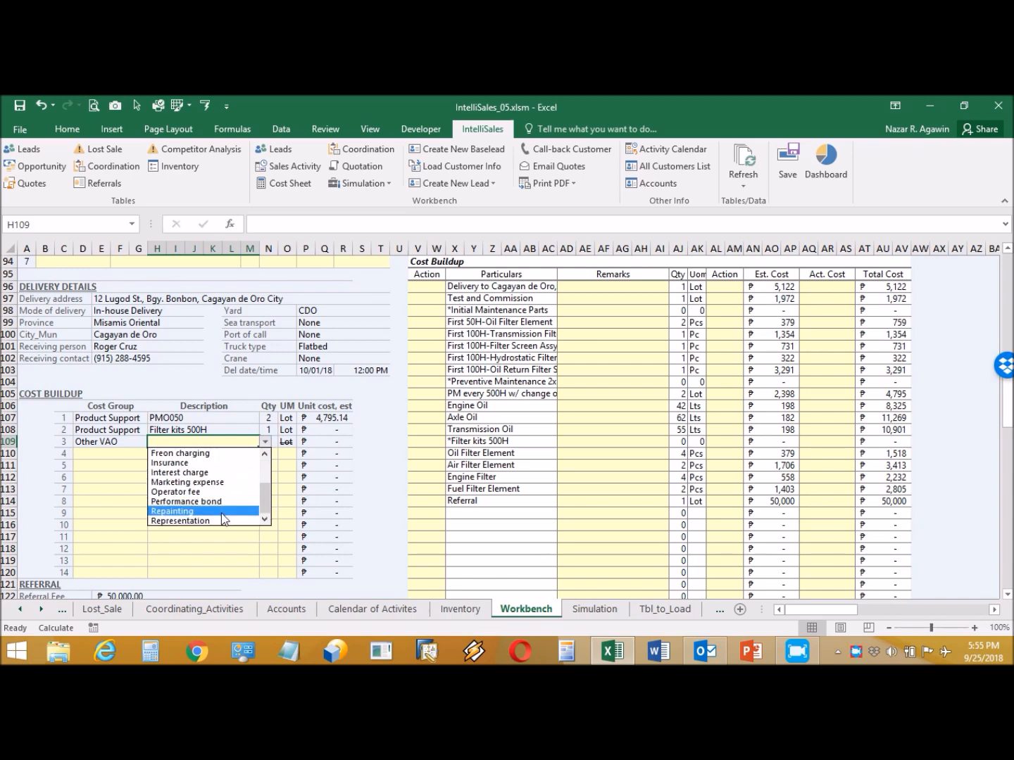
left_click(212, 521)
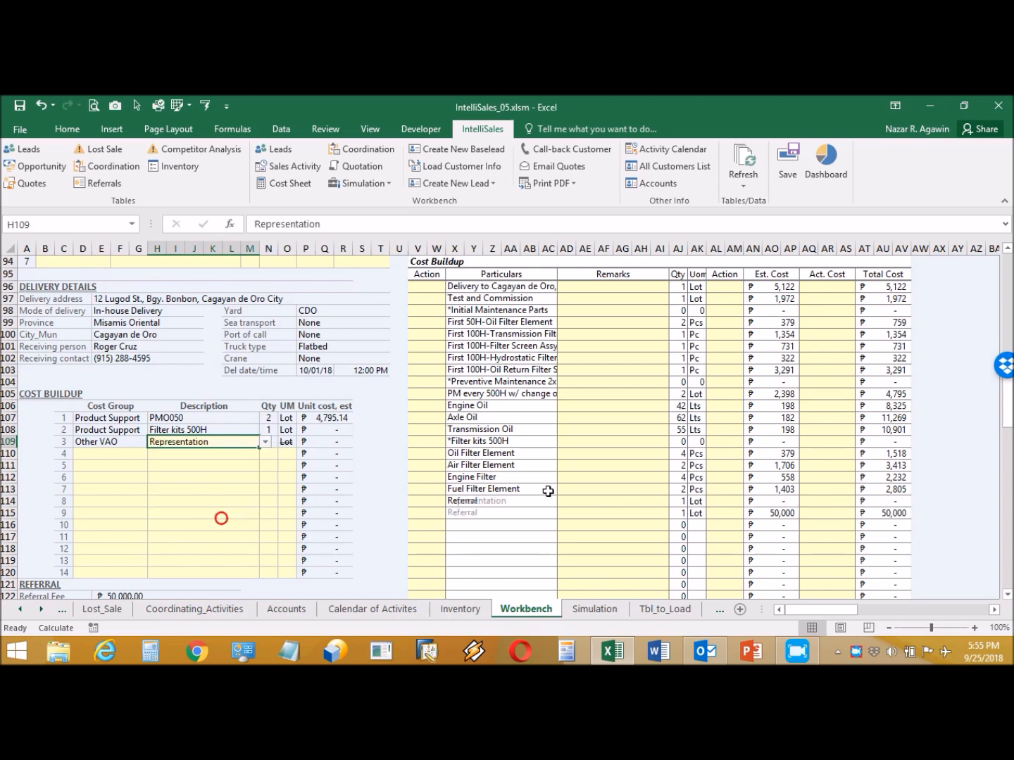
left_click(808, 504)
type("5000")
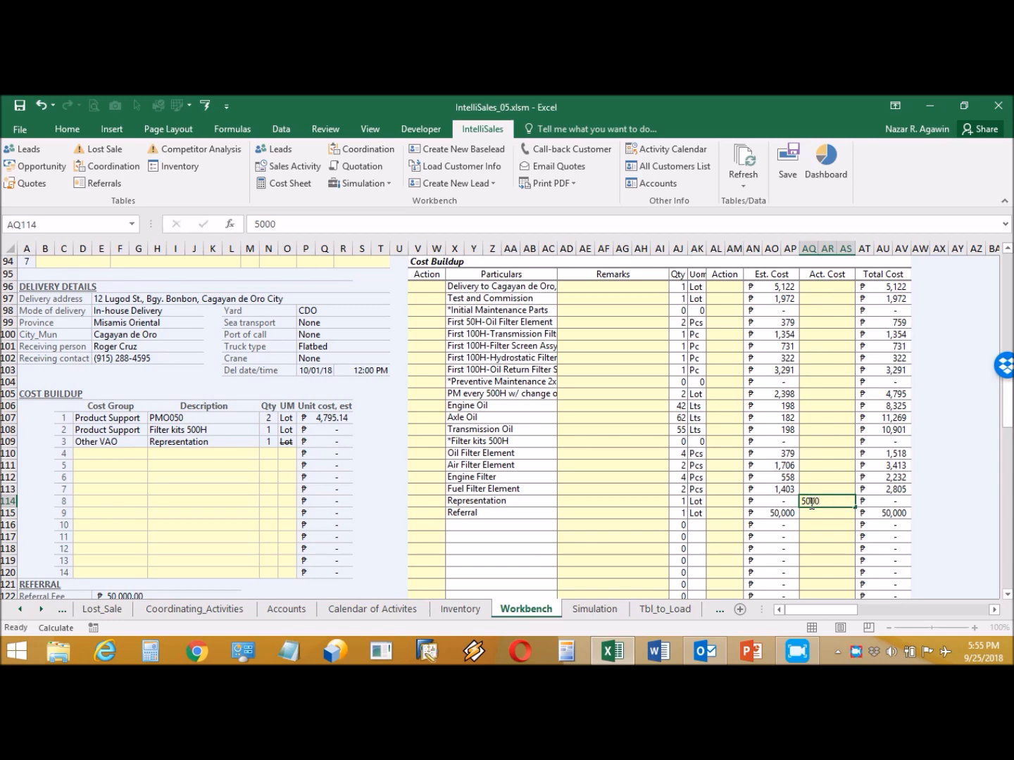
key("Return")
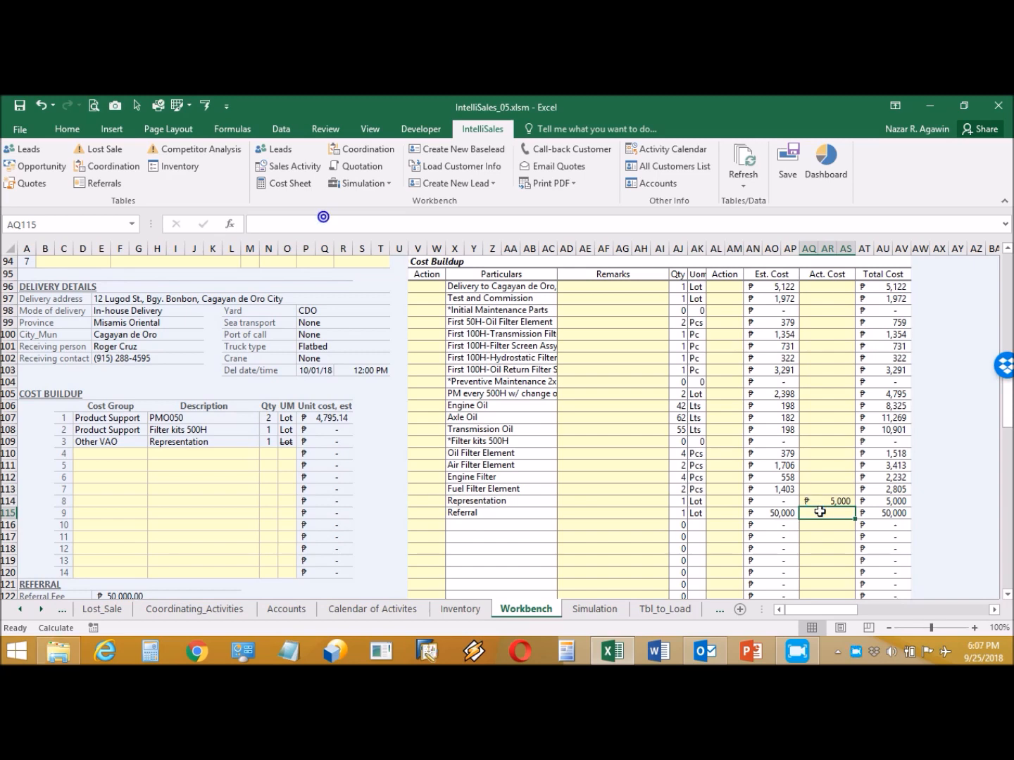
- Set V96's Action to Show and paste that value into V97:V113
left_click(427, 287)
left_click(449, 287)
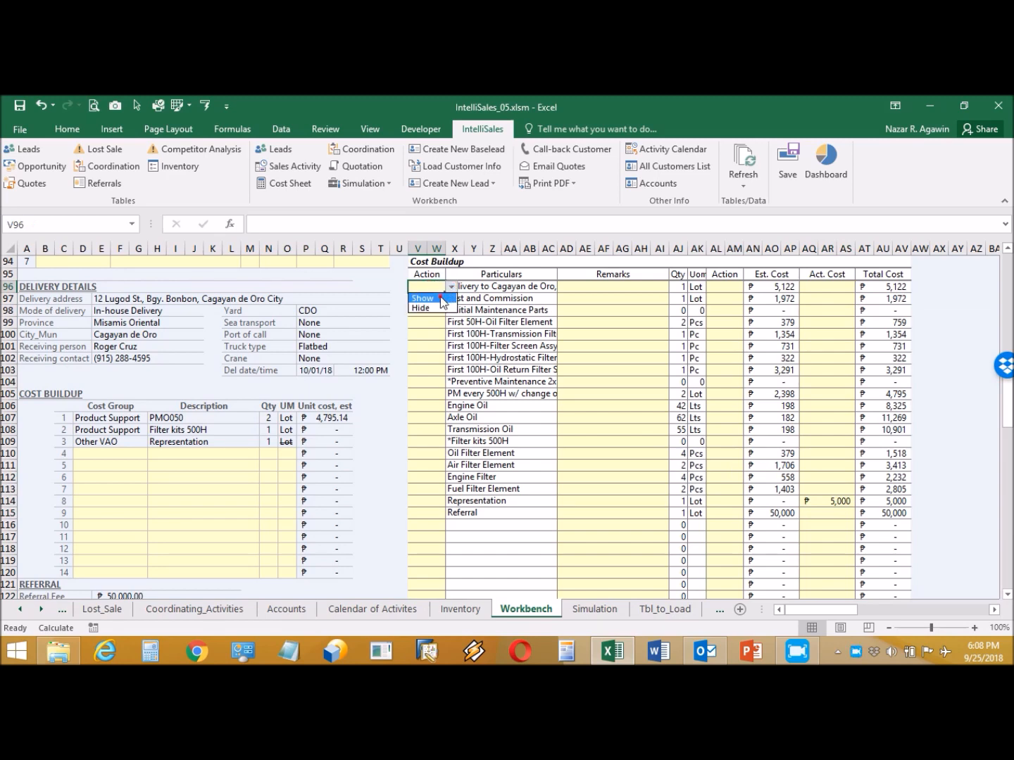
left_click(430, 298)
key("ctrl+c")
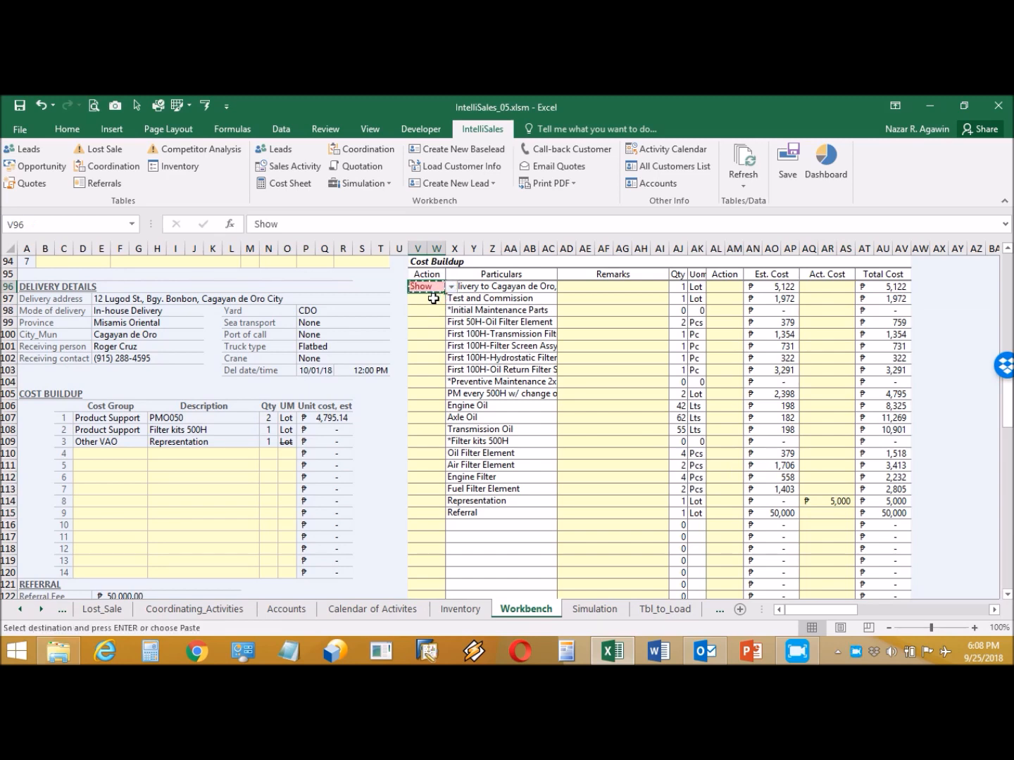
left_click_drag(432, 298, 434, 488)
left_click(69, 130)
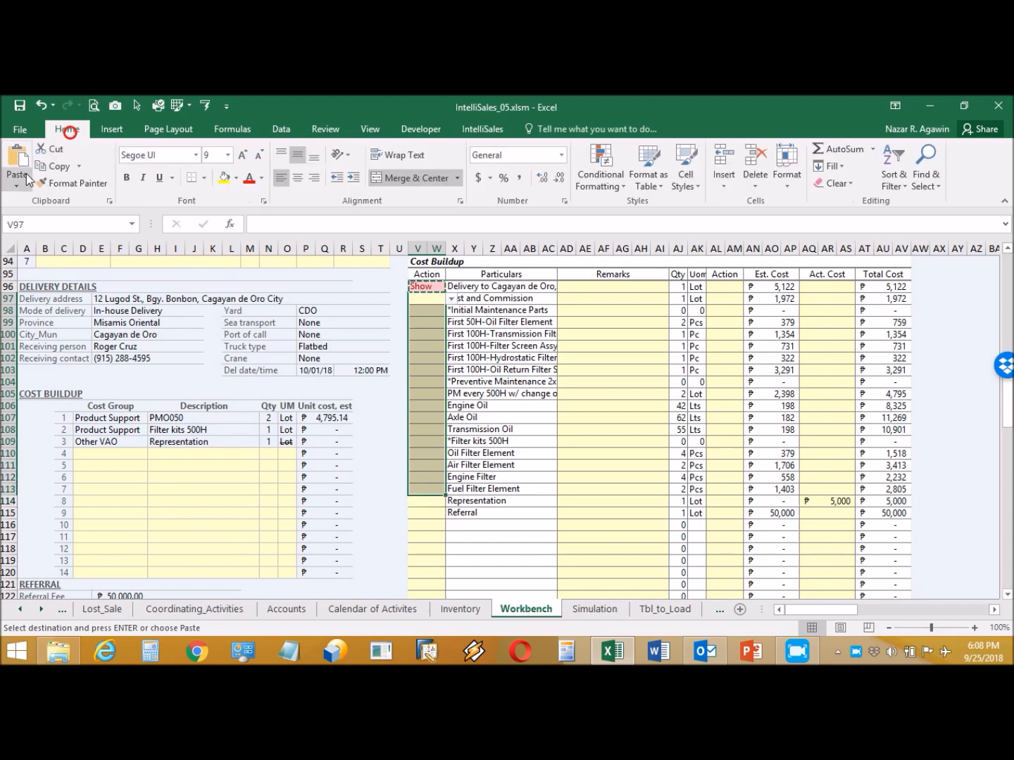
left_click(29, 178)
left_click(19, 274)
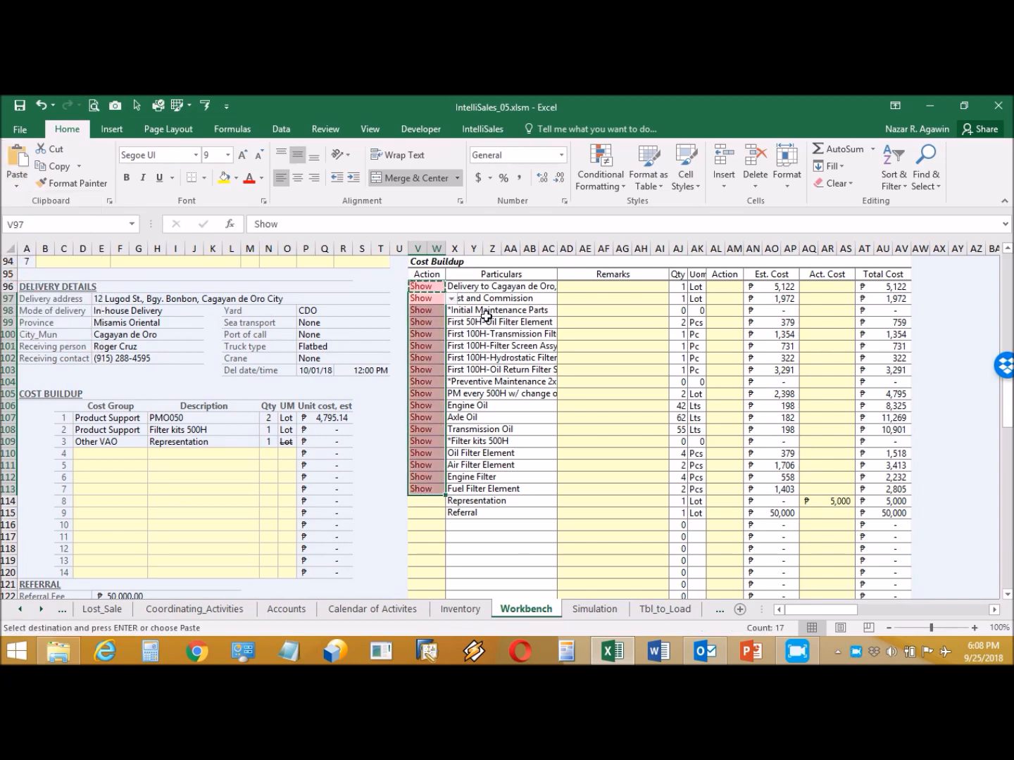
key("Escape")
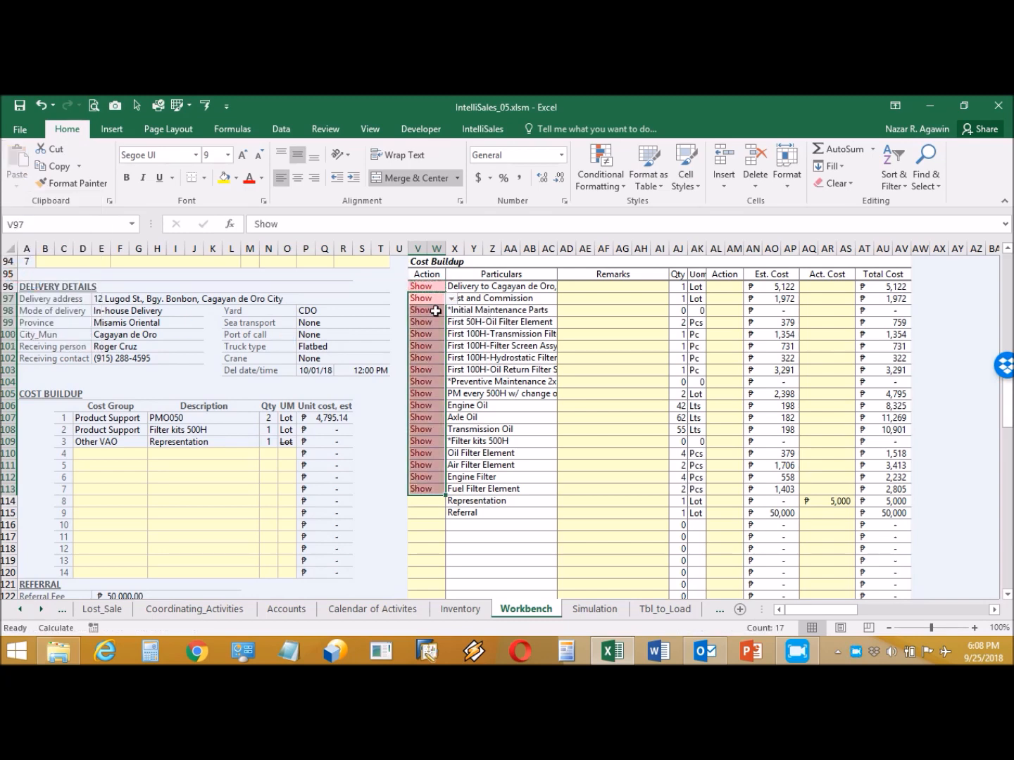
- Set the right Action cell AL96 to Show
left_click(430, 305)
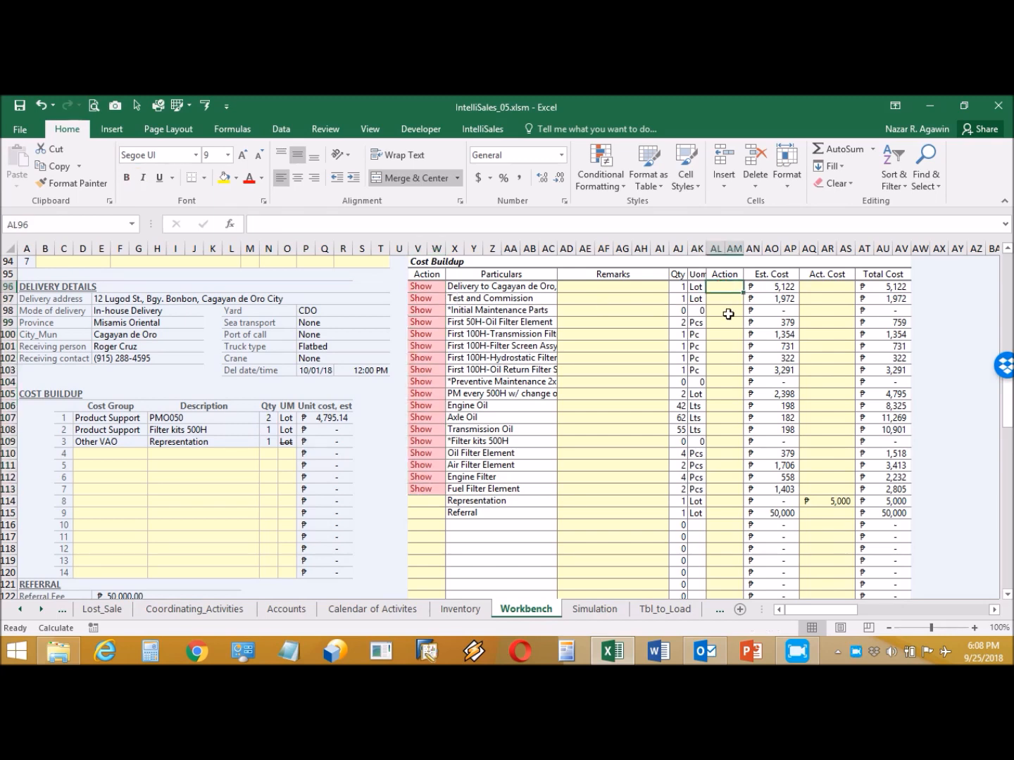
left_click(750, 287)
left_click(732, 298)
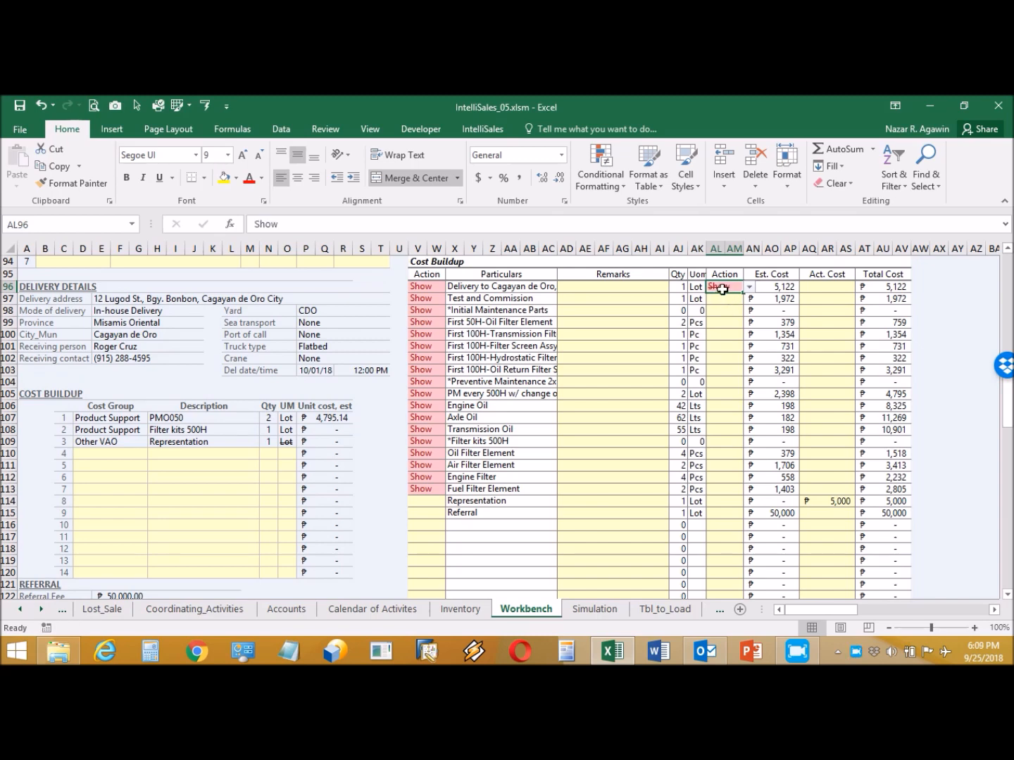
- Remove strikethrough from AL96's font via Format Cells
right_click(723, 286)
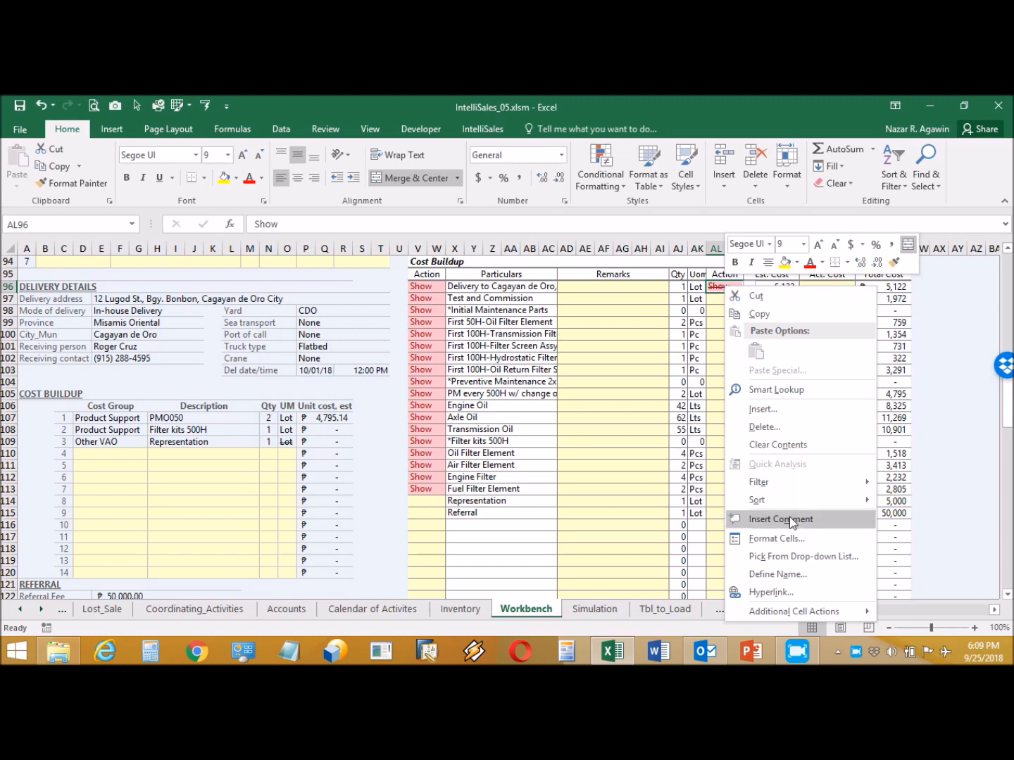
left_click(788, 536)
left_click(627, 478)
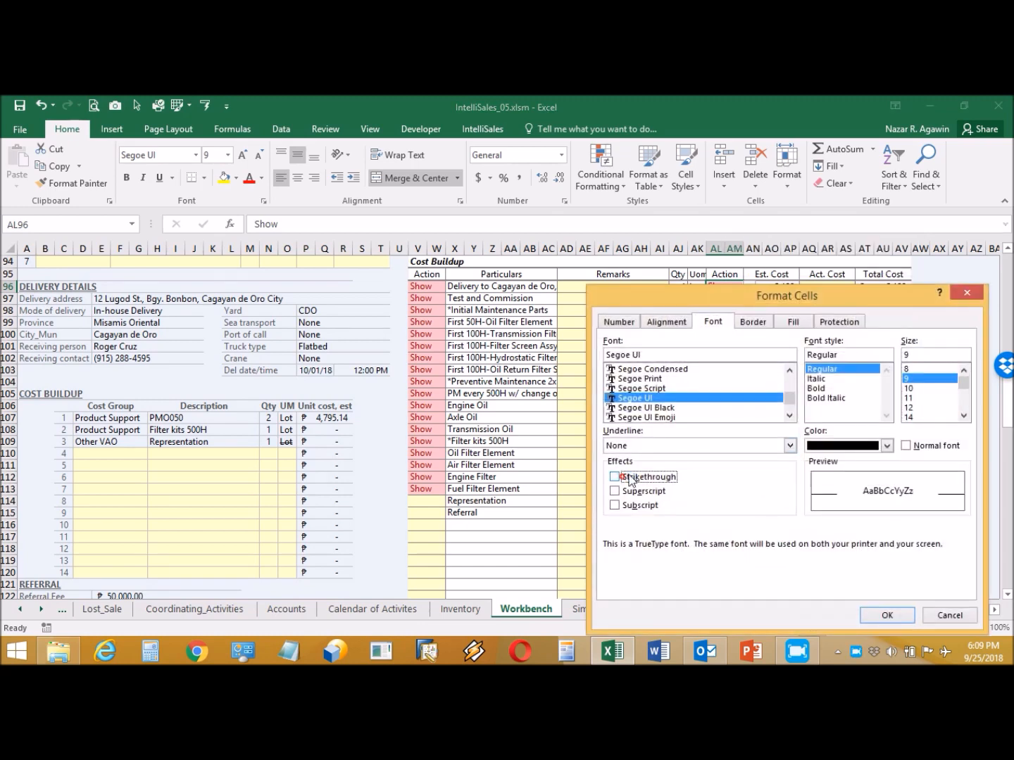
left_click(886, 615)
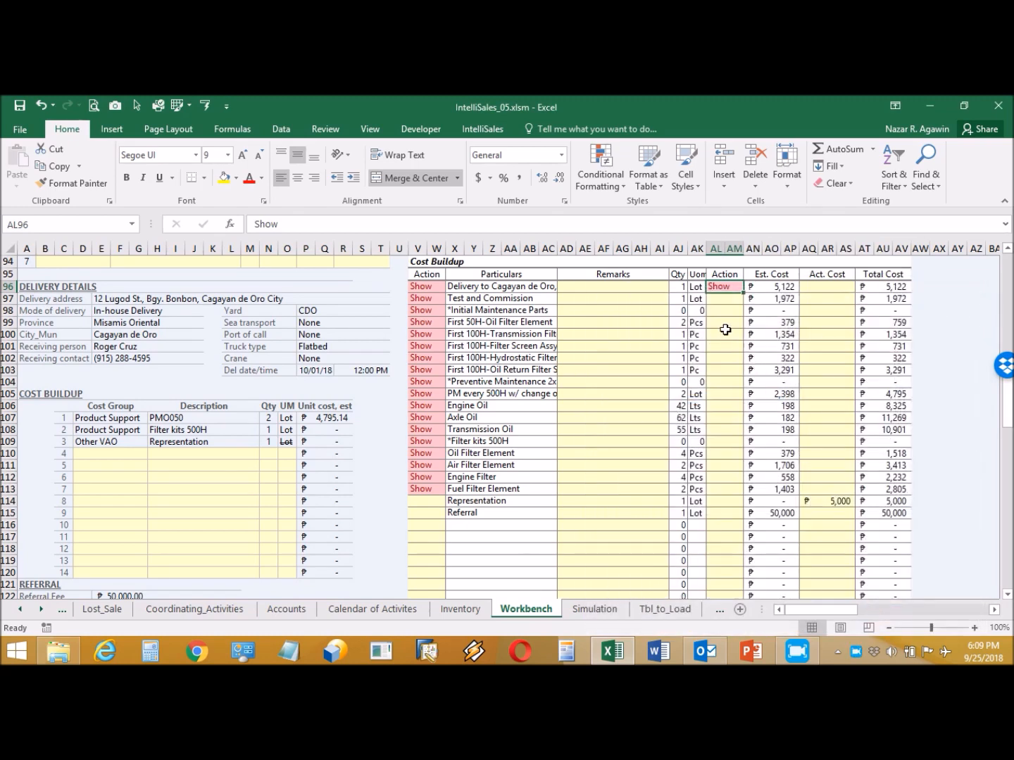
- Copy AL96's Show and paste it as values into AL97:AL113
key("ctrl+c")
left_click_drag(725, 302, 722, 489)
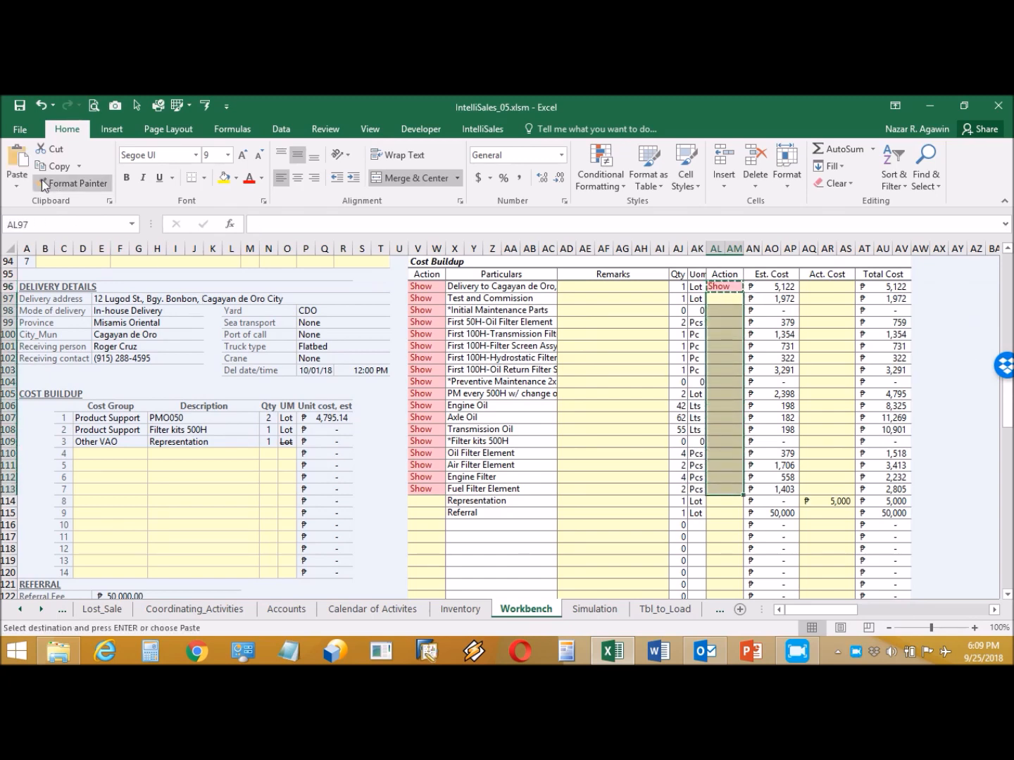
left_click(20, 186)
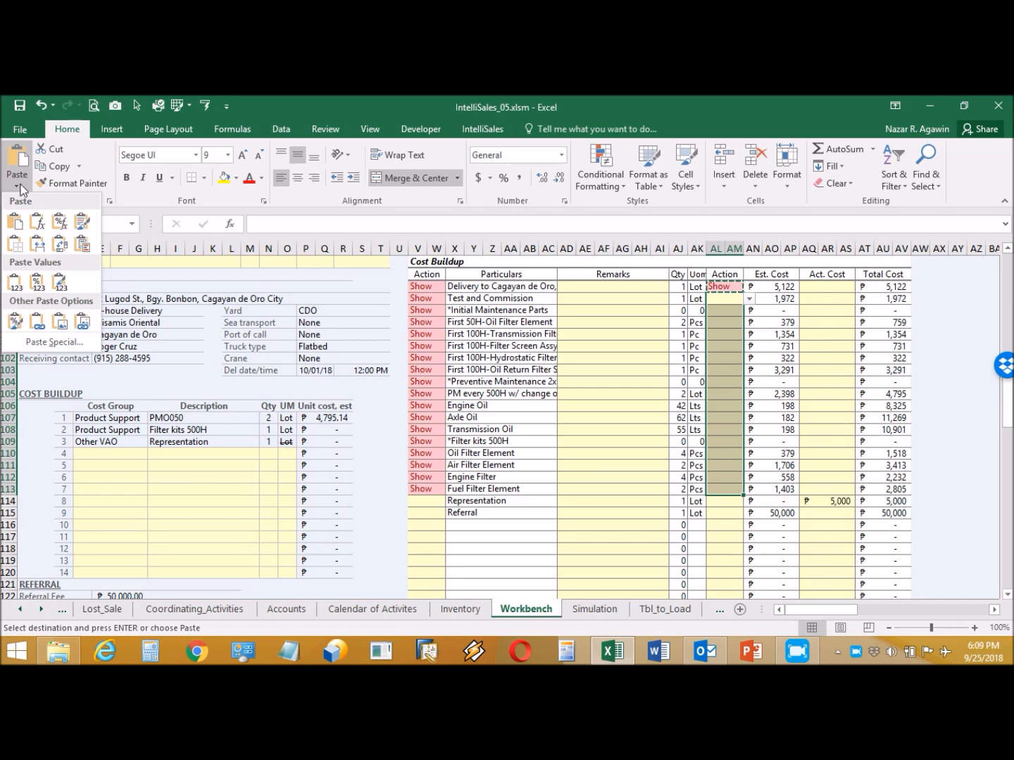
left_click(17, 275)
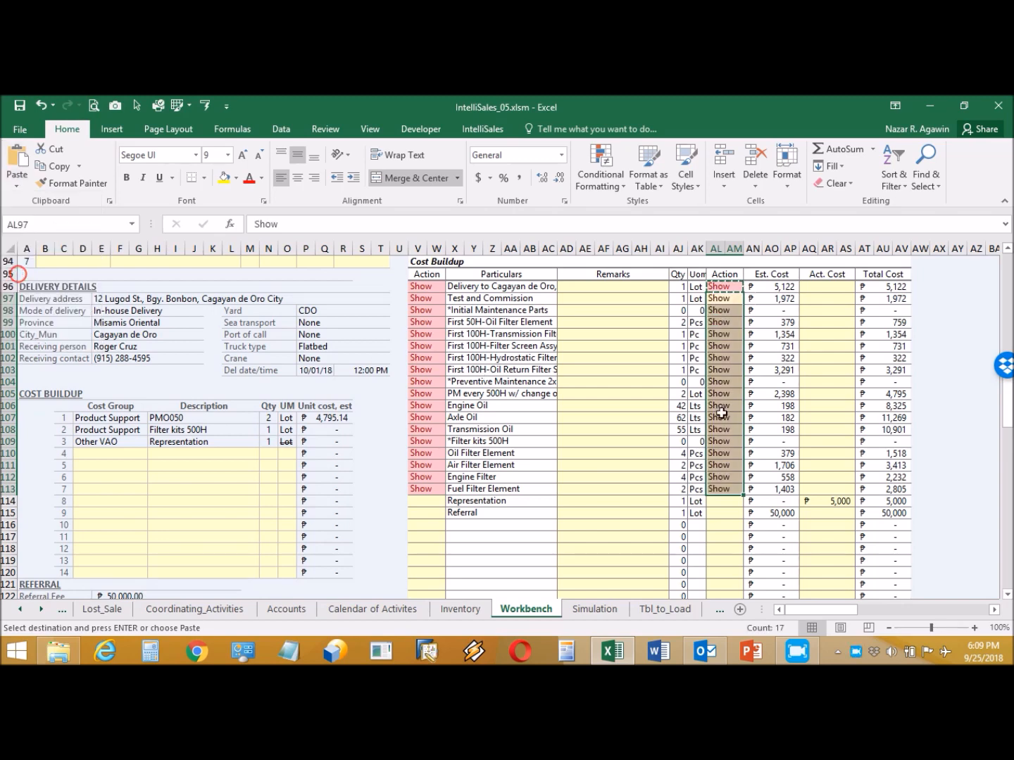
key("Escape")
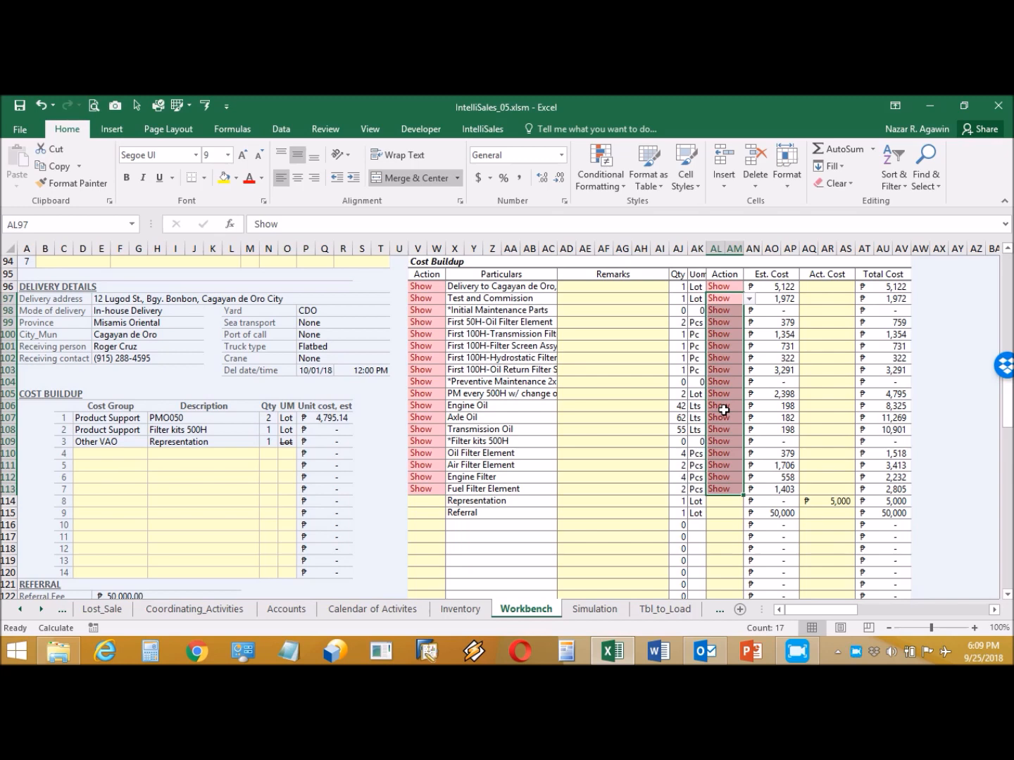
left_click(724, 465)
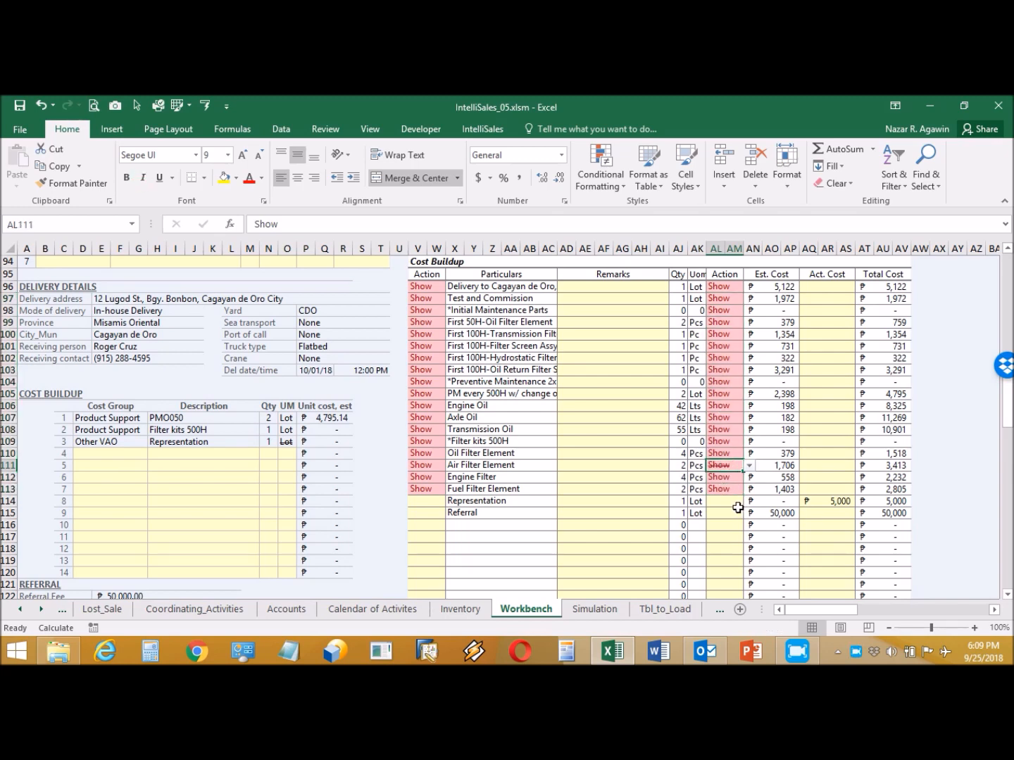
scroll(738, 508, "down", 7)
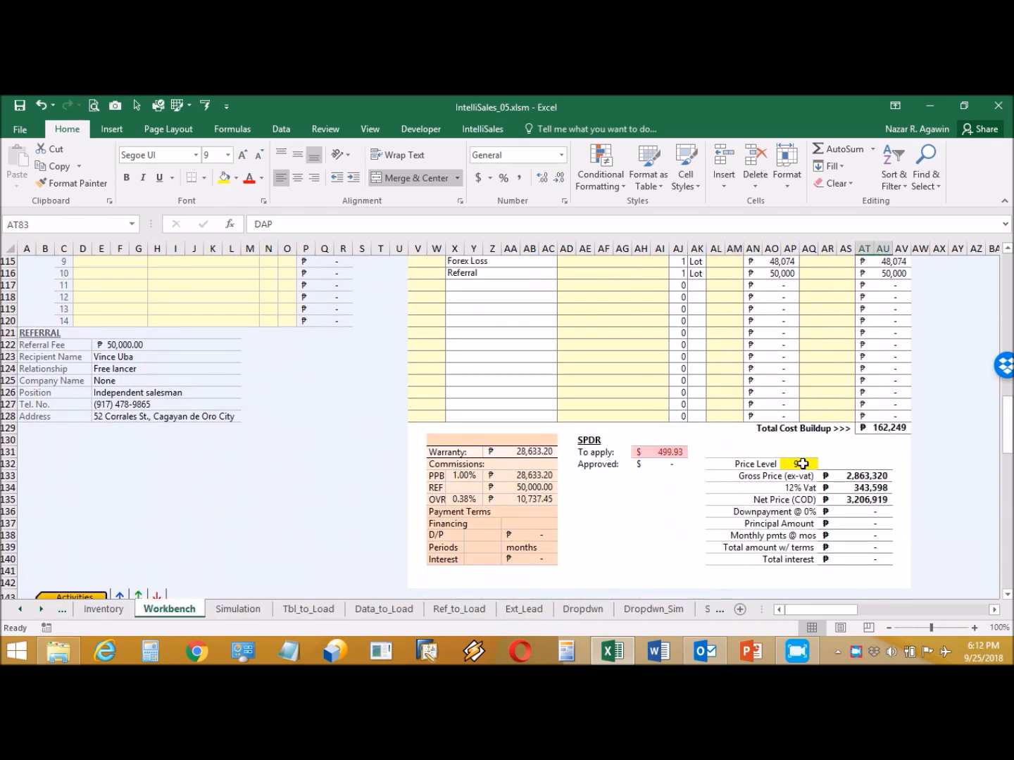
- Try Price Level values 15%, 10% and 9%, finally settling on 8%
left_click(803, 464)
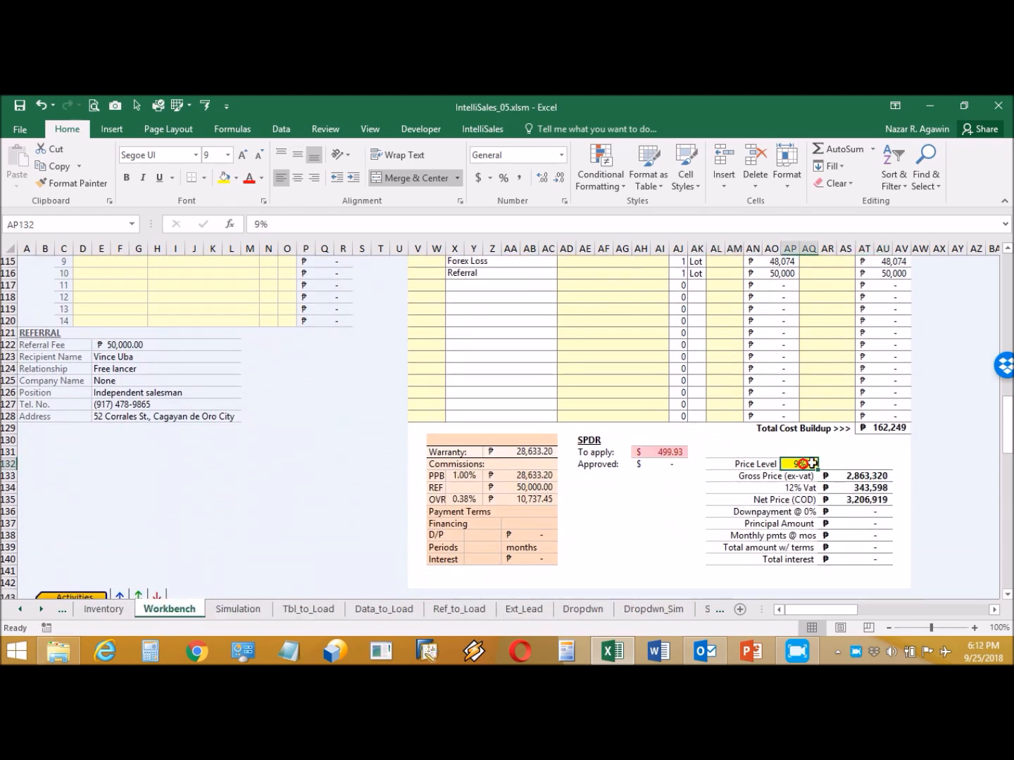
left_click(825, 465)
left_click(823, 477)
left_click(823, 478)
left_click(815, 485)
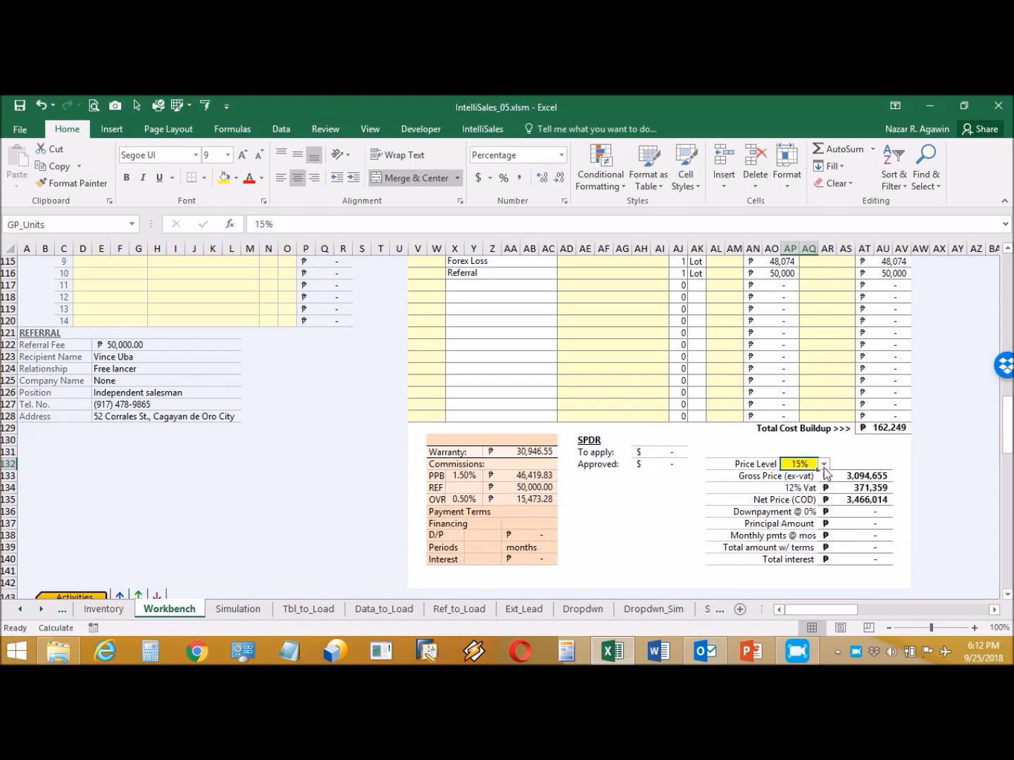
left_click(823, 464)
left_click(798, 524)
left_click(823, 465)
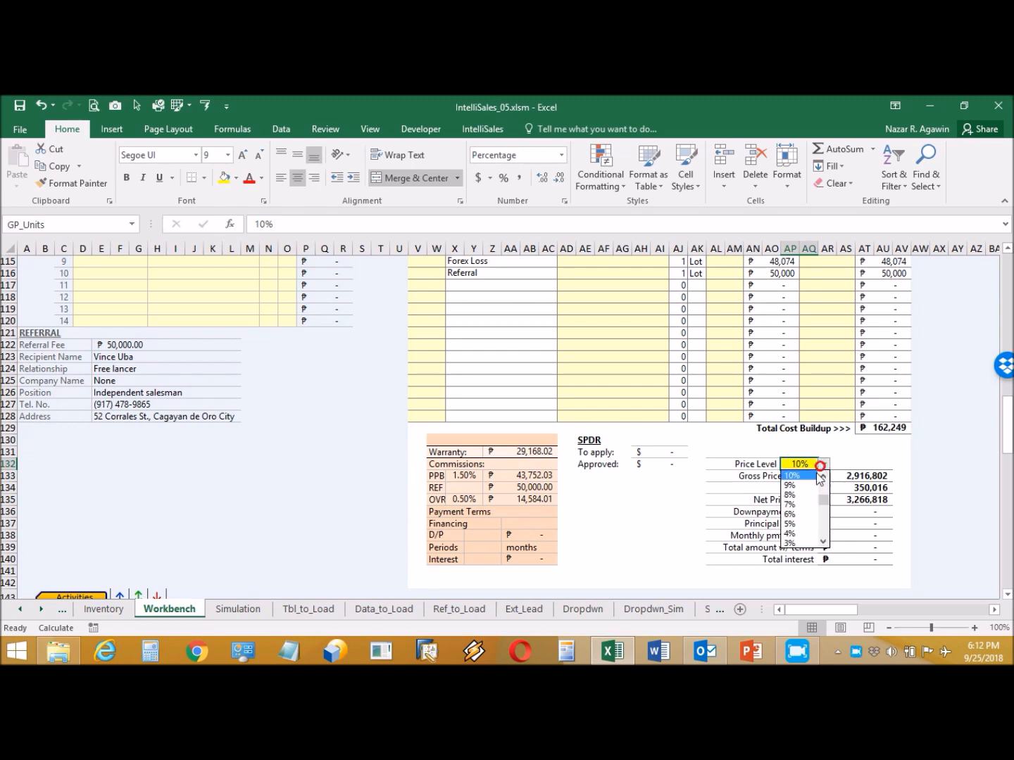
left_click(810, 493)
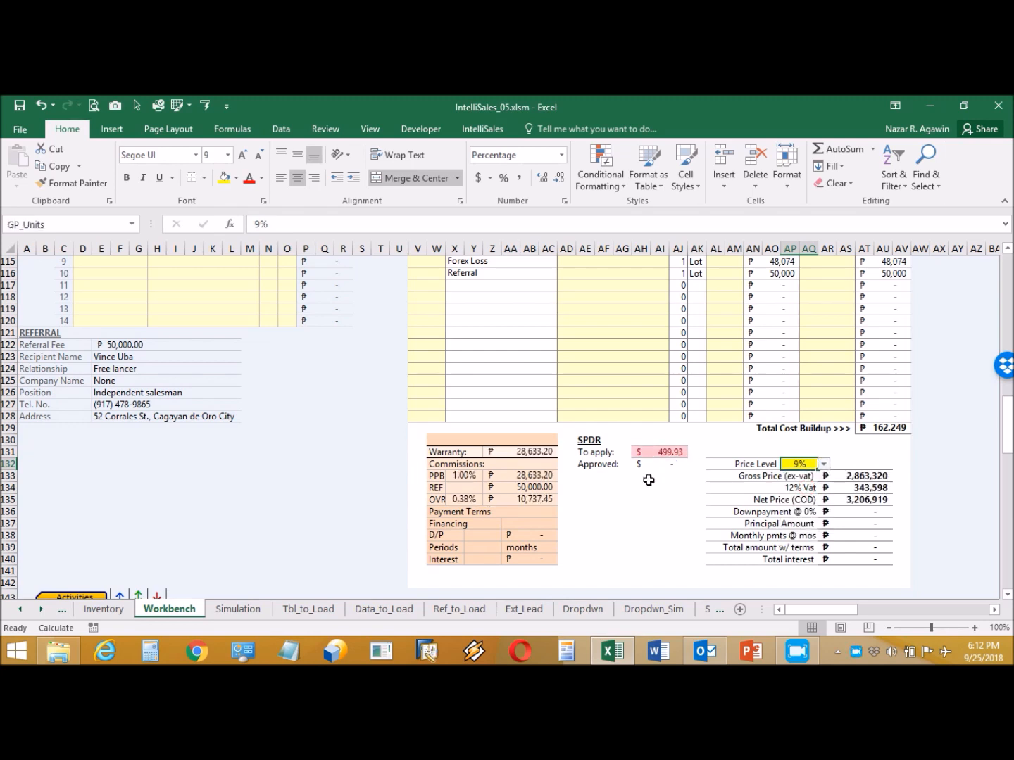
left_click(823, 465)
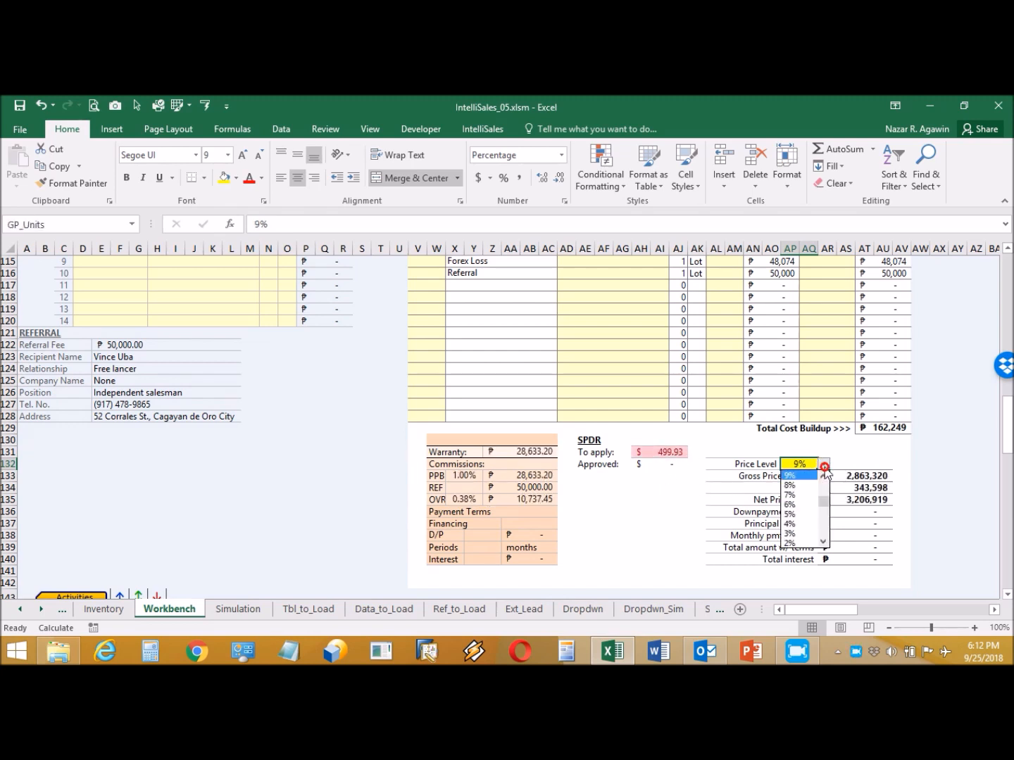
left_click(804, 483)
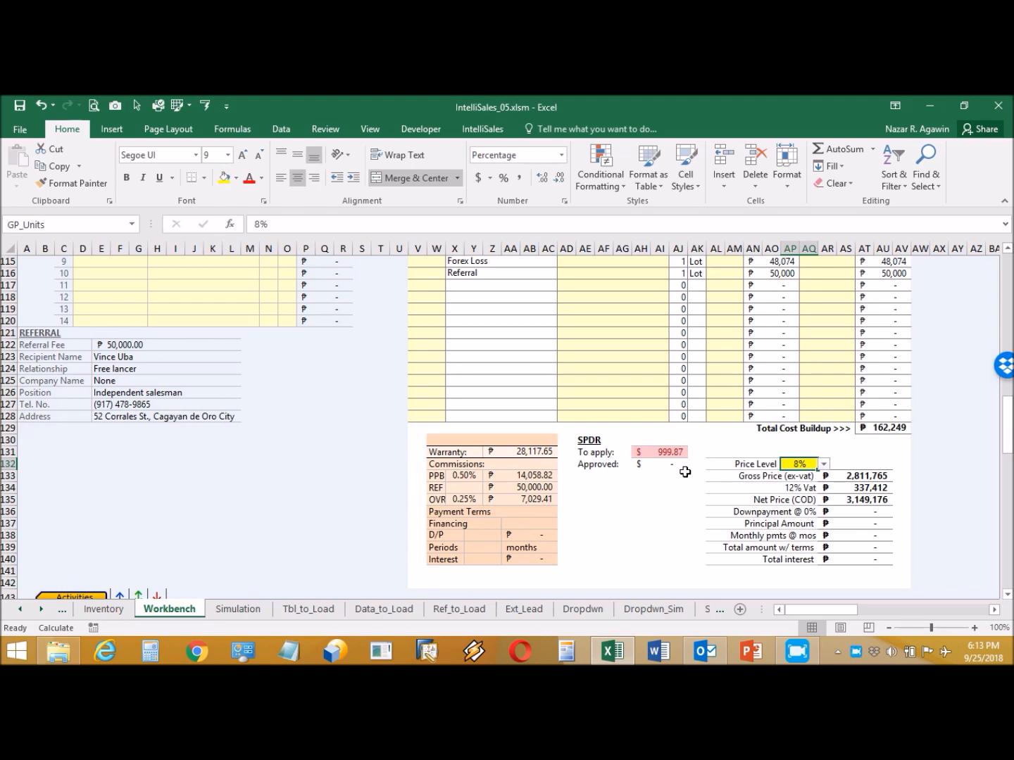
- Enter financing terms: 30% downpayment, 3 periods and 12% interest
left_click(484, 535)
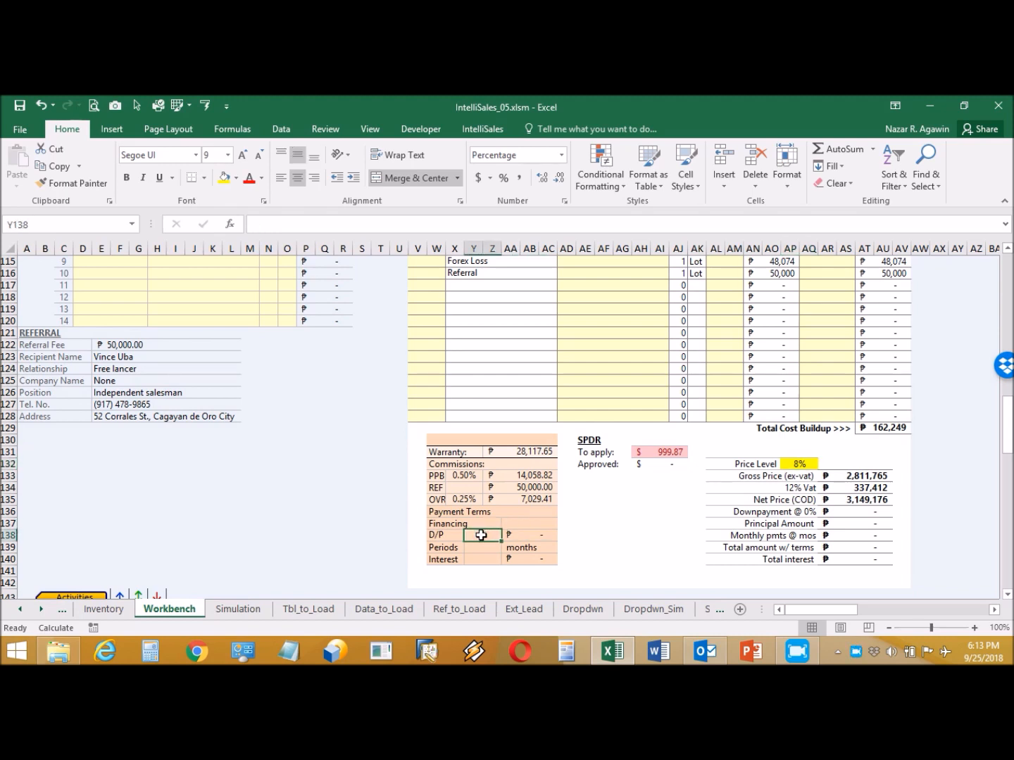
type("30")
left_click(482, 548)
type("3")
left_click(489, 560)
type("12")
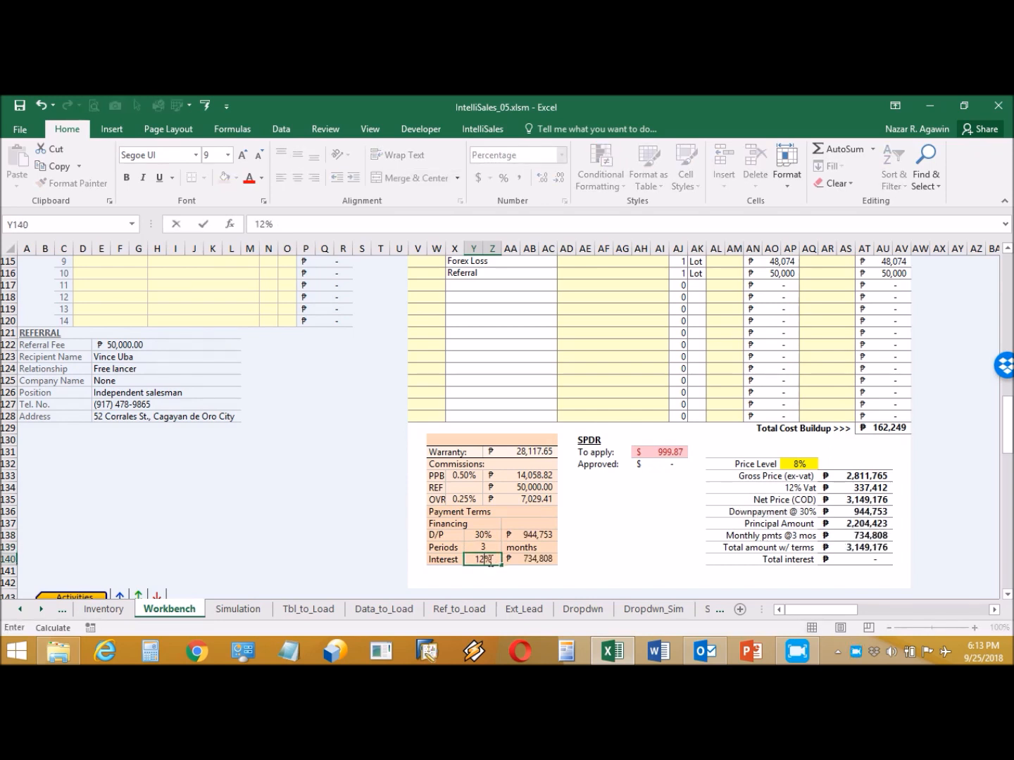
key("Return")
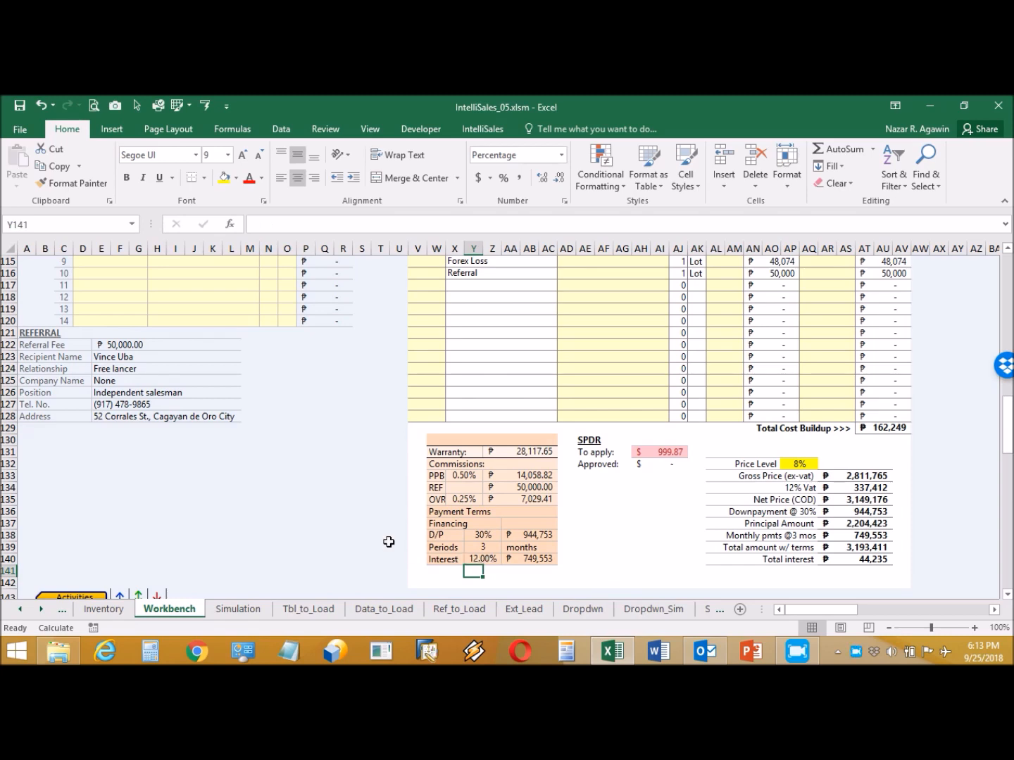
scroll(362, 538, "down", 5)
- Enter the first activity: date Oct0118 (10/1), time 12:00 PM, activity Deliver Unit at Site
scroll(362, 537, "down", 7)
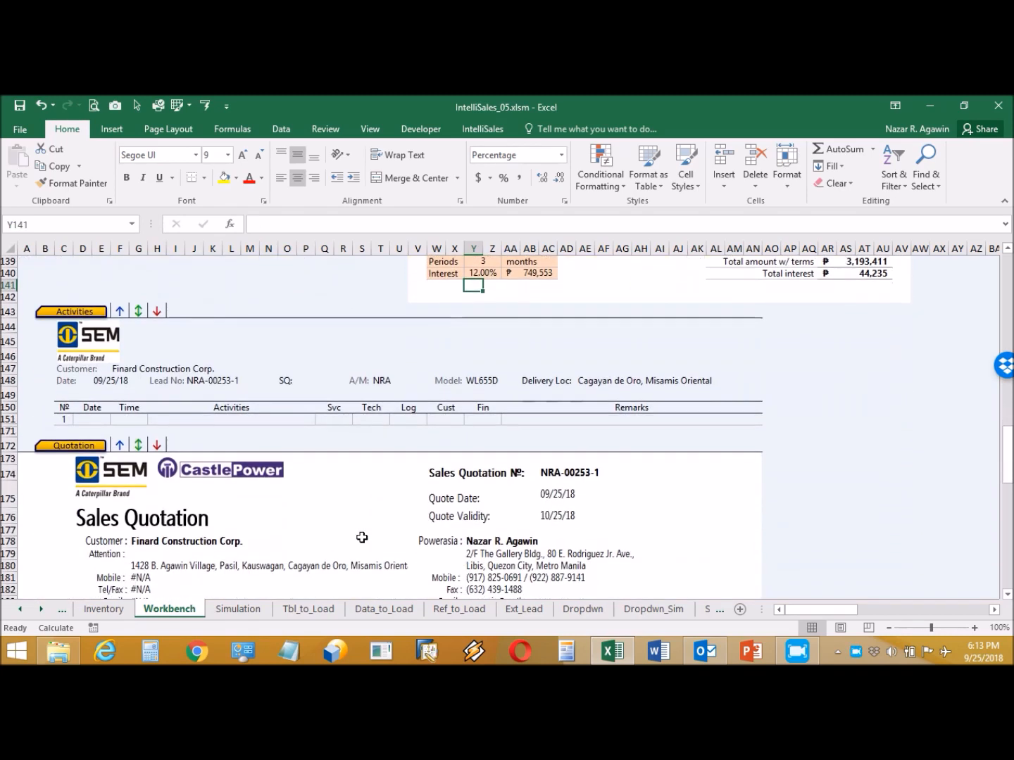
scroll(362, 537, "up", 4)
left_click(96, 416)
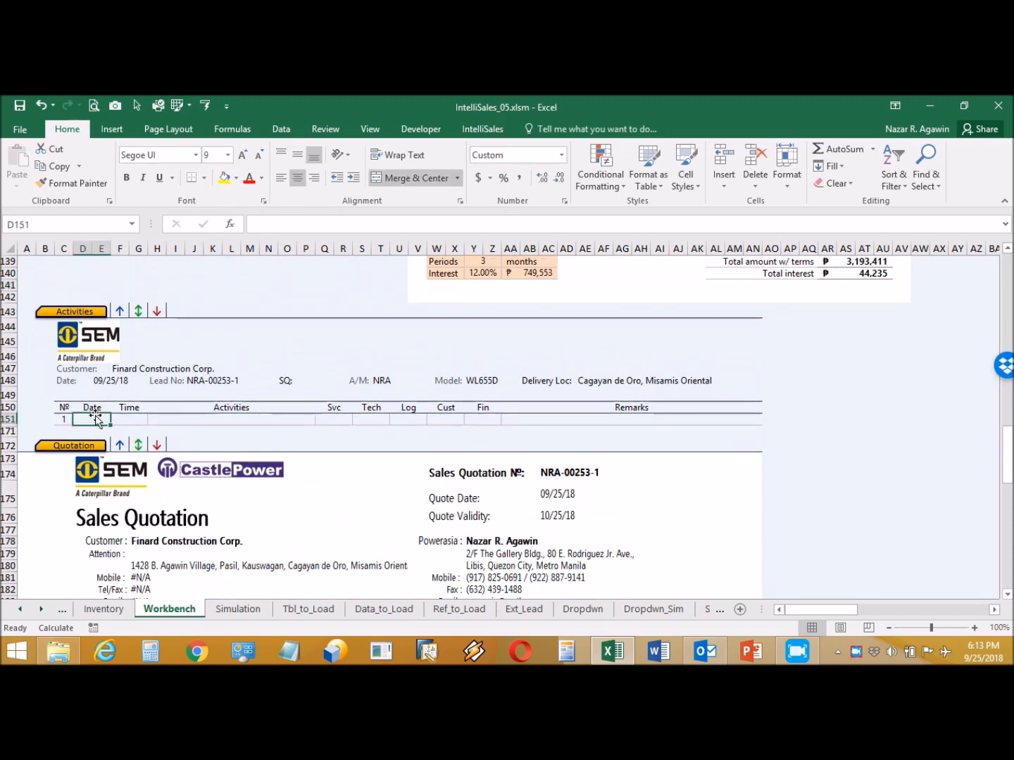
left_click(95, 417)
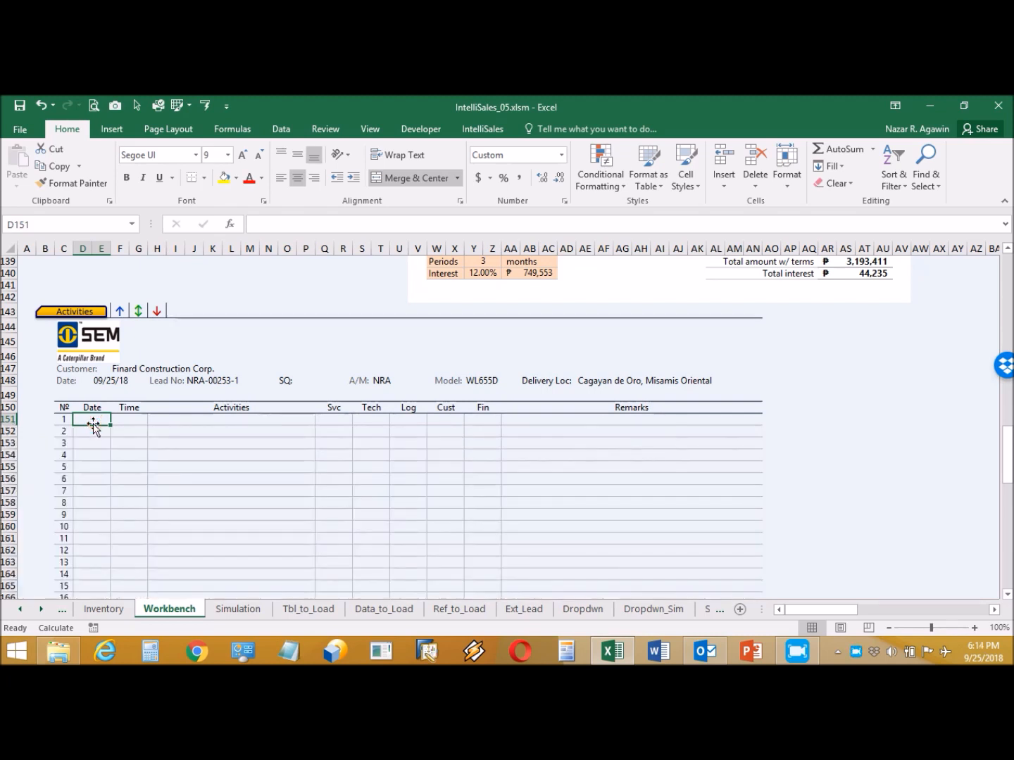
type("10/1")
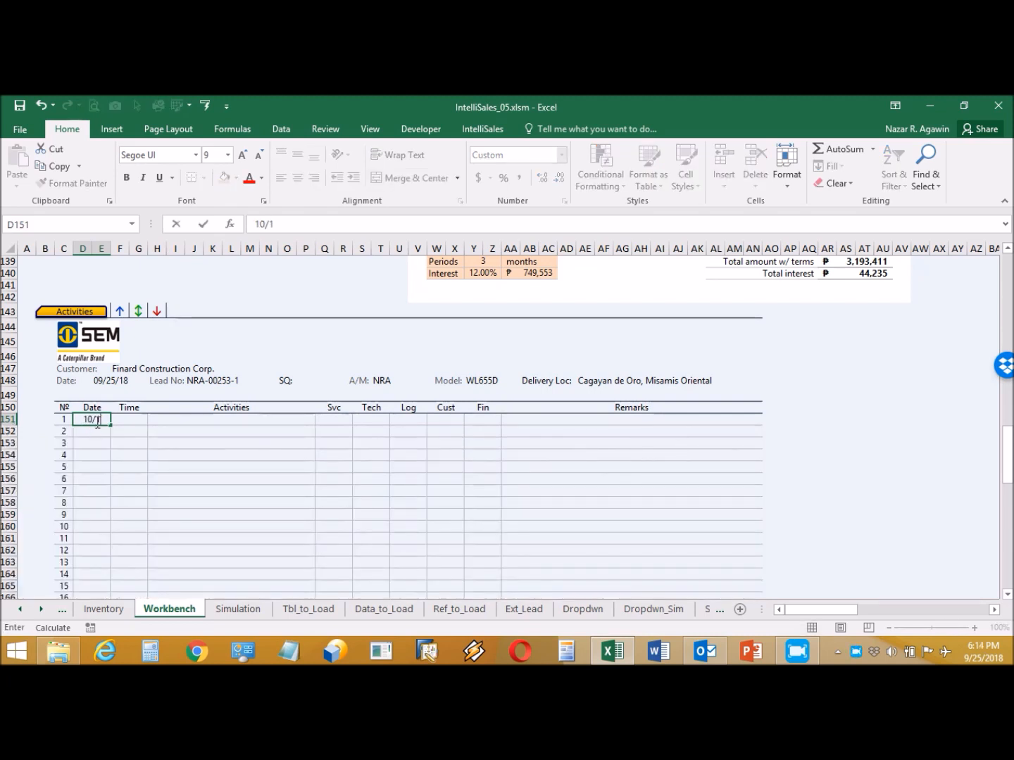
left_click(134, 417)
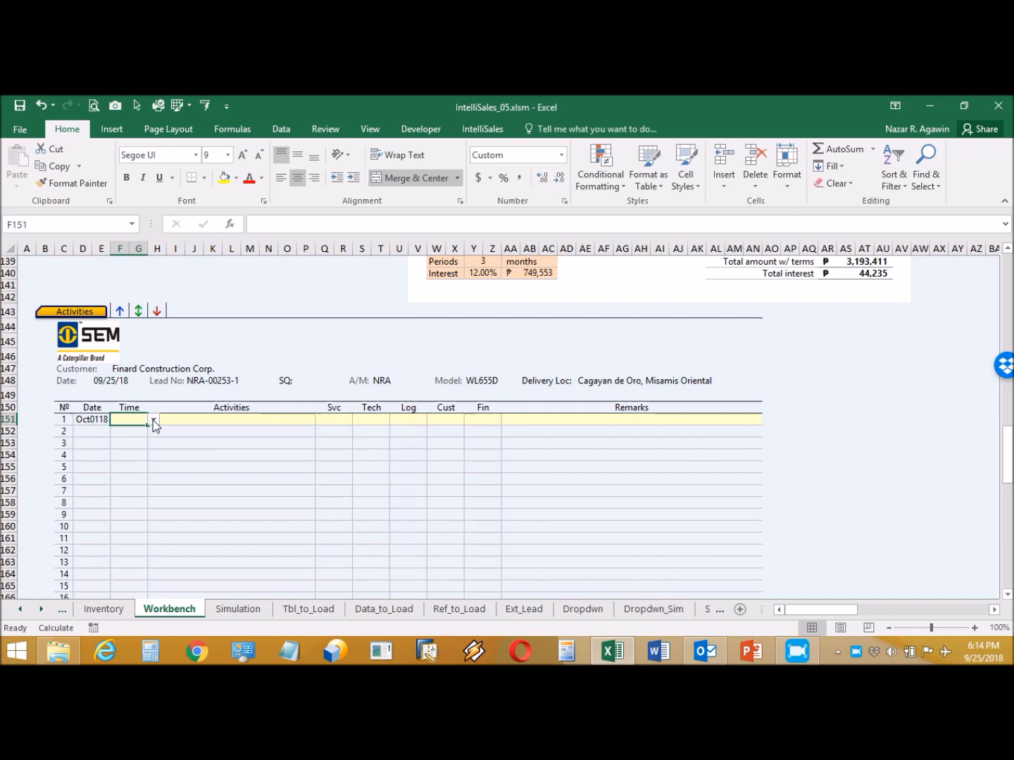
left_click(153, 419)
left_click(156, 480)
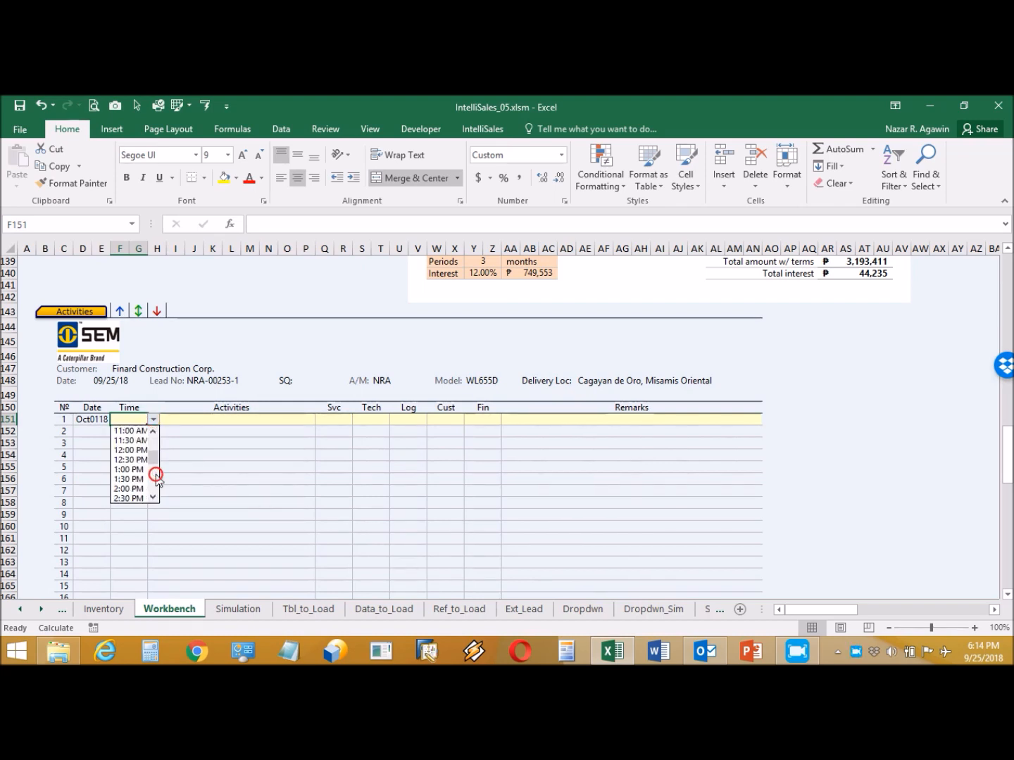
left_click(128, 451)
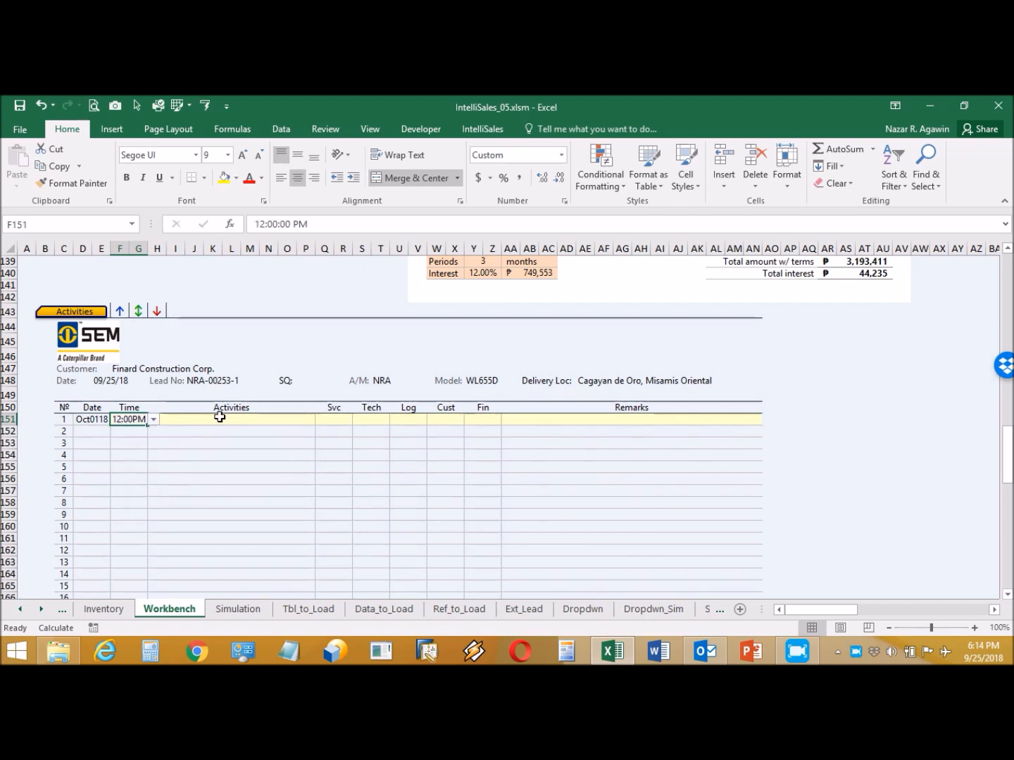
left_click(218, 419)
left_click(321, 417)
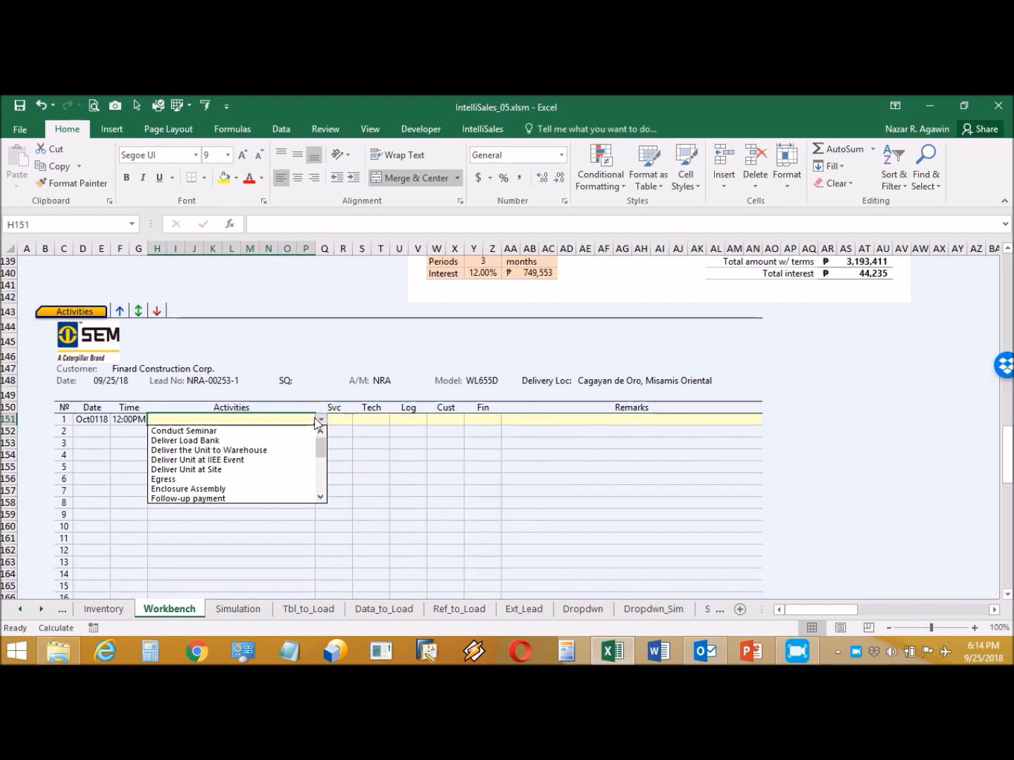
left_click(251, 469)
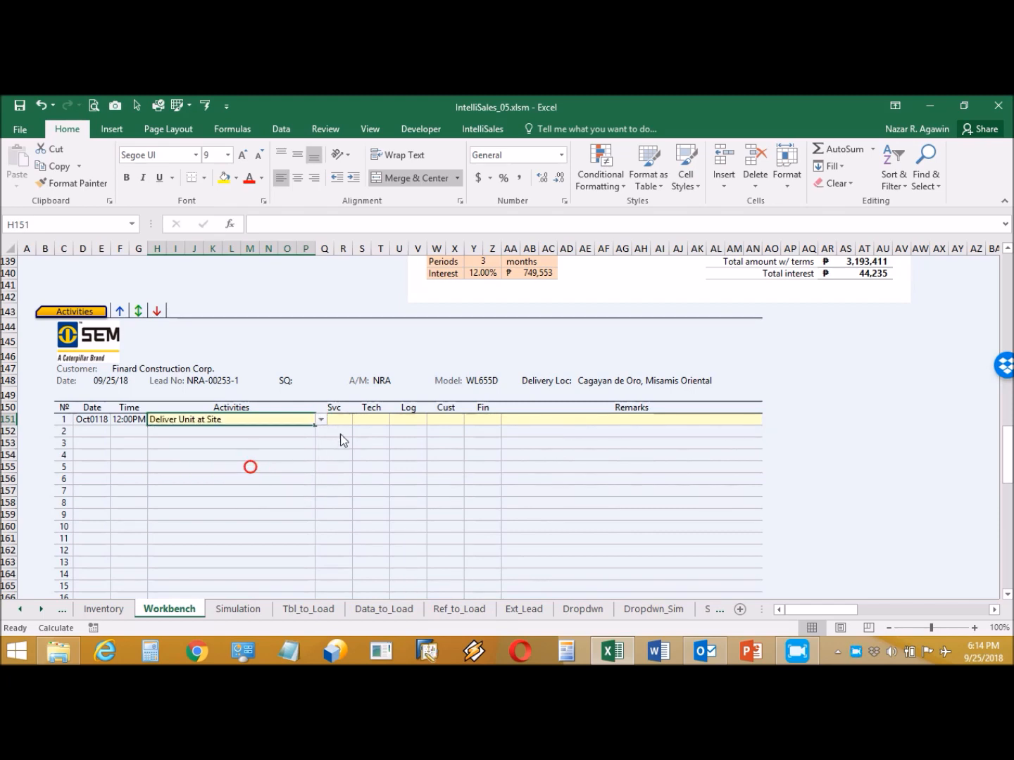
- Mark Svc and Log with X and add the remark 'Please arrange delivery of the unit at site'
left_click(340, 422)
left_click(357, 422)
left_click(331, 431)
left_click(414, 419)
left_click(430, 419)
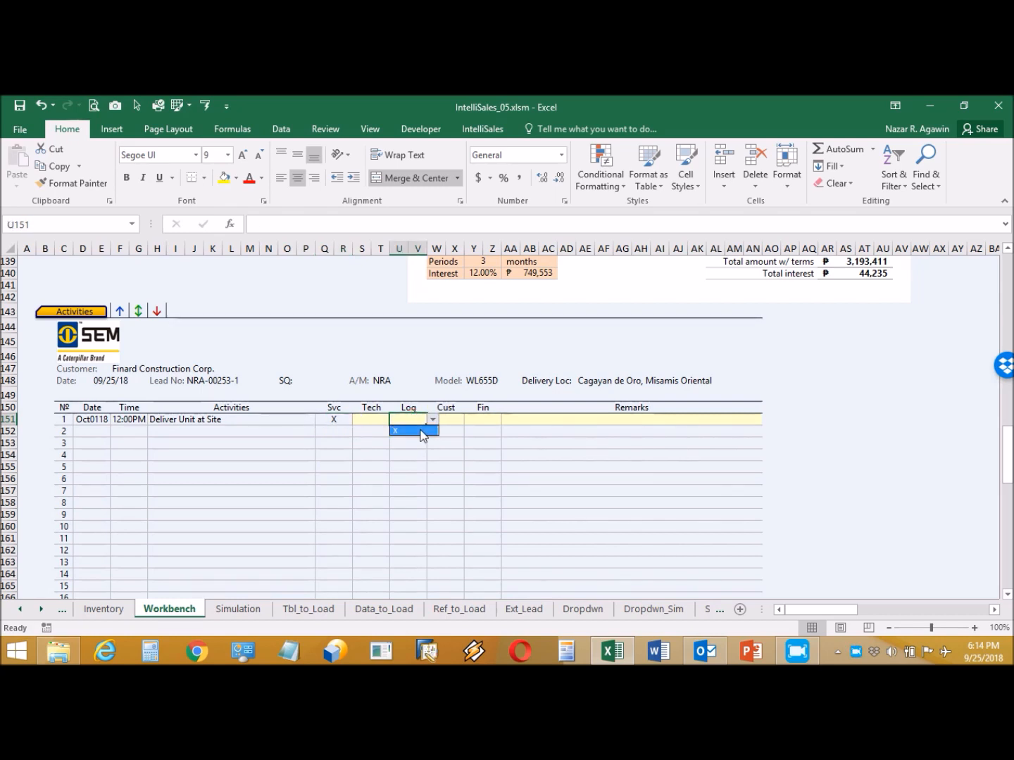
left_click(421, 431)
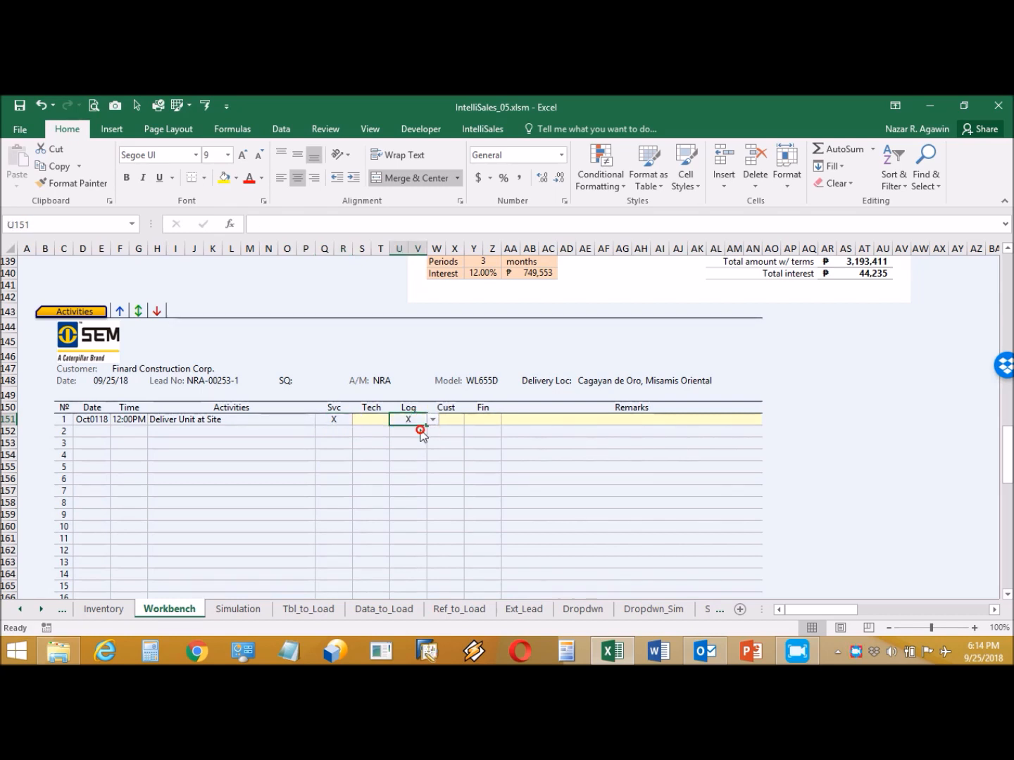
left_click(545, 420)
type("Please")
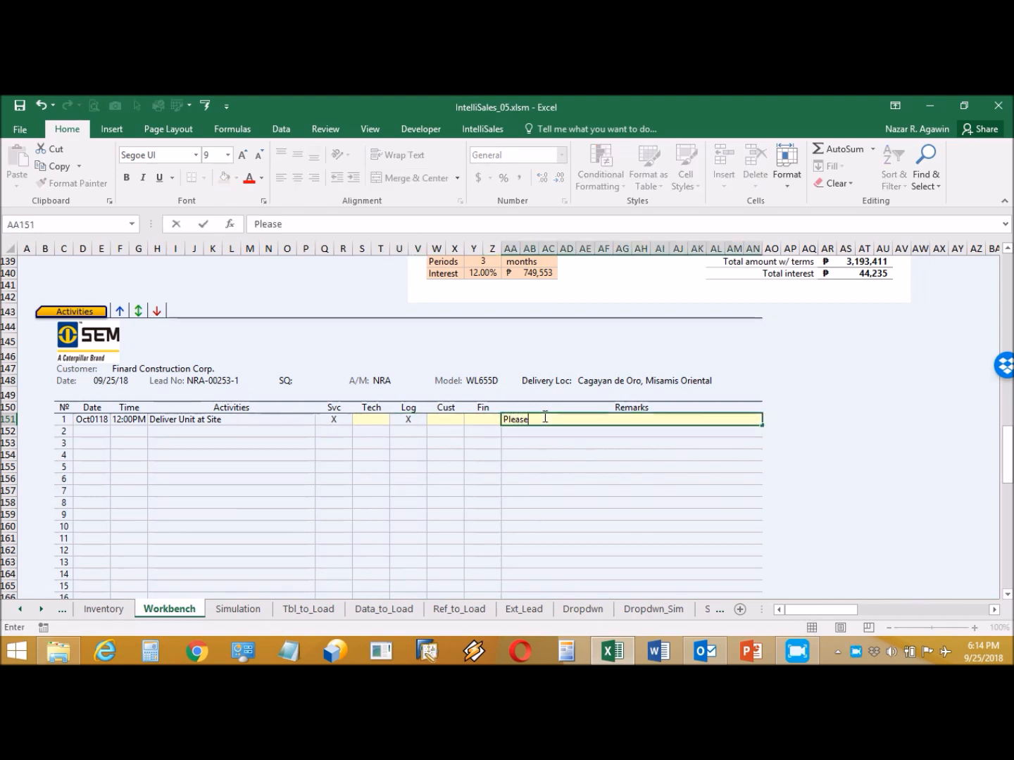
type(" arrange")
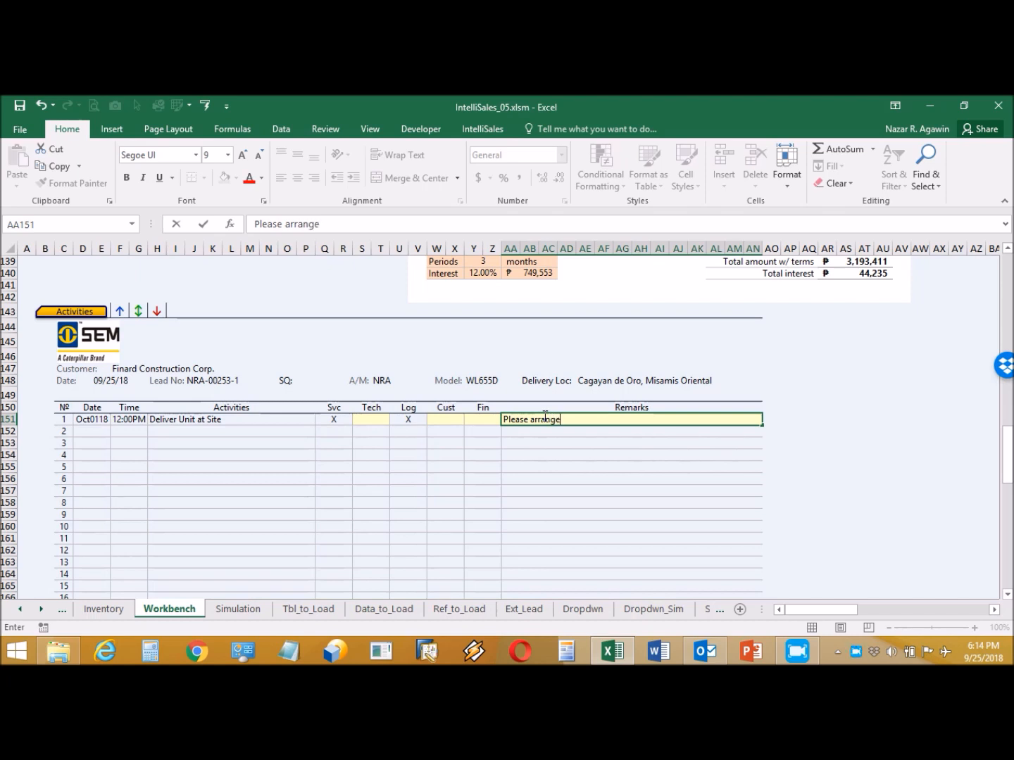
type(" delivery of the ")
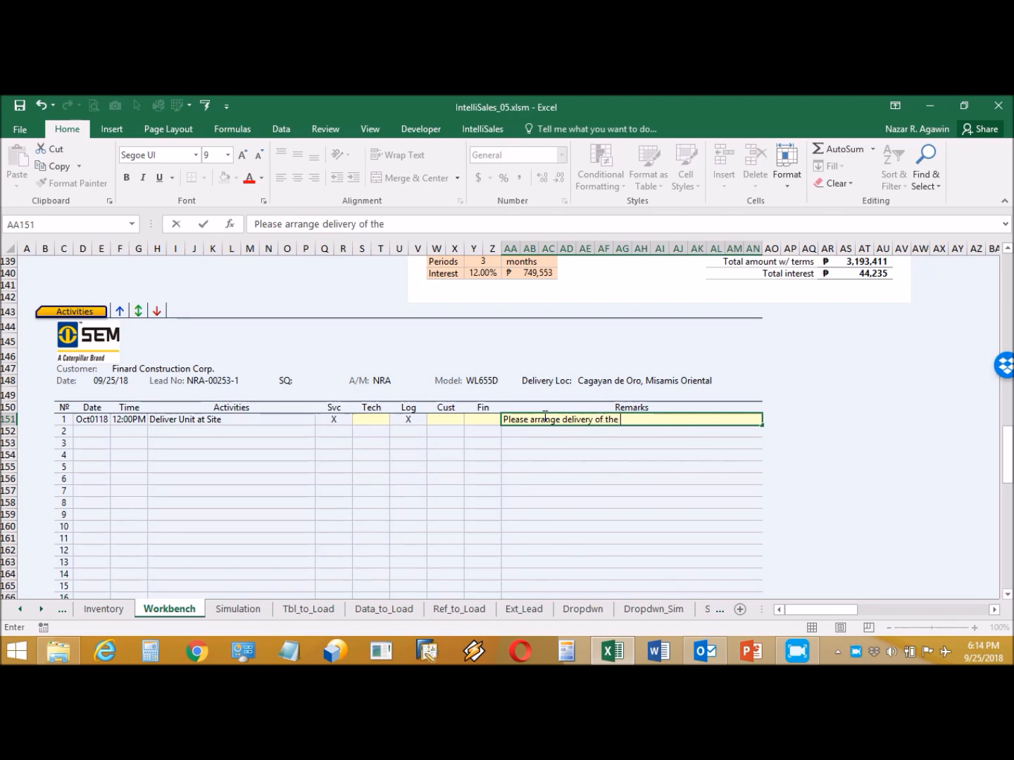
type("unit at site.")
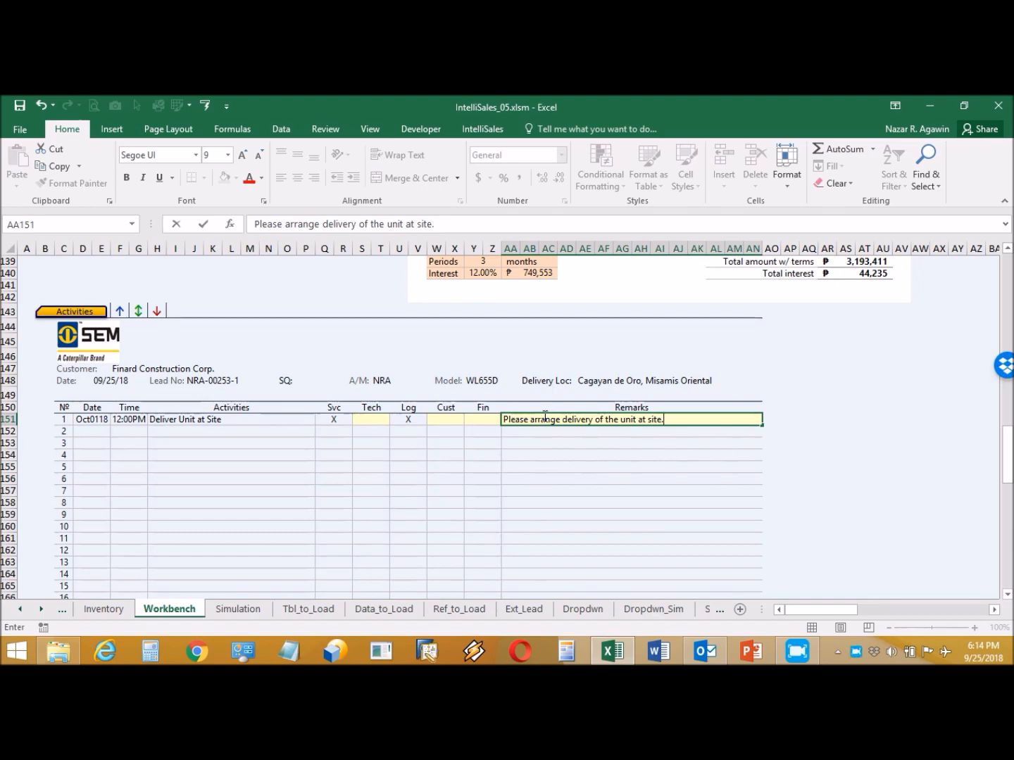
key("Return")
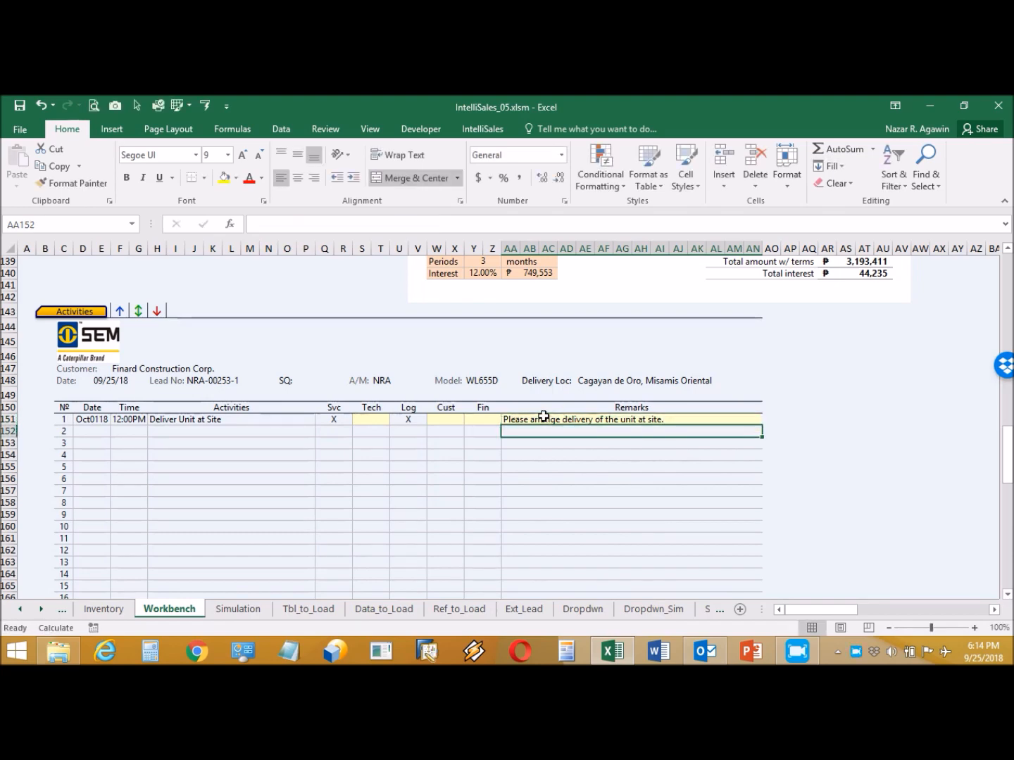
- Go to Sales Quotation NRA-00253-1 for the WL655D and expand all item rows through item 19
left_click(484, 131)
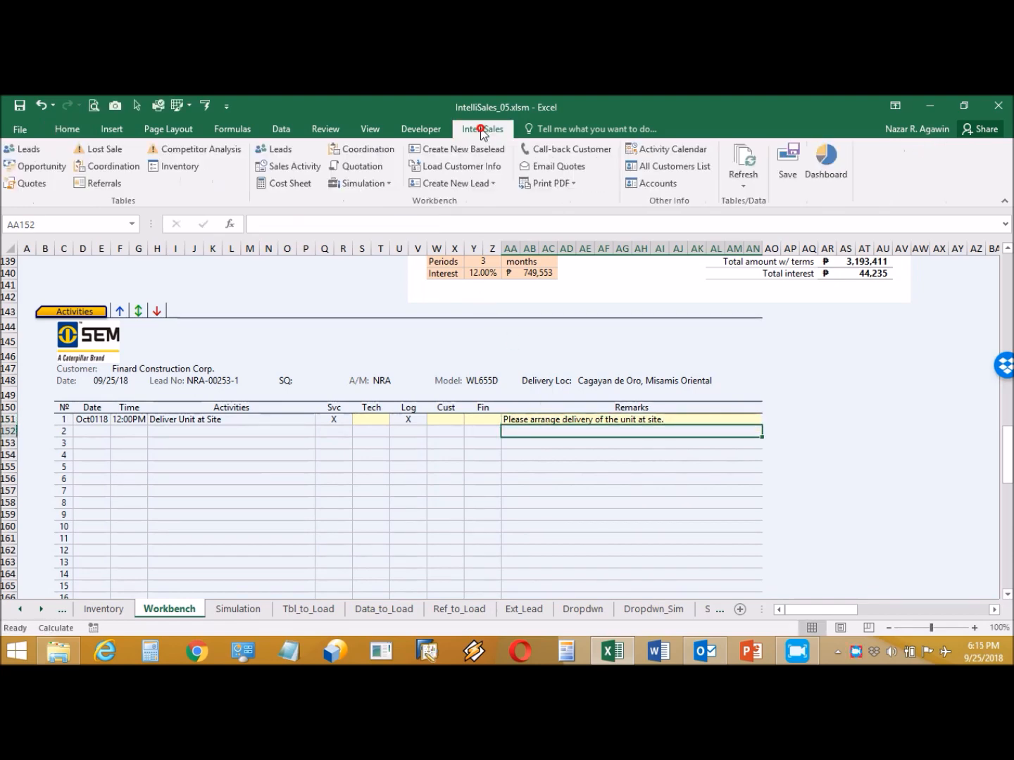
left_click(368, 169)
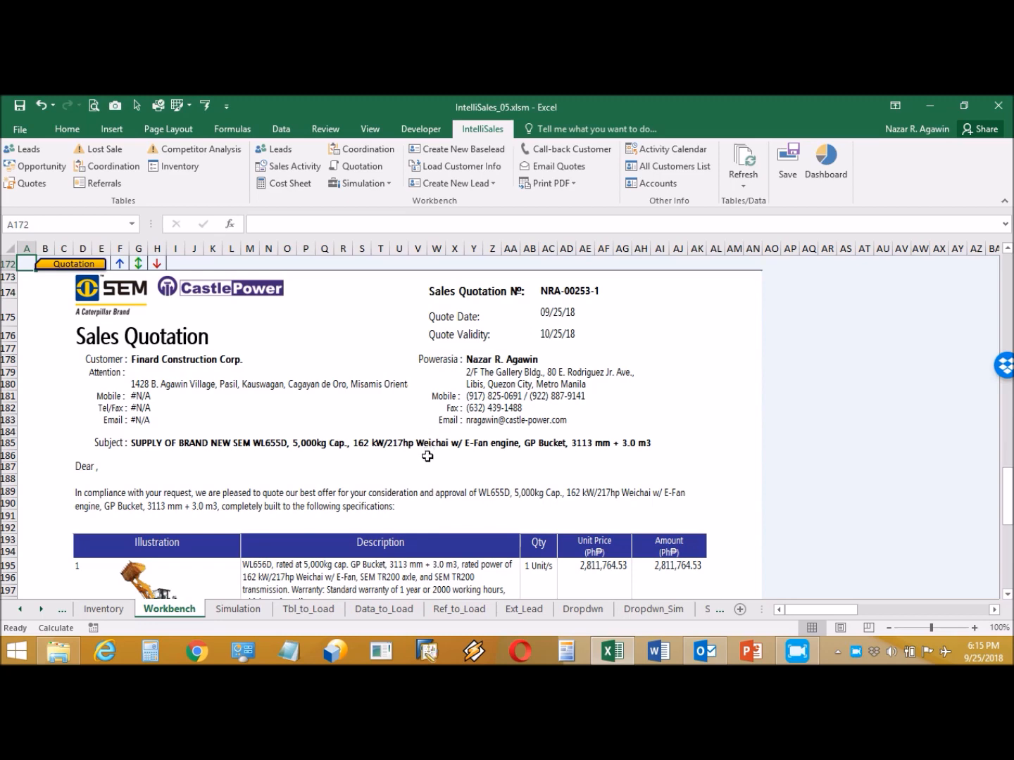
scroll(414, 494, "down", 4)
scroll(413, 497, "down", 4)
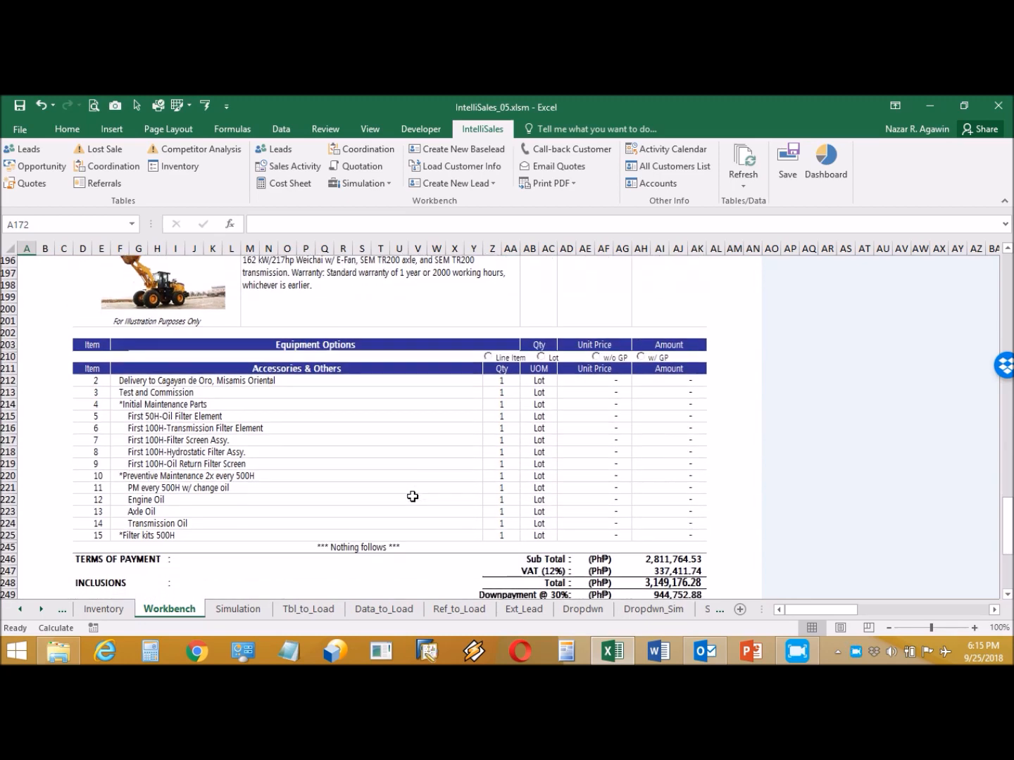
scroll(411, 493, "up", 9)
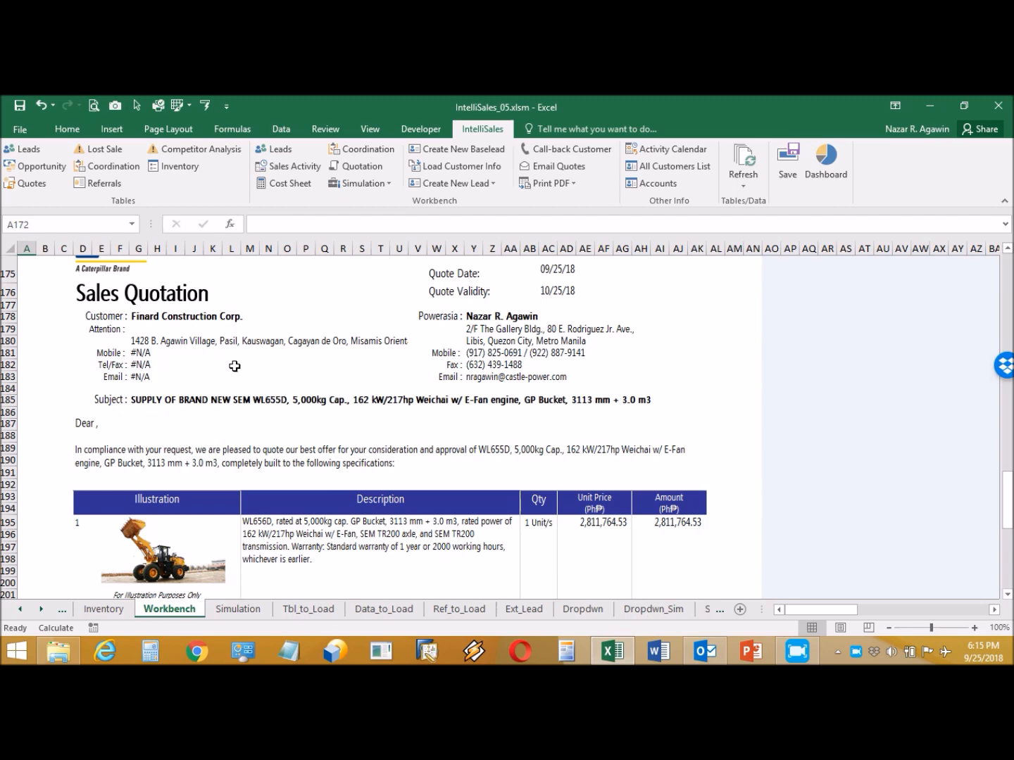
left_click(156, 299)
scroll(305, 433, "down", 8)
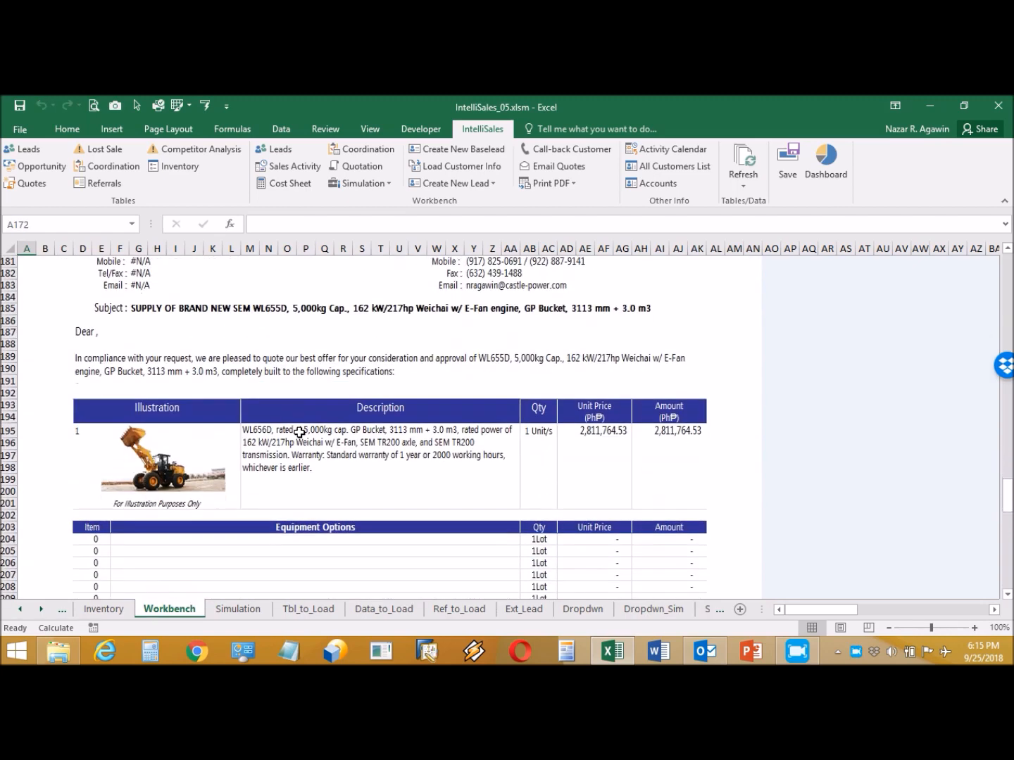
scroll(305, 433, "down", 4)
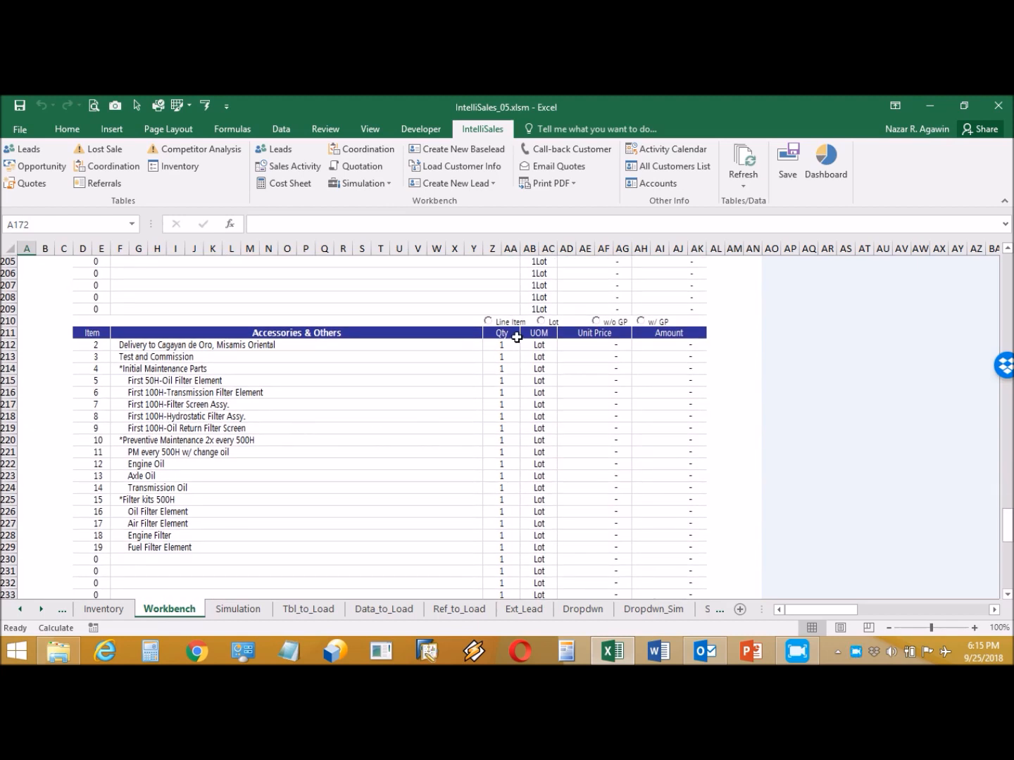
- Price Accessories & Others as a single lot without GP, each item listed as 1 Lot
left_click(486, 320)
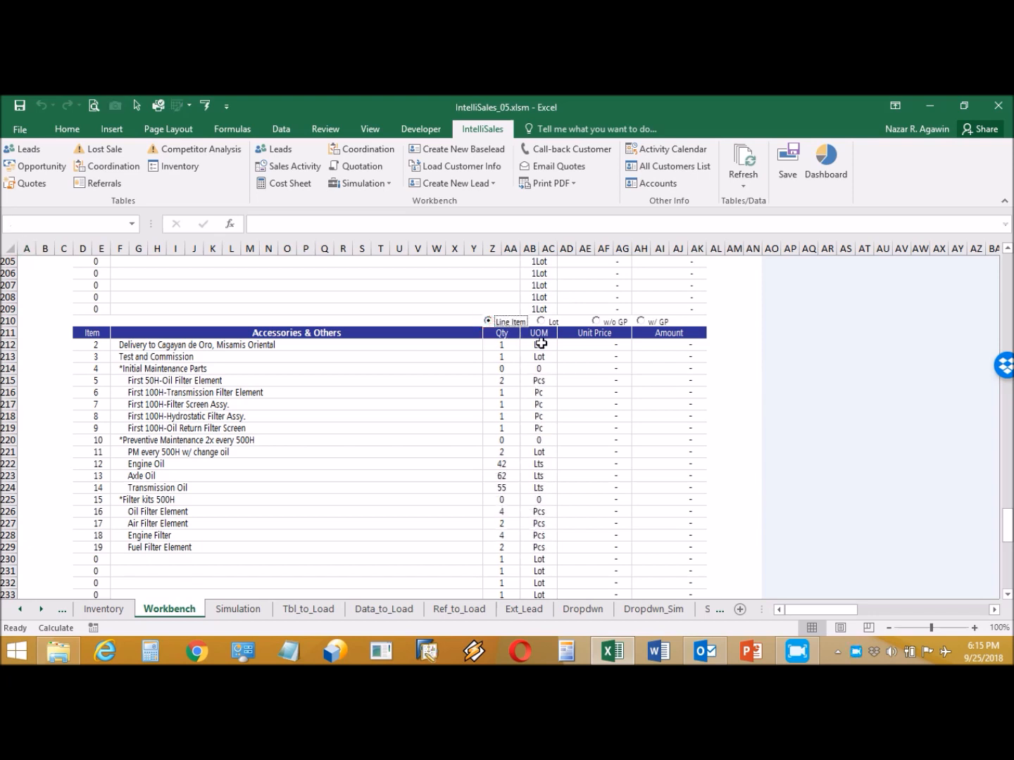
left_click(596, 322)
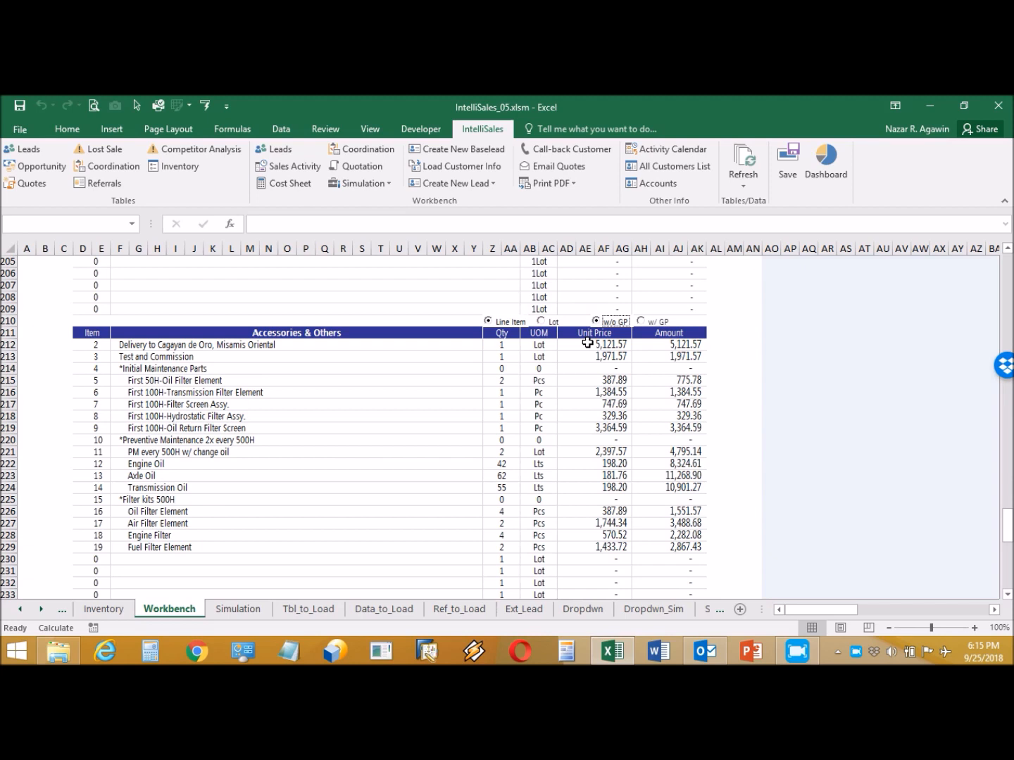
left_click(541, 321)
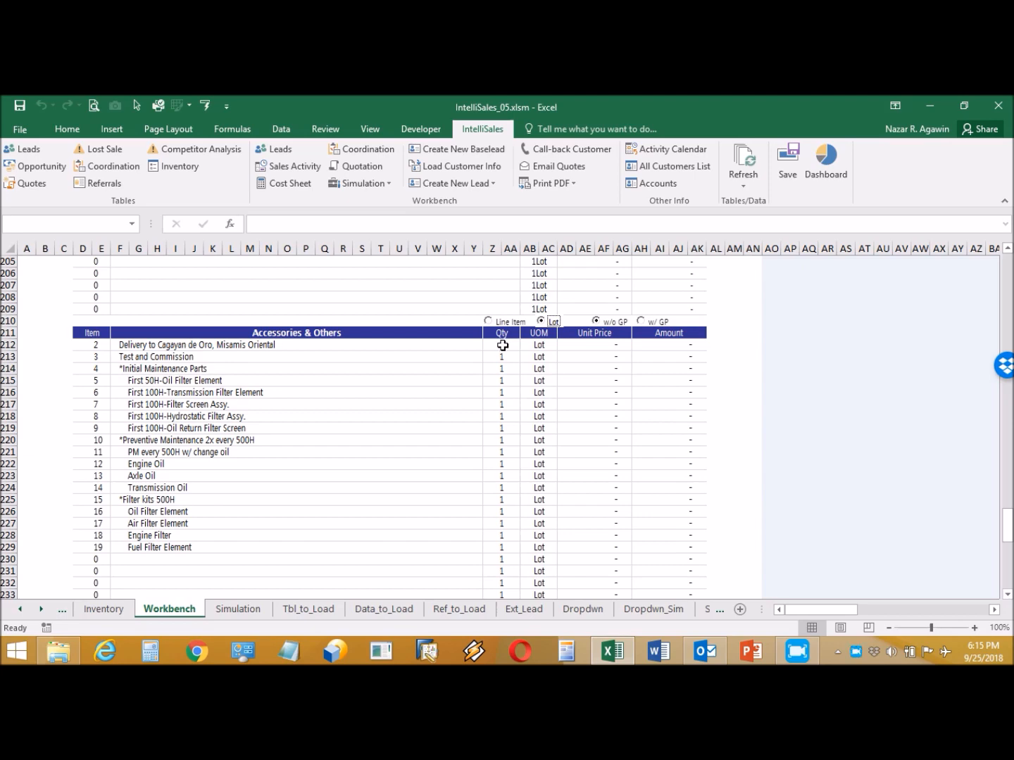
scroll(385, 387, "up", 7)
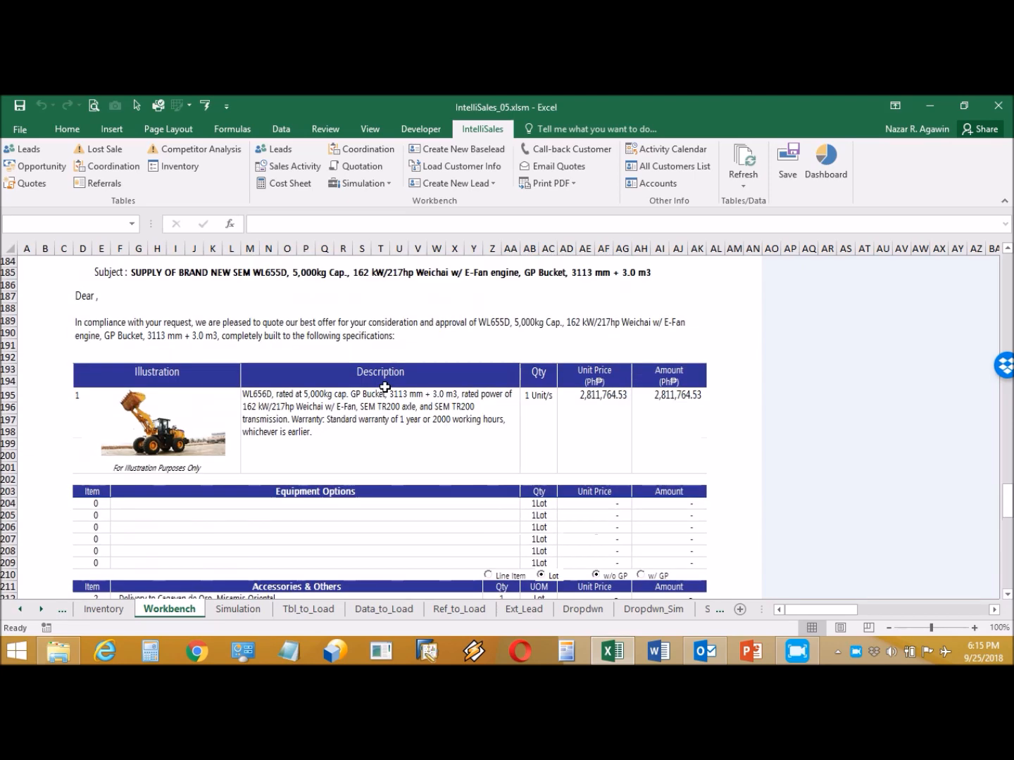
scroll(380, 384, "up", 3)
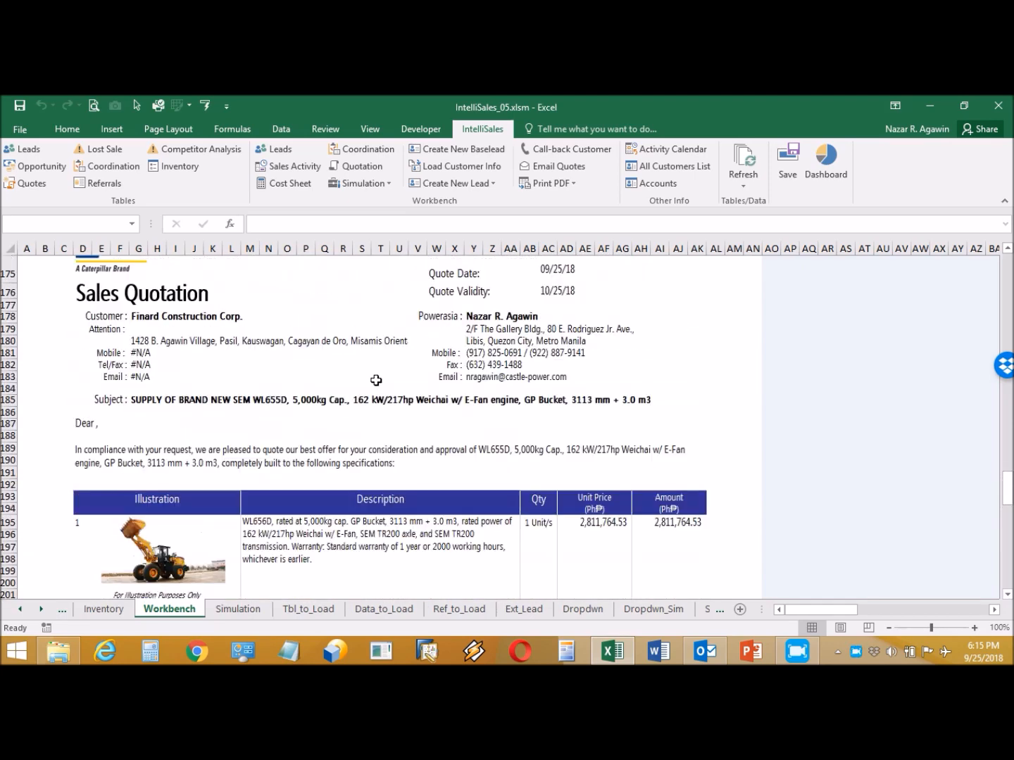
- Pick the customer contact for the Attention line, then review Sub Total, VAT and 30% downpayment
left_click(202, 329)
left_click(357, 326)
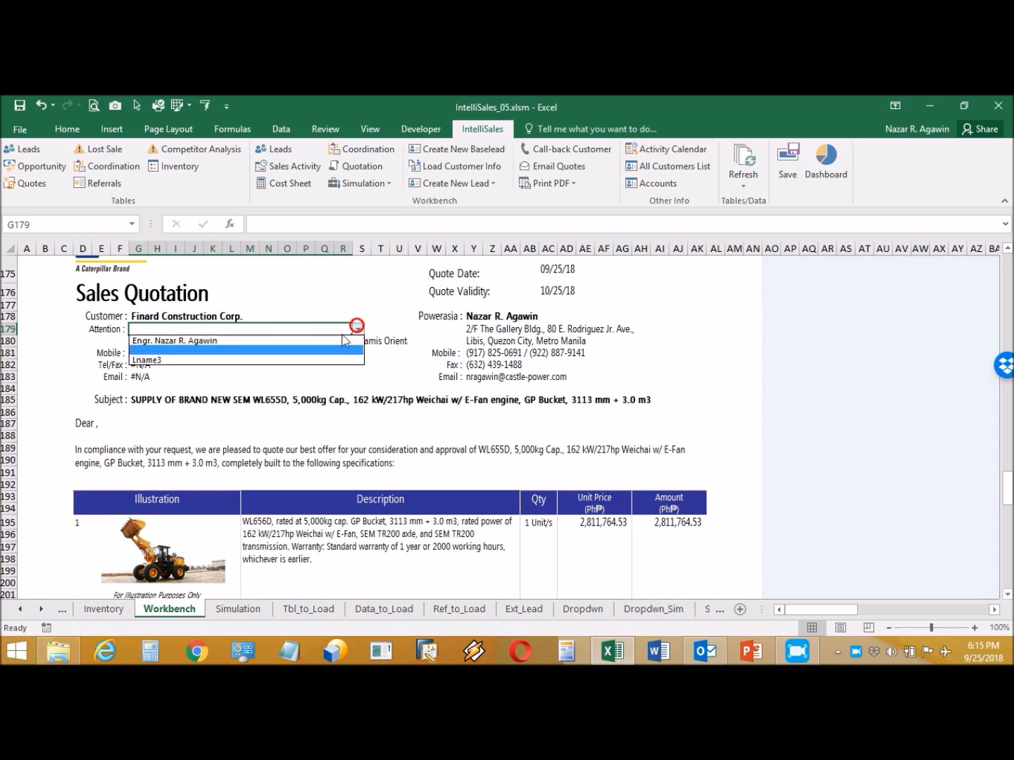
left_click(333, 340)
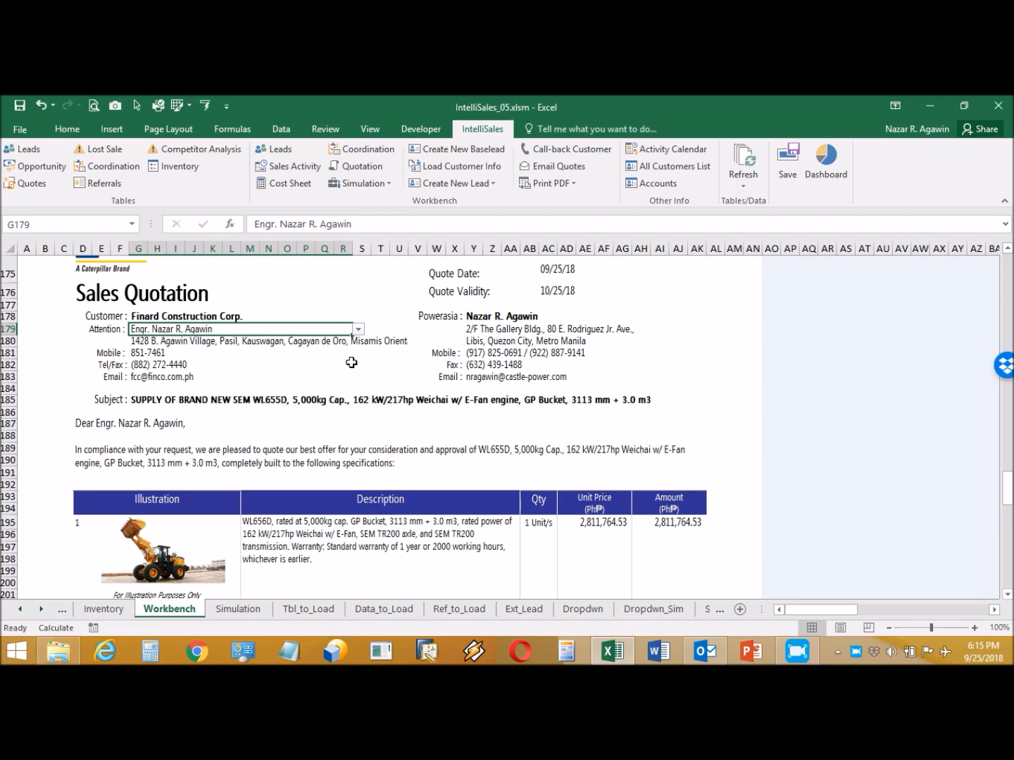
scroll(351, 364, "up", 4)
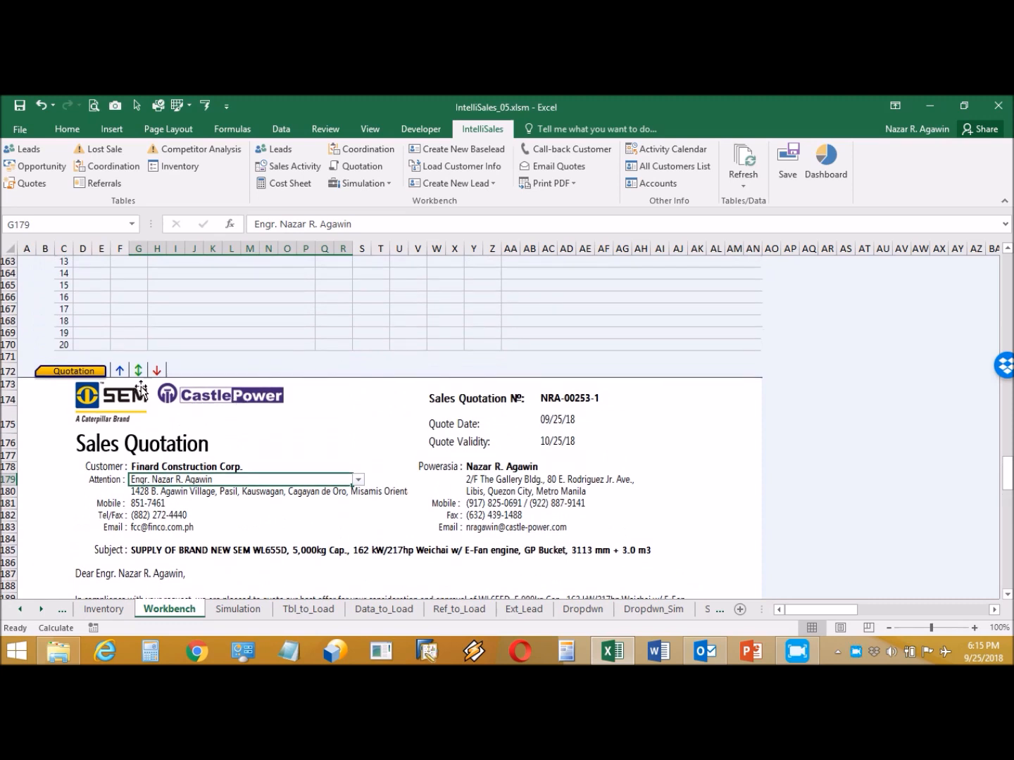
left_click(138, 373)
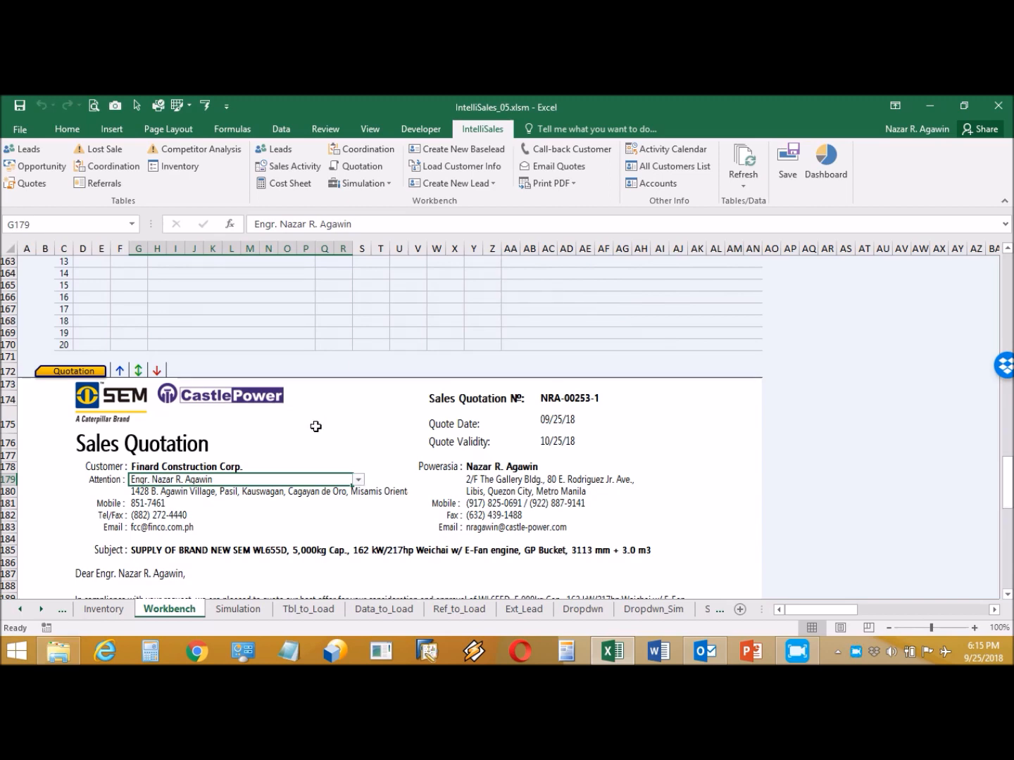
scroll(316, 426, "down", 5)
scroll(313, 429, "down", 11)
scroll(313, 429, "down", 6)
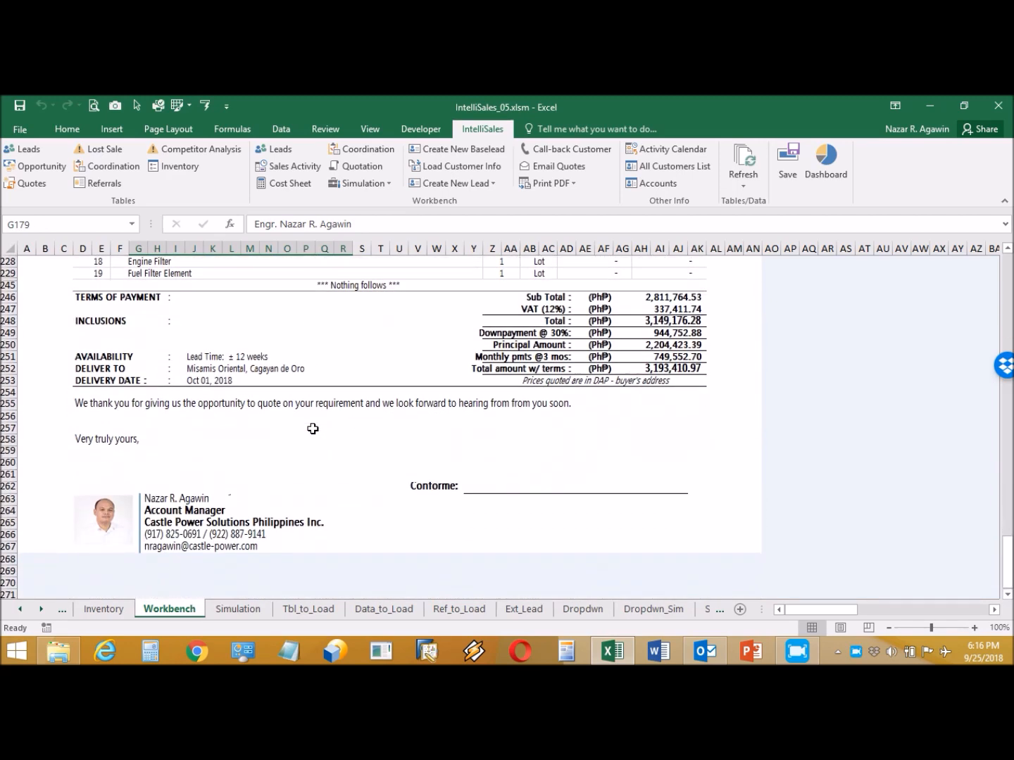
scroll(308, 431, "up", 6)
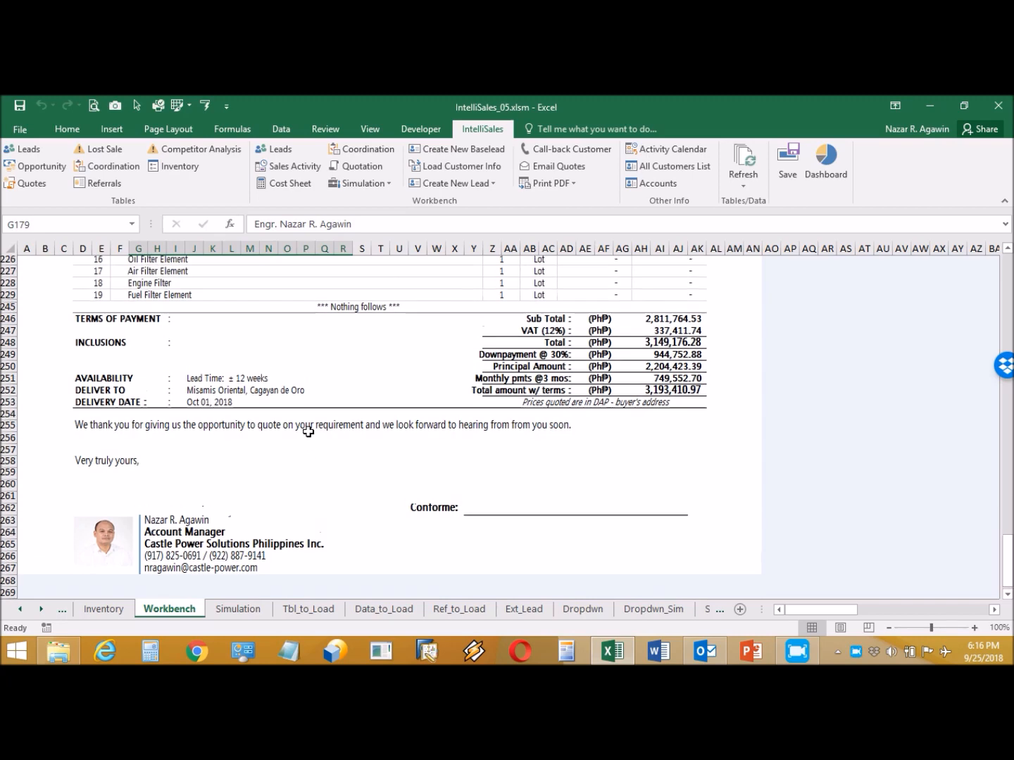
scroll(309, 432, "up", 1)
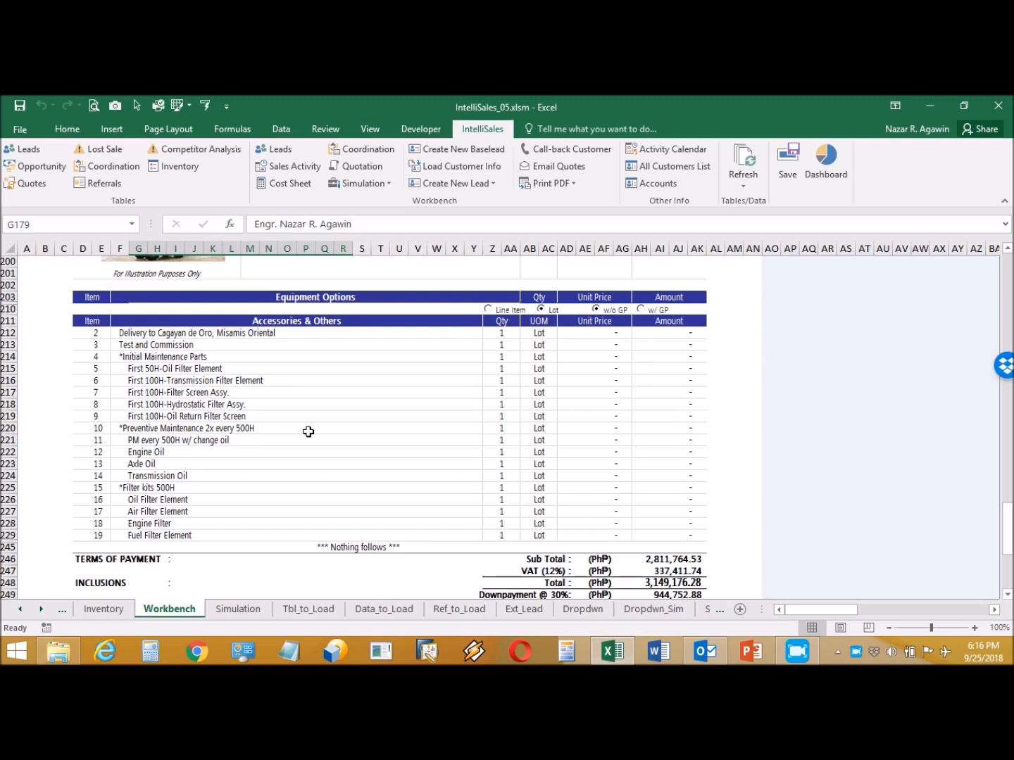
- Export the Cost Sheet to PDF via Print PDF and dismiss the success message
left_click(169, 131)
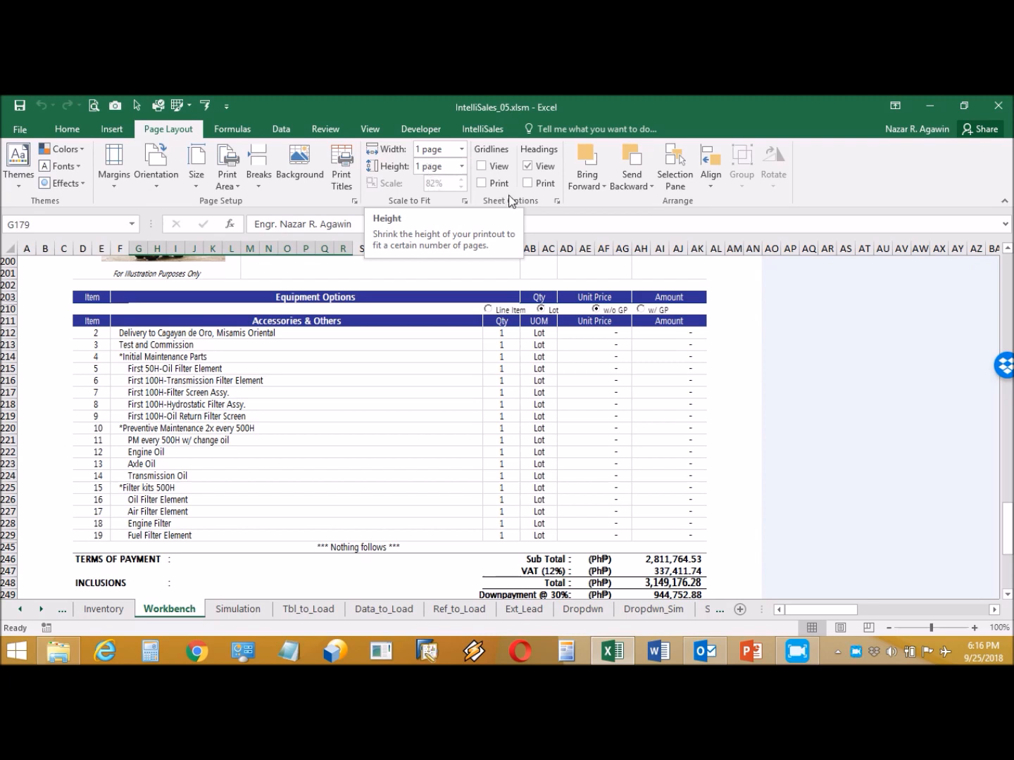
left_click(478, 131)
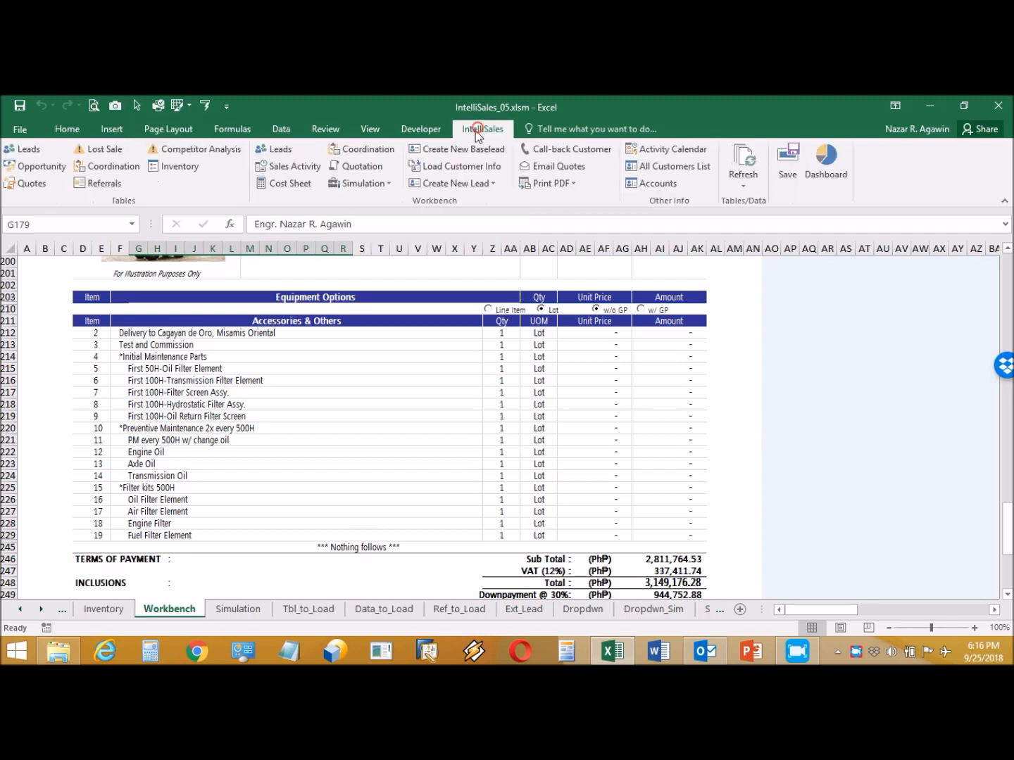
left_click(557, 182)
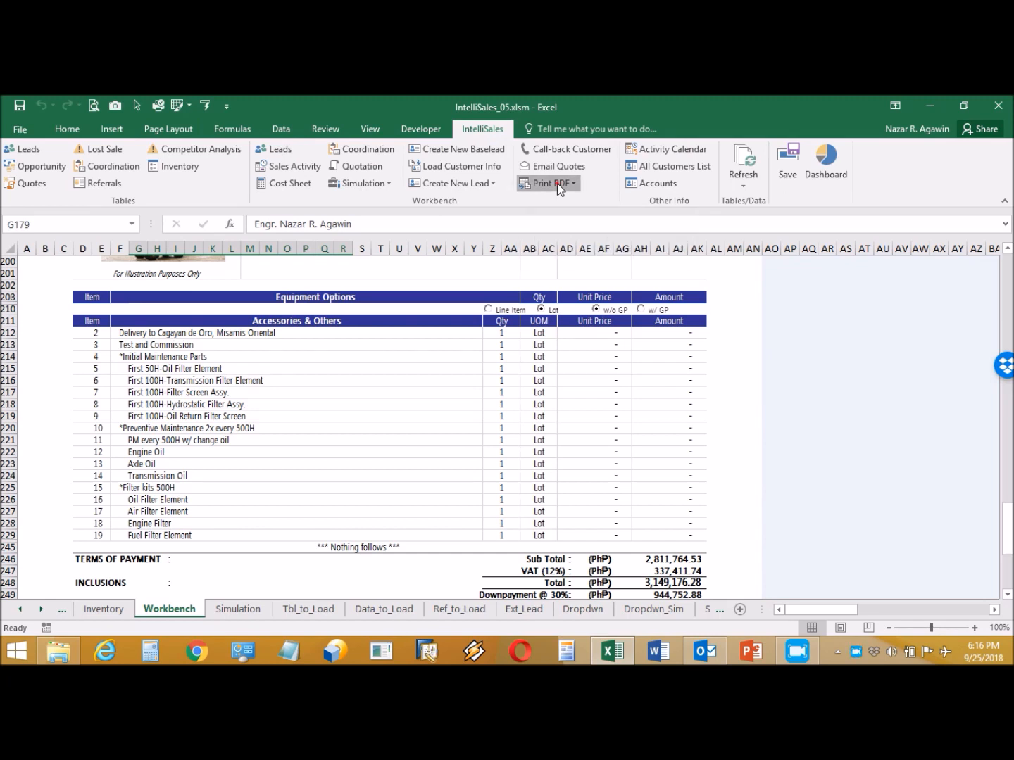
left_click(561, 274)
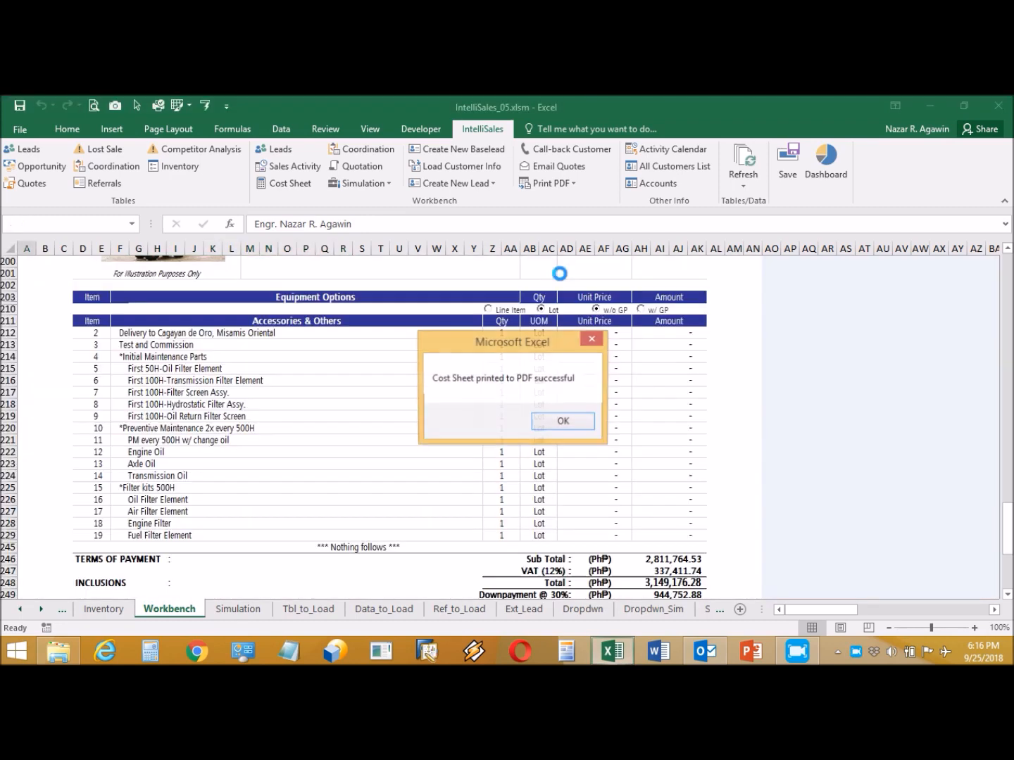
left_click(563, 422)
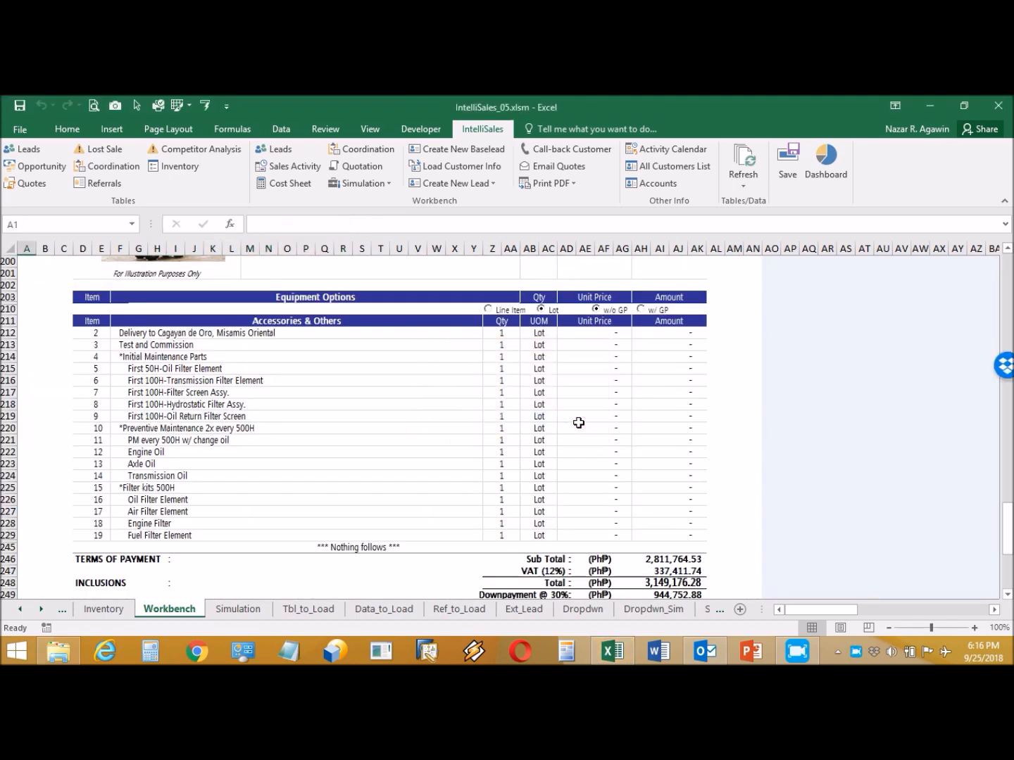
- Export the Quotation to PDF via Print PDF and dismiss the success message
left_click(565, 183)
left_click(561, 273)
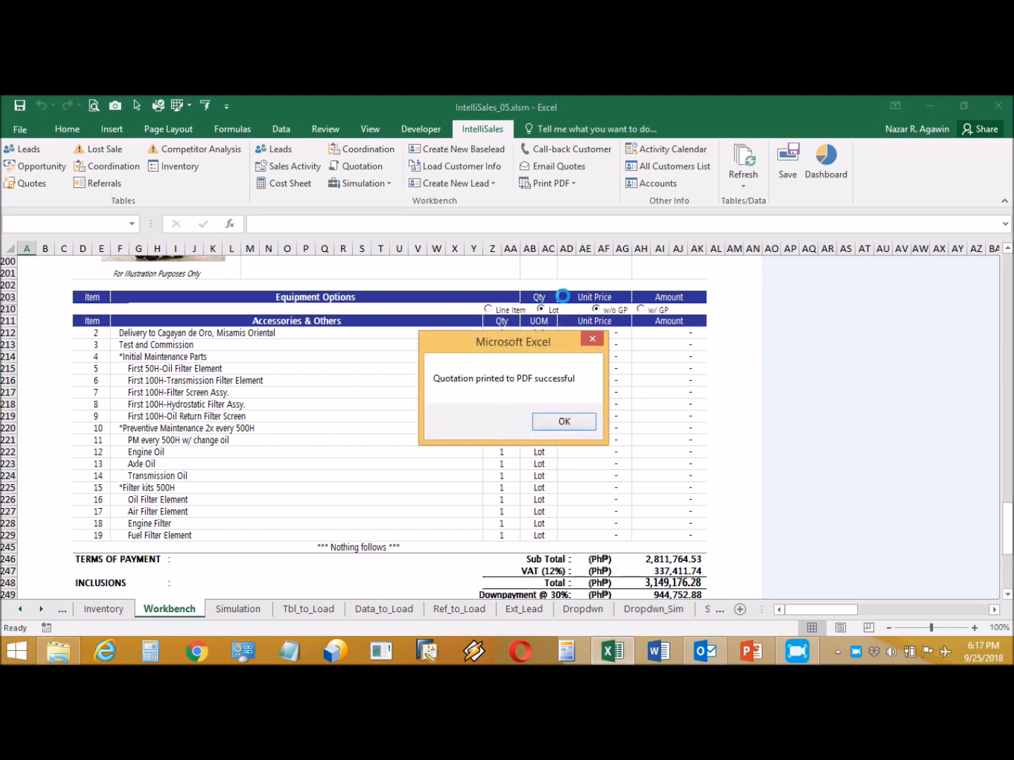
left_click(573, 423)
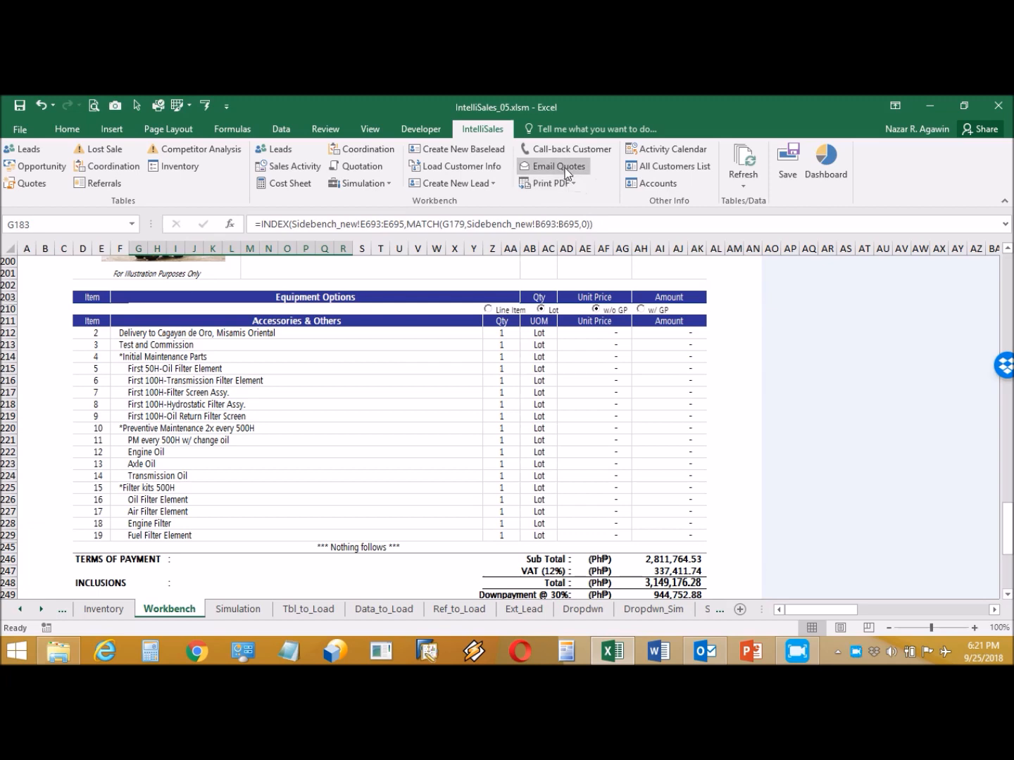
- Email the latest quotation PDF, adding the sender's name below 'Sincerely yours,' and send it
left_click(566, 168)
left_click(313, 261)
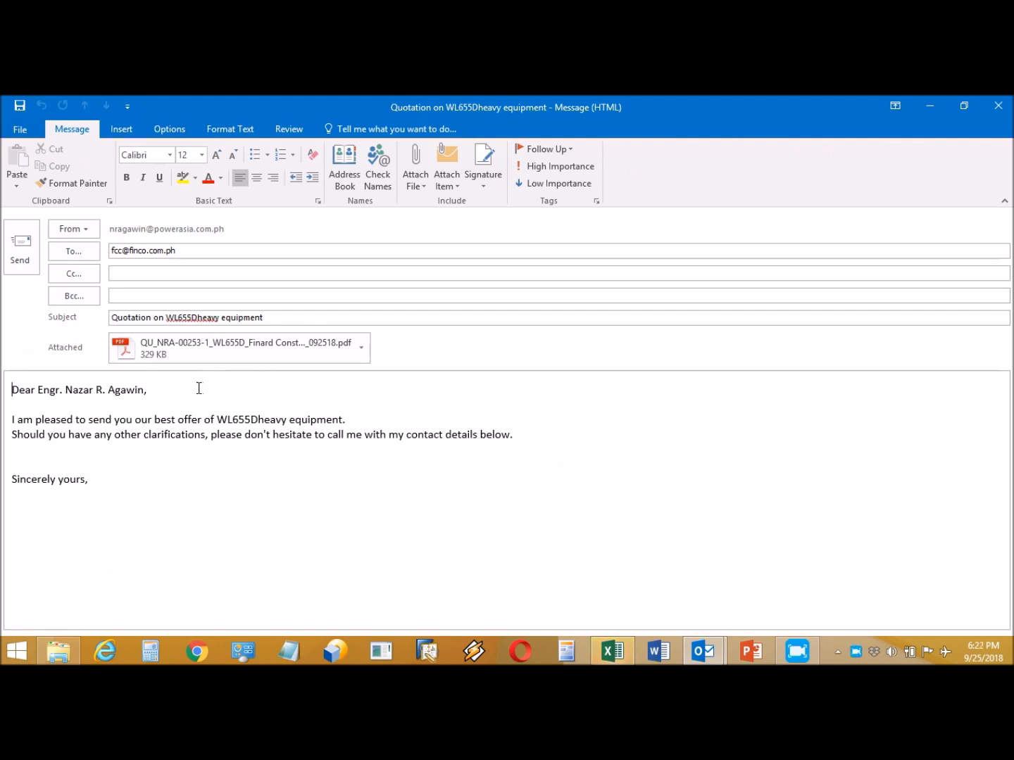
left_click(106, 479)
key("Return")
key("Return")
key("Return")
key("Return")
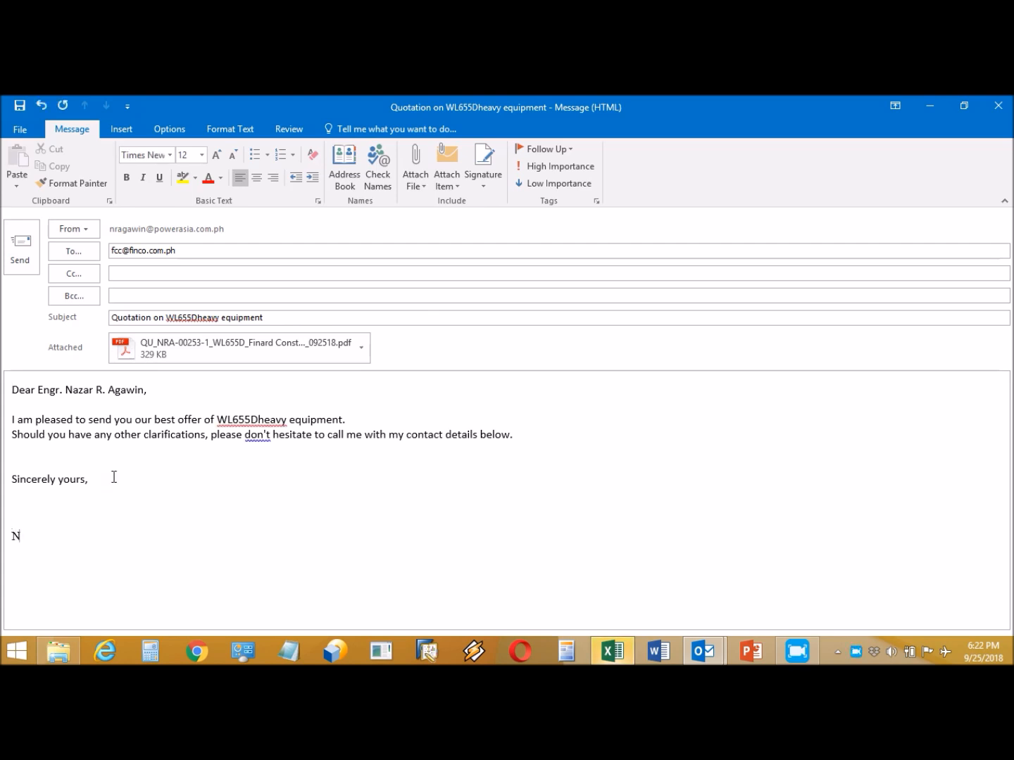
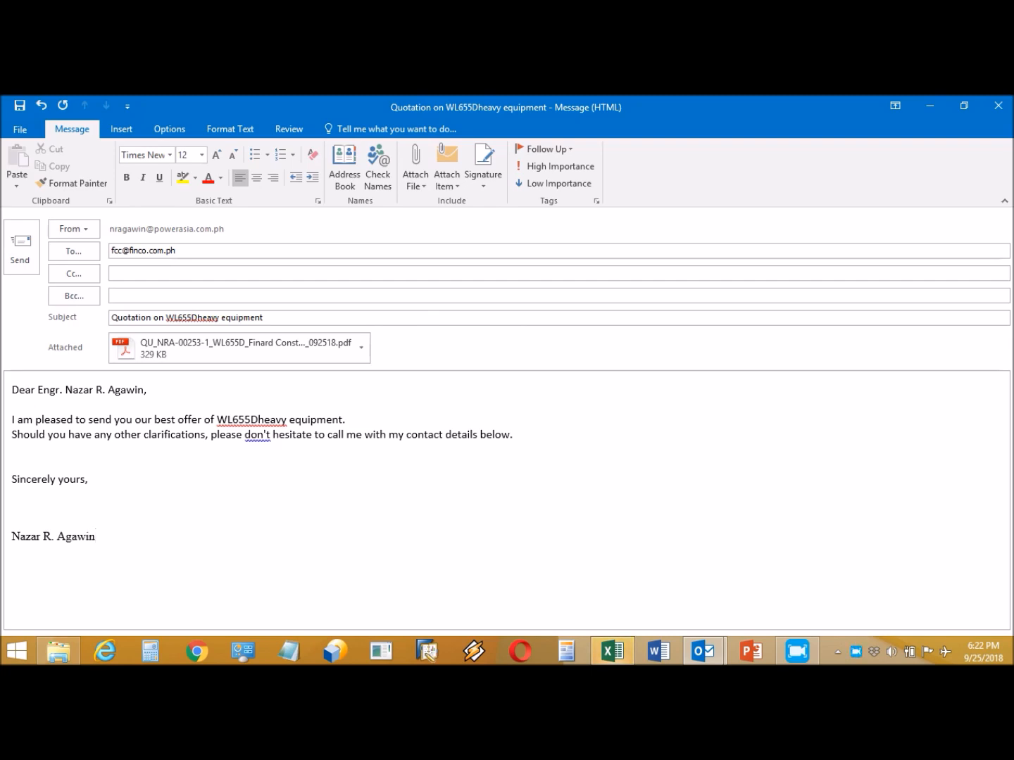
left_click(20, 242)
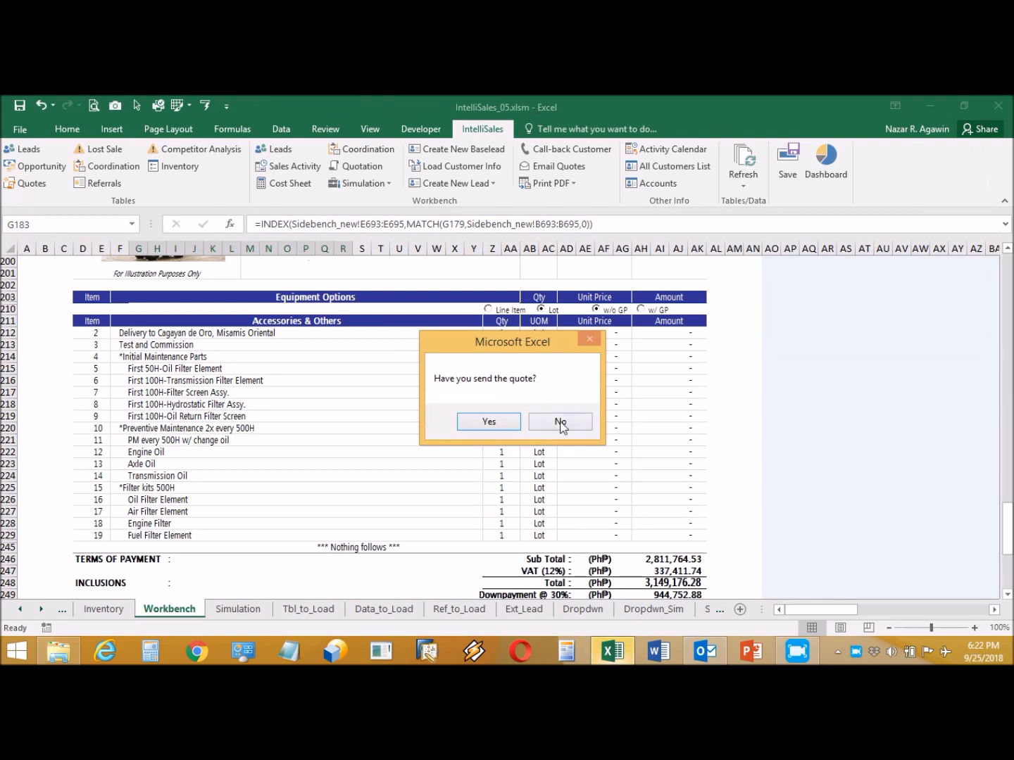
- Confirm the quote was sent, logging Submit Quotation as Quoted, and go to the Sales Activity log
left_click(504, 422)
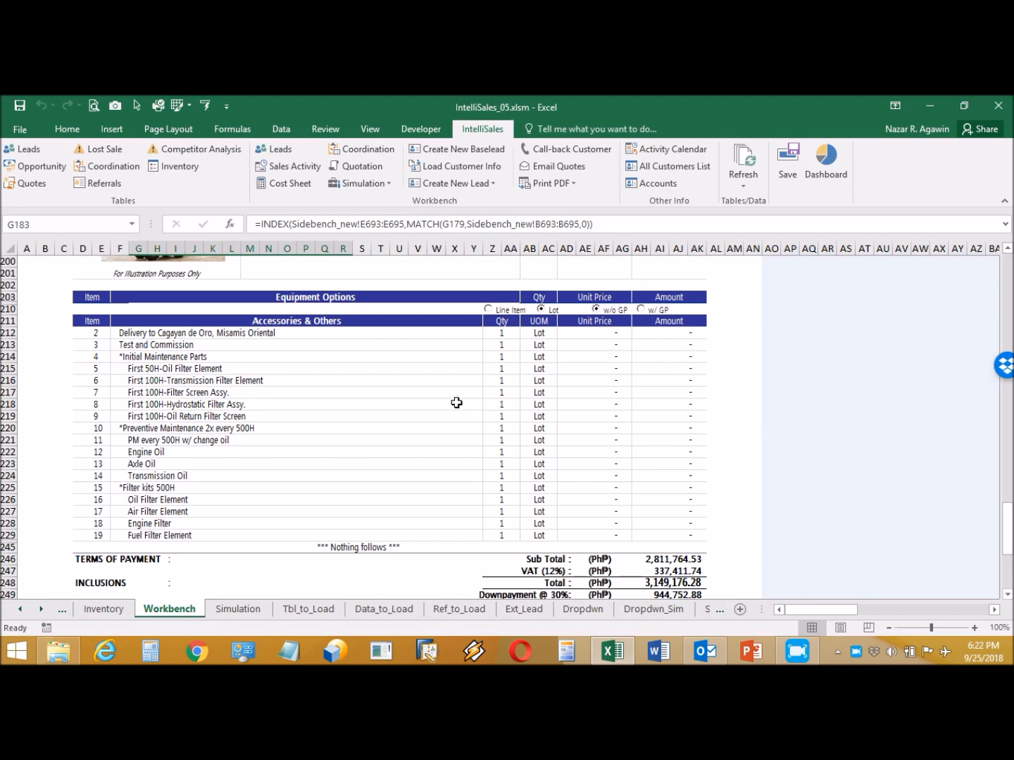
left_click(298, 168)
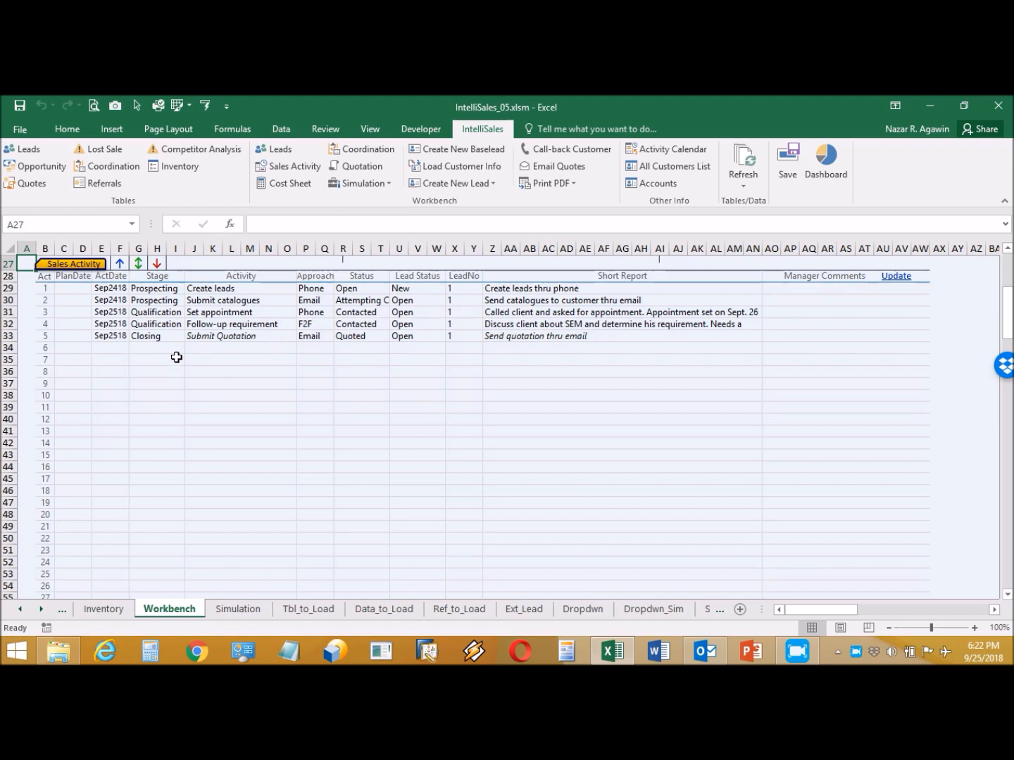
- Continue the activity log from row 34 through entry 11, then save the leads and acknowledge
left_click(119, 348)
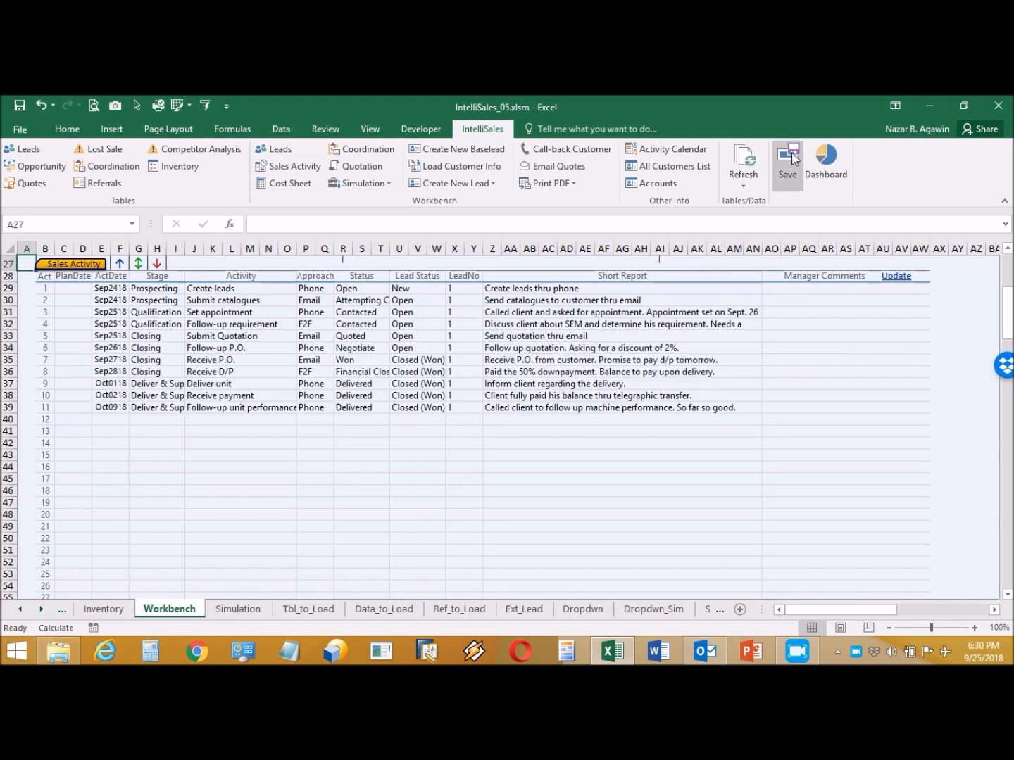
left_click(793, 157)
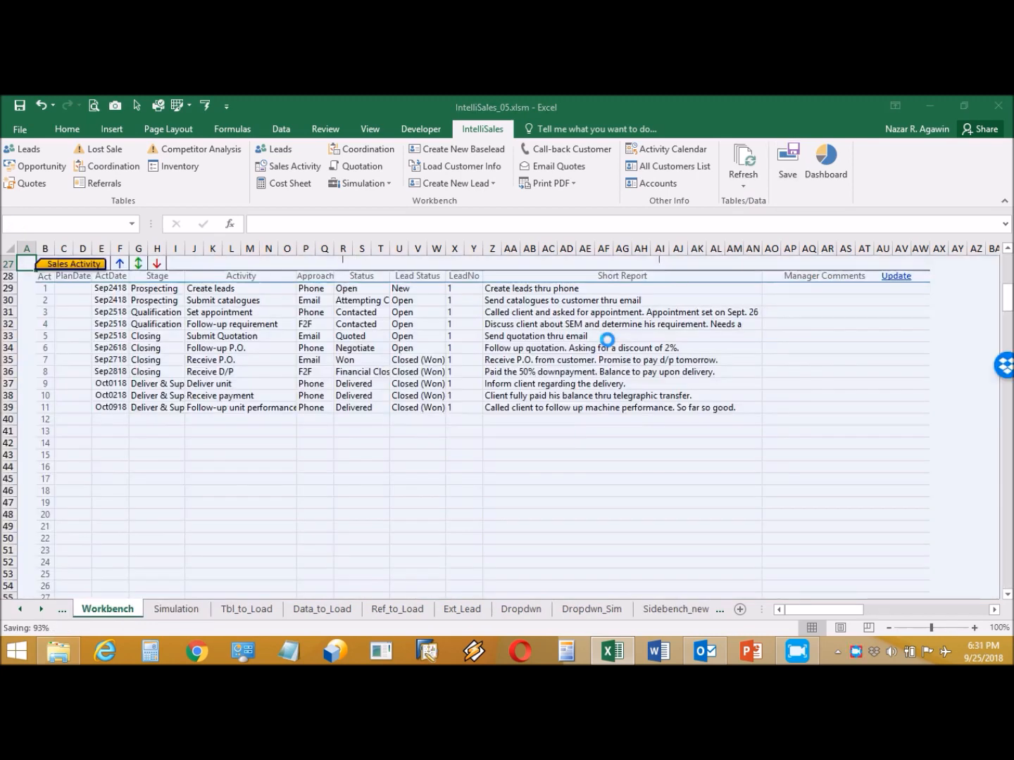
left_click(550, 430)
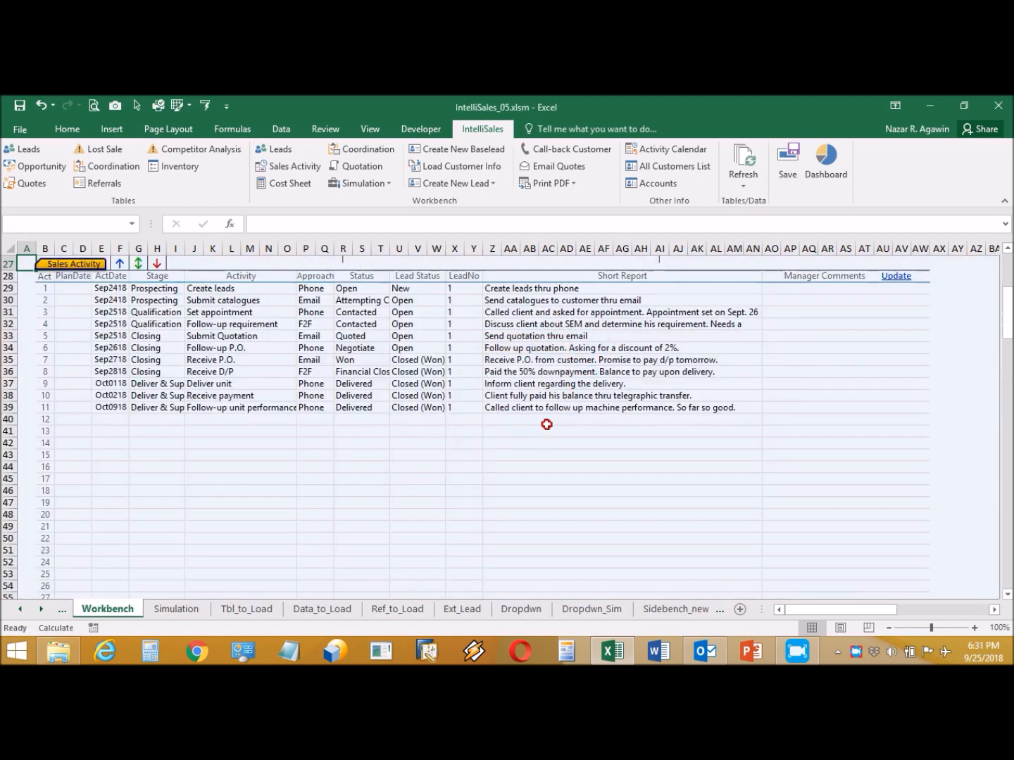